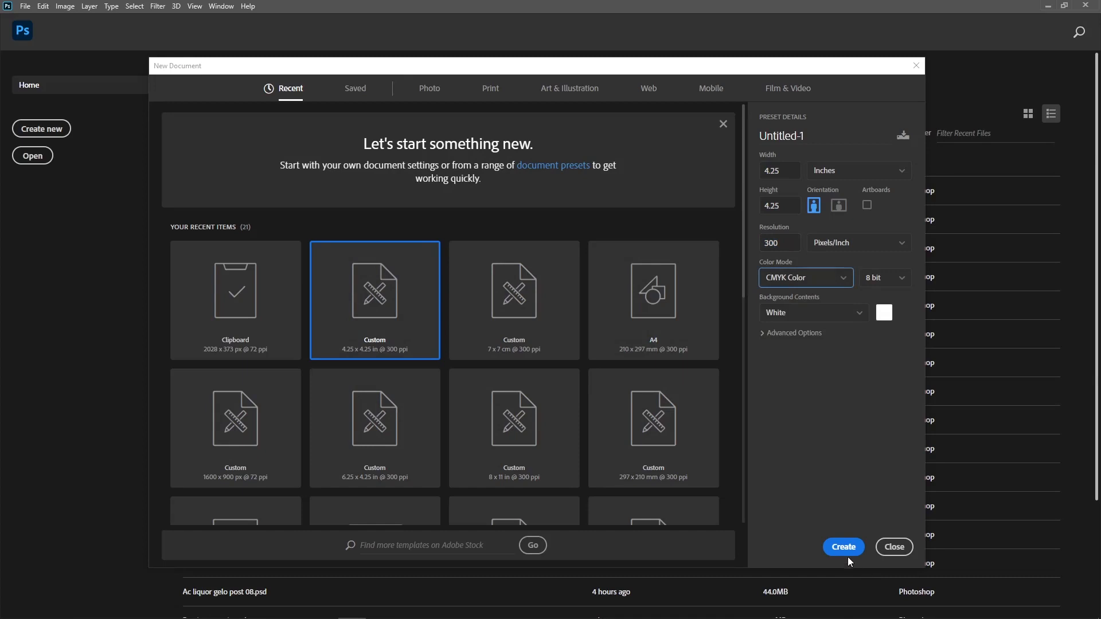
Step: Create a 4.25 × 4.25 inch CMYK document at 300 ppi and add a guide layout with 30 px margins on all sides
click(847, 554)
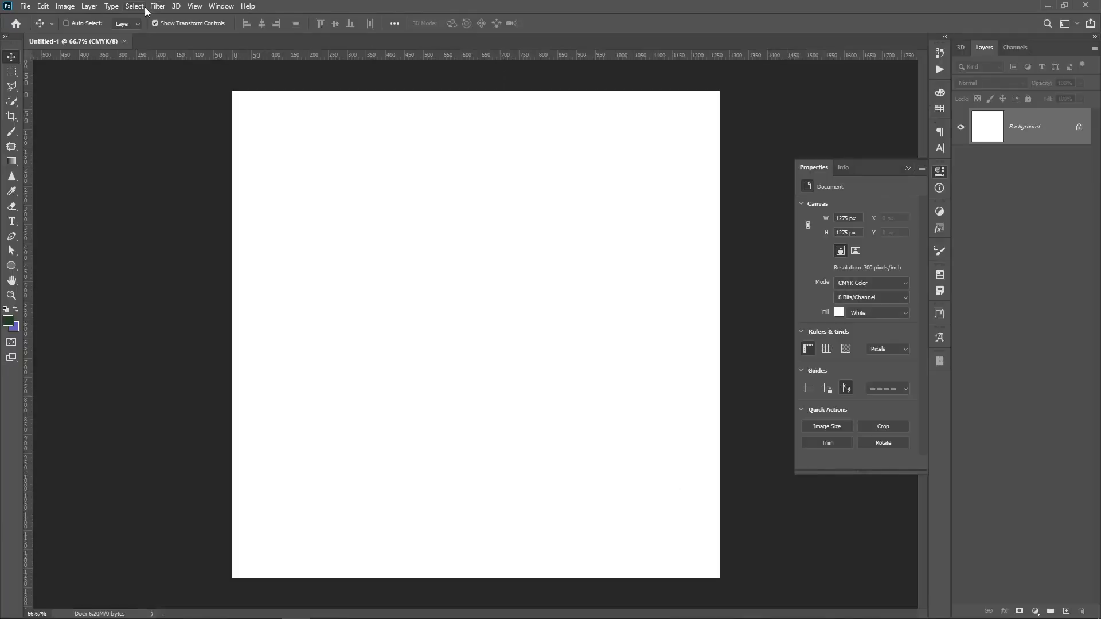
click(195, 6)
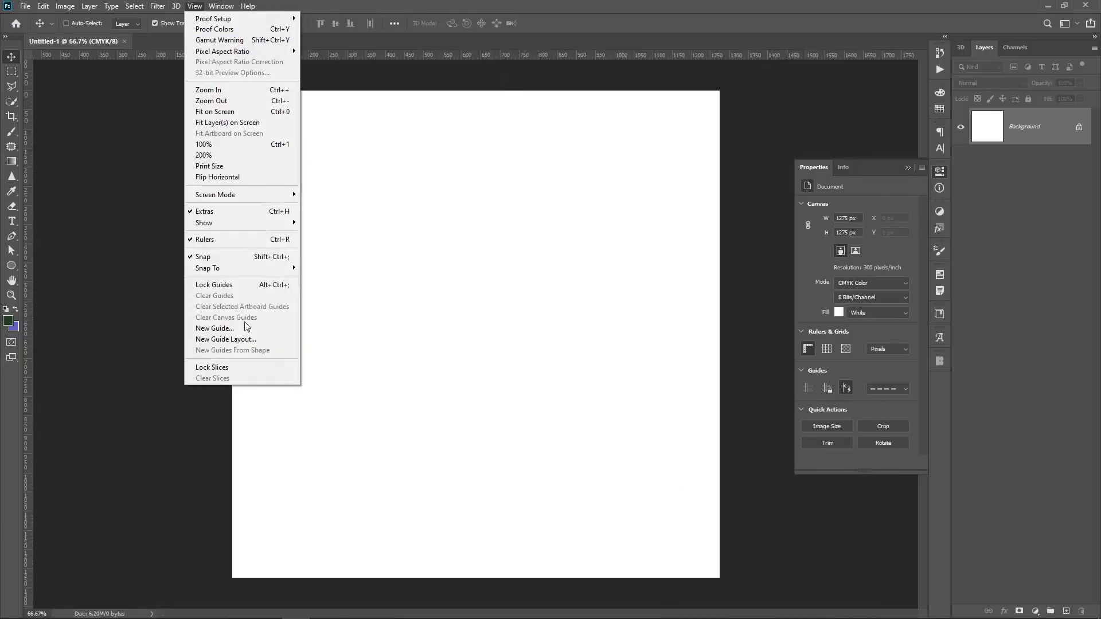
click(246, 340)
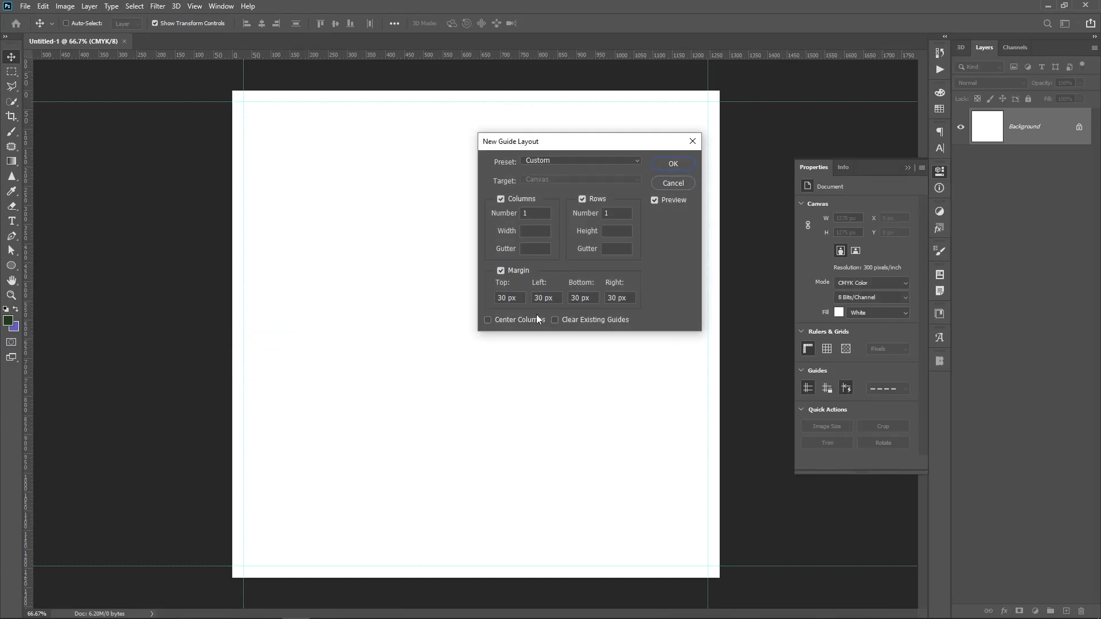
click(669, 166)
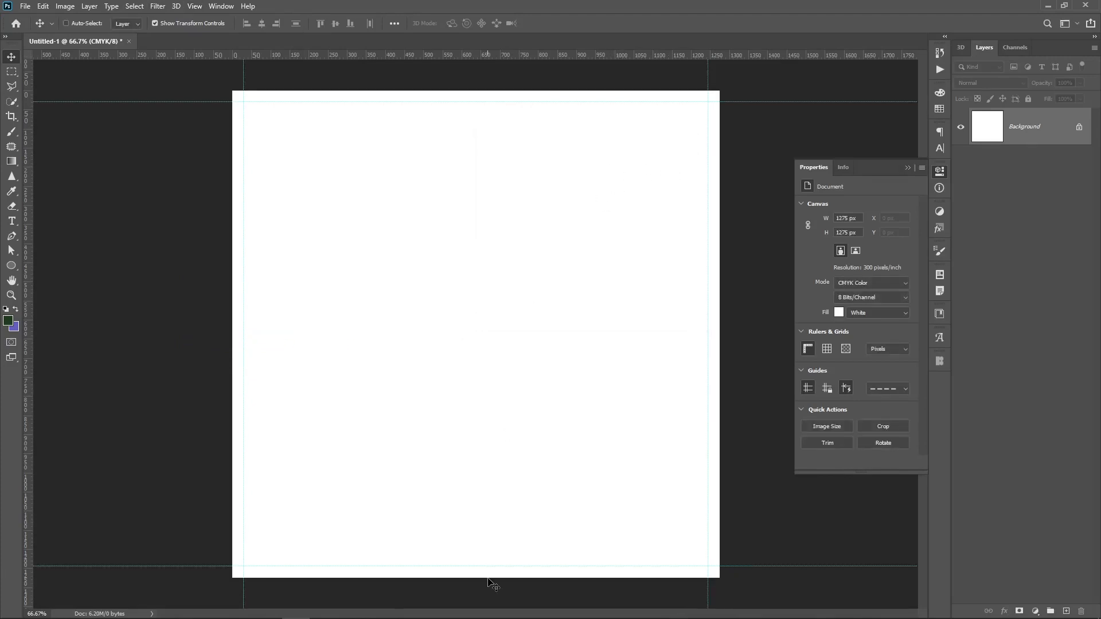
Step: Switch to Adobe Bridge and browse the Dj Model folder, ending in the 2020 Model folder
click(325, 607)
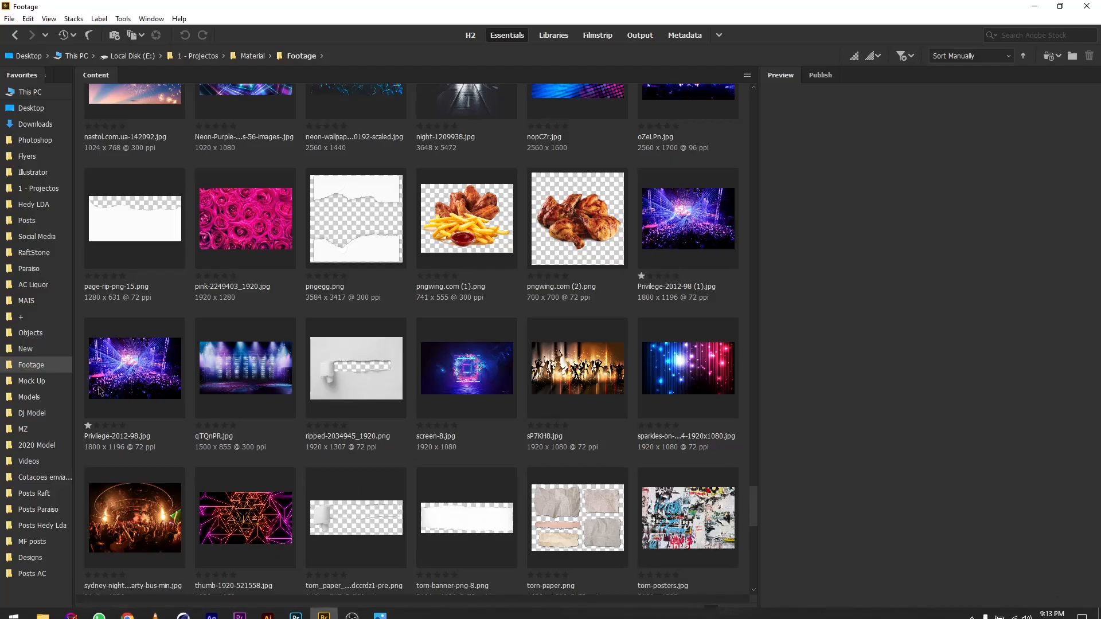
click(34, 414)
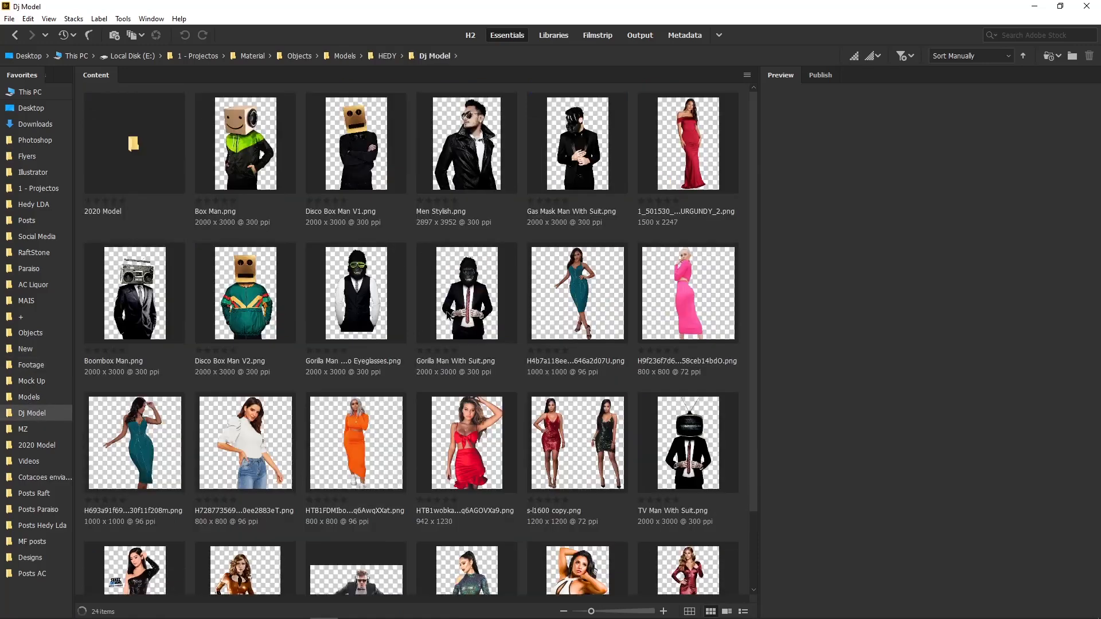
scroll(456, 456, down, 2)
scroll(456, 455, up, 2)
click(38, 445)
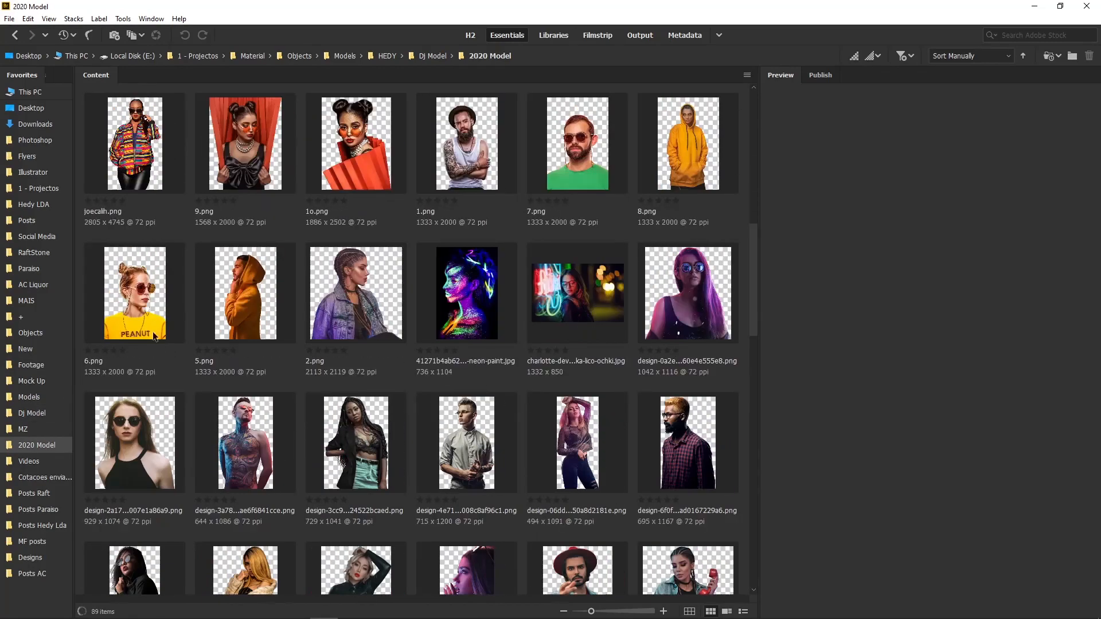
Step: Place 6.png, the woman in the yellow PEANUT shirt, into the Photoshop document and scale it to about 12.78%
click(153, 334)
drag(150, 305, 479, 263)
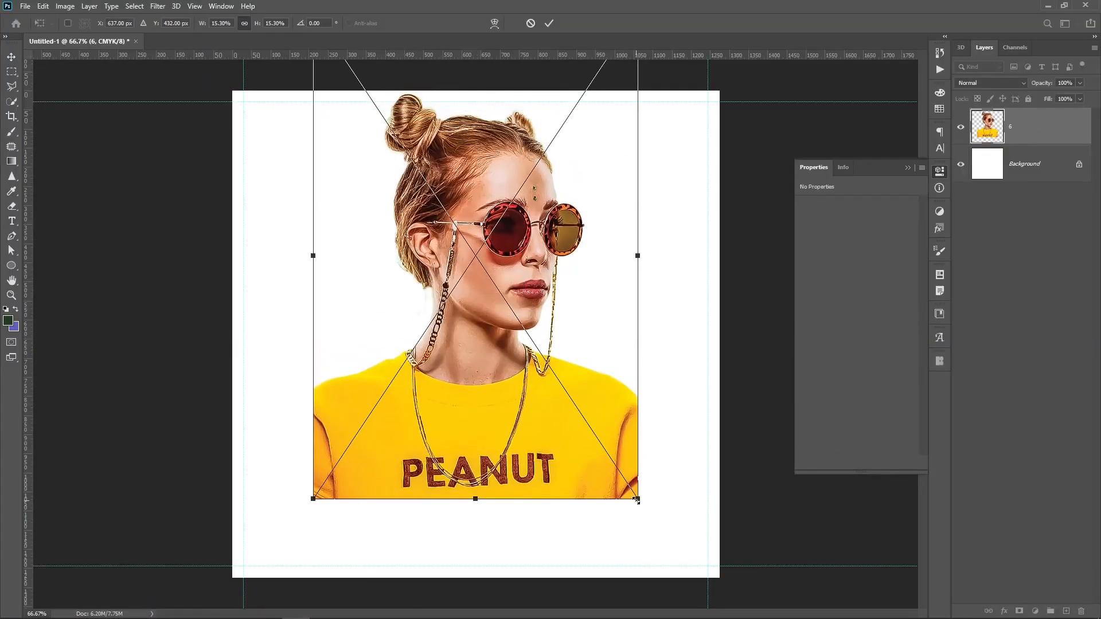
drag(637, 500, 596, 469)
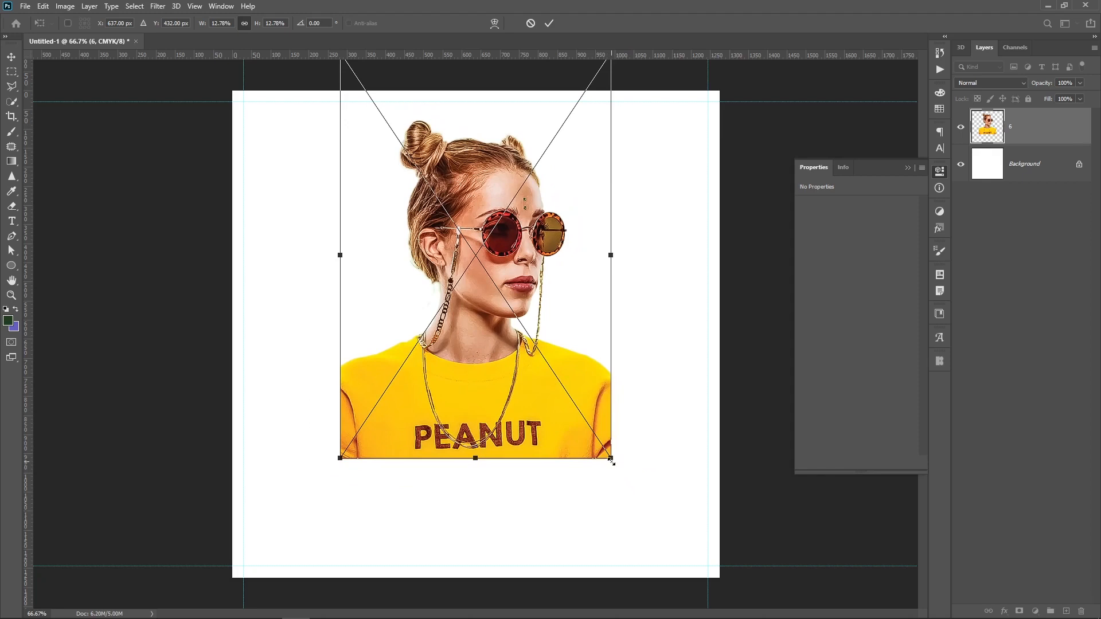
key(Return)
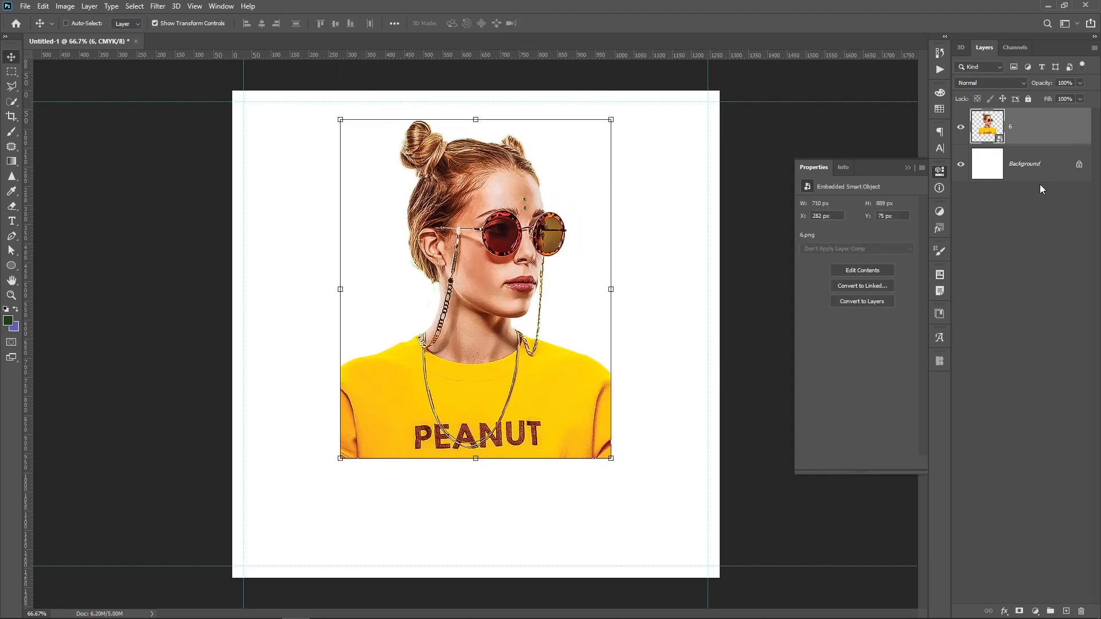
Step: Add a dark green solid color fill layer and place it beneath the model photo layer
click(1035, 611)
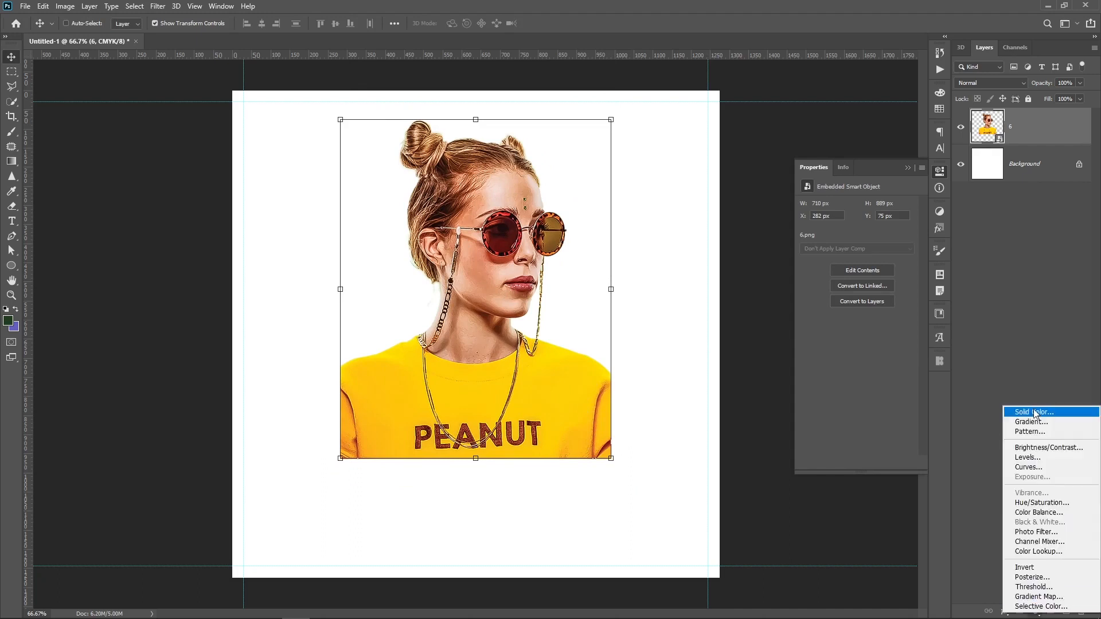
click(1035, 413)
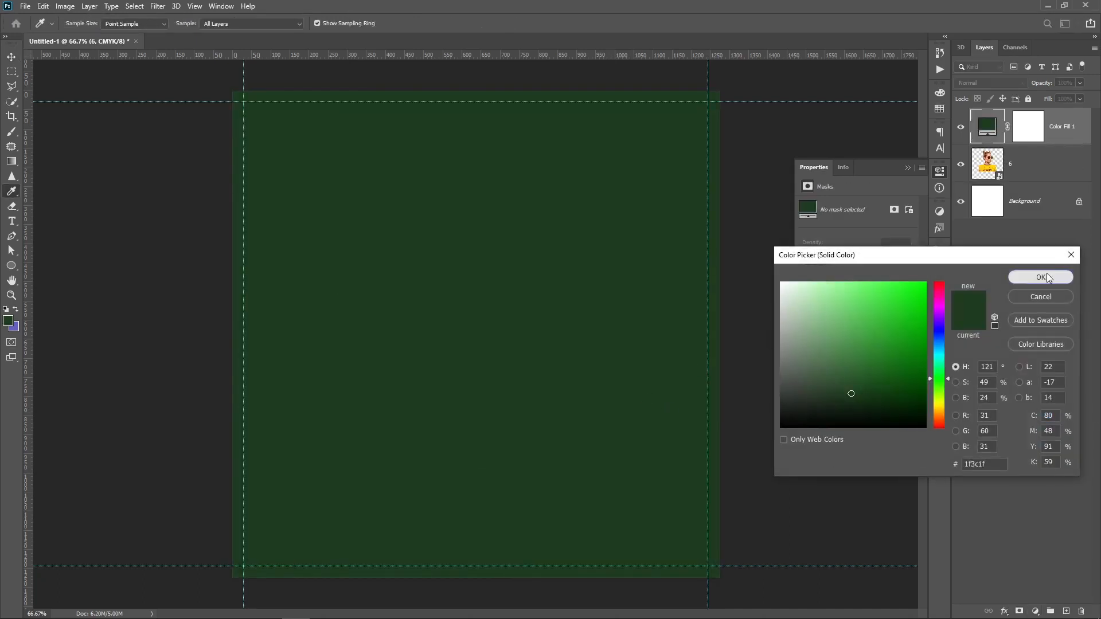
click(1041, 277)
drag(1054, 127, 956, 194)
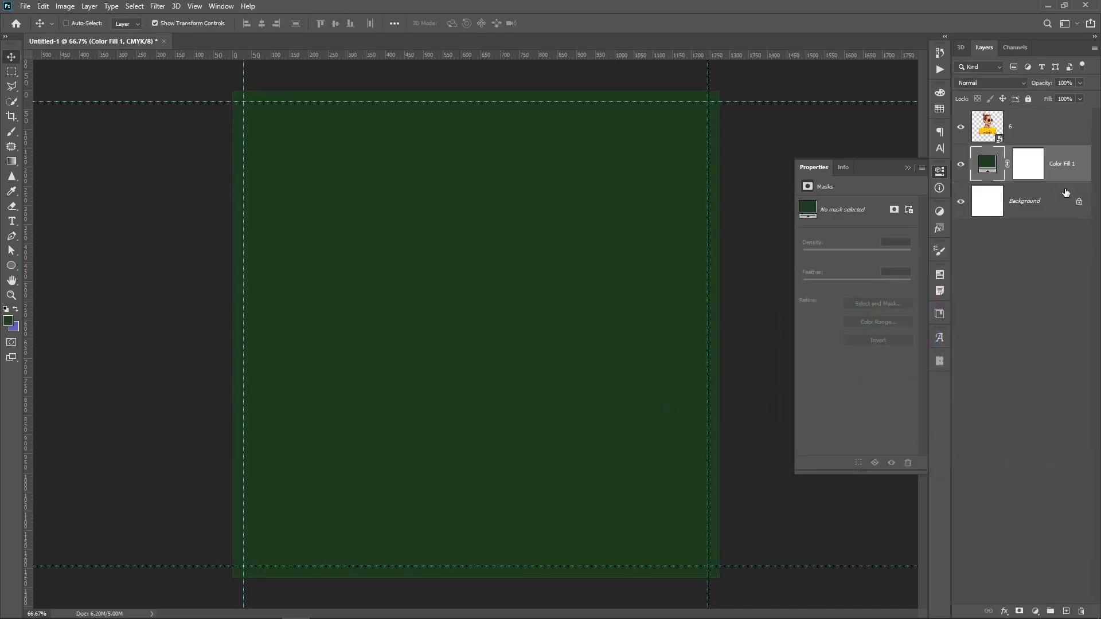
Step: Recolor the fill layer with the yellow sampled from the model's shirt
double_click(993, 166)
click(573, 379)
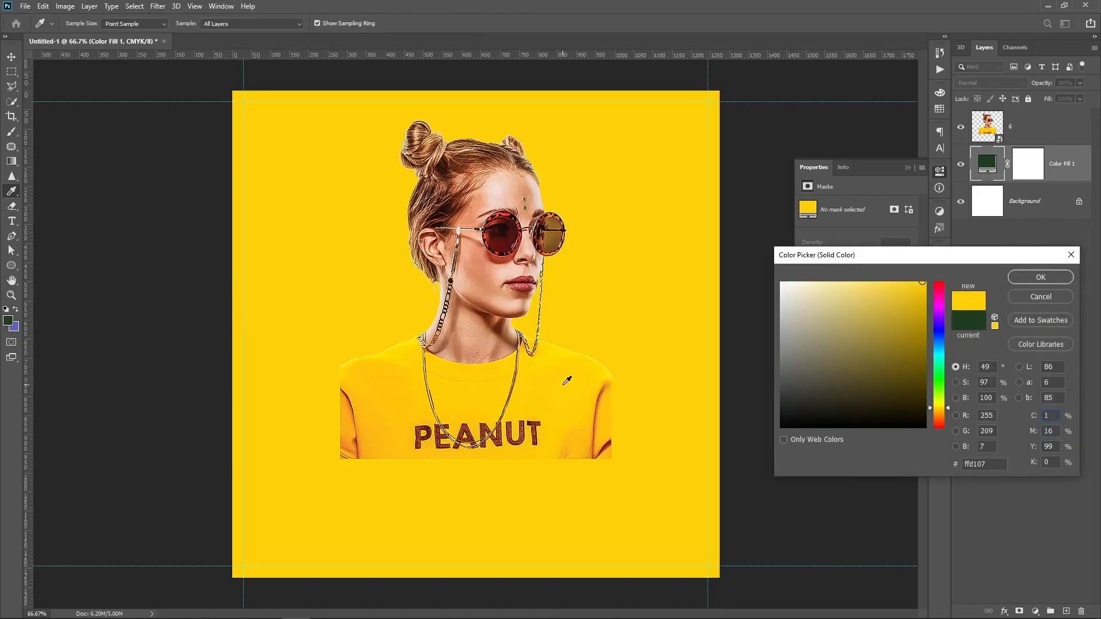
click(560, 394)
key(Return)
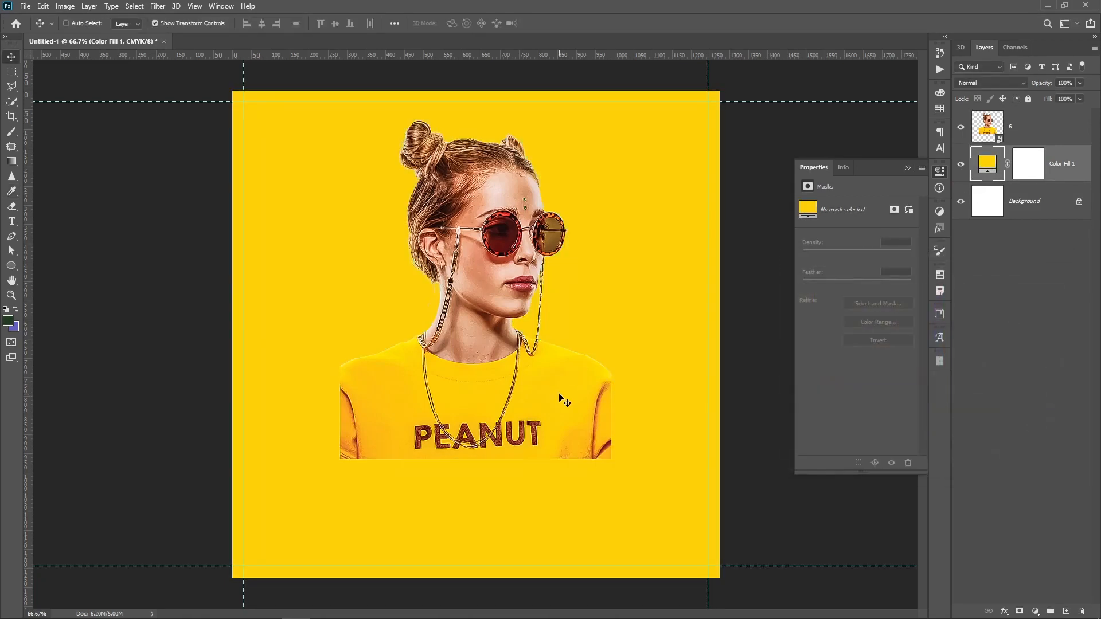
Step: Add the text "DJ PEANUT" on a new type layer above the model photo, across her chest
click(1027, 131)
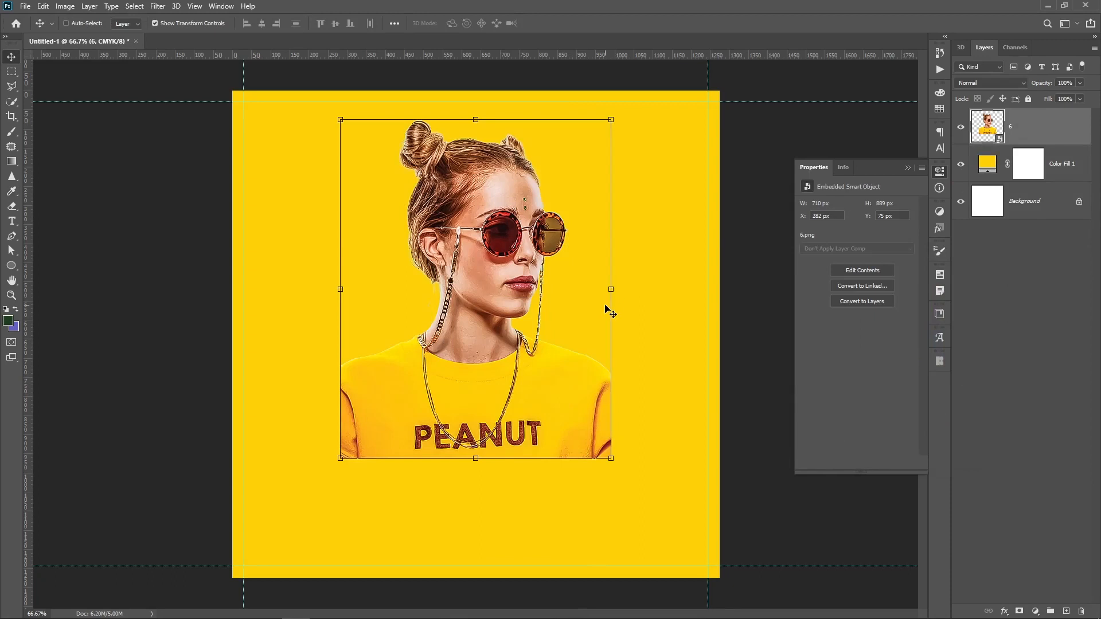
key(t)
click(520, 401)
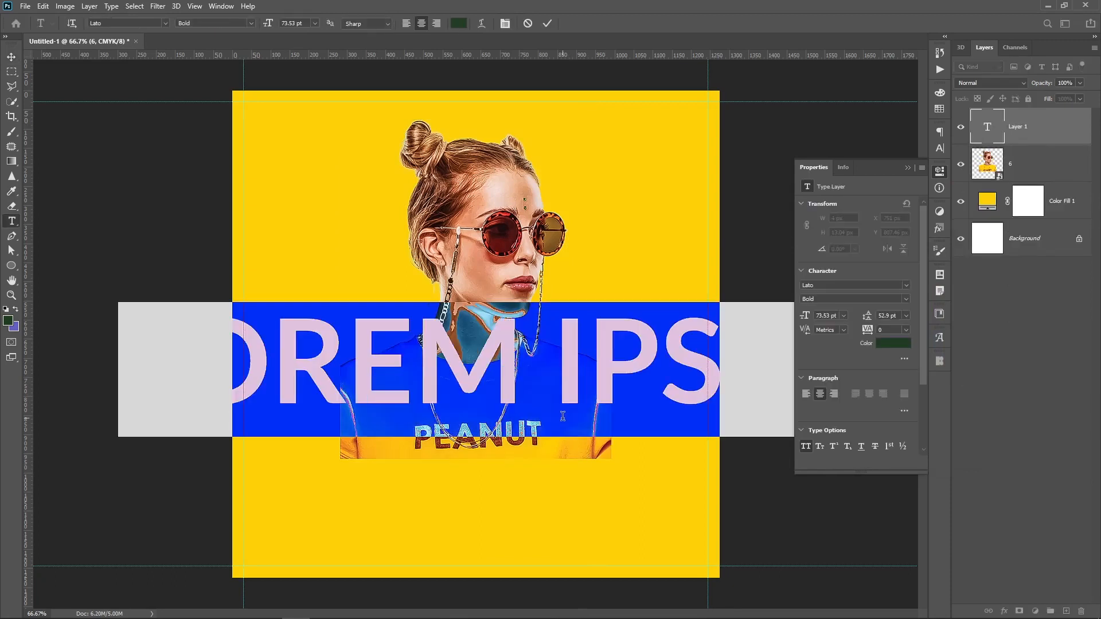
text(DJ)
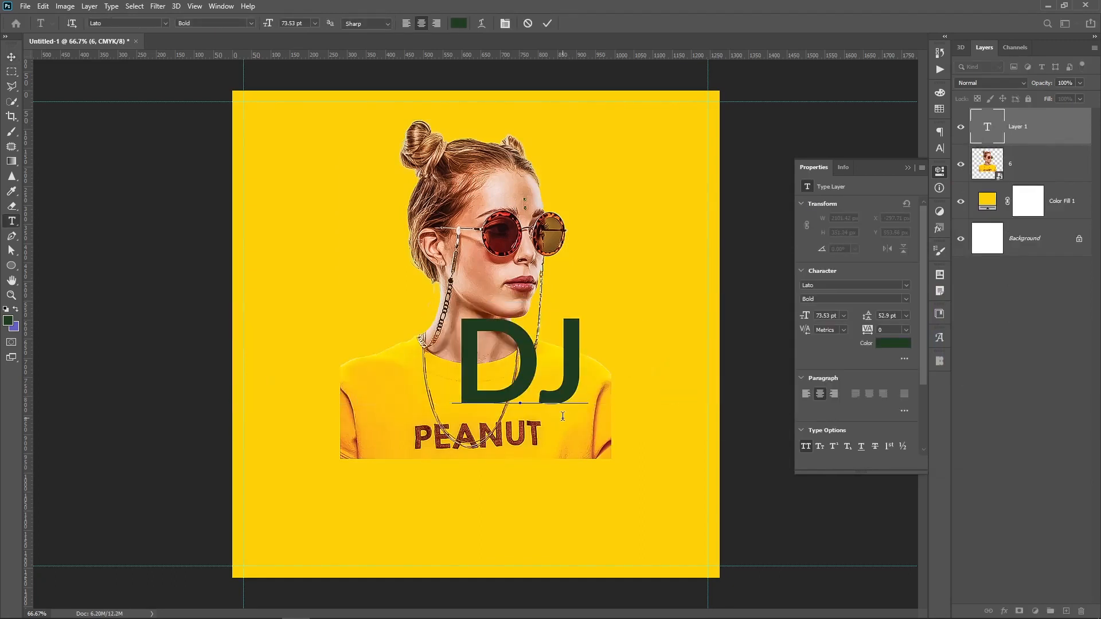
text( PEAN)
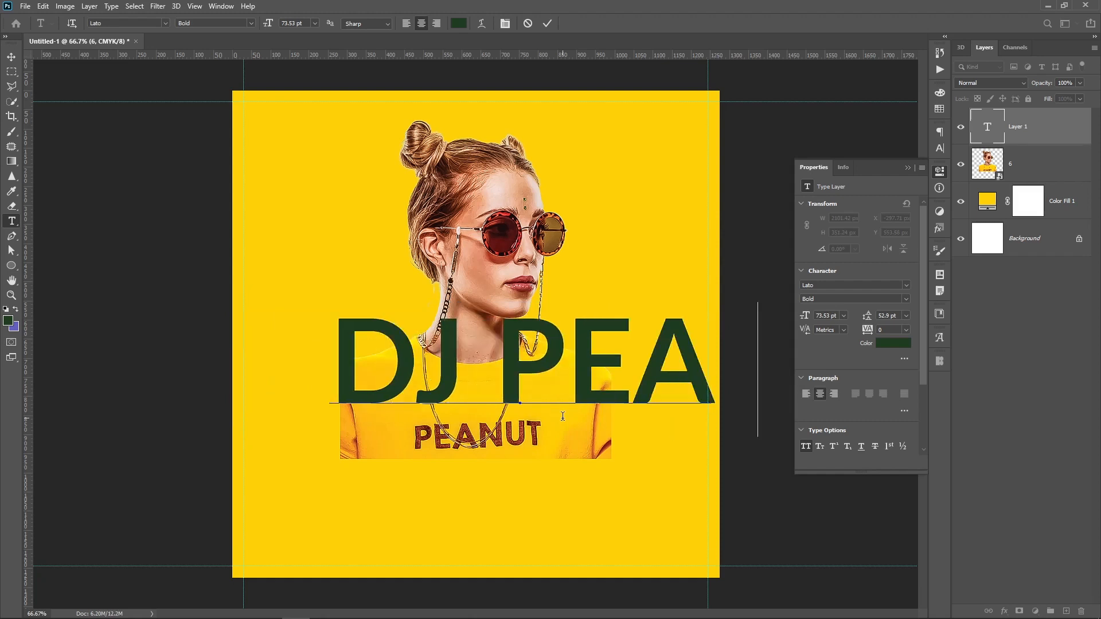
text(UT)
key(ctrl+Return)
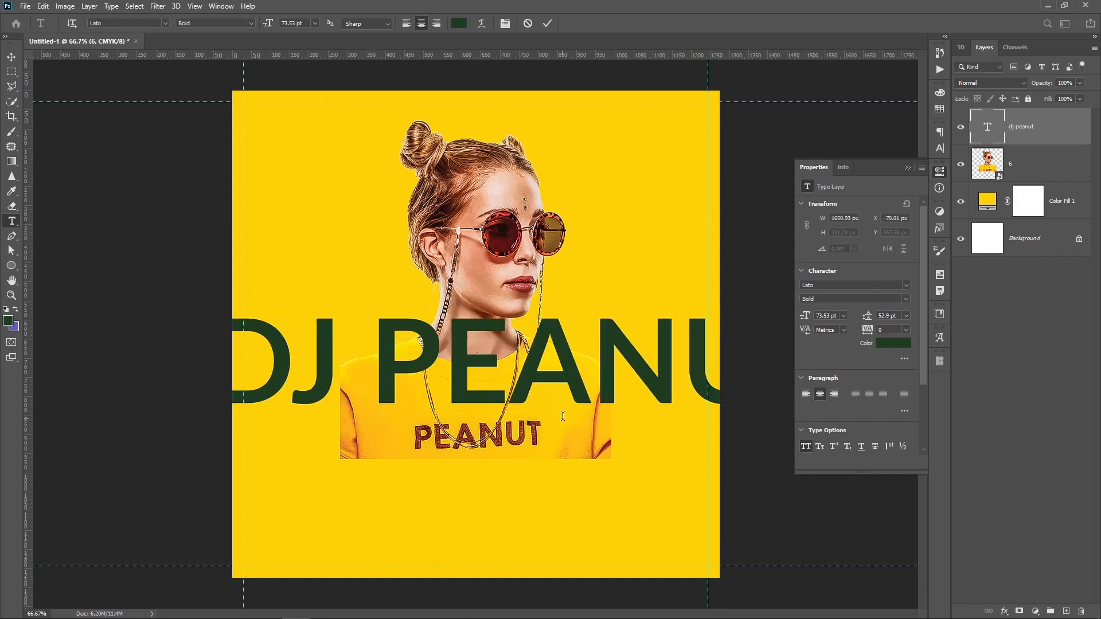
Step: Set the font of the DJ PEANUT text to Gobold Extra1 Regular
key(v)
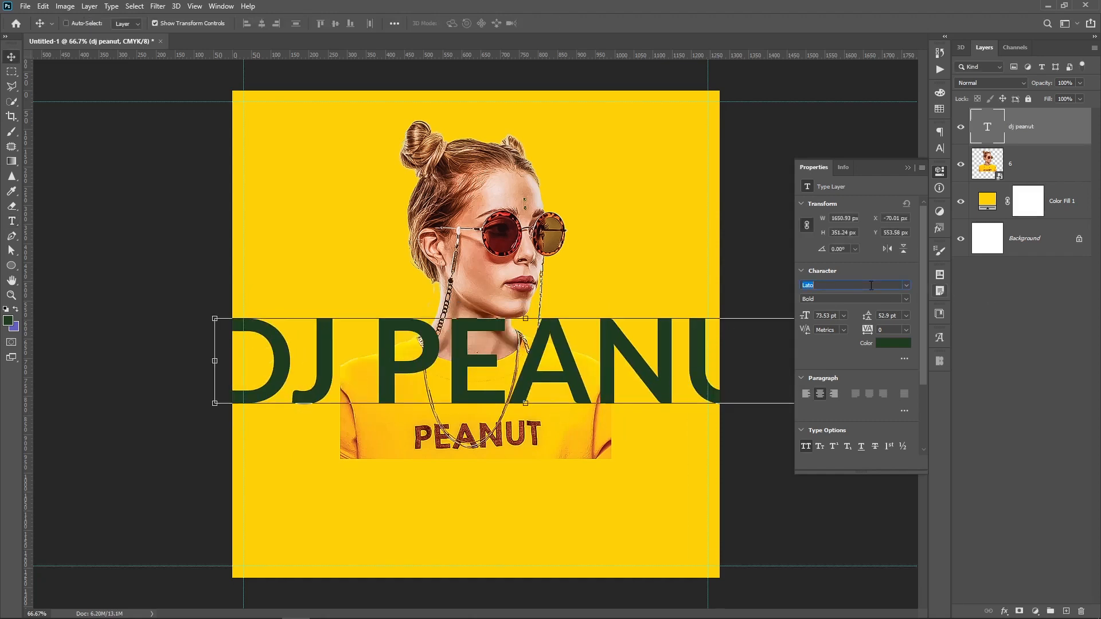
click(905, 285)
text(gobold)
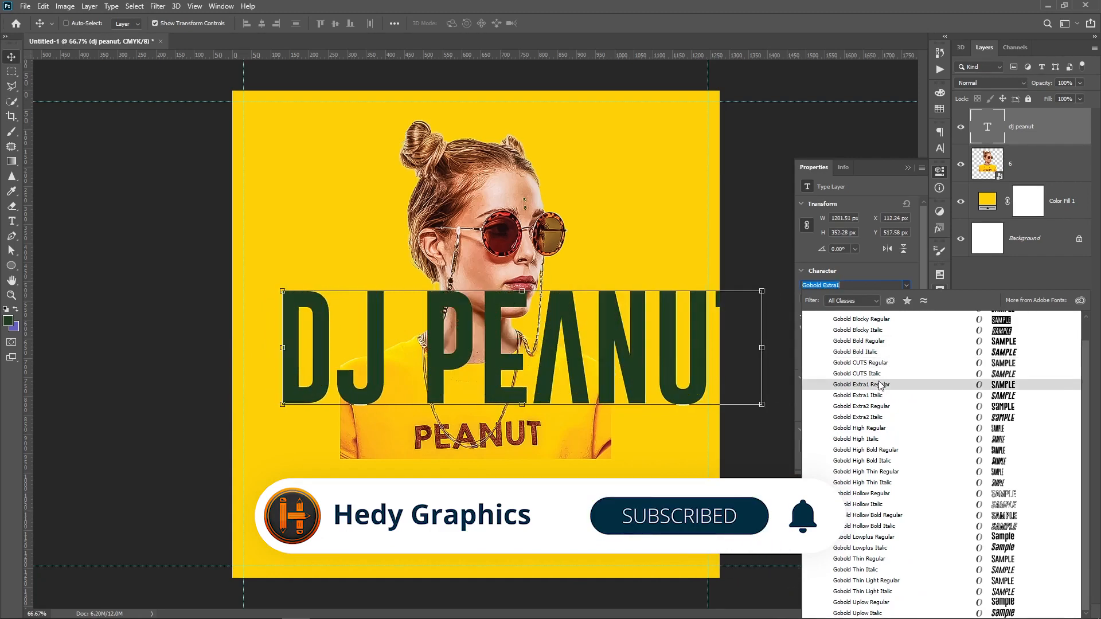
click(880, 385)
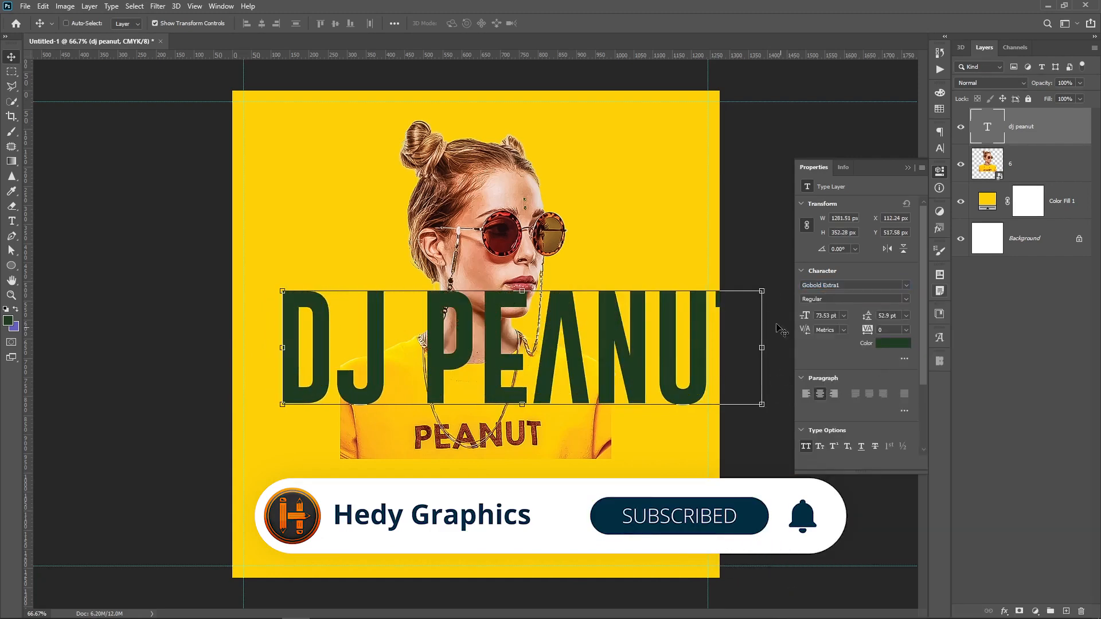
Step: Scale the DJ PEANUT text down to about 859 px wide and move it over the lower part of the shirt
key(ctrl+t)
drag(764, 348, 612, 362)
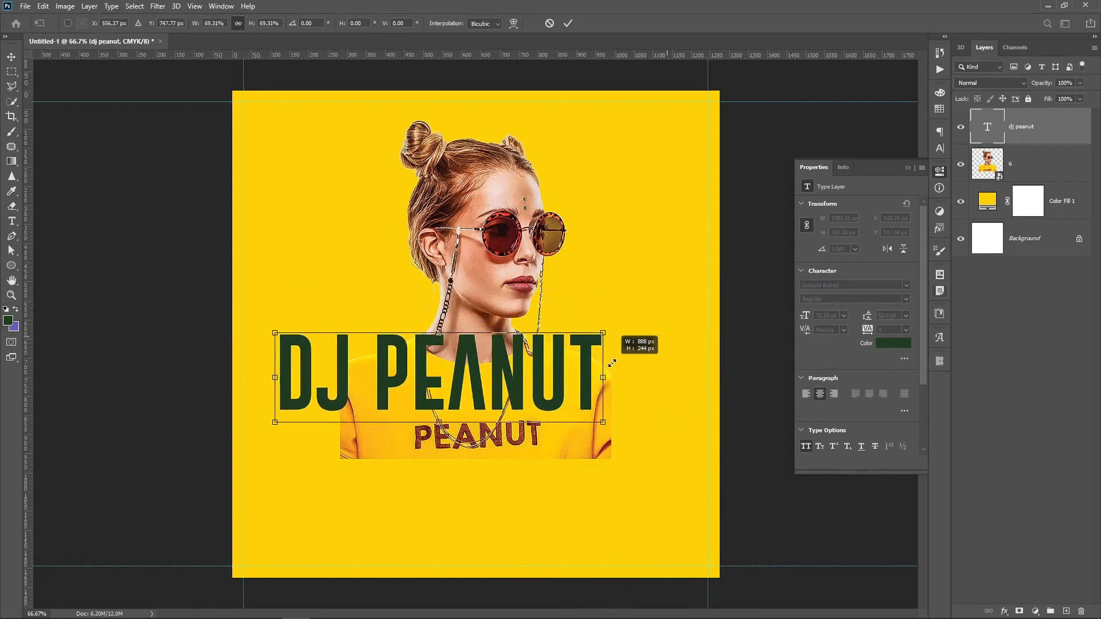
key(Return)
key(v)
drag(539, 395, 586, 471)
Step: Change the DJ PEANUT text color to black (#000000)
click(890, 343)
drag(836, 380, 765, 457)
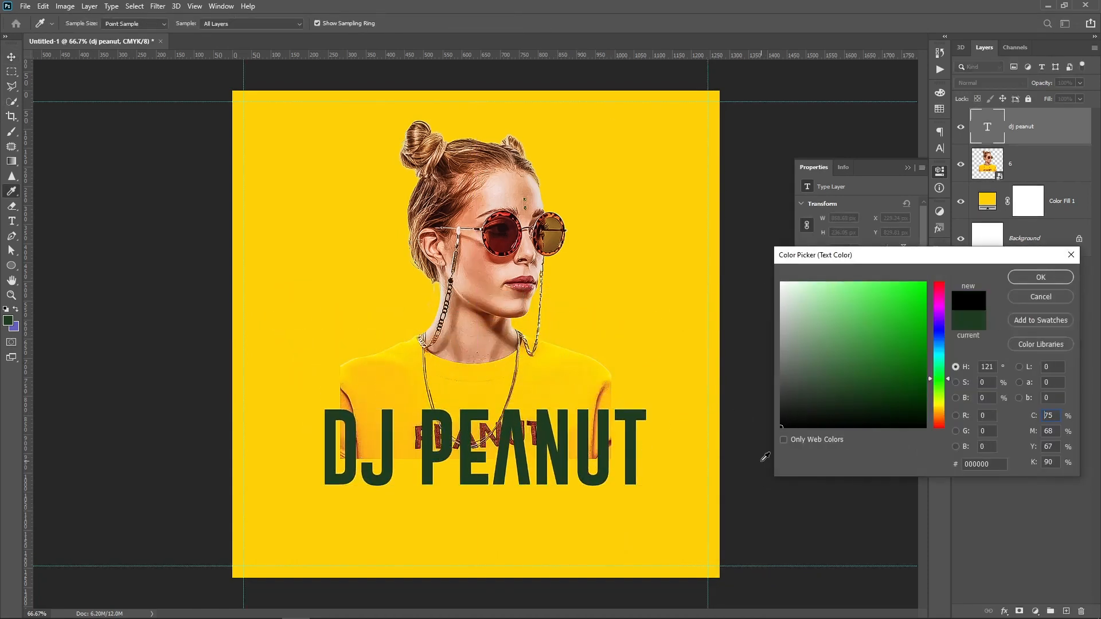
key(Return)
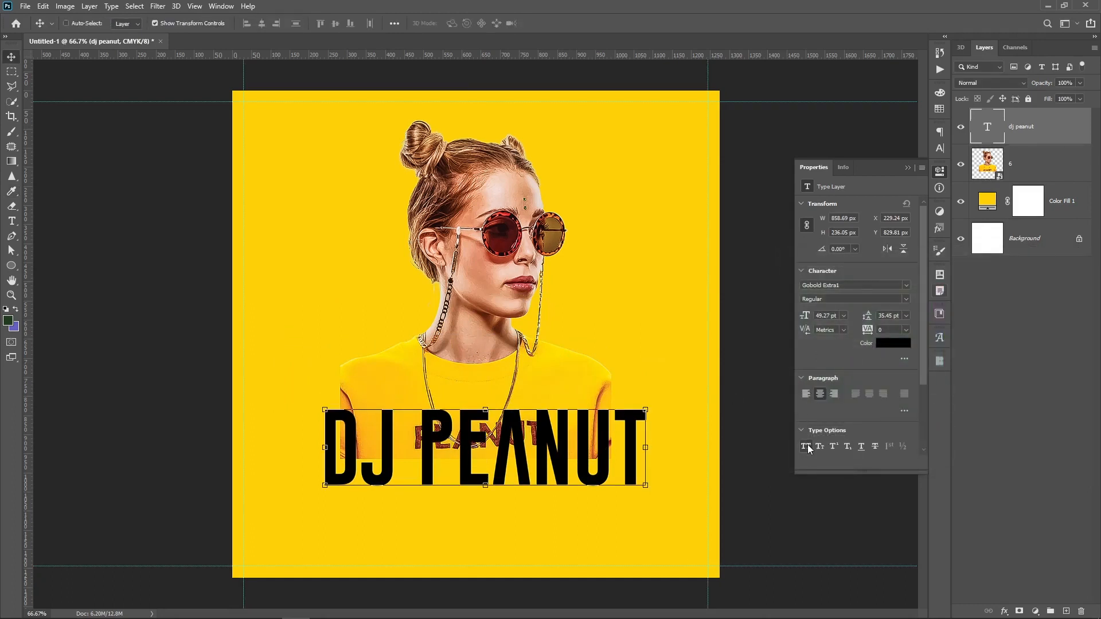
Step: Center the DJ PEANUT text horizontally on the canvas by aligning it with the Background layer
click(543, 439)
ctrl+click(1028, 243)
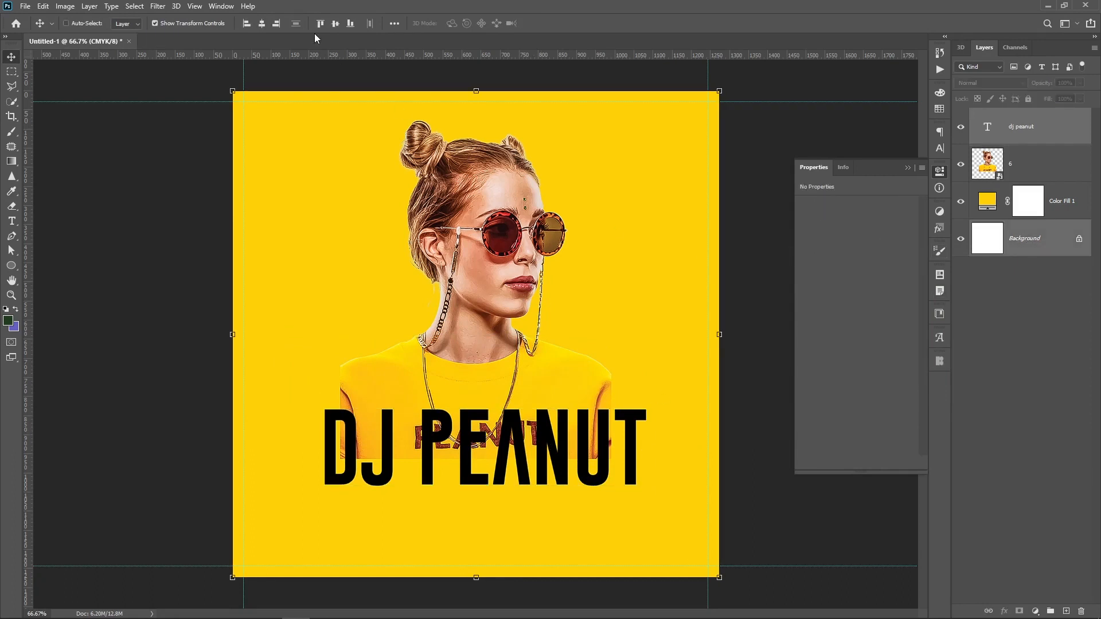
click(261, 23)
click(1019, 284)
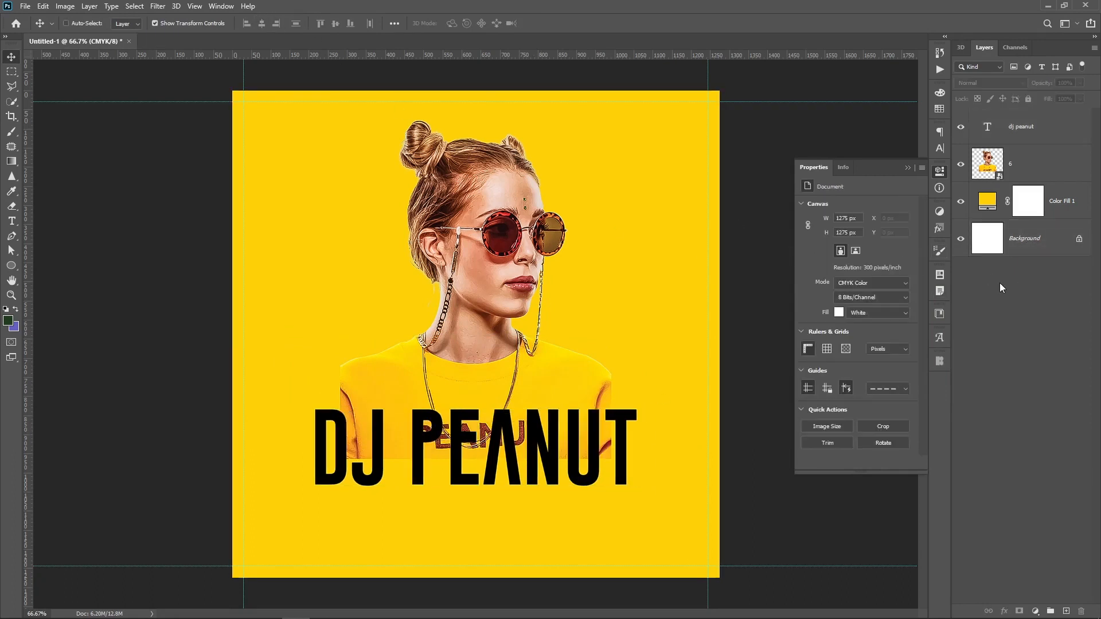
Step: Enlarge the model photo about its center to roughly 802 px wide and 1005 px high
click(1032, 131)
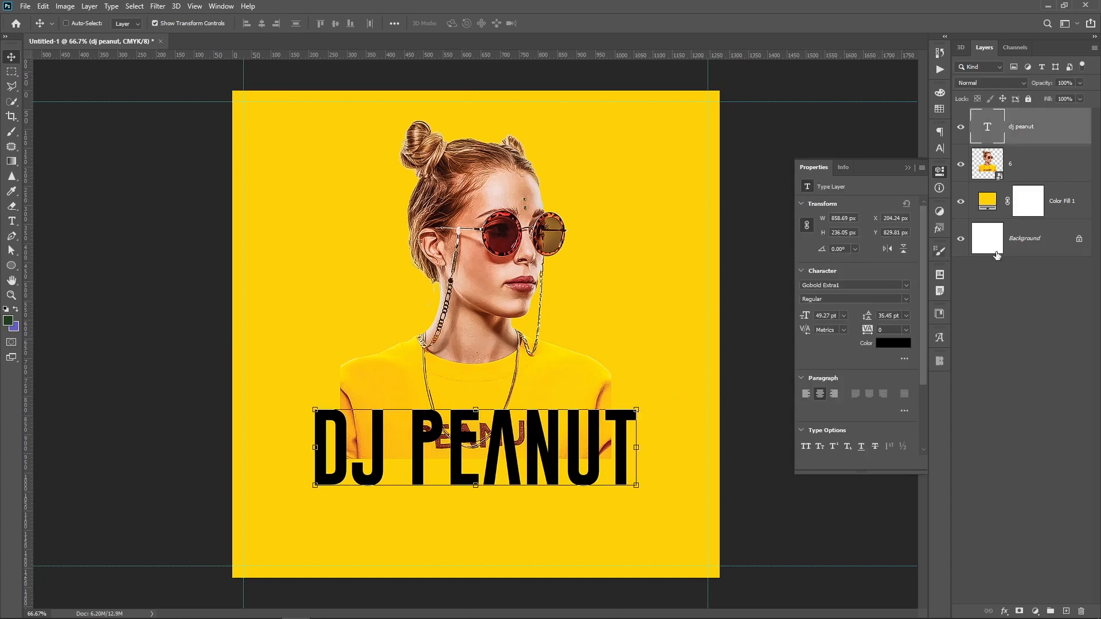
click(1048, 178)
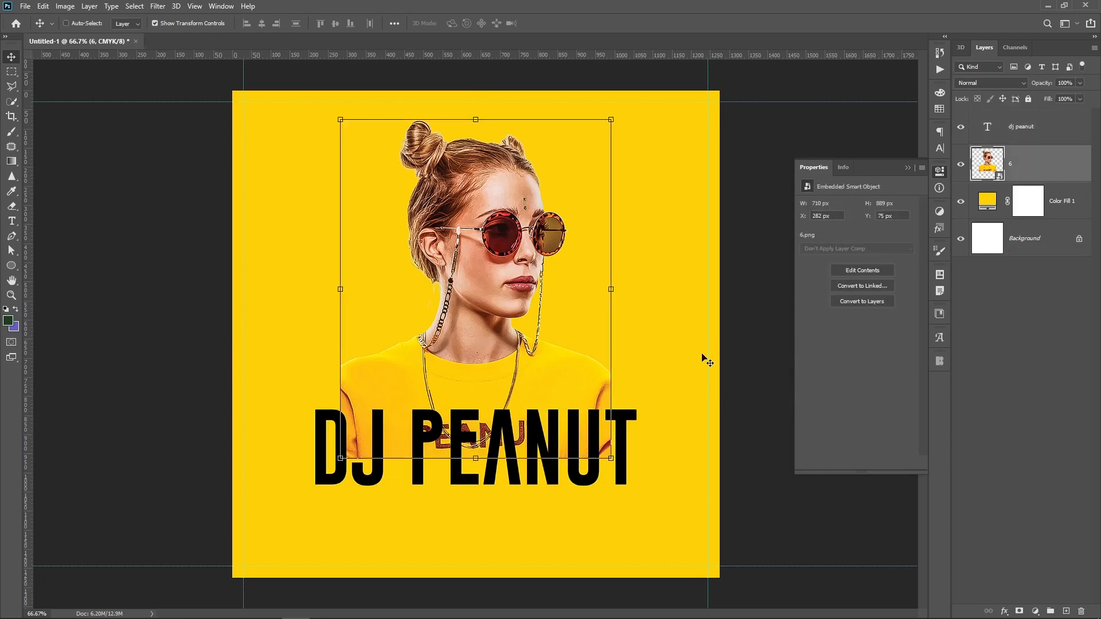
key(ctrl+t)
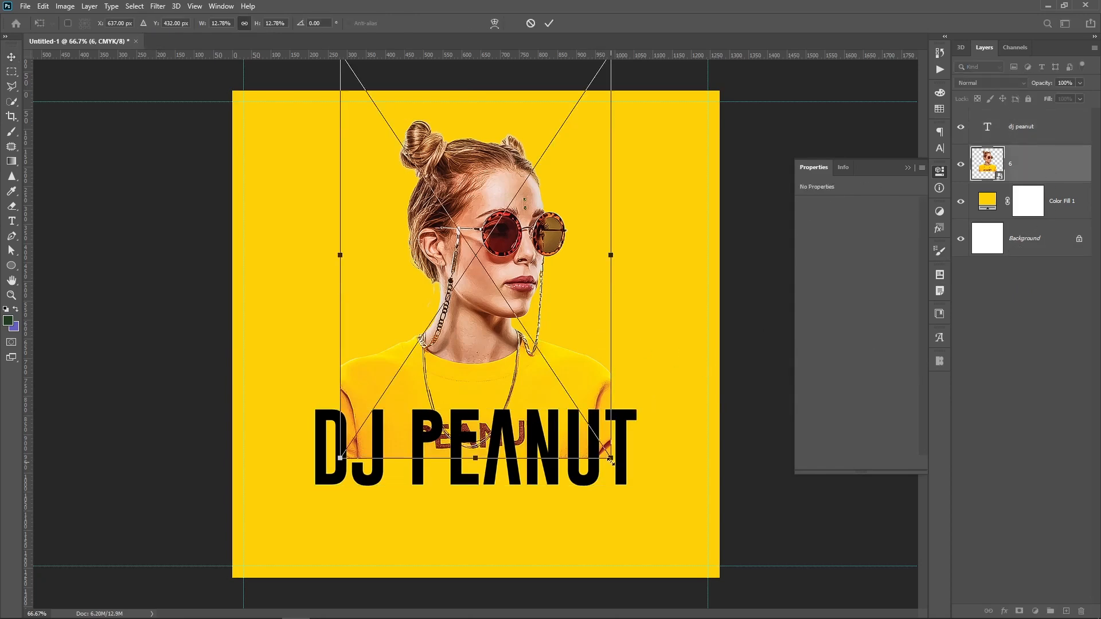
drag(610, 458, 661, 462)
key(Return)
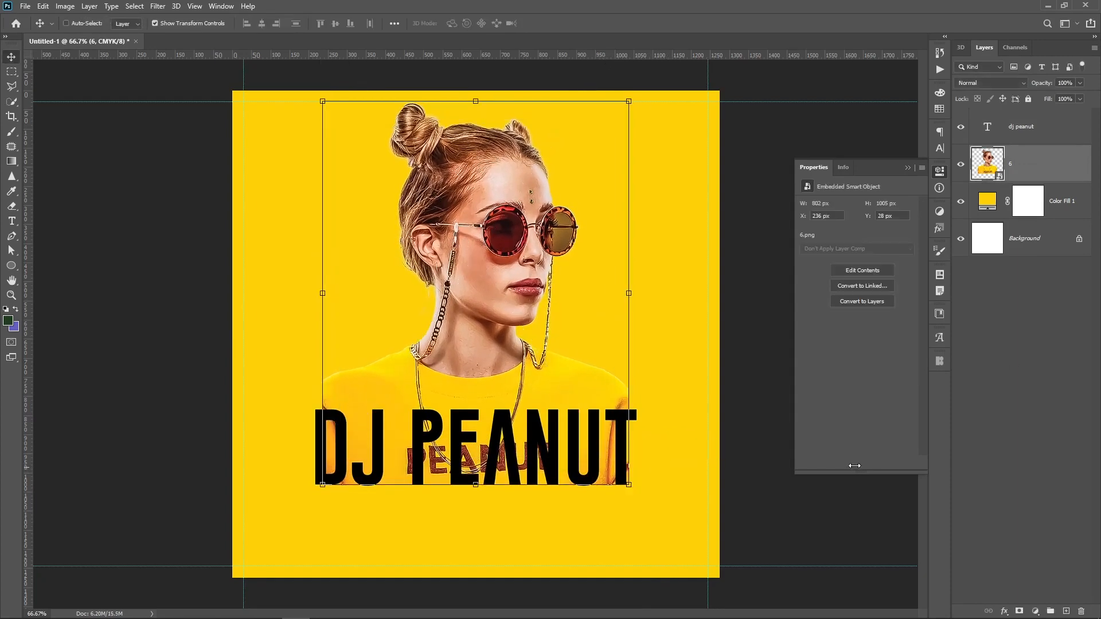
Step: Scale the DJ PEANUT text to about 94.4% so it roughly matches the model photo's width
click(1010, 138)
key(ctrl+t)
drag(641, 405, 629, 408)
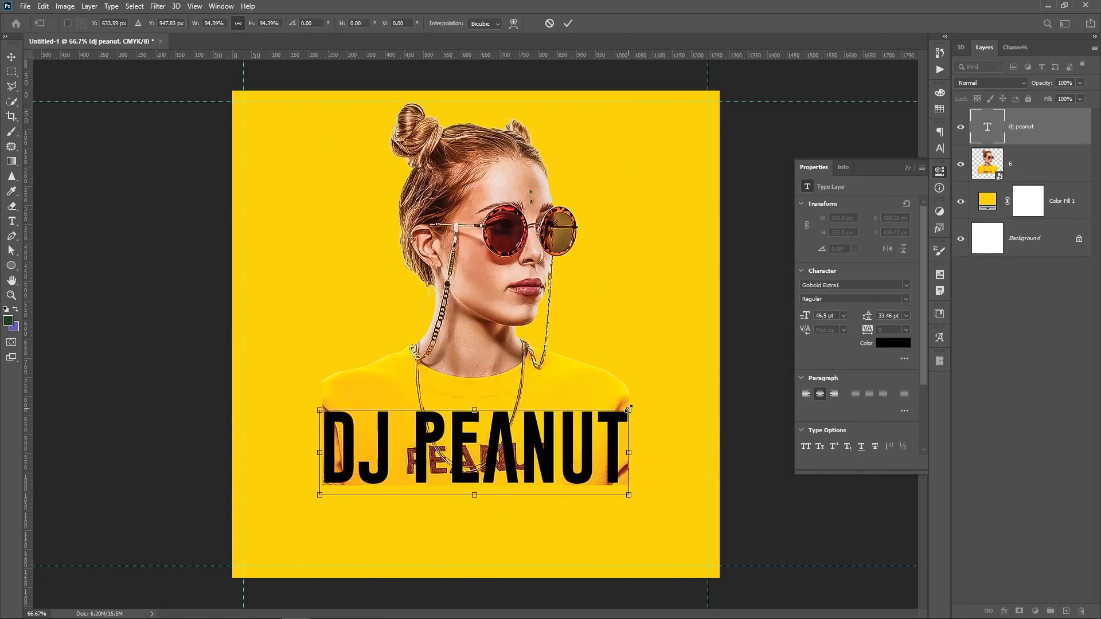
key(Return)
Step: Draw a dark green square of about 540 × 540 px with the Rectangle tool over the lower-right part of the artwork
drag(16, 265, 27, 269)
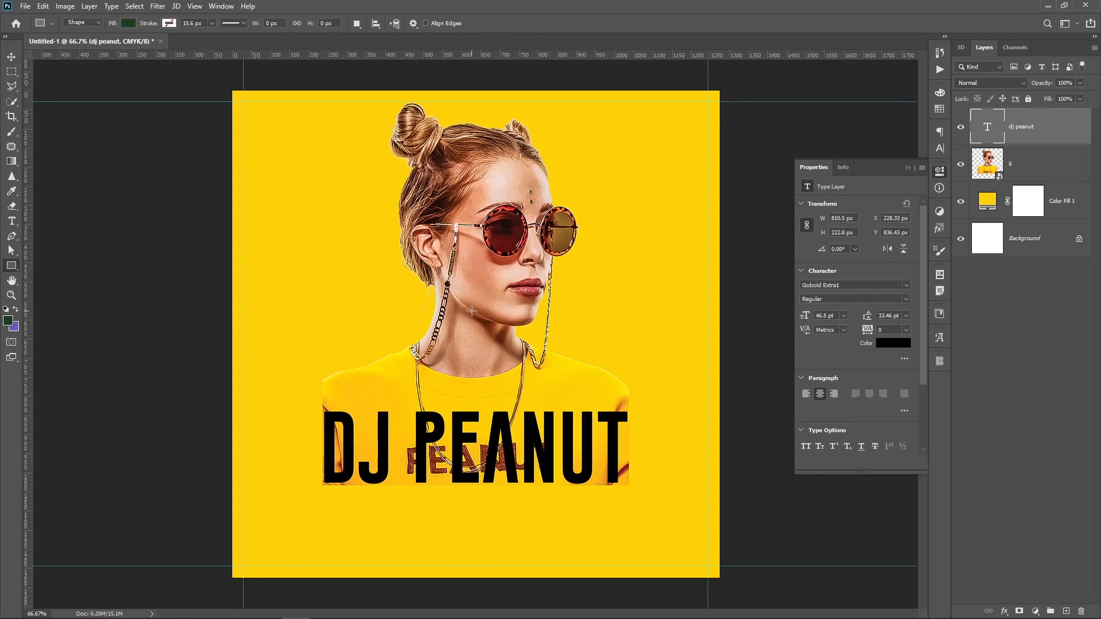
drag(471, 306, 683, 505)
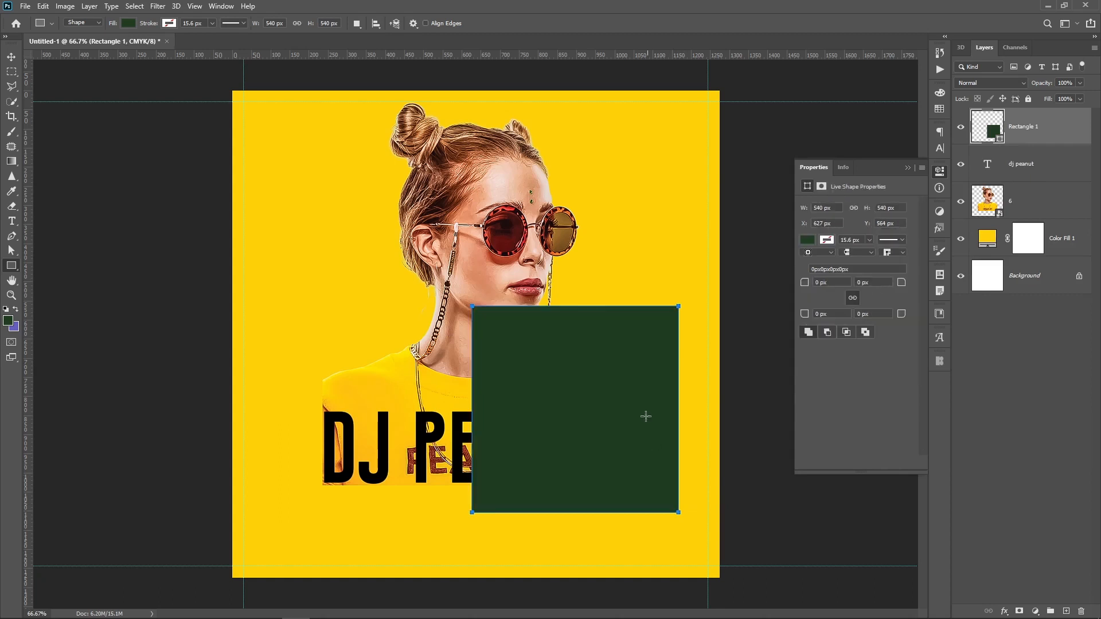
Step: Change the square's fill color from the recently used colors to black
click(806, 240)
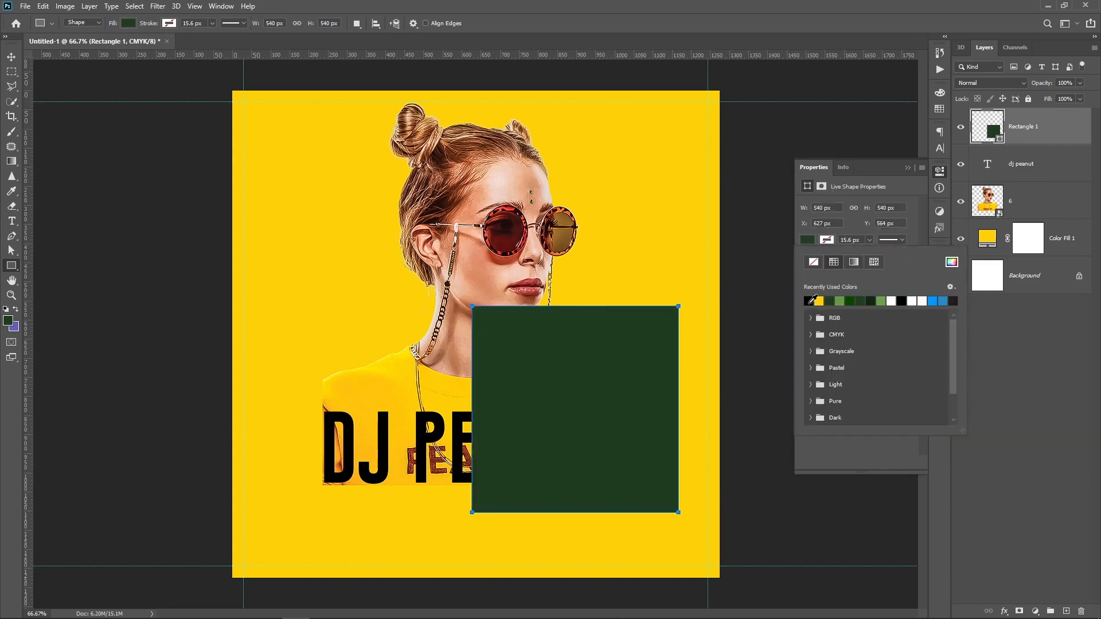
click(914, 167)
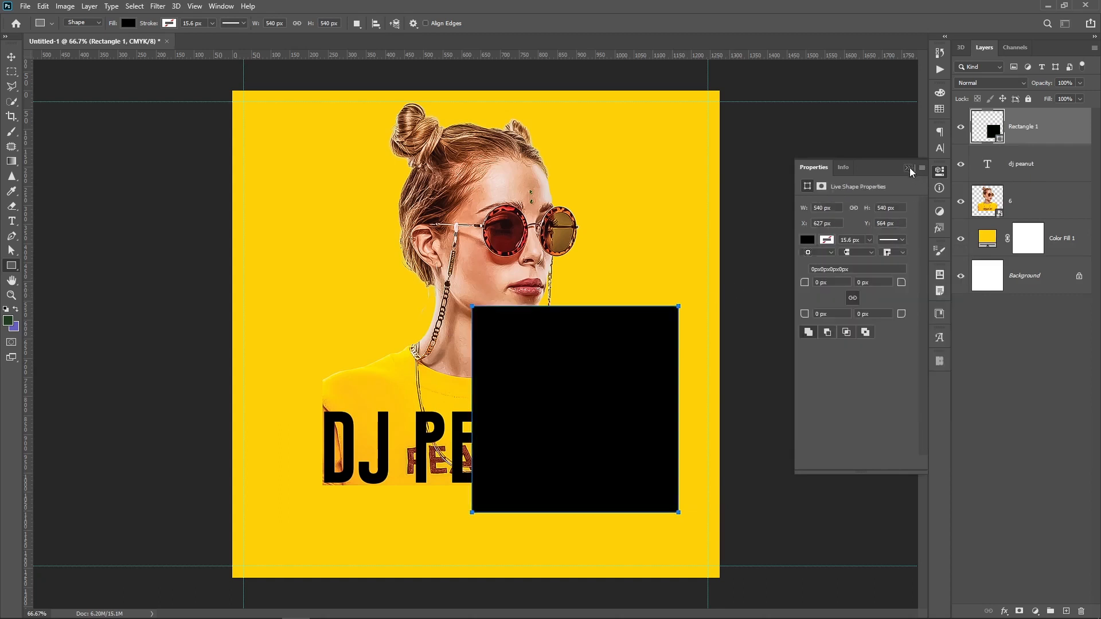
click(908, 169)
Step: Enlarge the black square, place its layer directly beneath the model photo, and center it behind the model
key(v)
drag(467, 301, 323, 139)
key(Return)
drag(1043, 133, 1017, 220)
drag(618, 282, 593, 274)
Step: Scale the black rectangle to 86.22% width and 86.02% height, matching the model photo's width and lower edge
click(651, 131)
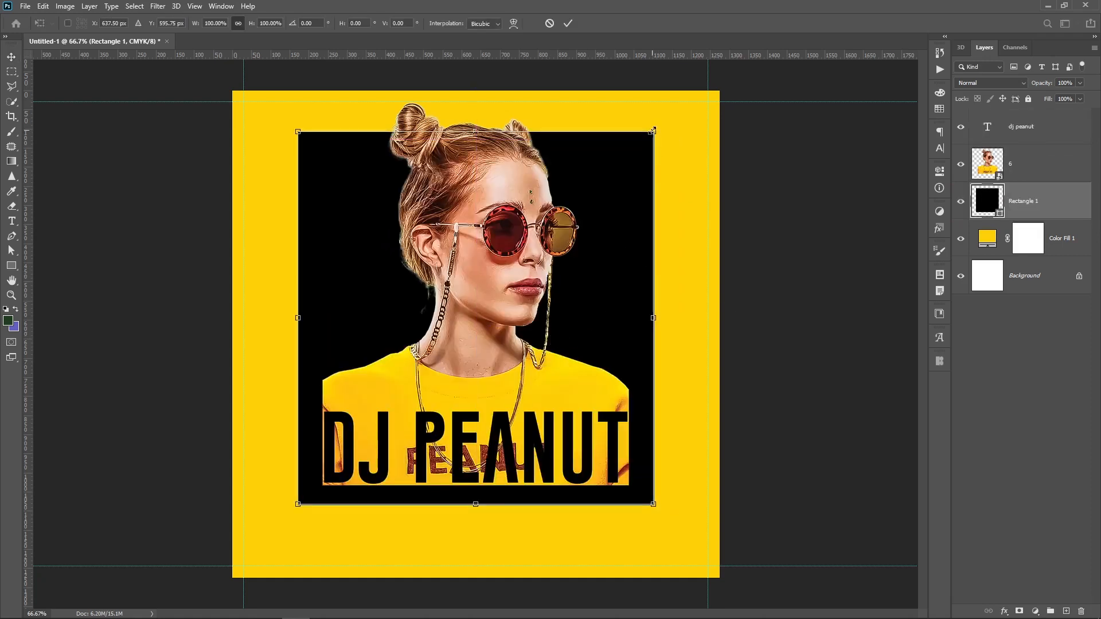
drag(651, 131, 631, 143)
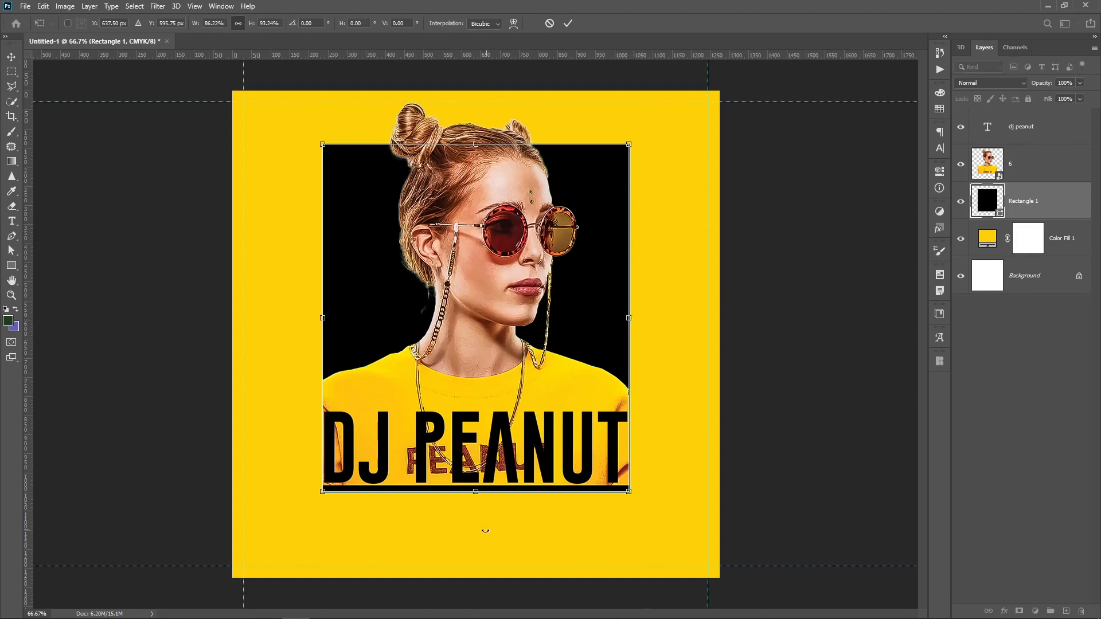
drag(476, 491, 477, 485)
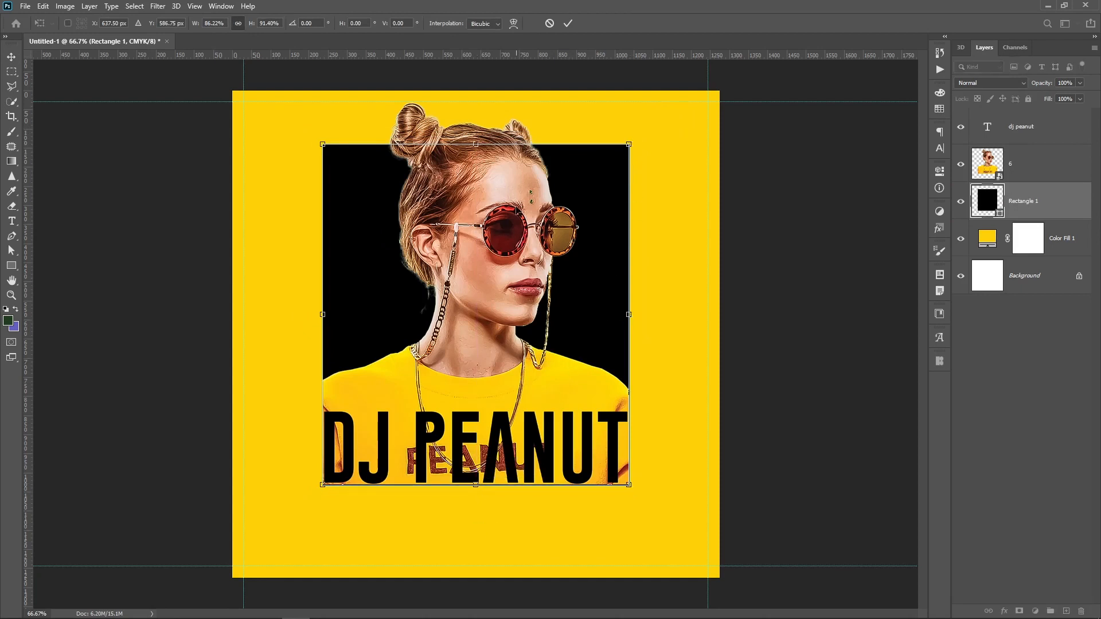
drag(478, 145, 473, 165)
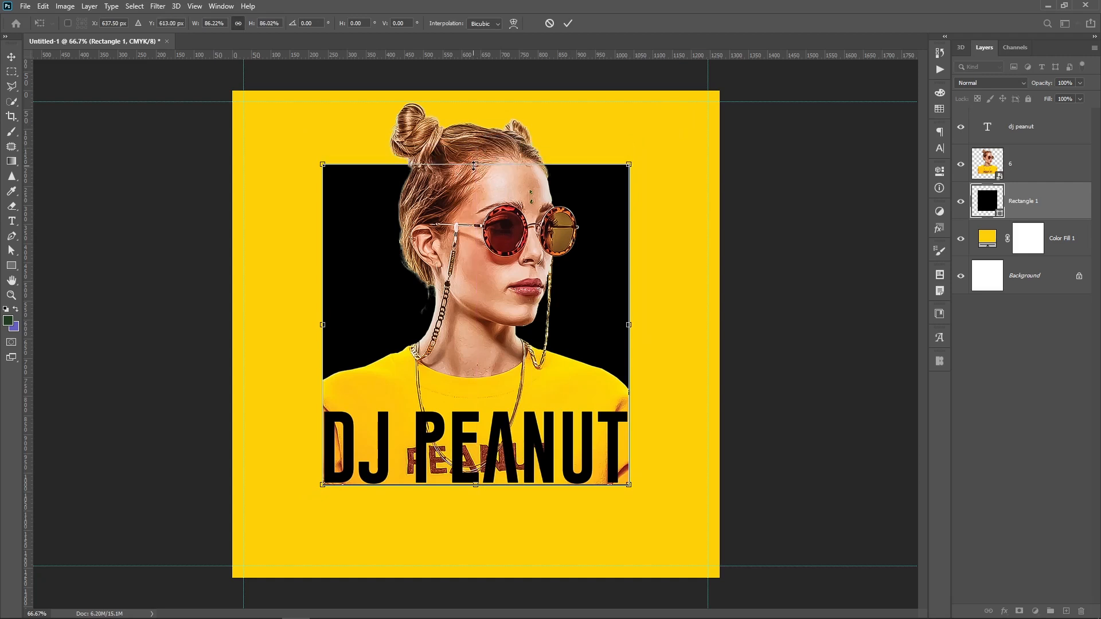
key(Return)
click(1030, 381)
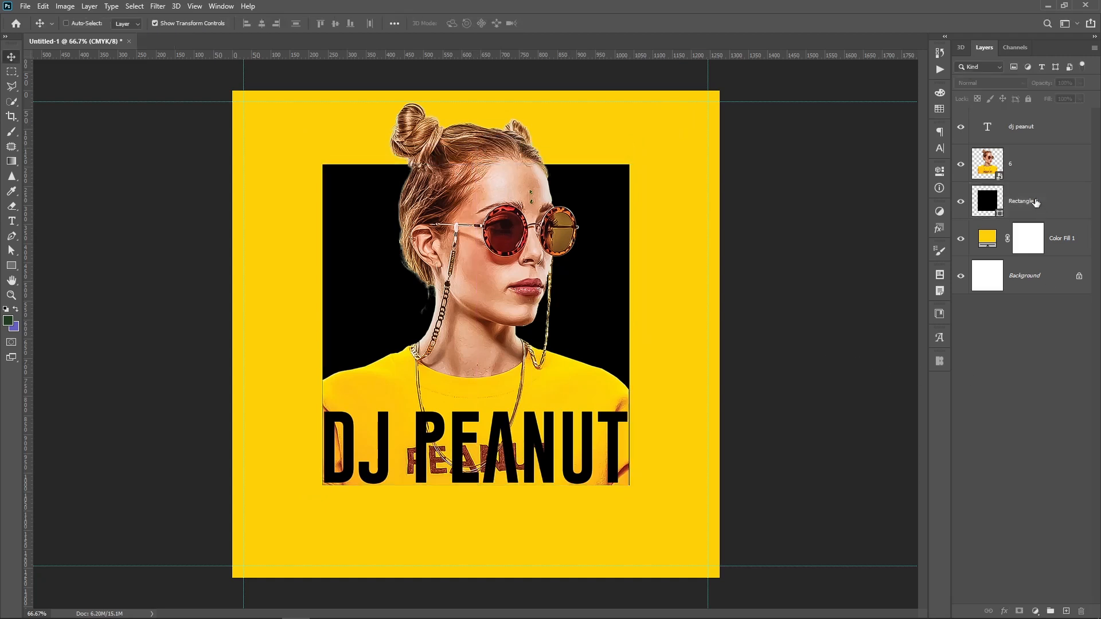
click(1040, 131)
shift+click(1032, 200)
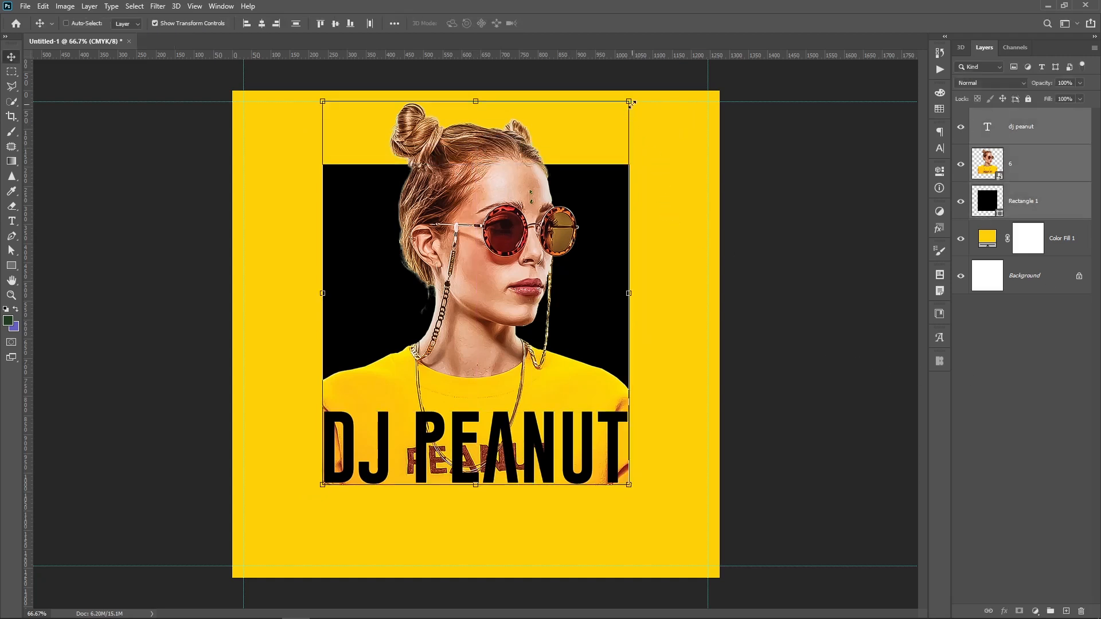
click(629, 102)
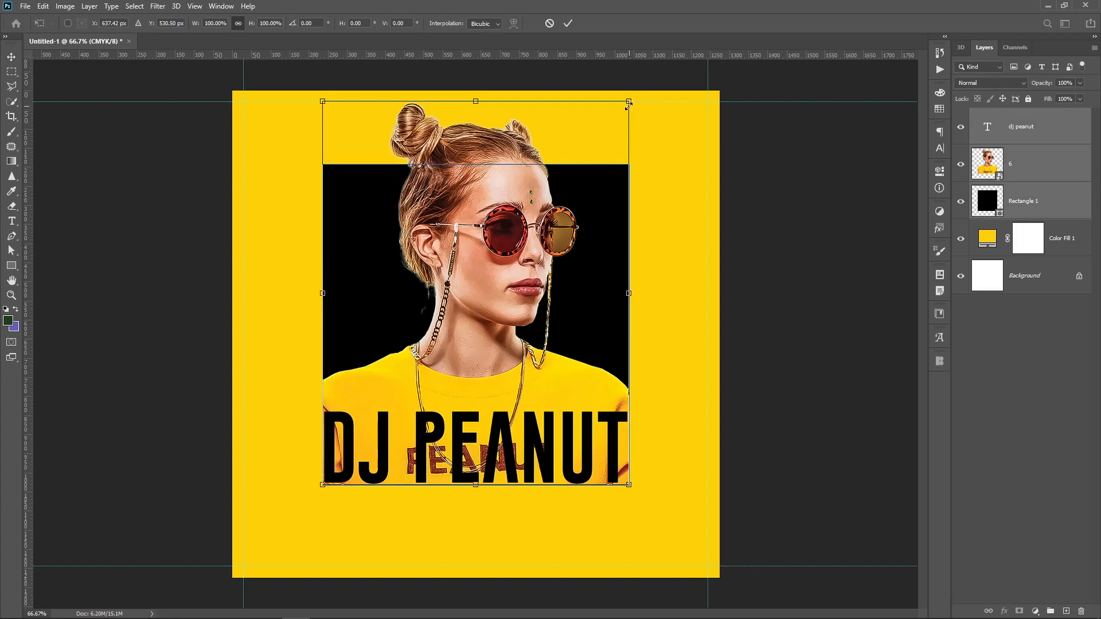
click(1049, 416)
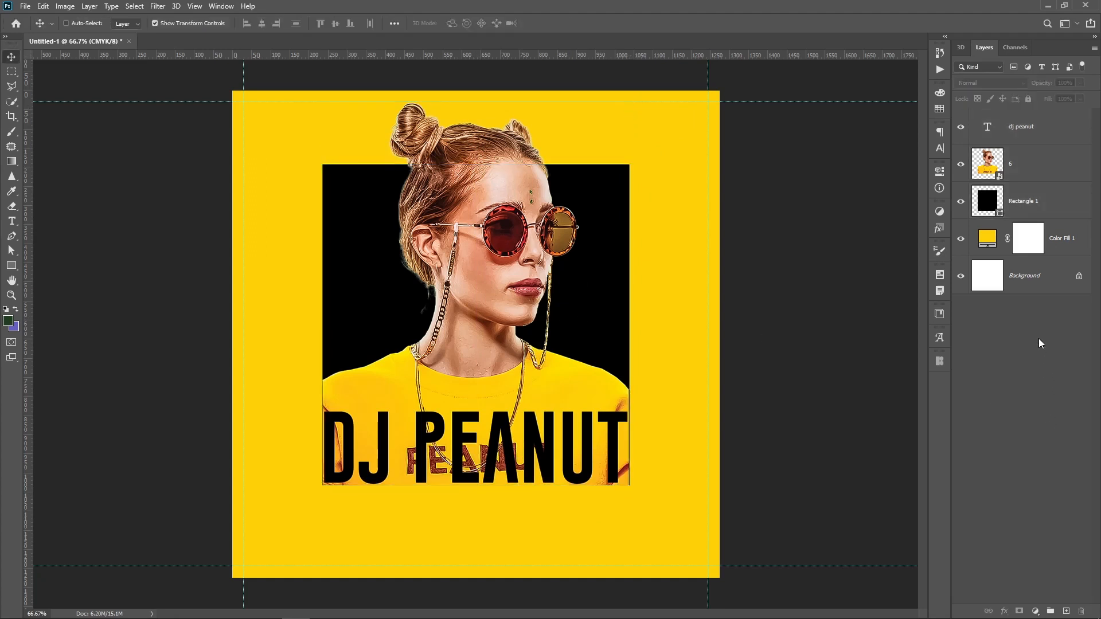
Step: Enlarge the black rectangle about its center to roughly 869 × 876 px so it extends beyond the model photo
click(1025, 202)
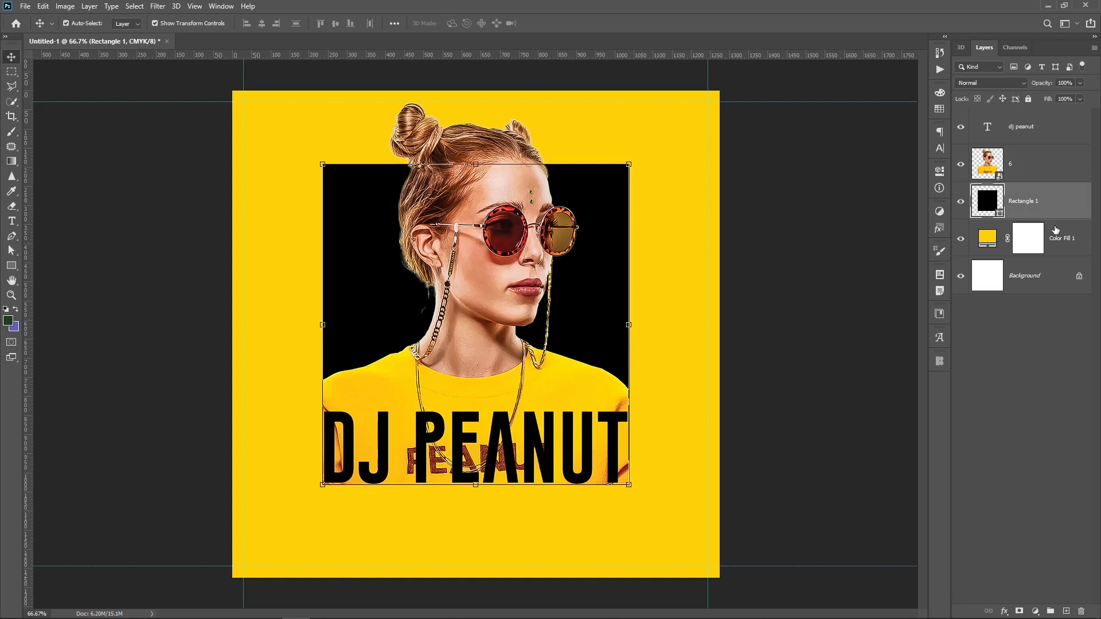
click(961, 206)
click(961, 205)
click(633, 163)
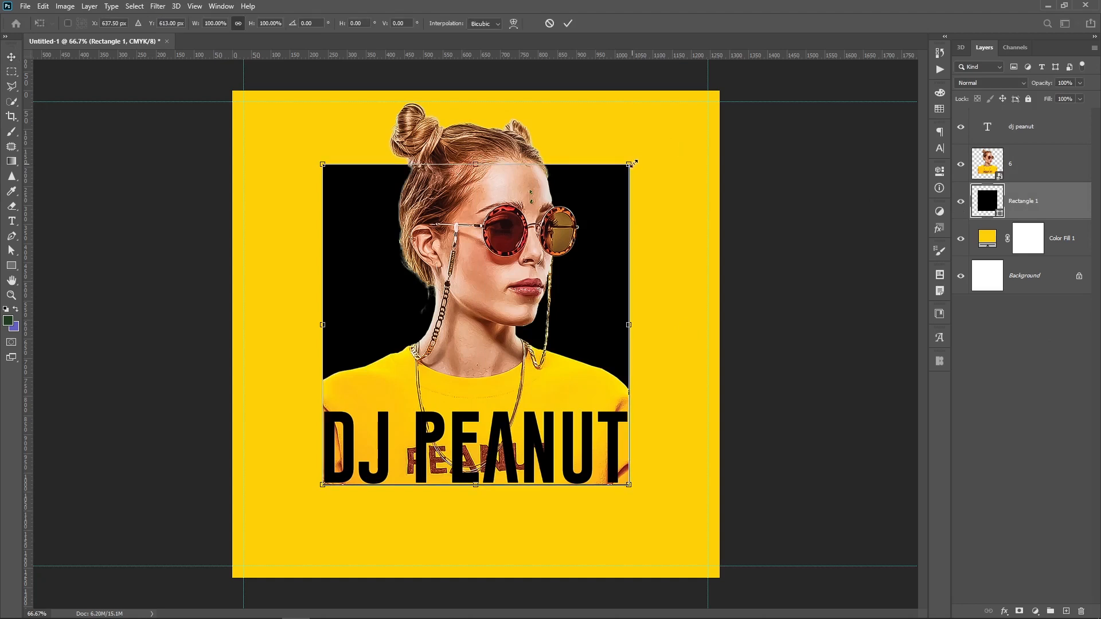
drag(634, 164, 643, 158)
key(Return)
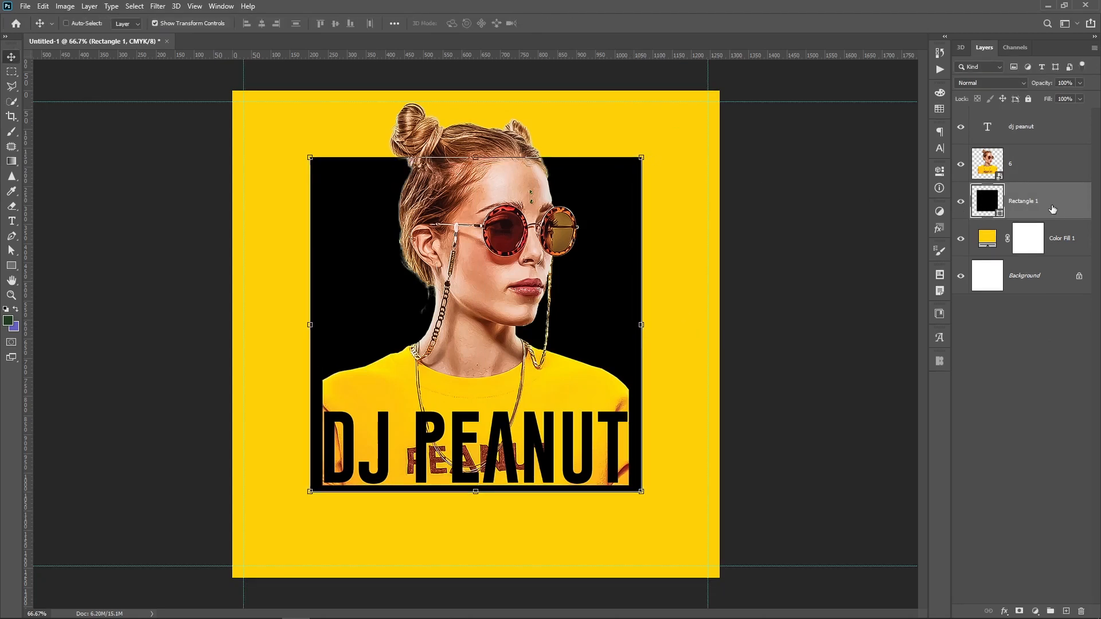
Step: Duplicate the black rectangle layer, hide the upper copy, and select the lower one
key(ctrl+j)
click(960, 202)
click(1012, 243)
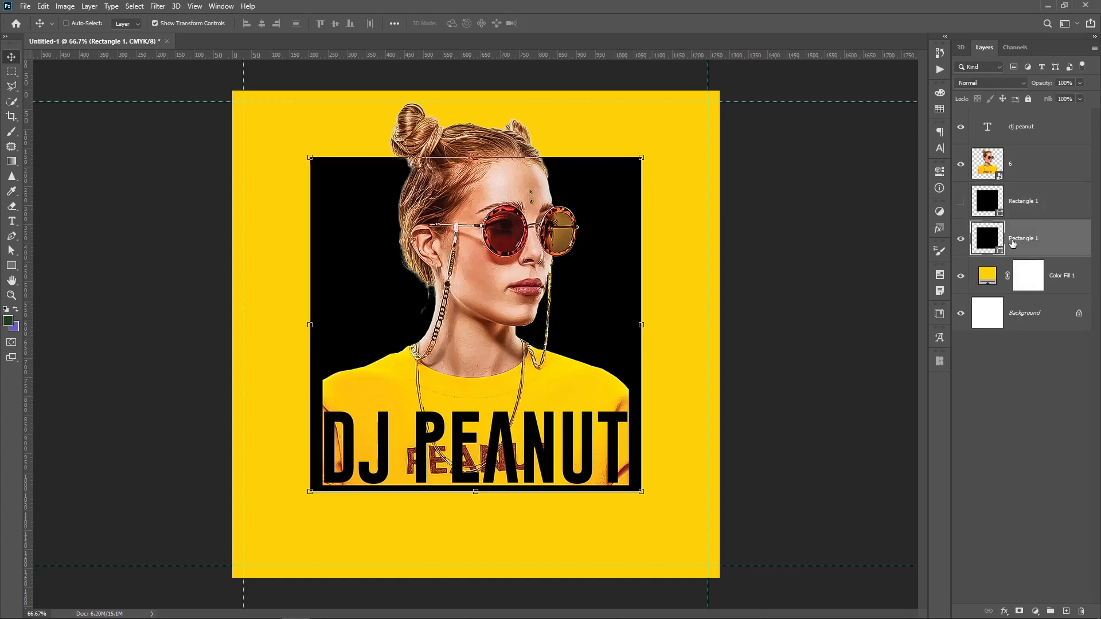
Step: Remove the lower rectangle's fill and give it a black 15.6 px stroke to form a frame
click(939, 170)
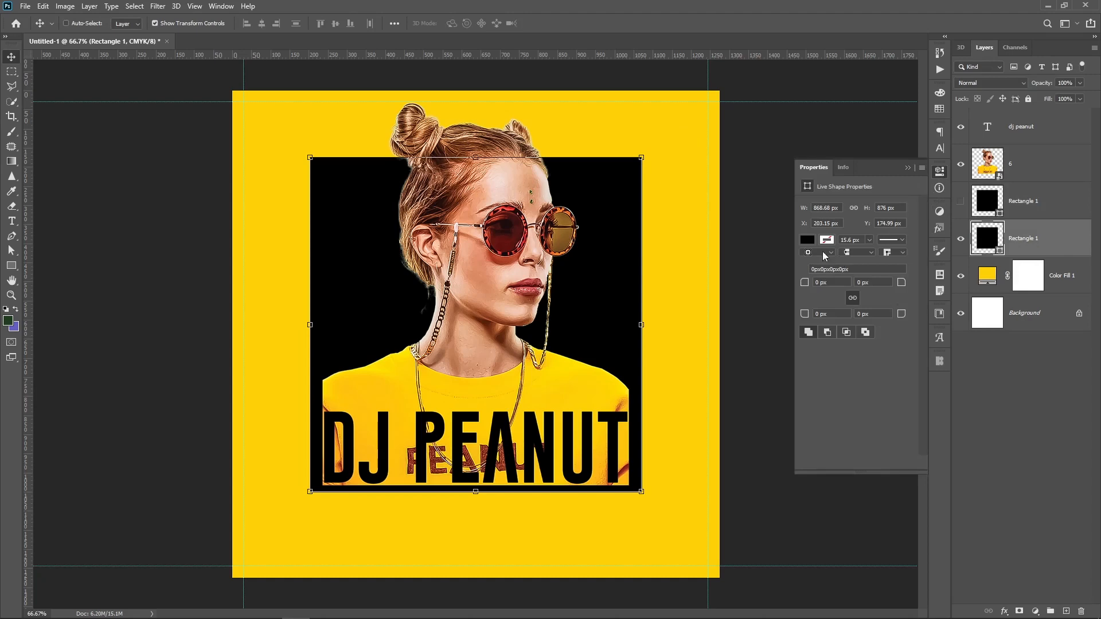
click(808, 241)
click(818, 264)
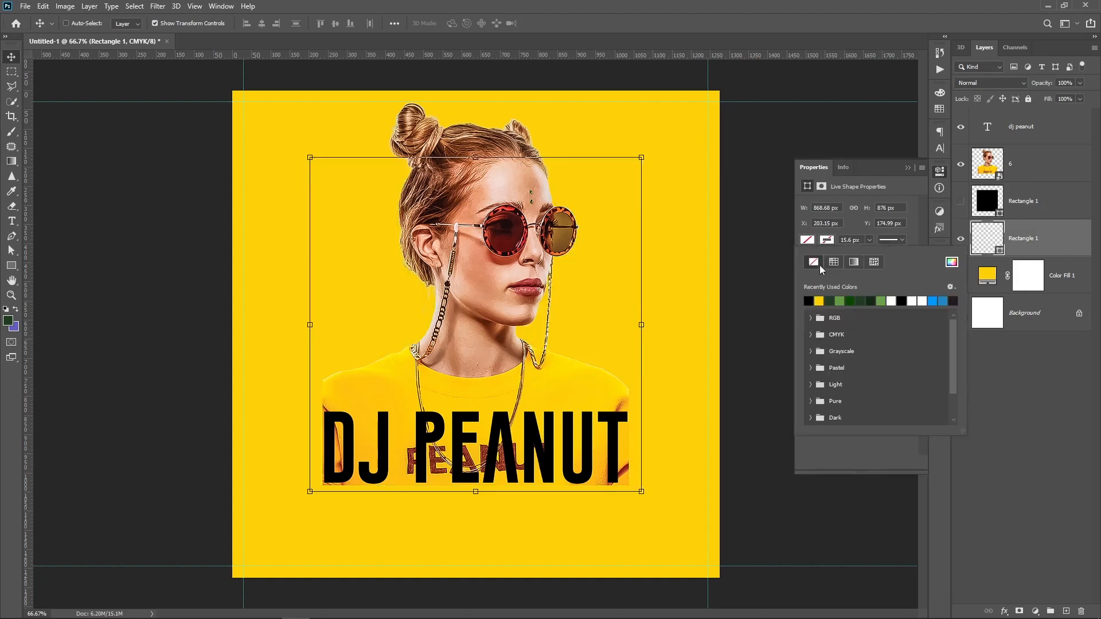
click(809, 300)
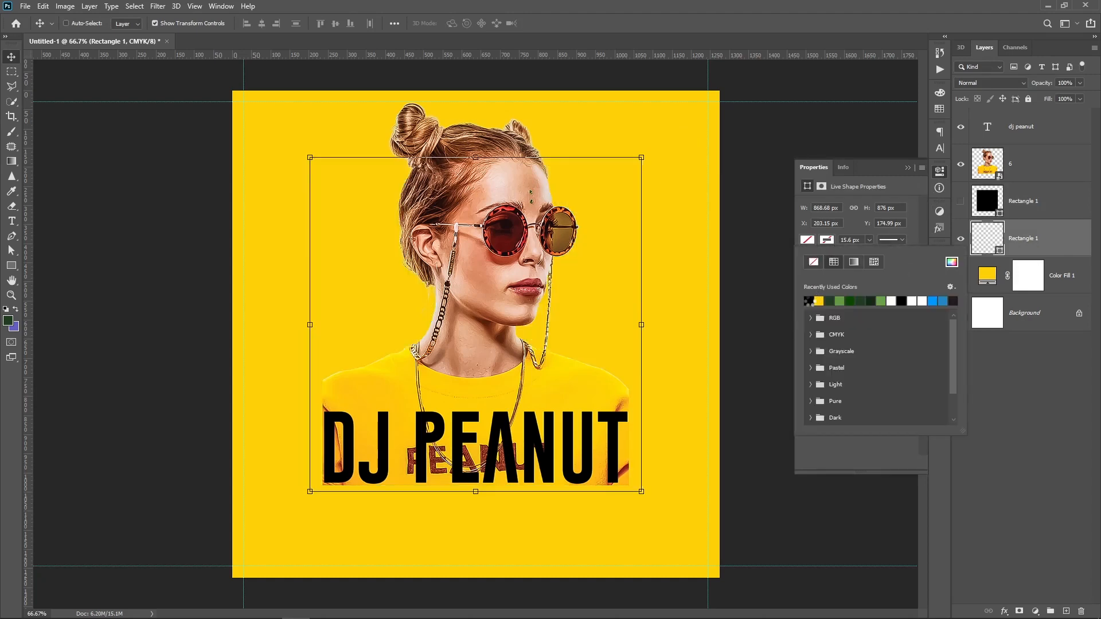
click(863, 232)
click(1031, 366)
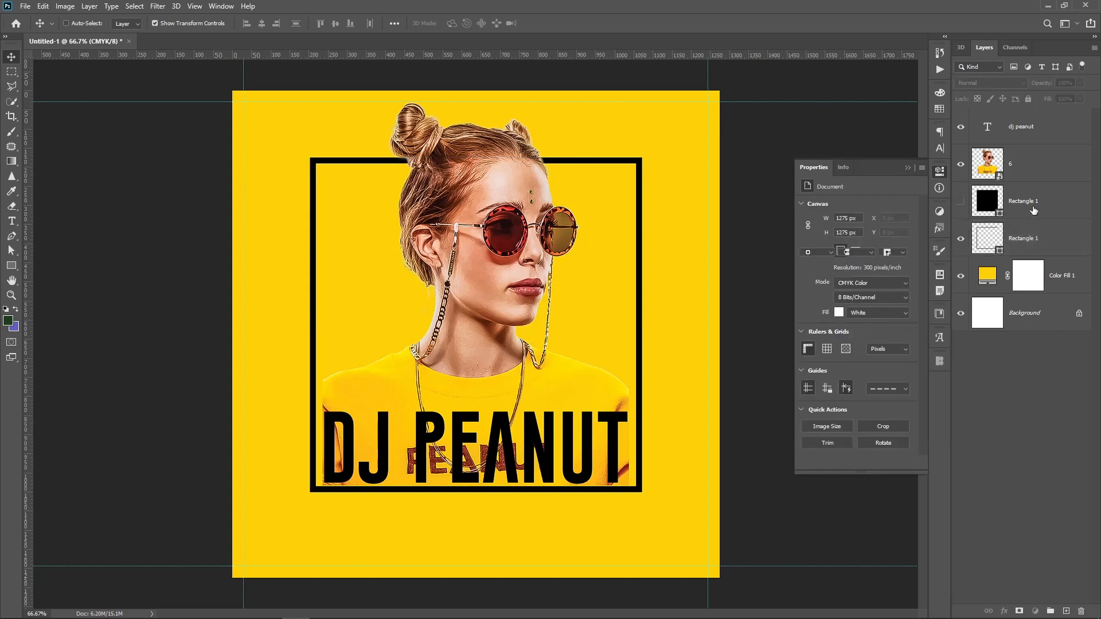
Step: Show the upper black rectangle and scale it about its center to 91.93% so it sits inside the frame
click(1033, 211)
click(961, 201)
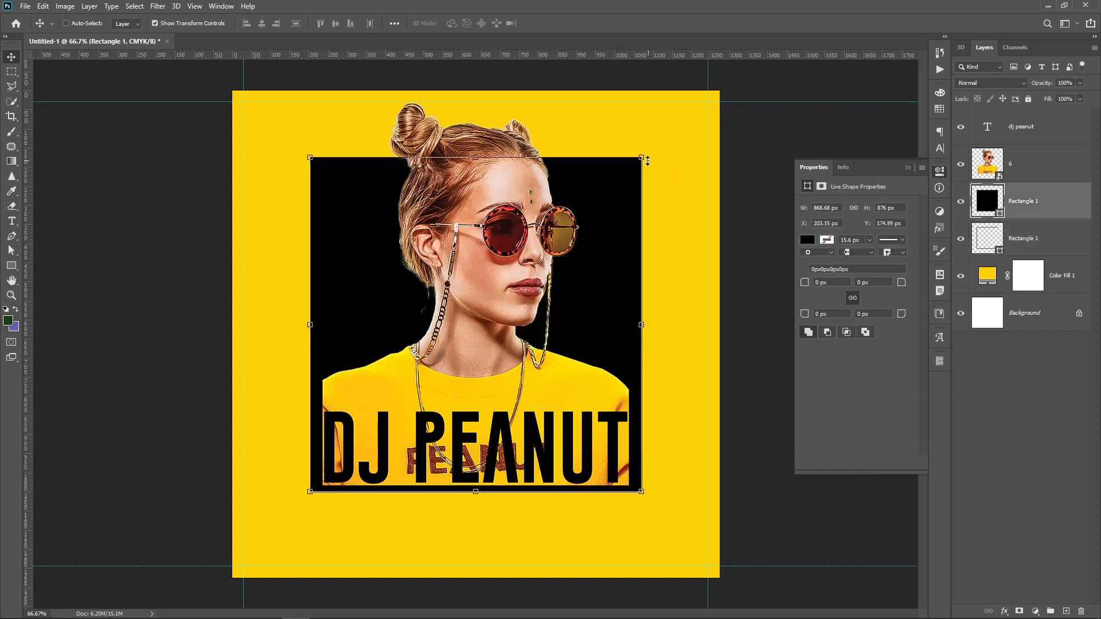
drag(647, 162, 627, 170)
key(alt+shift)
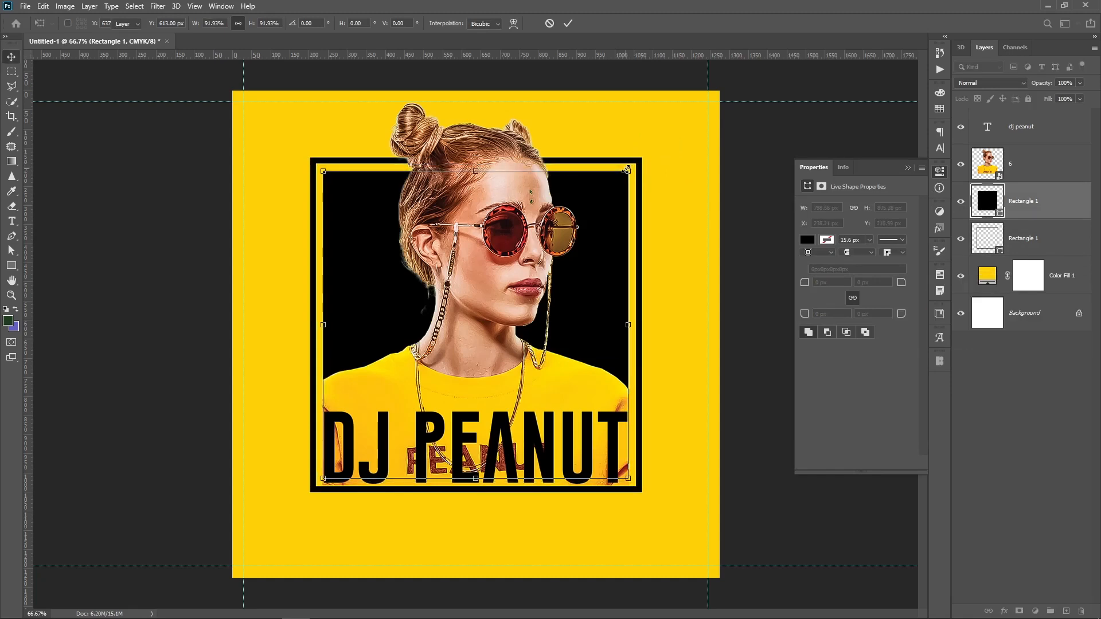
key(Return)
click(999, 421)
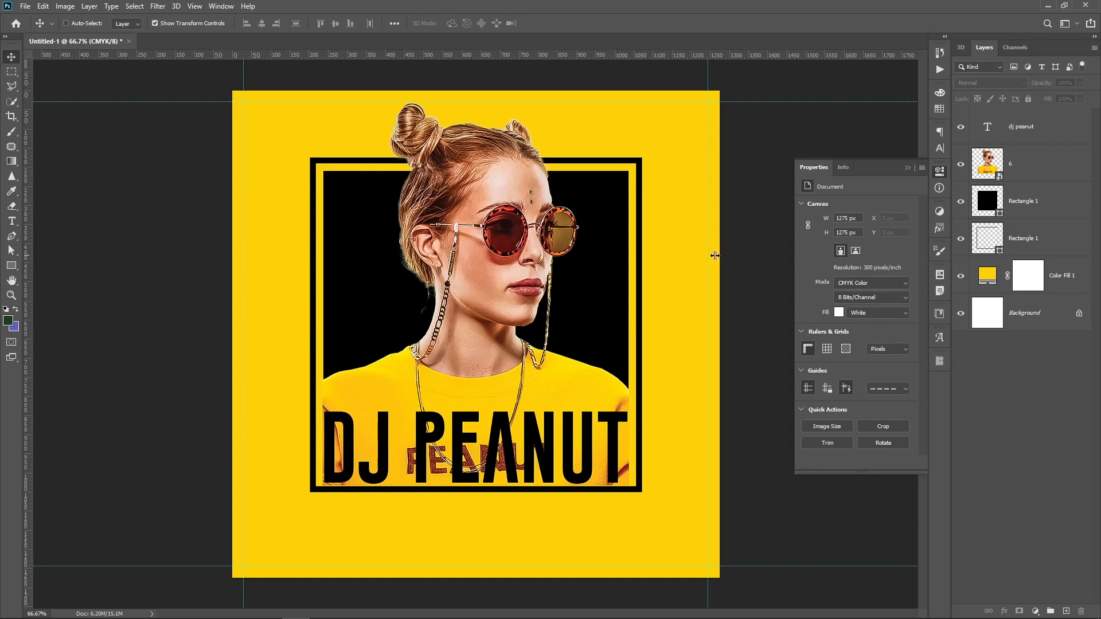
Step: Switch to Adobe Bridge and open the Waves folder inside Footage
click(324, 614)
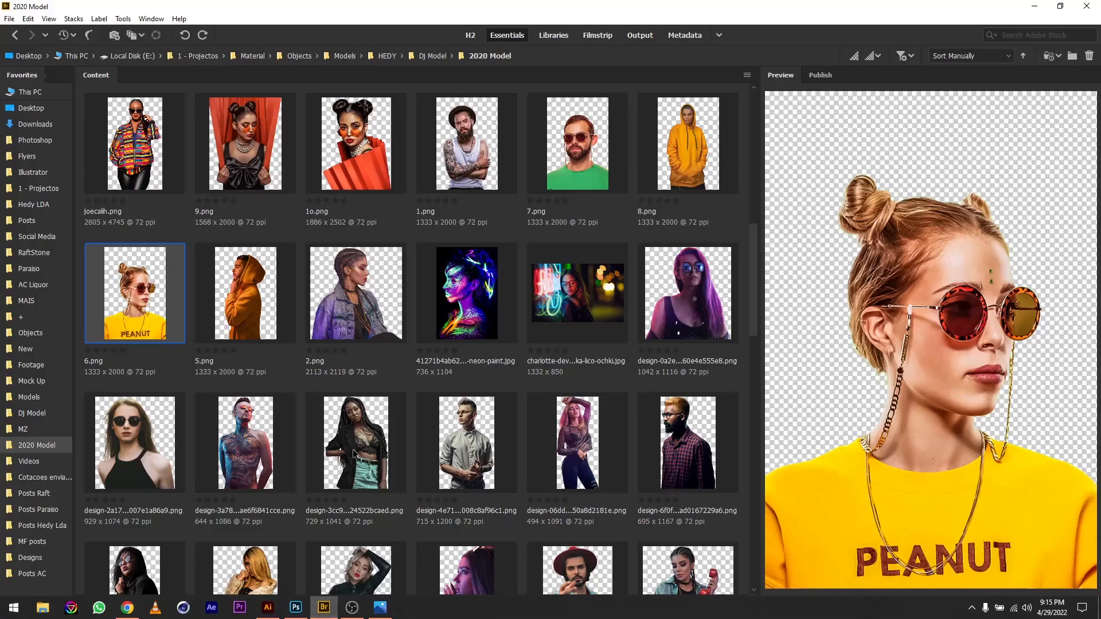
click(33, 366)
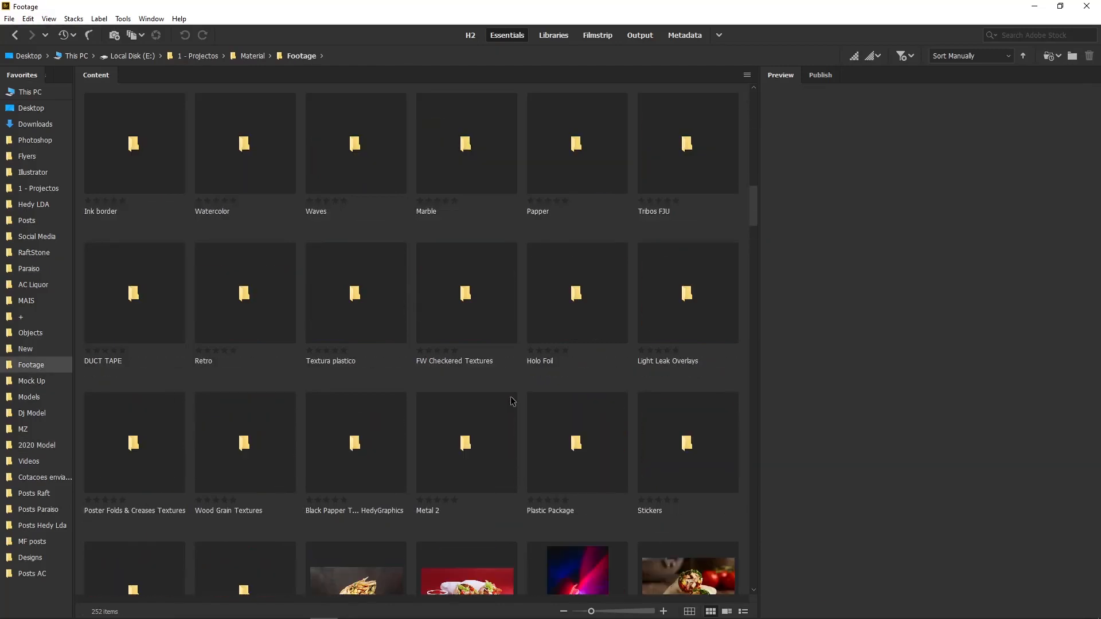
click(509, 356)
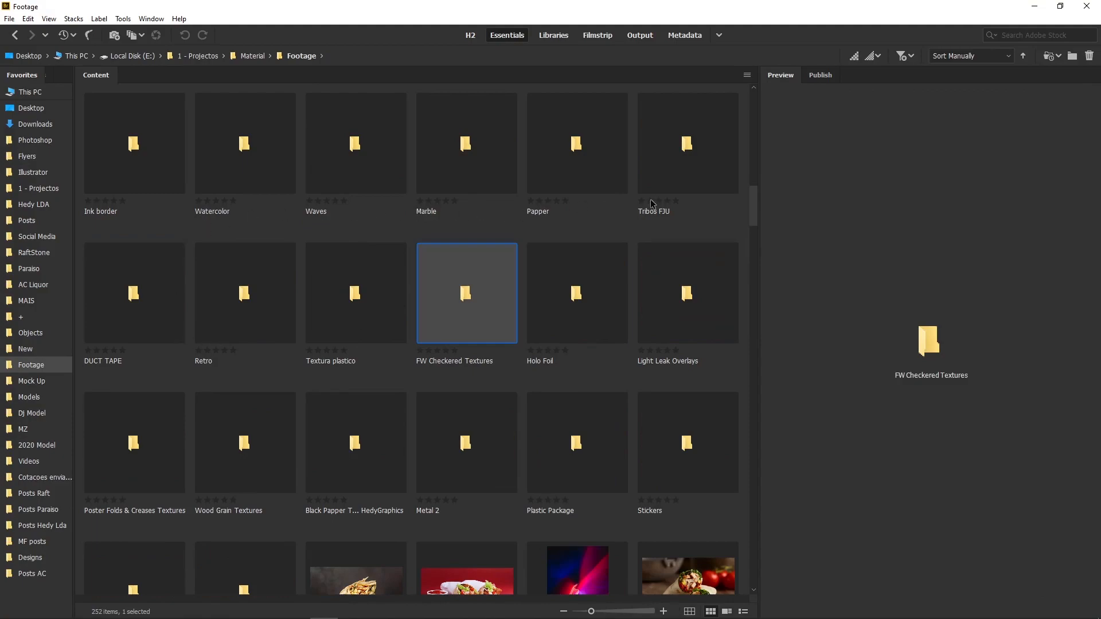
double_click(357, 170)
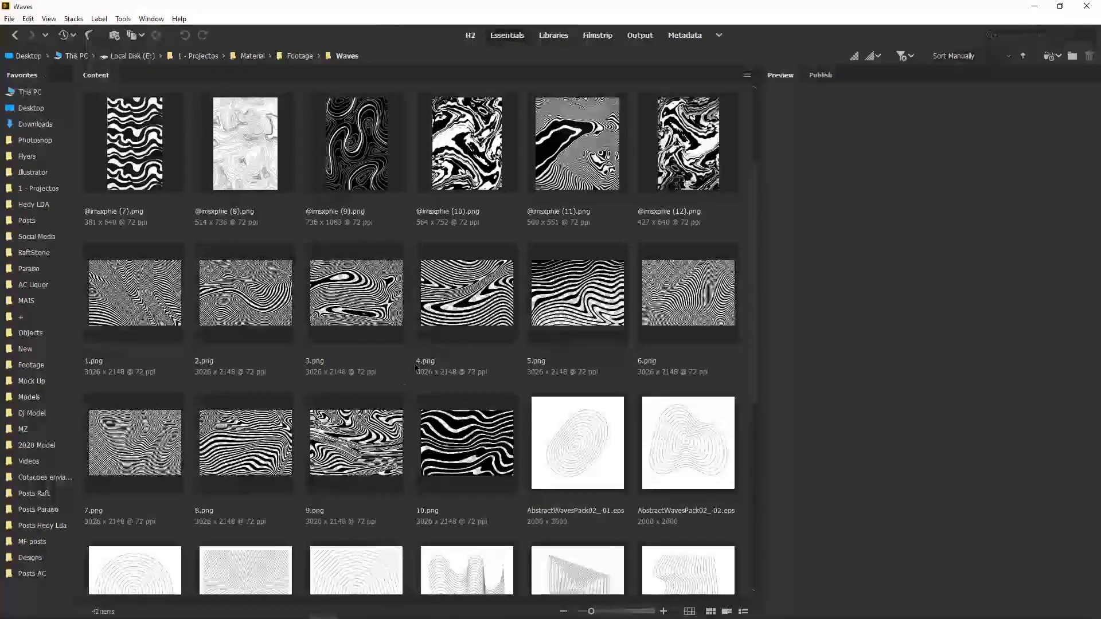
Step: Place the wave pattern 3.png on the Photoshop poster and rotate it slightly counterclockwise
drag(371, 310, 502, 372)
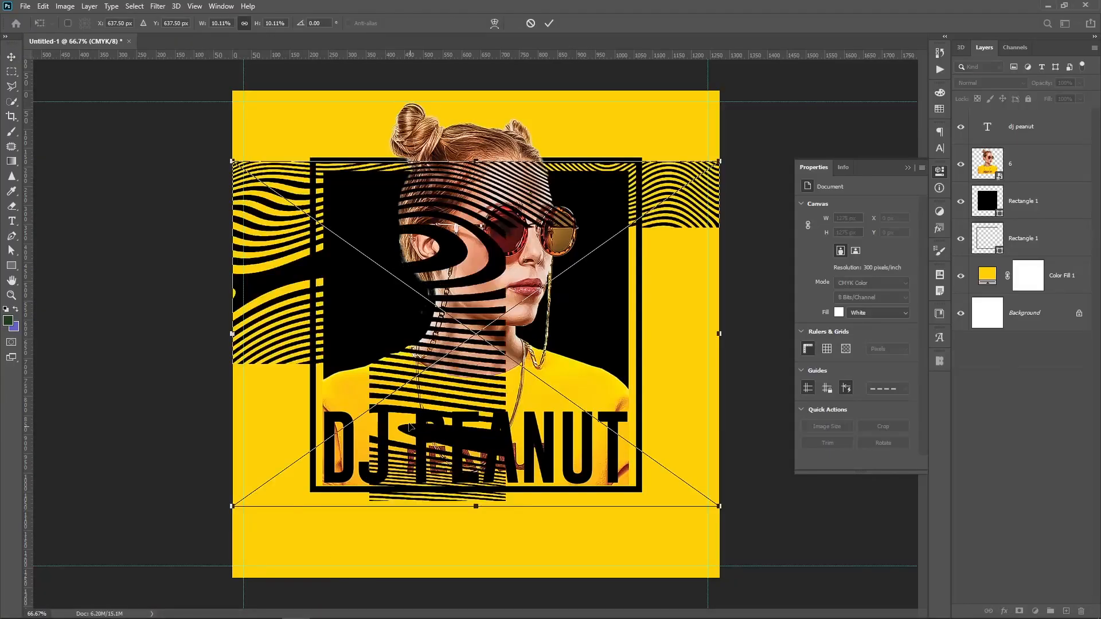
drag(609, 139, 603, 127)
key(Return)
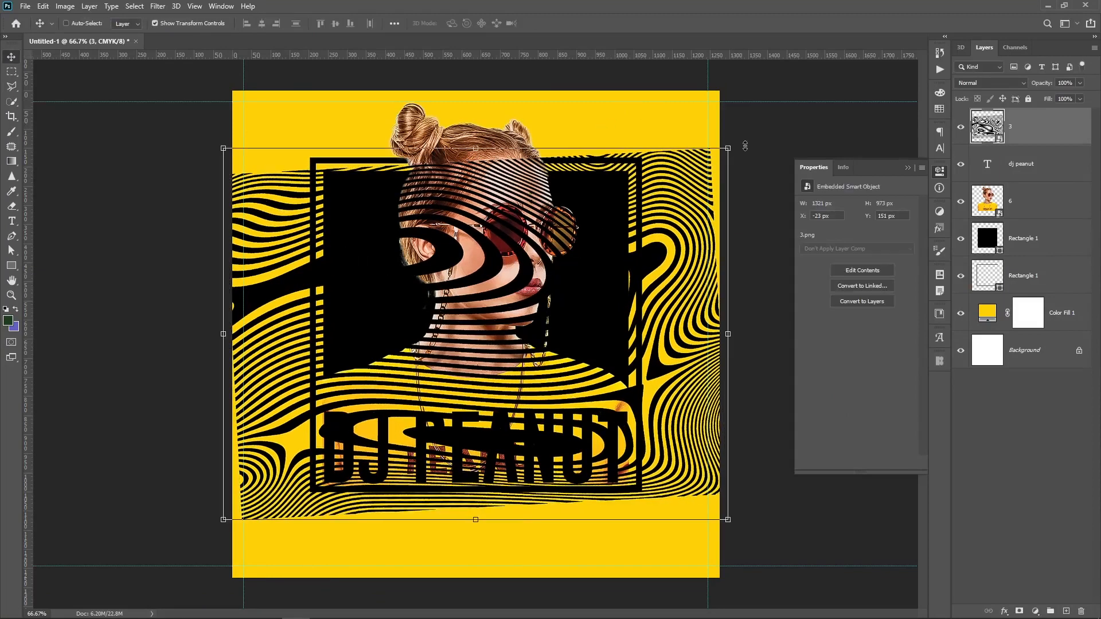
Step: Move the wave pattern beneath the model layer and mask it to the inner black rectangle's shape, hiding that rectangle
drag(1044, 138, 1027, 227)
click(1036, 241)
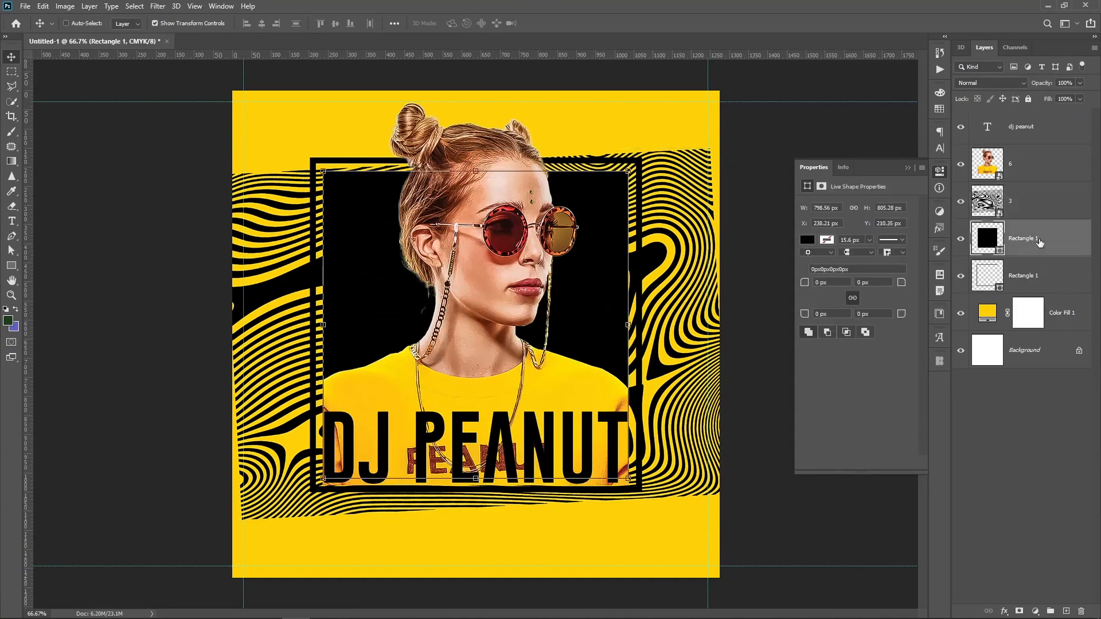
ctrl+click(998, 251)
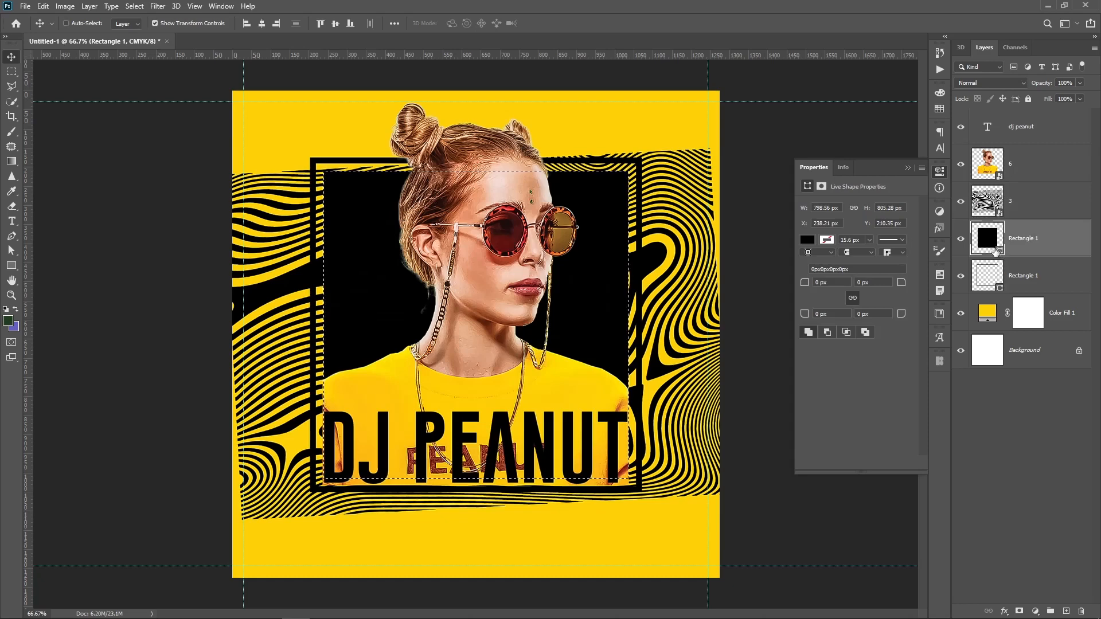
click(961, 240)
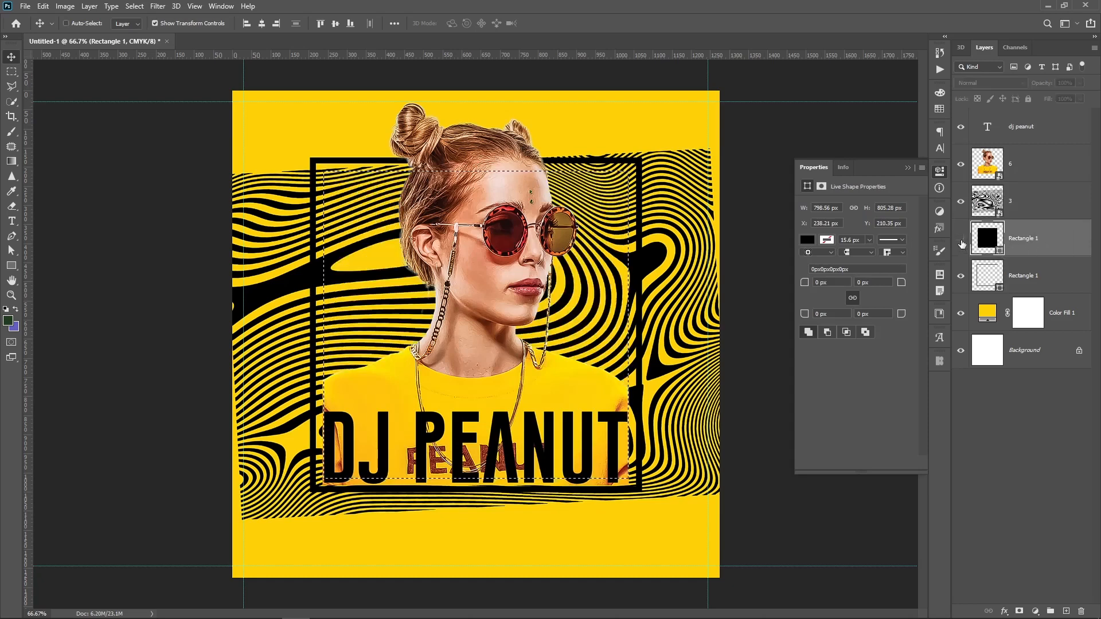
click(1027, 217)
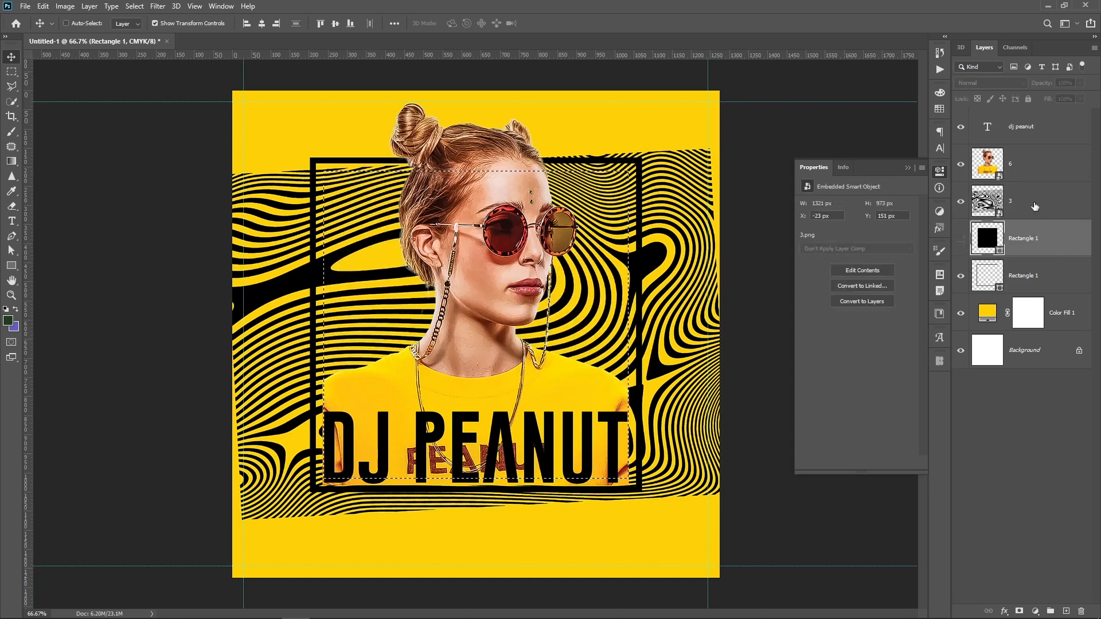
click(1019, 612)
click(1049, 528)
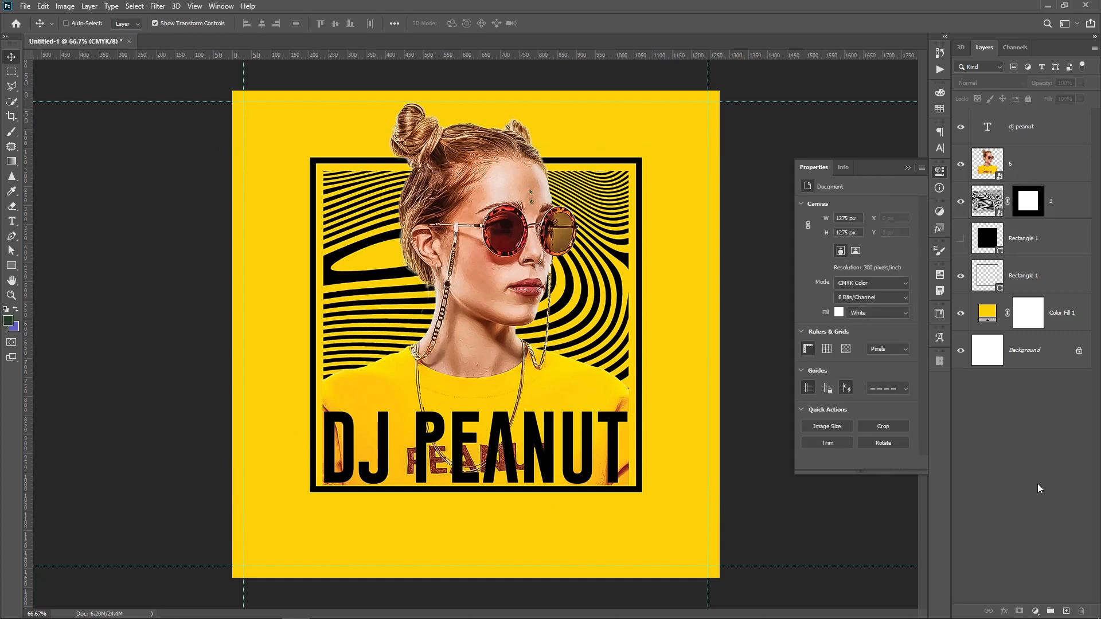
Step: Add a layer mask to the model photo layer
click(1075, 220)
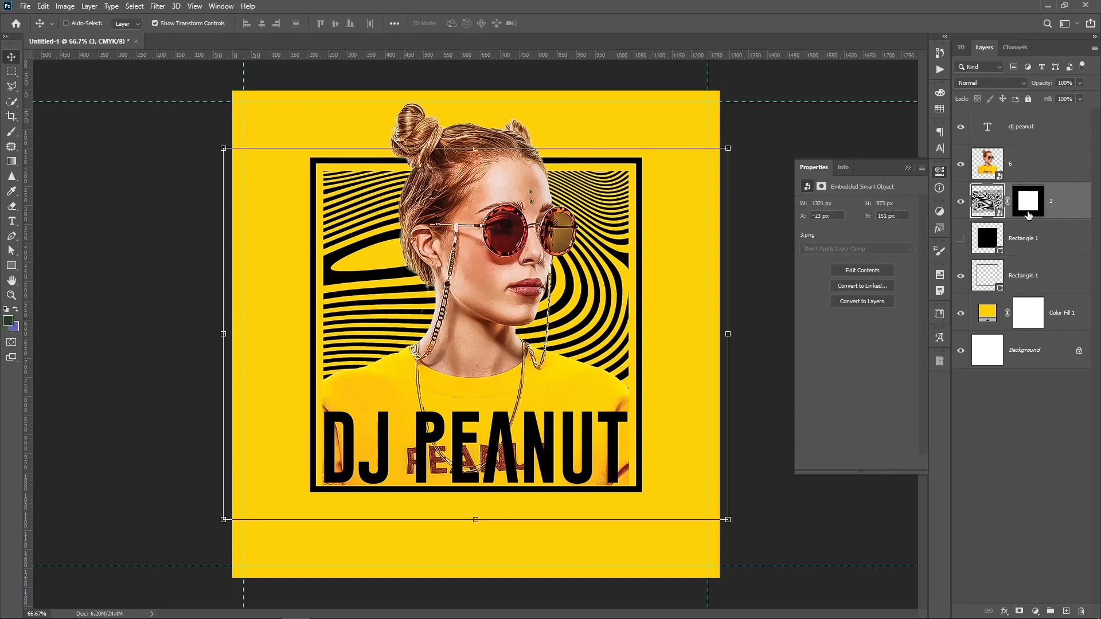
click(1014, 166)
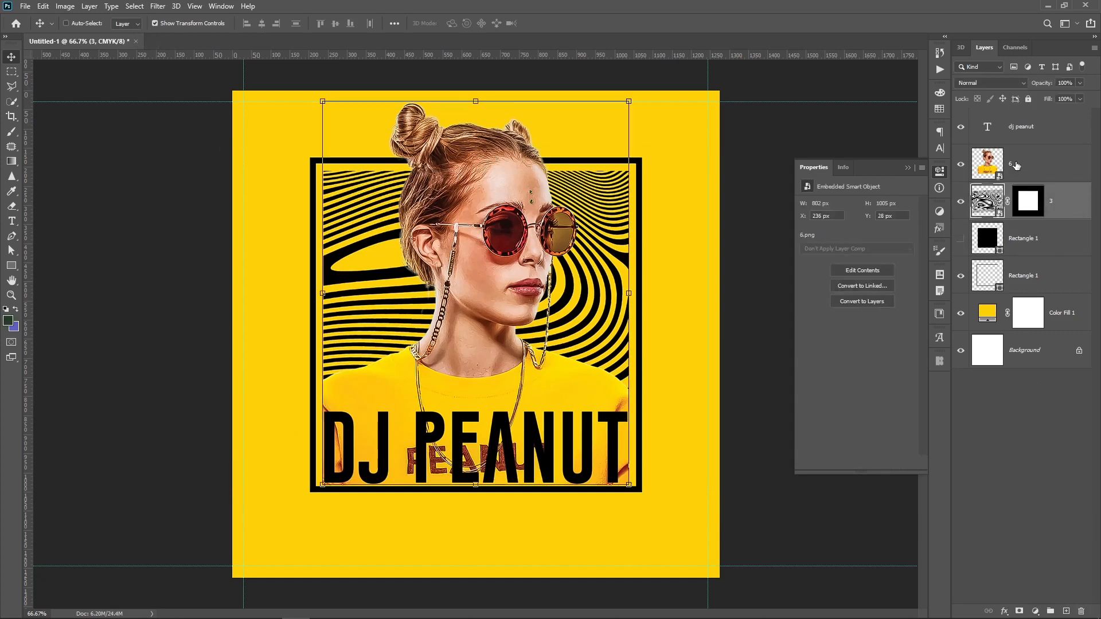
click(1020, 612)
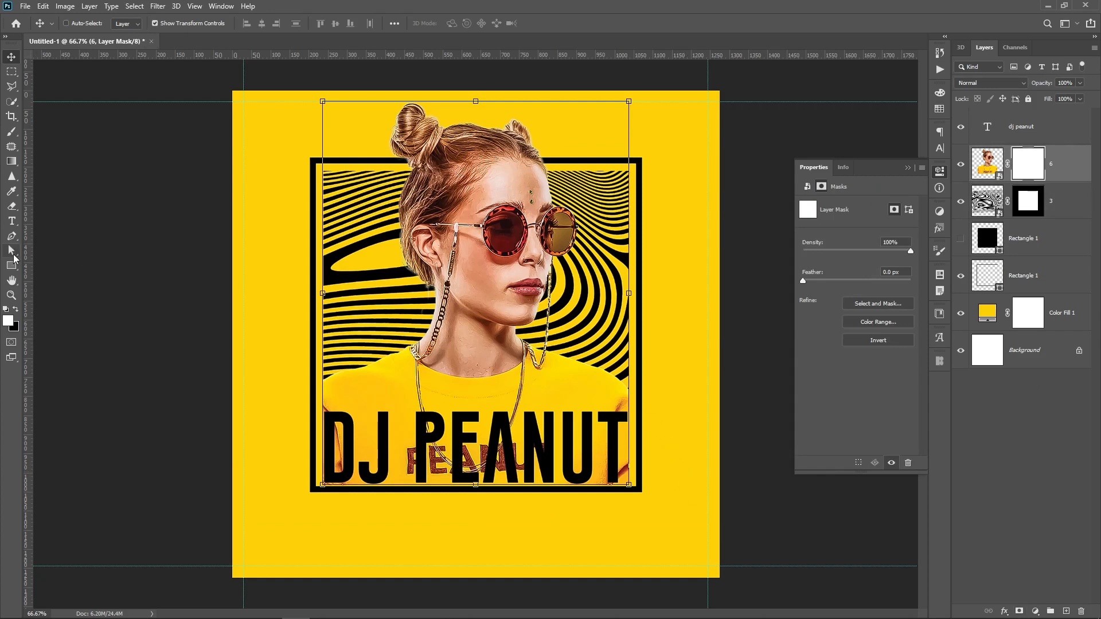
Step: Apply a vertical black-to-white gradient across the title area on the model's layer mask and invert it so the lower shirt fades out
click(12, 163)
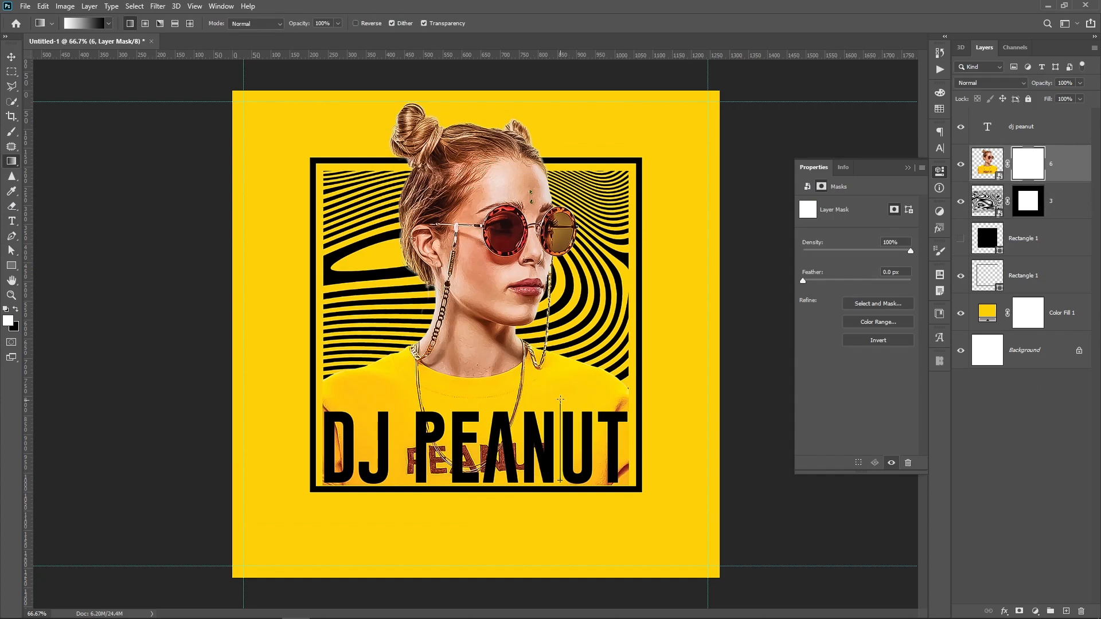
drag(560, 401, 560, 402)
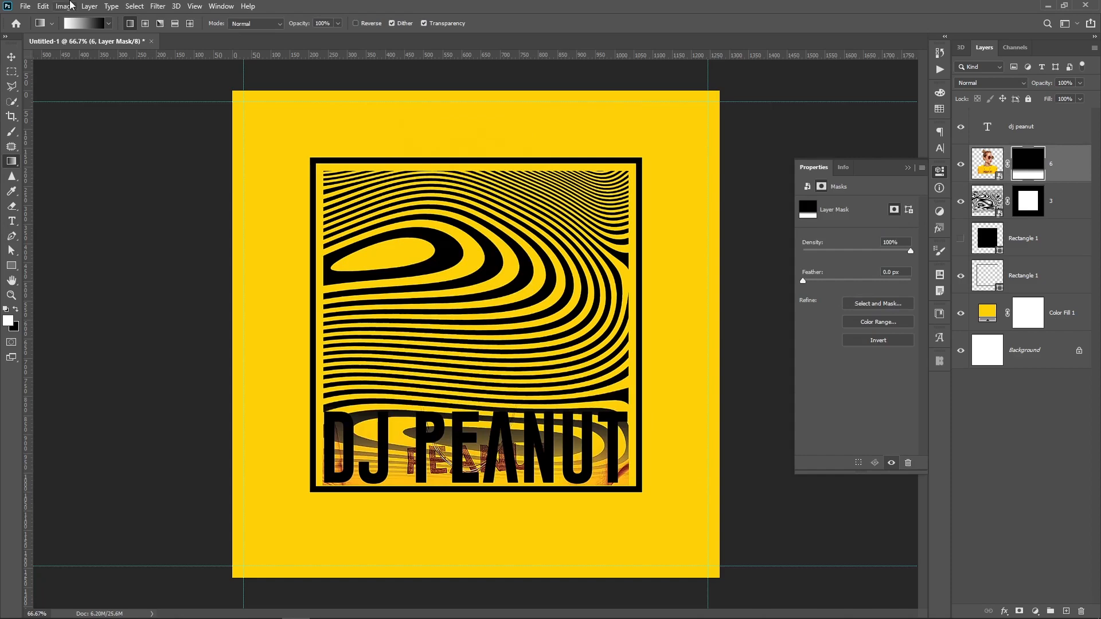
click(65, 6)
mouse_move(150, 40)
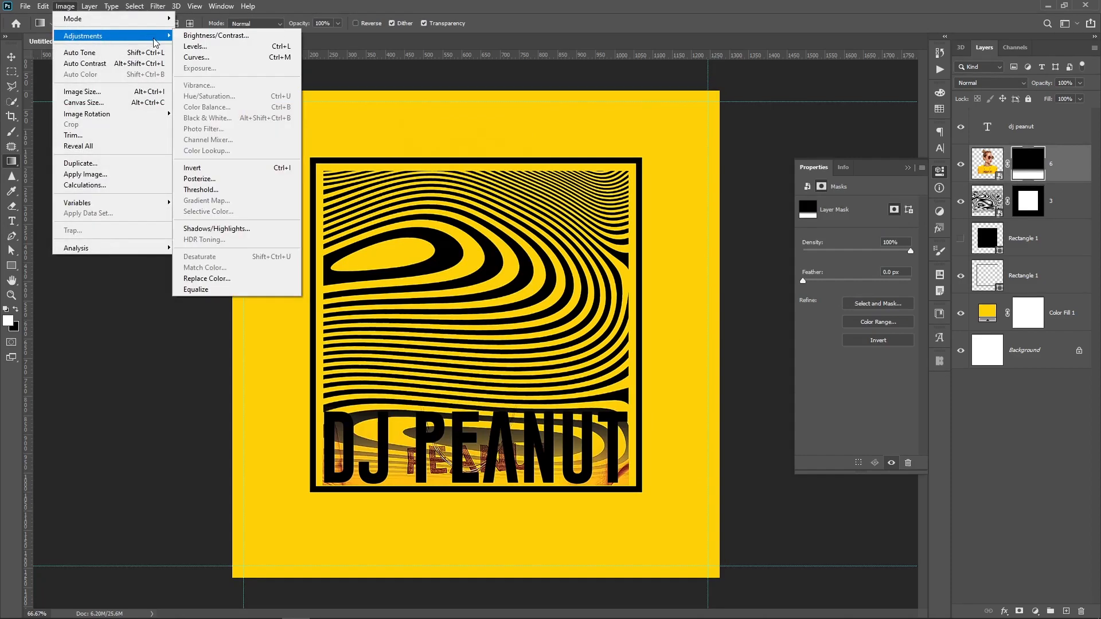
click(229, 168)
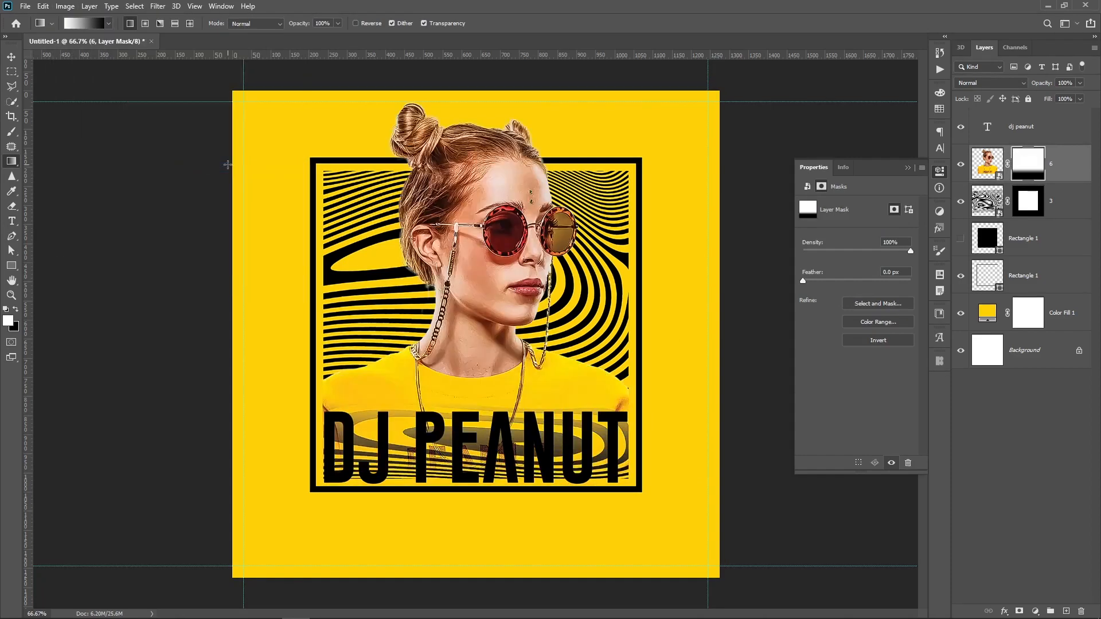
click(1001, 439)
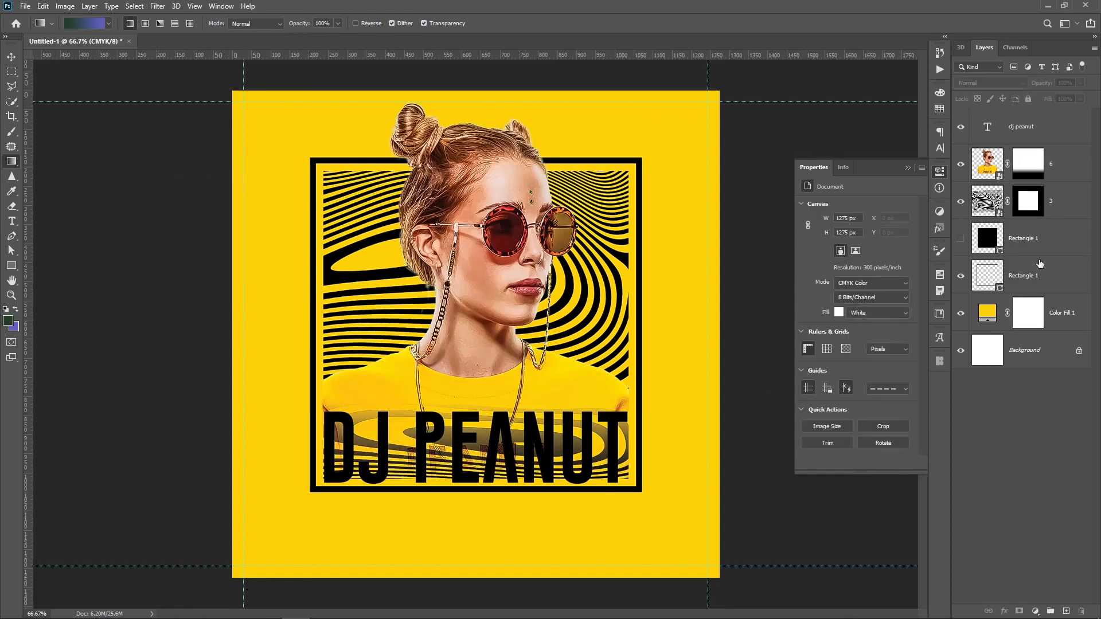
Step: Erase the wave pattern behind the DJ PEANUT title on its layer mask with a soft 322 px eraser
click(1032, 209)
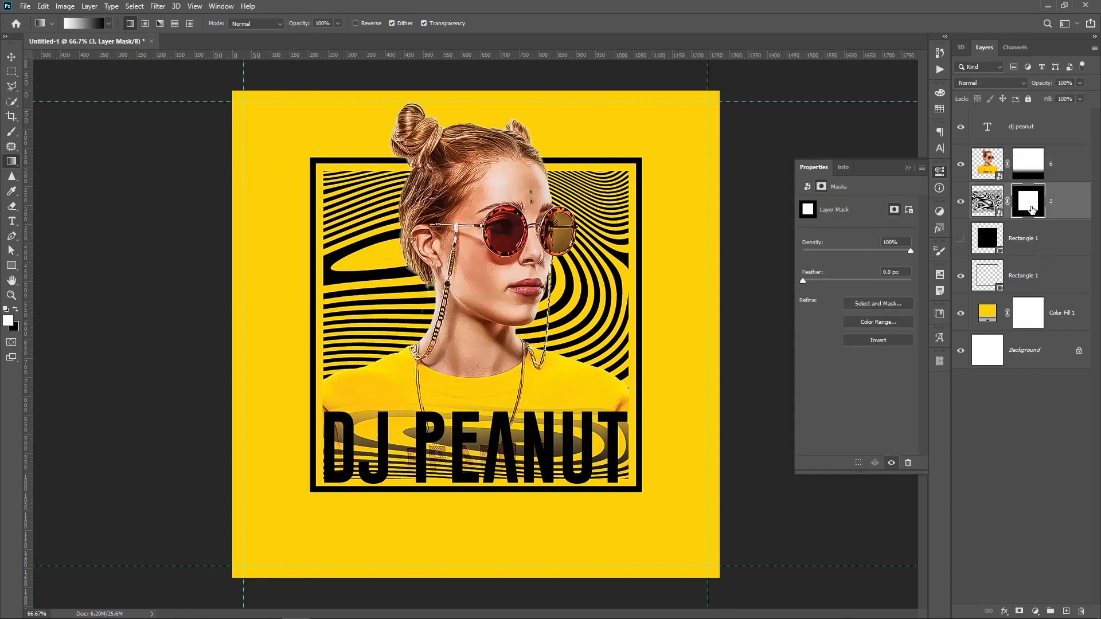
click(11, 206)
right_click(474, 269)
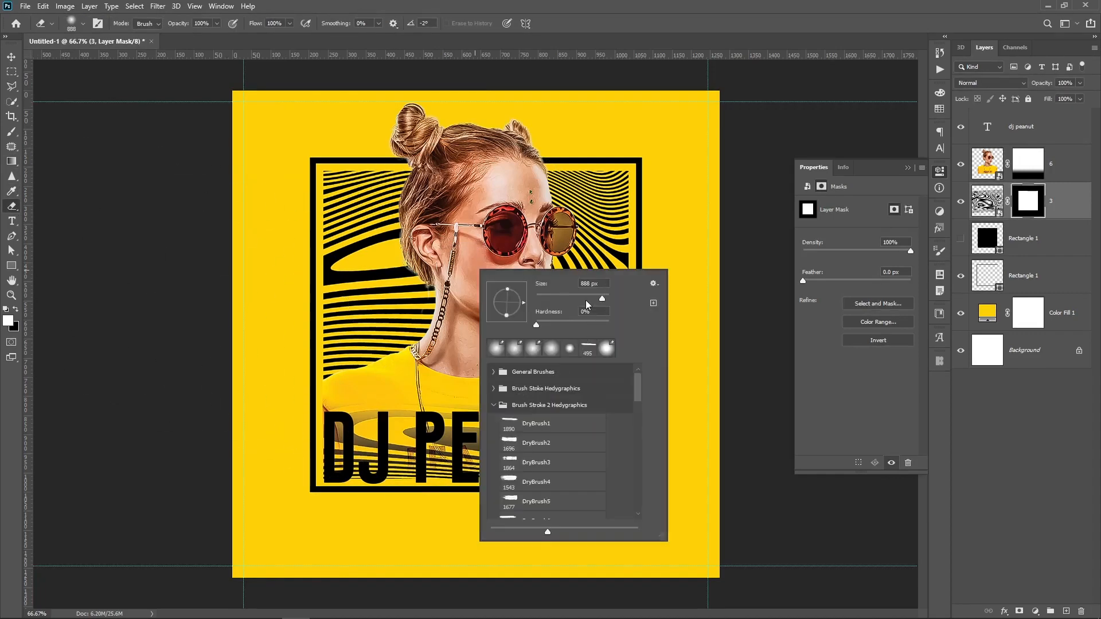
drag(600, 299, 595, 298)
click(349, 459)
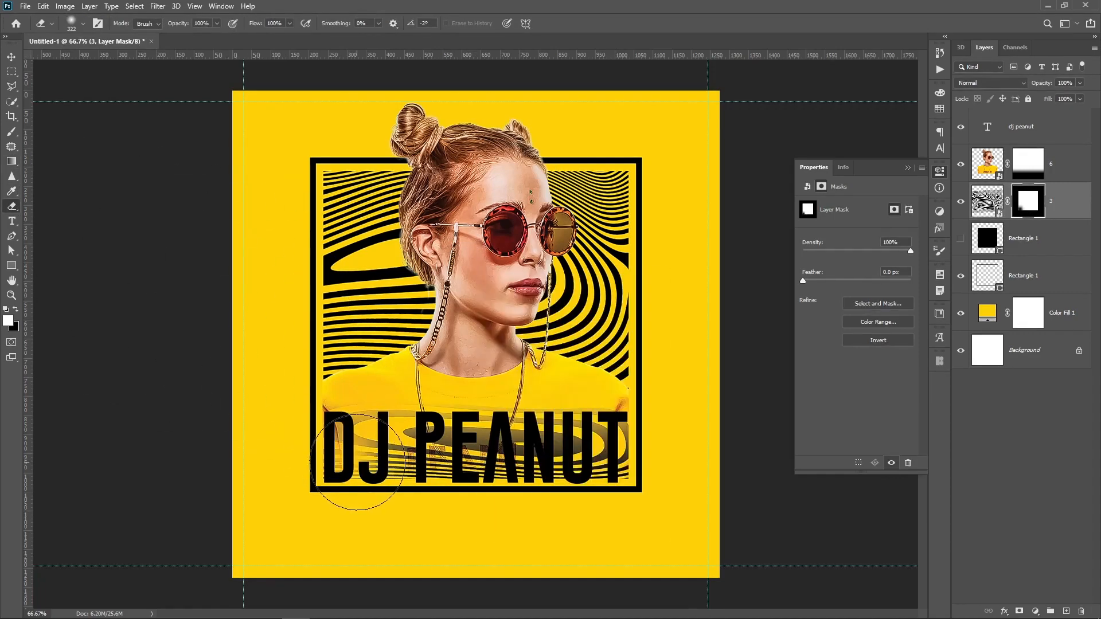
mouse_move(352, 460)
mouse_down()
mouse_move(623, 467)
mouse_move(551, 450)
mouse_move(392, 446)
mouse_up()
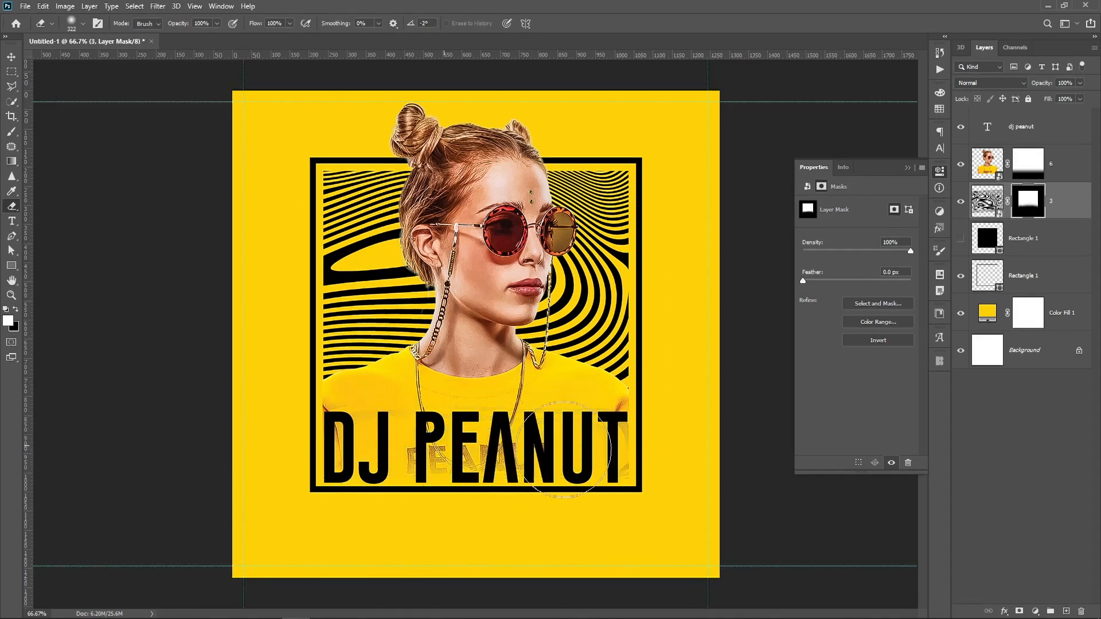
Step: On the model's layer mask, erase the shirt lettering behind the title and restore the faded shoulders using 46% eraser hardness
click(1032, 163)
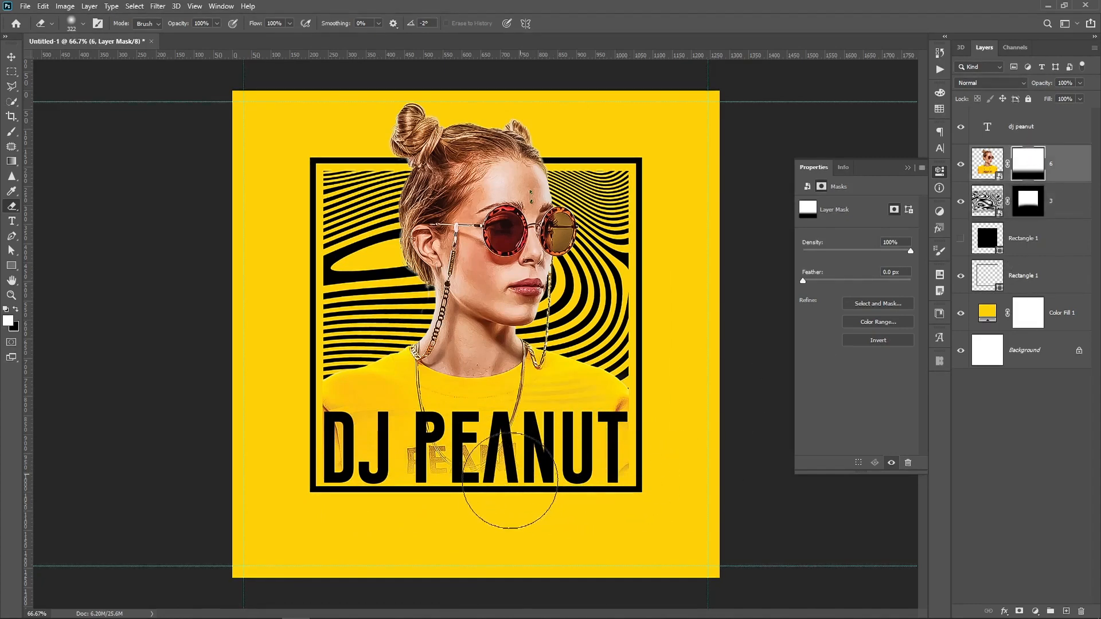
mouse_move(510, 481)
mouse_down()
mouse_move(430, 491)
mouse_move(430, 480)
mouse_move(430, 491)
mouse_up()
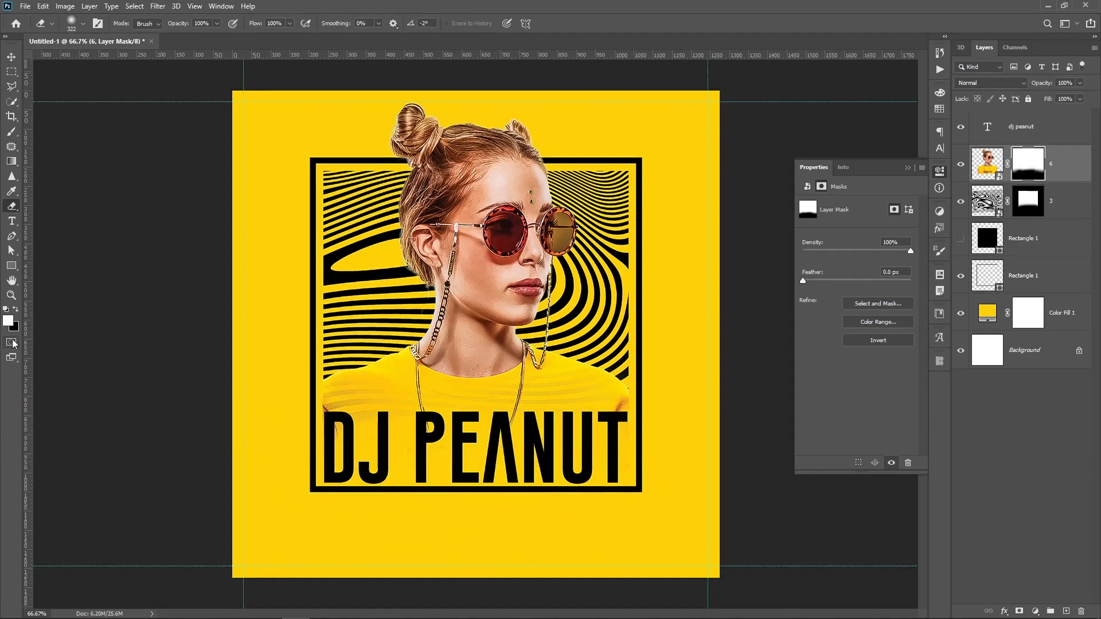
click(16, 309)
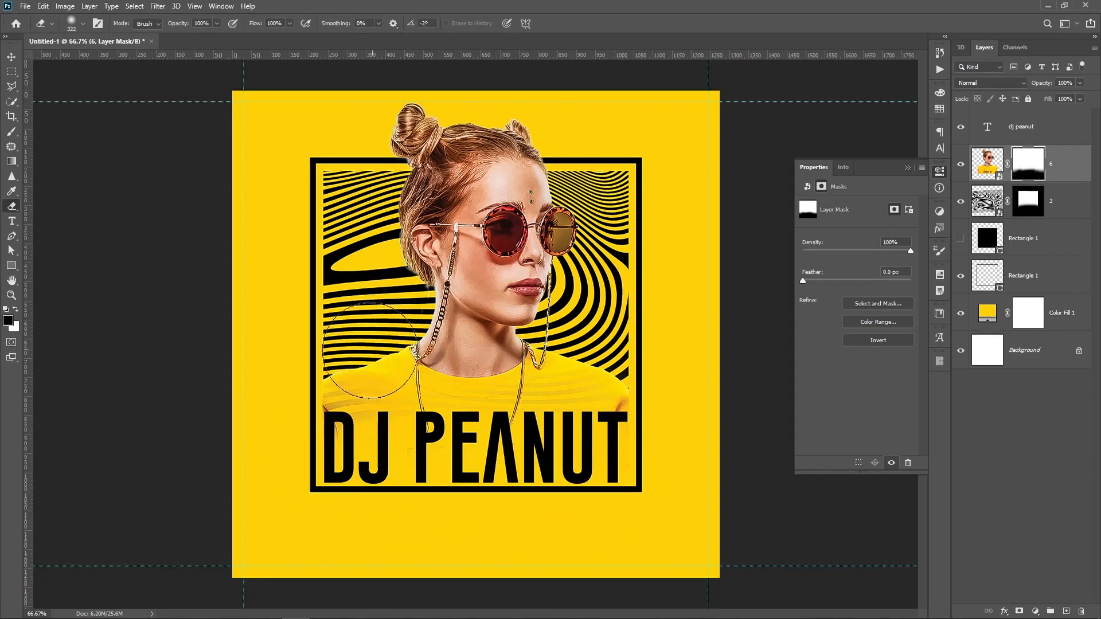
right_click(421, 335)
click(514, 391)
click(375, 354)
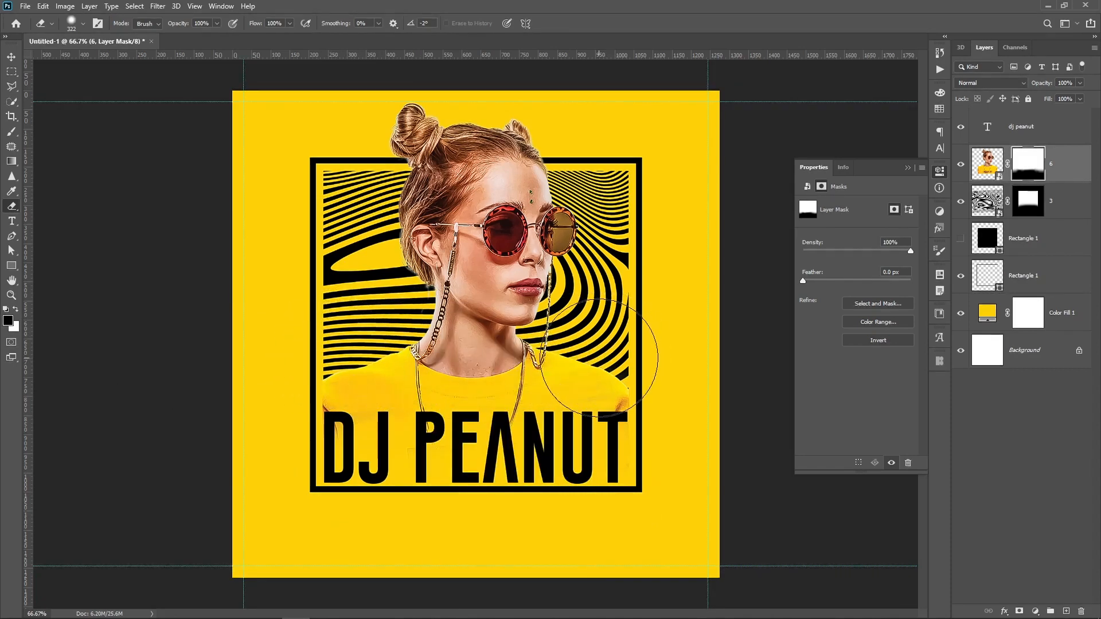
click(12, 57)
click(1029, 485)
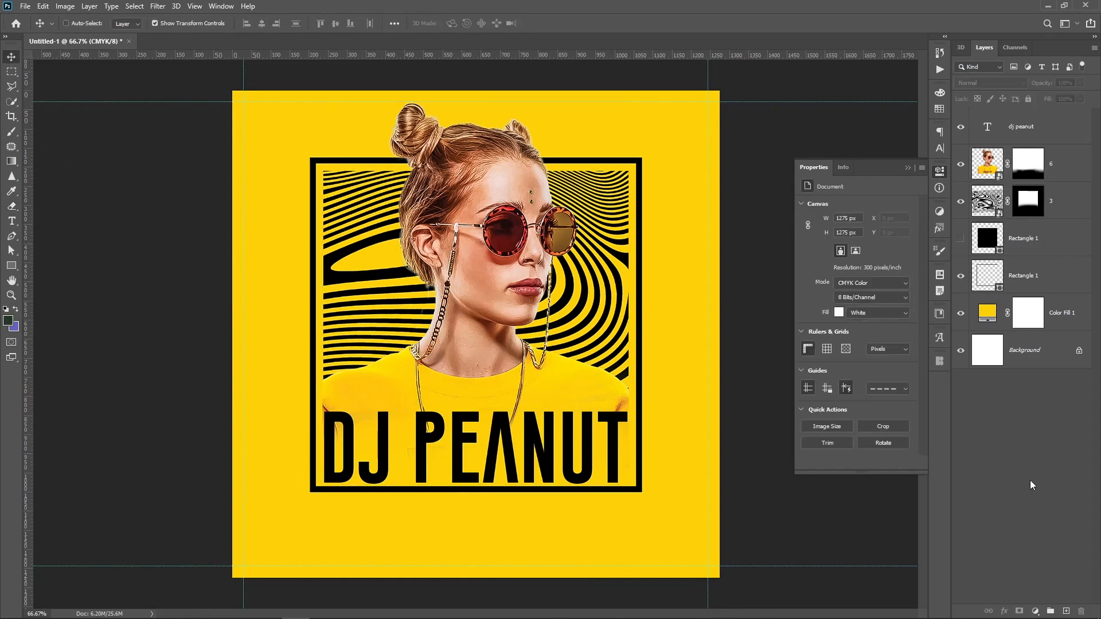
Step: Add a layer mask to the black frame and erase its lower edge beneath the title with a 94 px eraser
click(1037, 280)
click(1020, 611)
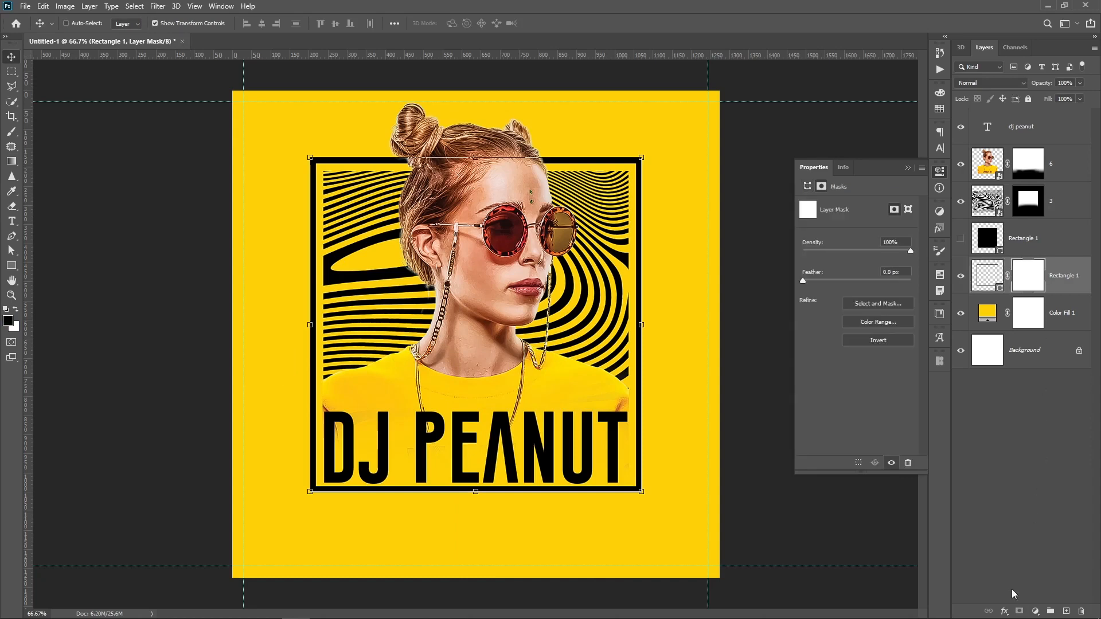
click(11, 206)
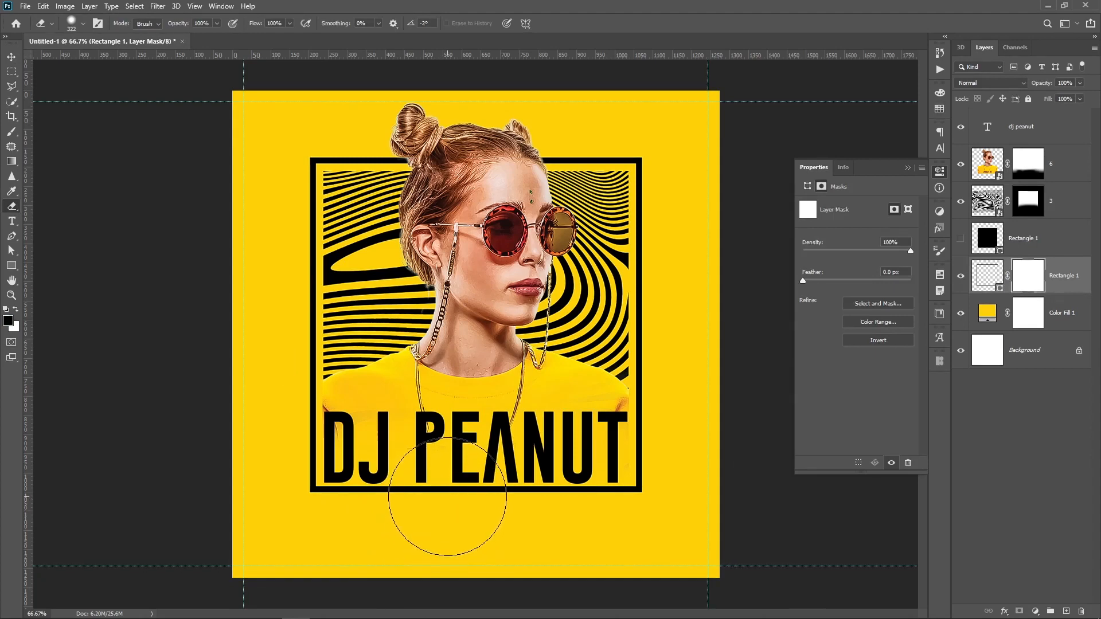
click(16, 309)
right_click(484, 469)
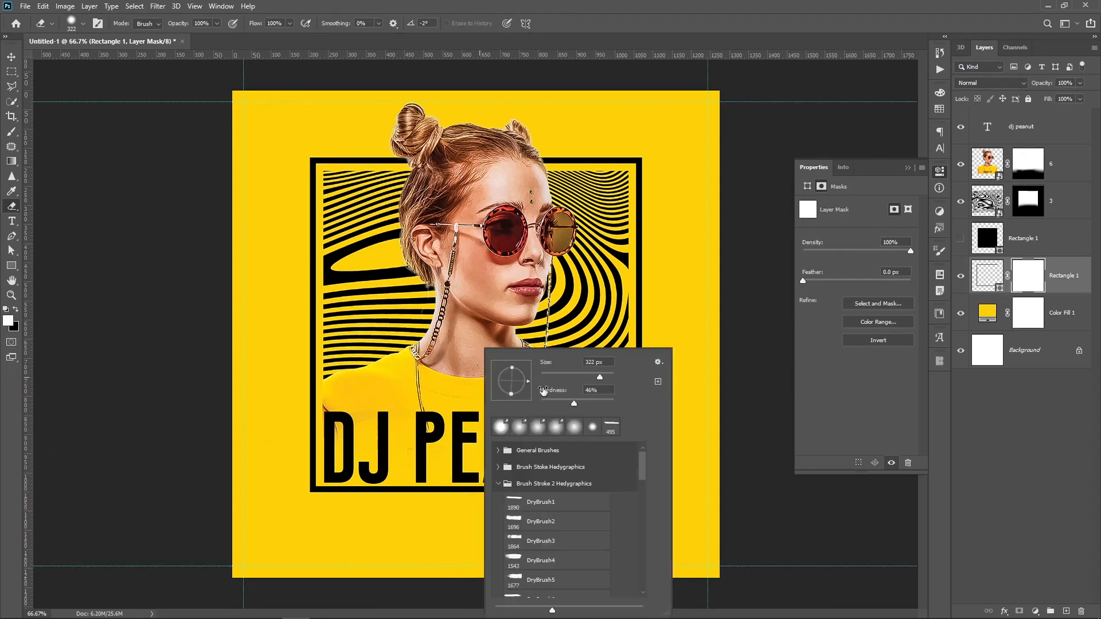
click(574, 377)
click(433, 496)
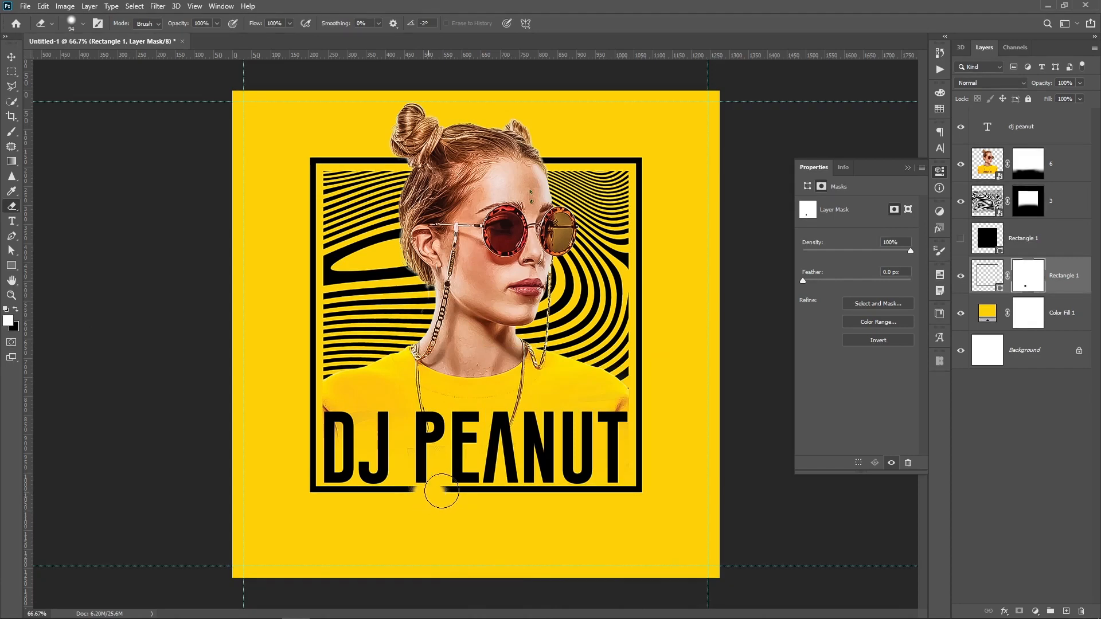
drag(439, 495, 618, 499)
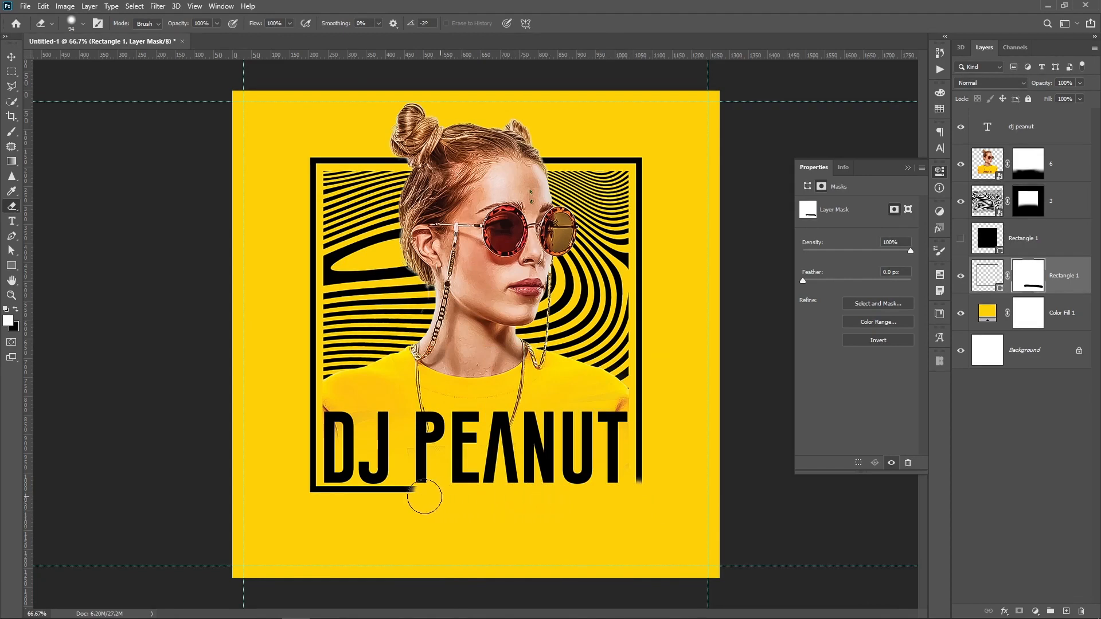
mouse_move(425, 496)
mouse_down()
mouse_move(290, 501)
mouse_move(307, 501)
mouse_up()
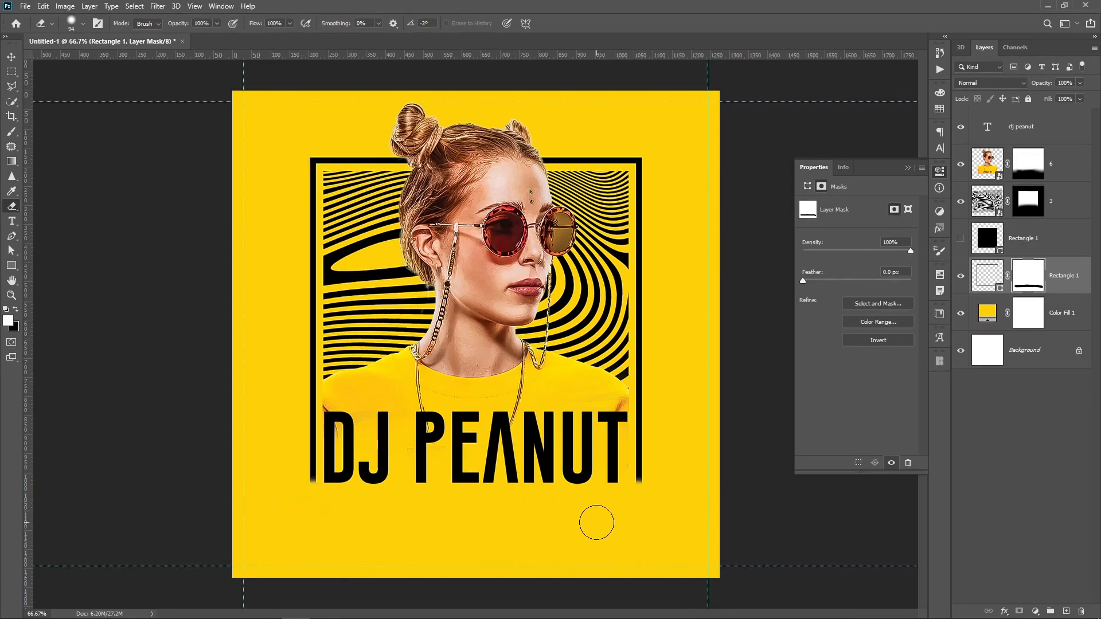
click(1034, 425)
key(v)
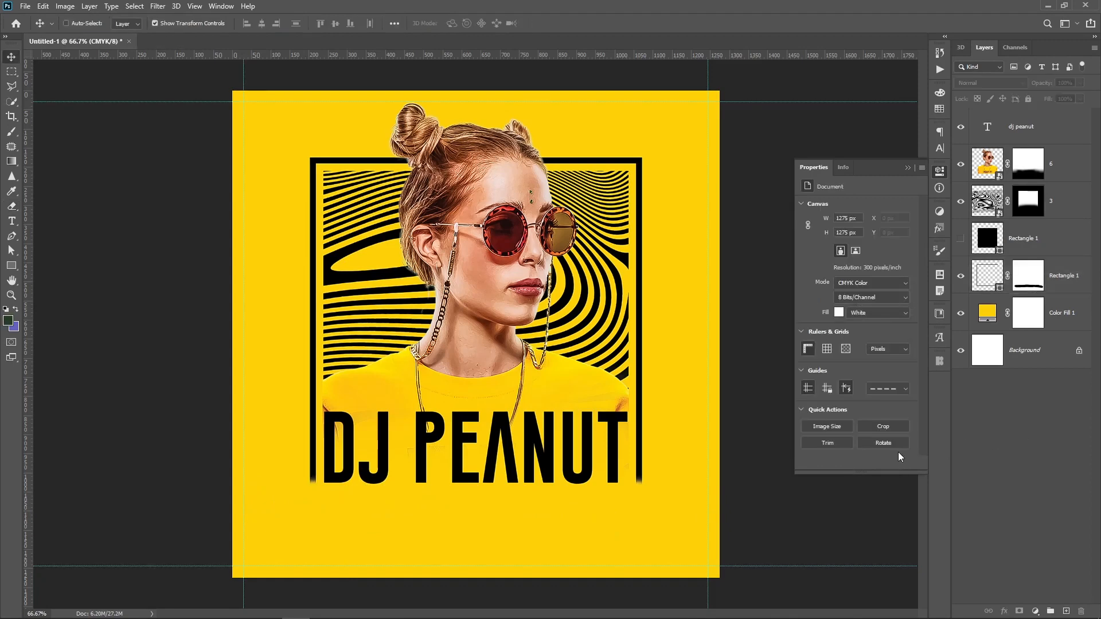
Step: Make the yellow Color Fill 1 layer active, switch to Adobe Bridge and open the Footage folder
click(1068, 165)
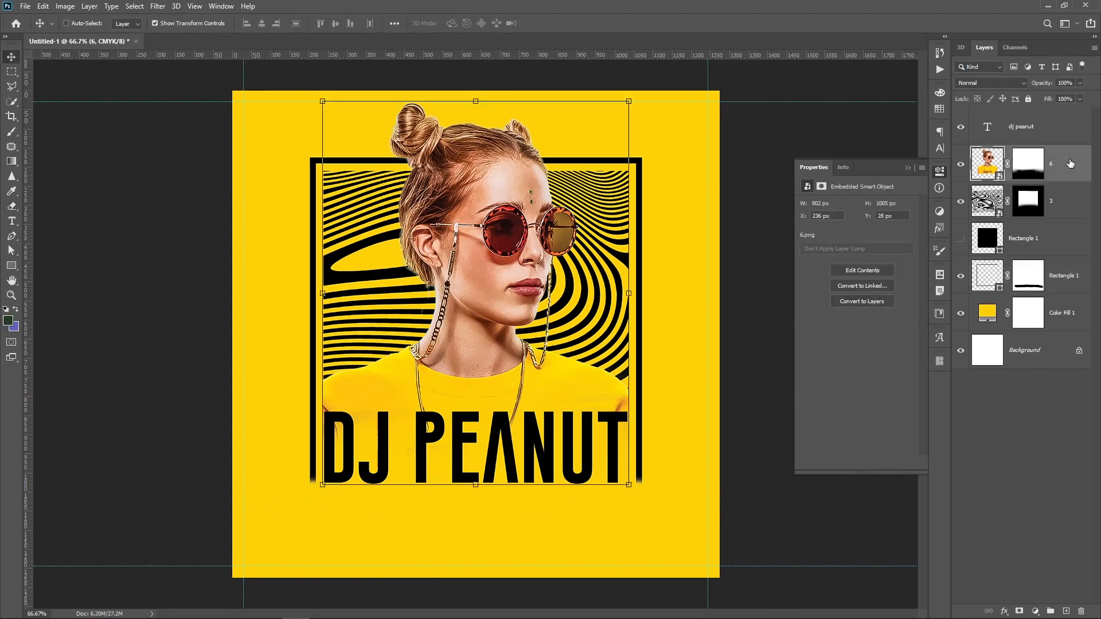
click(1068, 201)
shift+click(1053, 320)
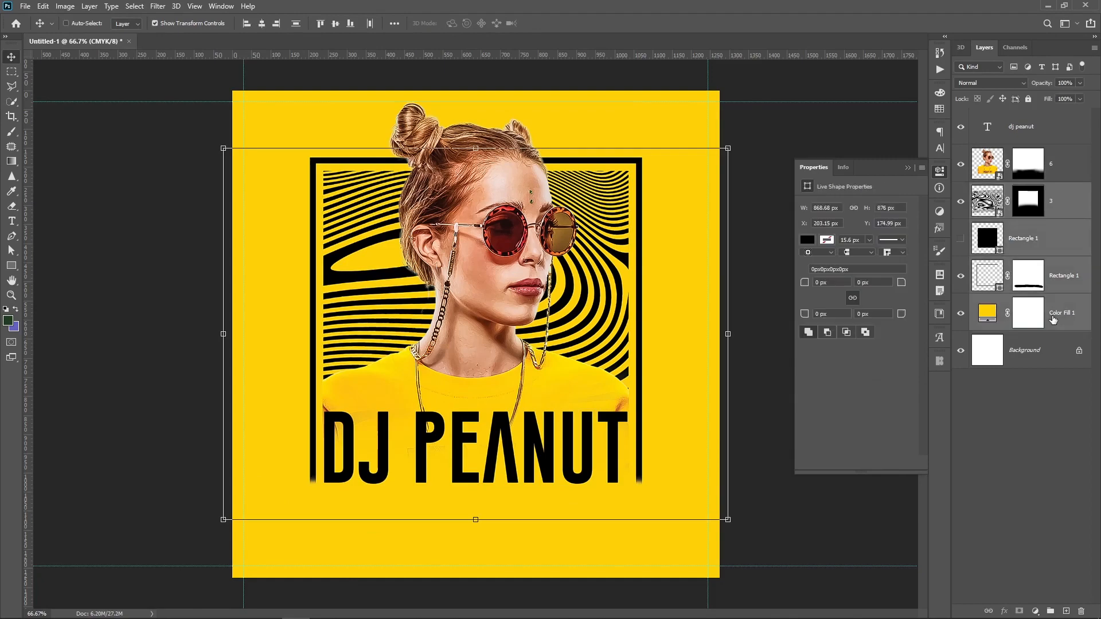
click(1068, 317)
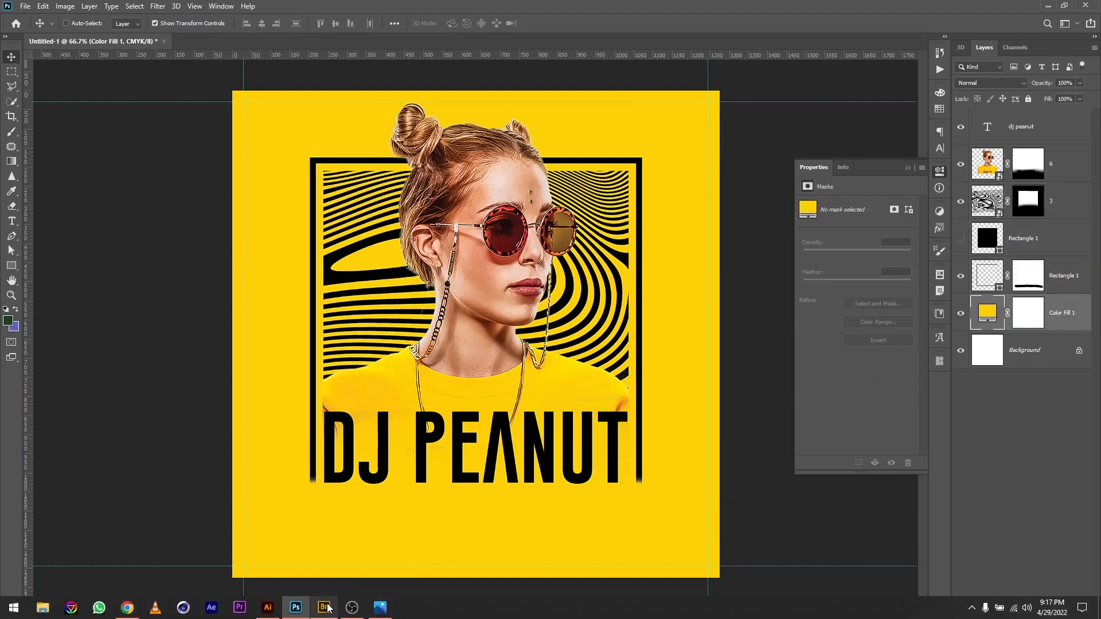
click(324, 608)
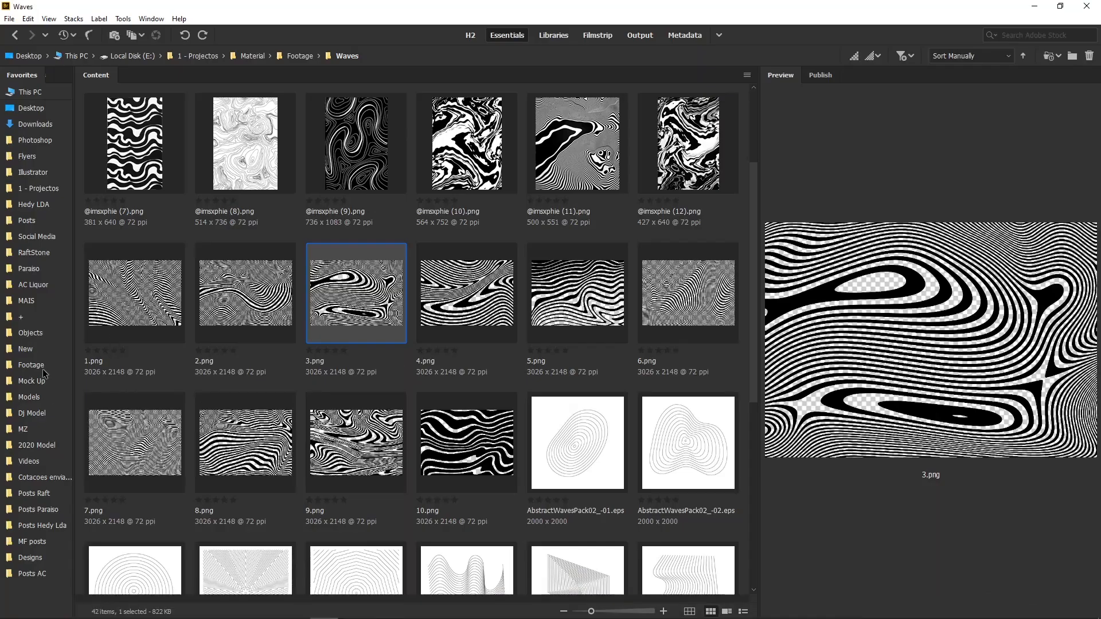
click(31, 365)
Step: Find the city skyline photo in the Footage folder and place it on the Photoshop poster directly above the yellow fill
scroll(385, 396, down, 10)
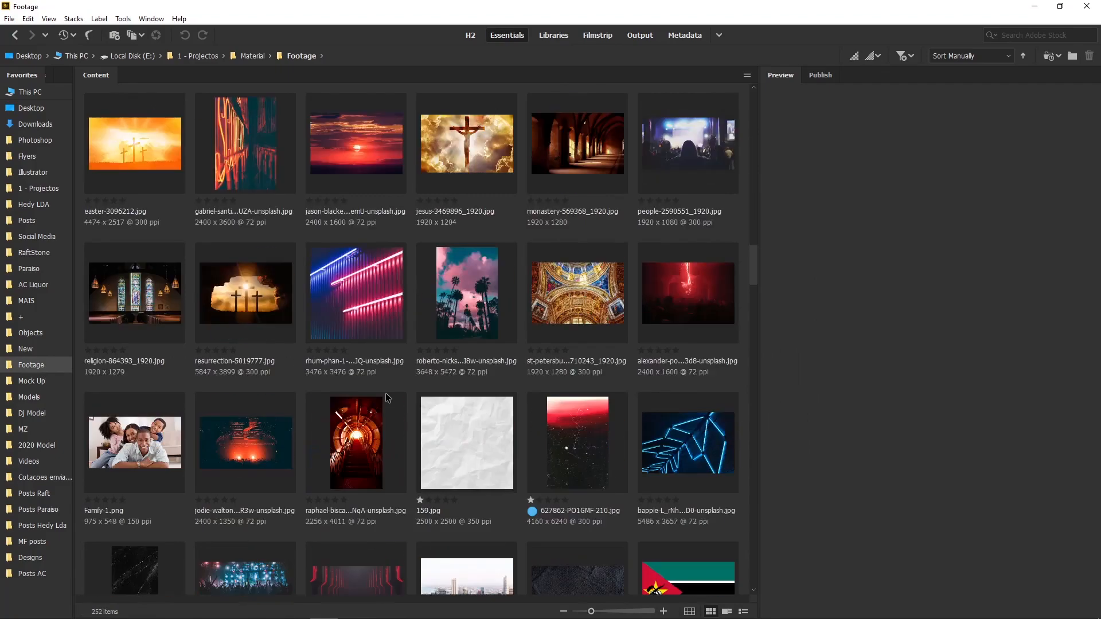
scroll(386, 393, down, 5)
drag(451, 172, 440, 378)
key(Return)
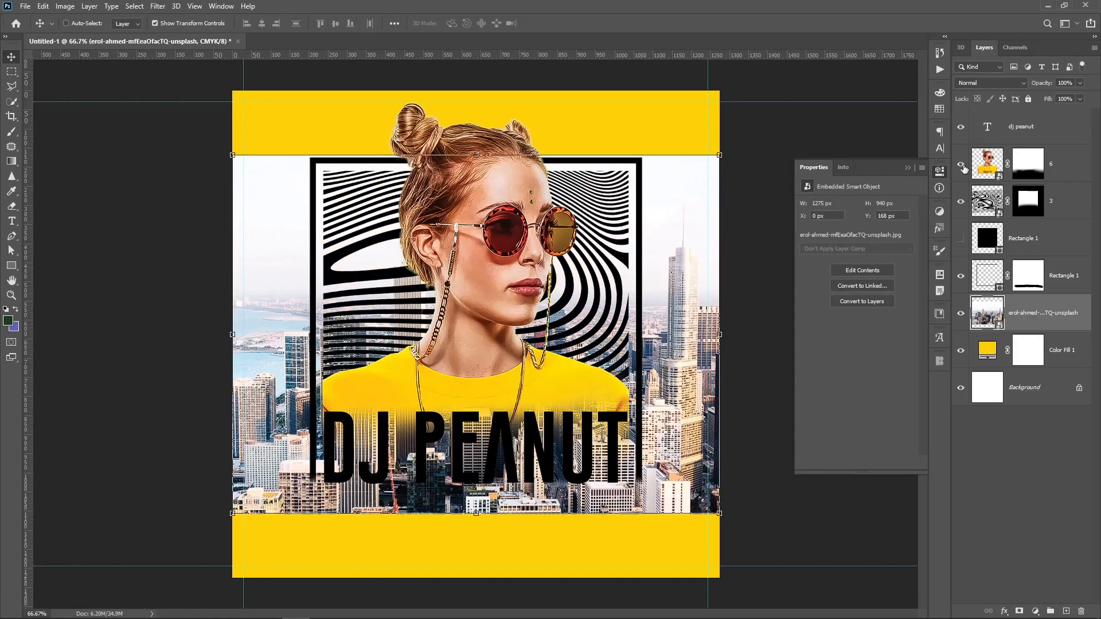
Step: Hide the title, model, wave pattern and frame layers, leaving the skyline photo visible over the yellow fill
drag(963, 127, 959, 300)
click(961, 314)
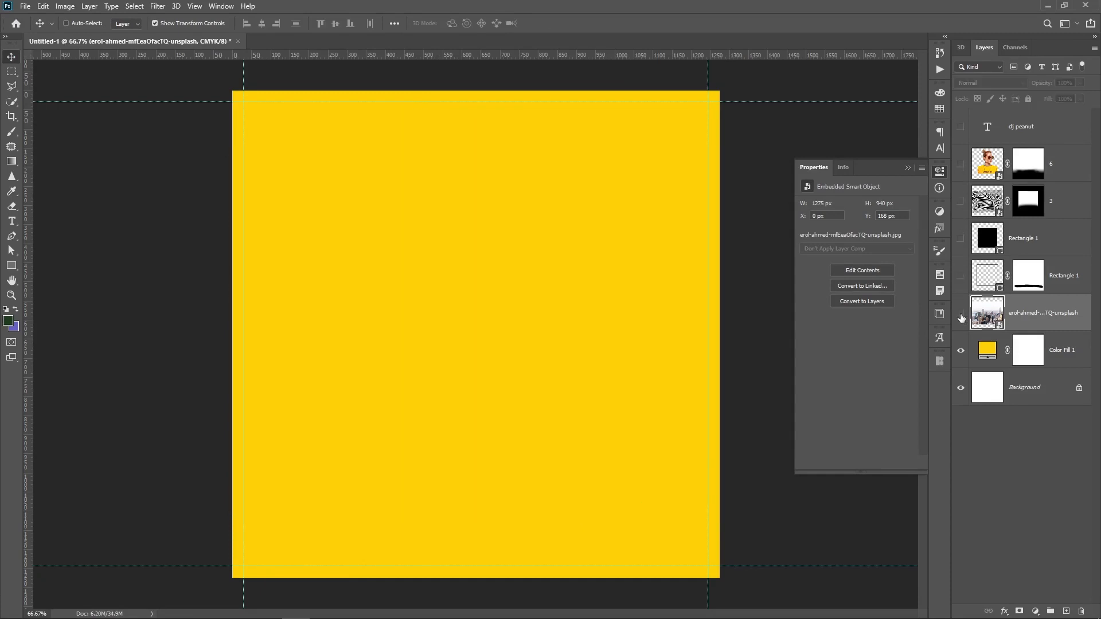
click(961, 314)
Step: Set the skyline photo's blend mode to Color Burn
click(1000, 84)
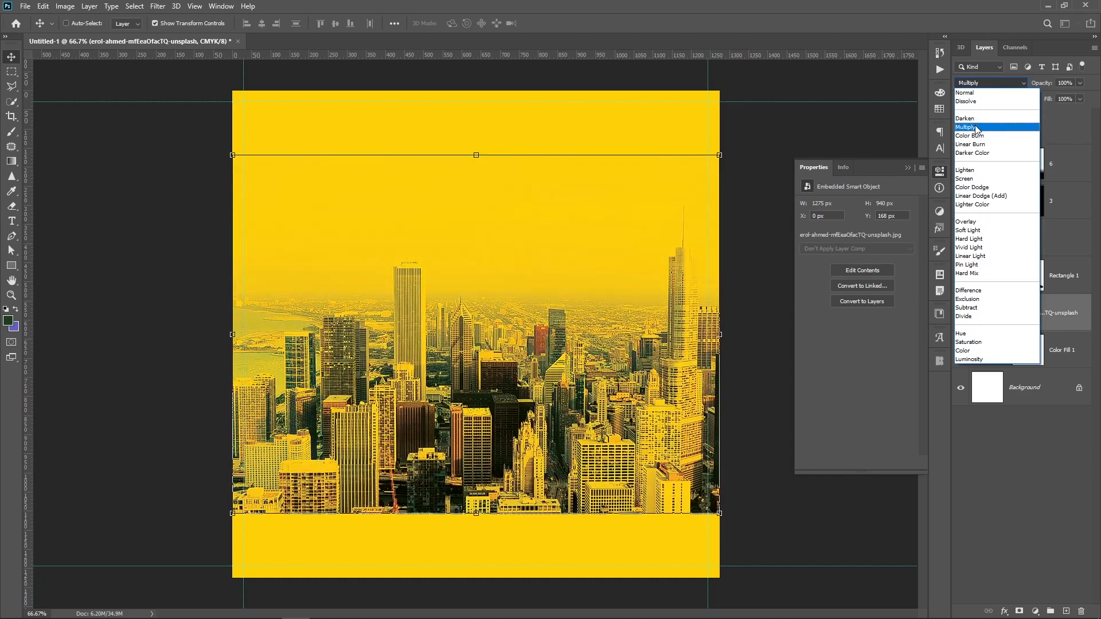
key(Up)
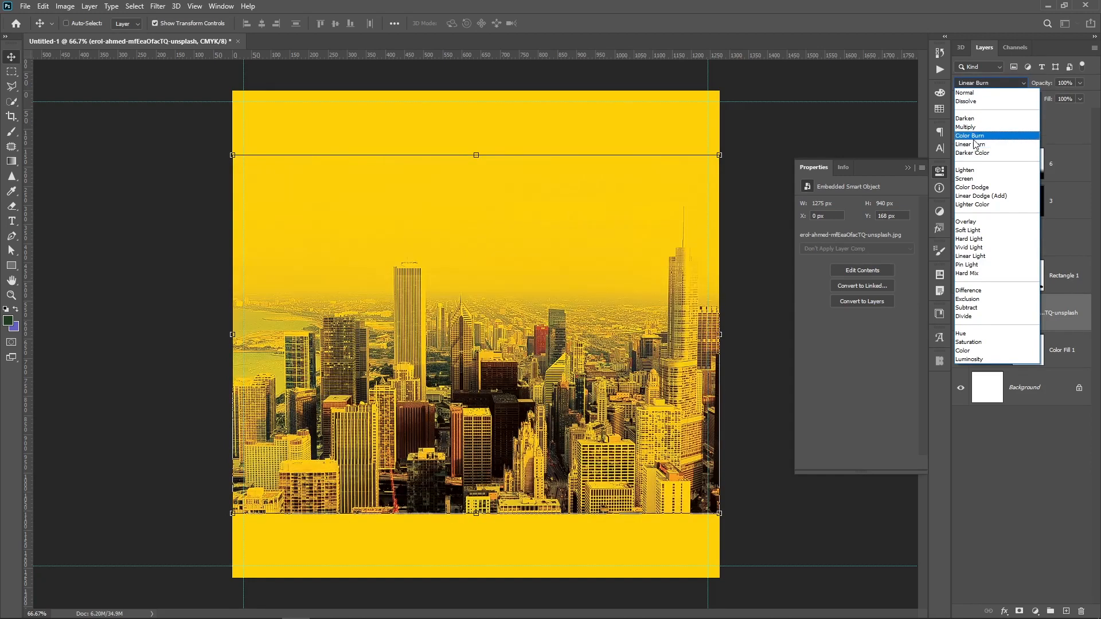
key(Return)
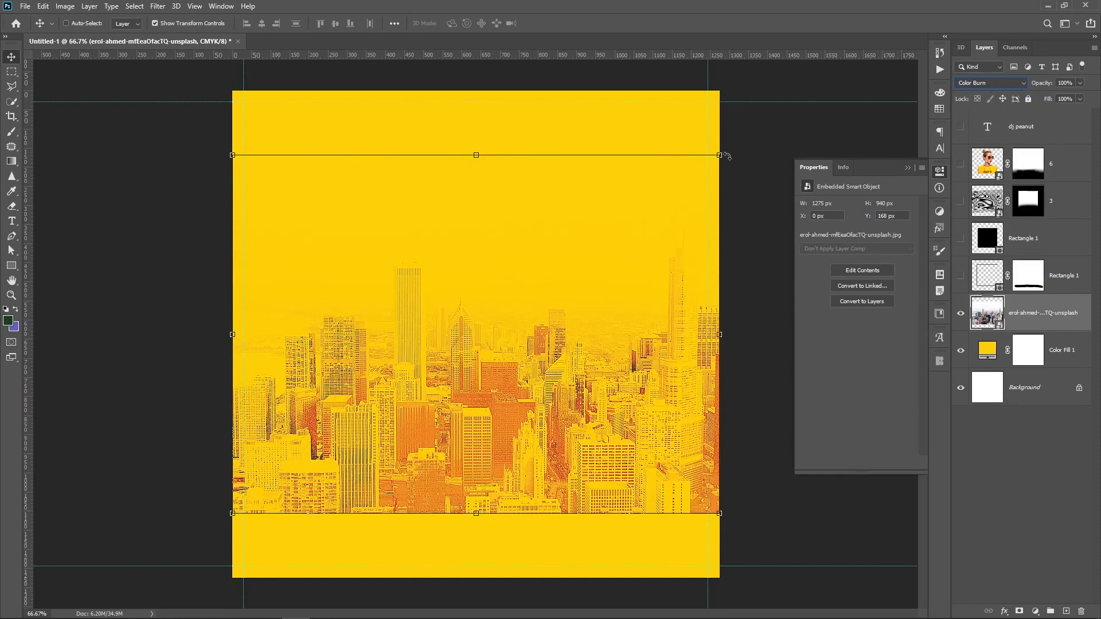
Step: Enlarge the skyline photo to about 1563 x 1153 px and move it up past the poster's upper edge
key(ctrl+t)
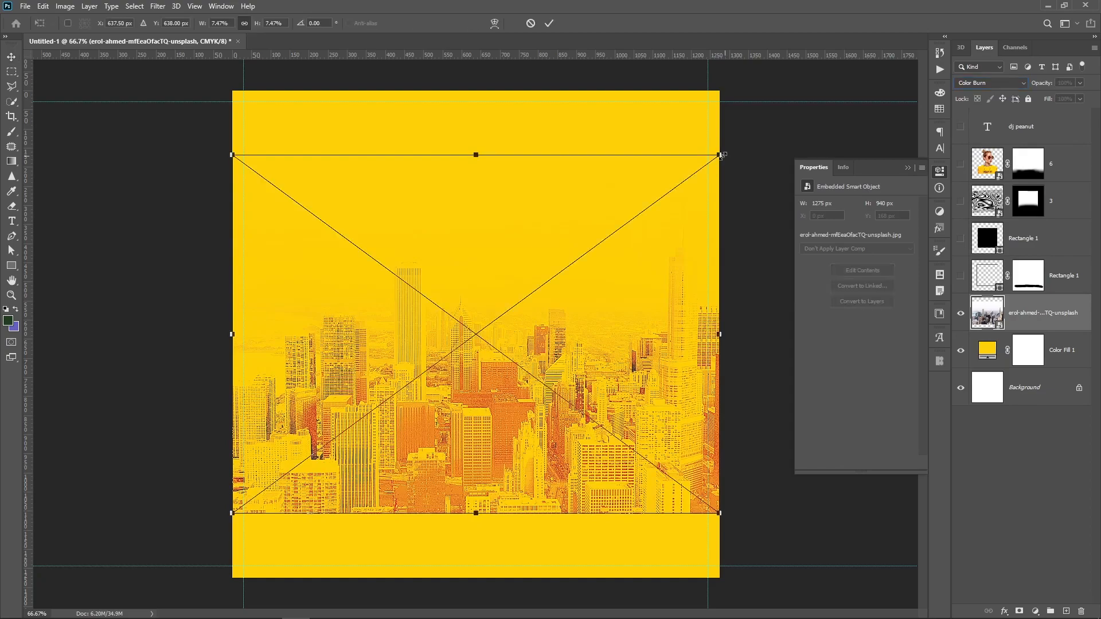
drag(728, 149, 780, 111)
drag(544, 480, 545, 393)
key(Return)
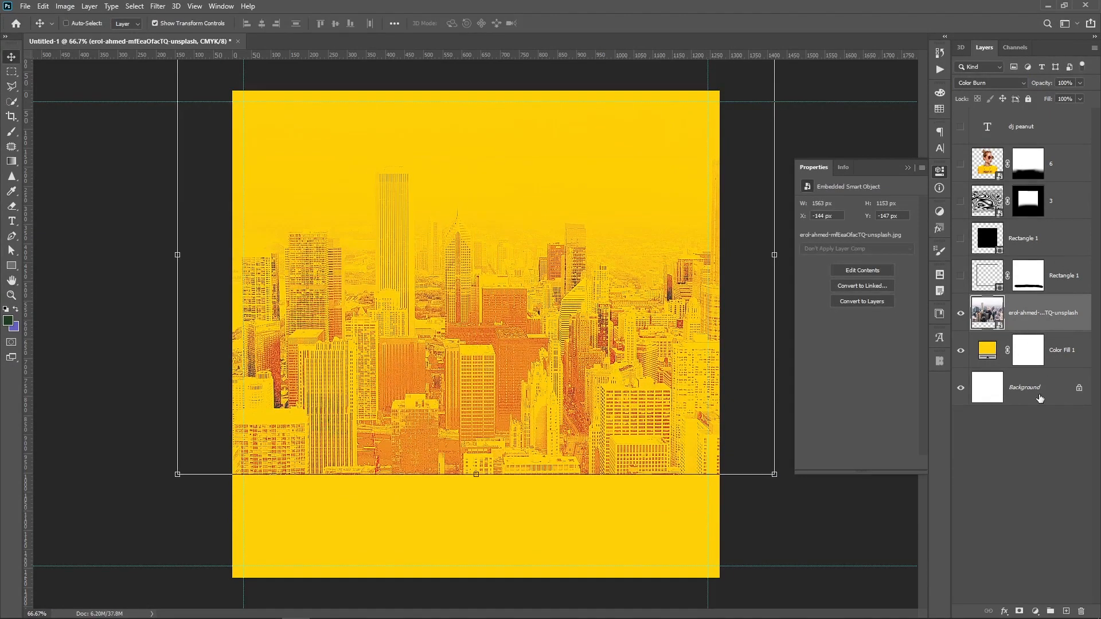
Step: Add a layer mask to the skyline photo and fade out its lower edge with a black-to-white gradient, inverting the mask
click(1019, 612)
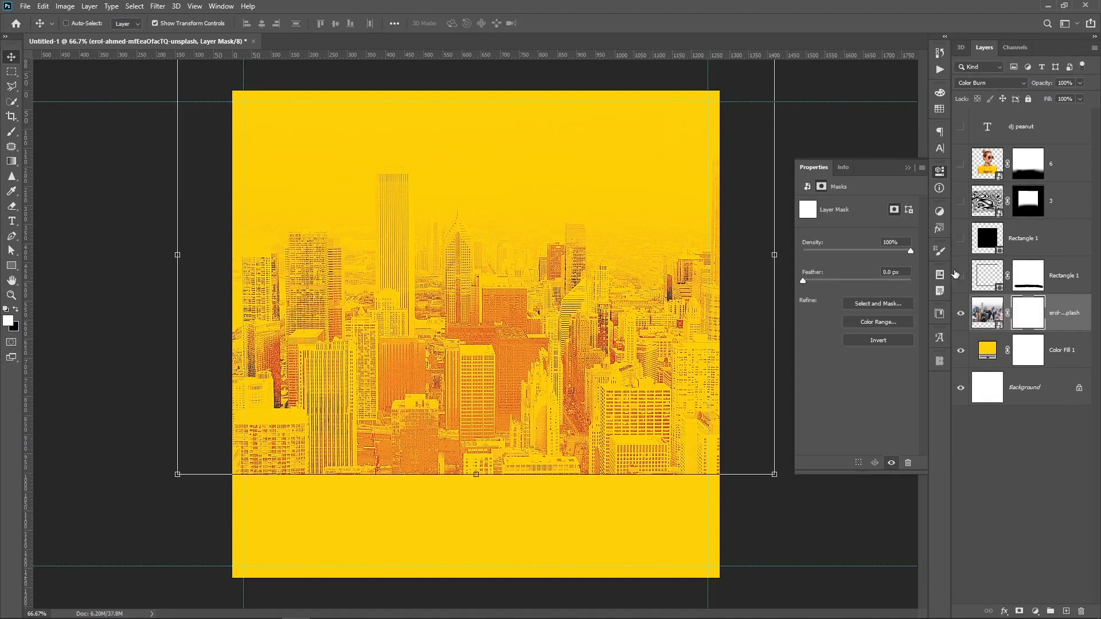
click(12, 162)
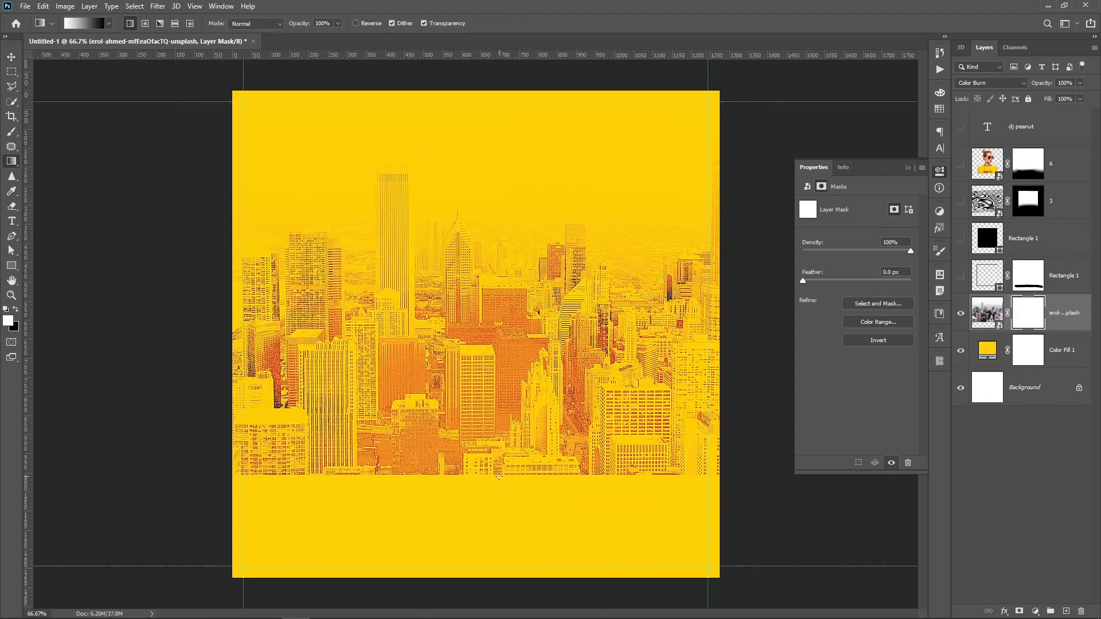
drag(497, 399, 496, 385)
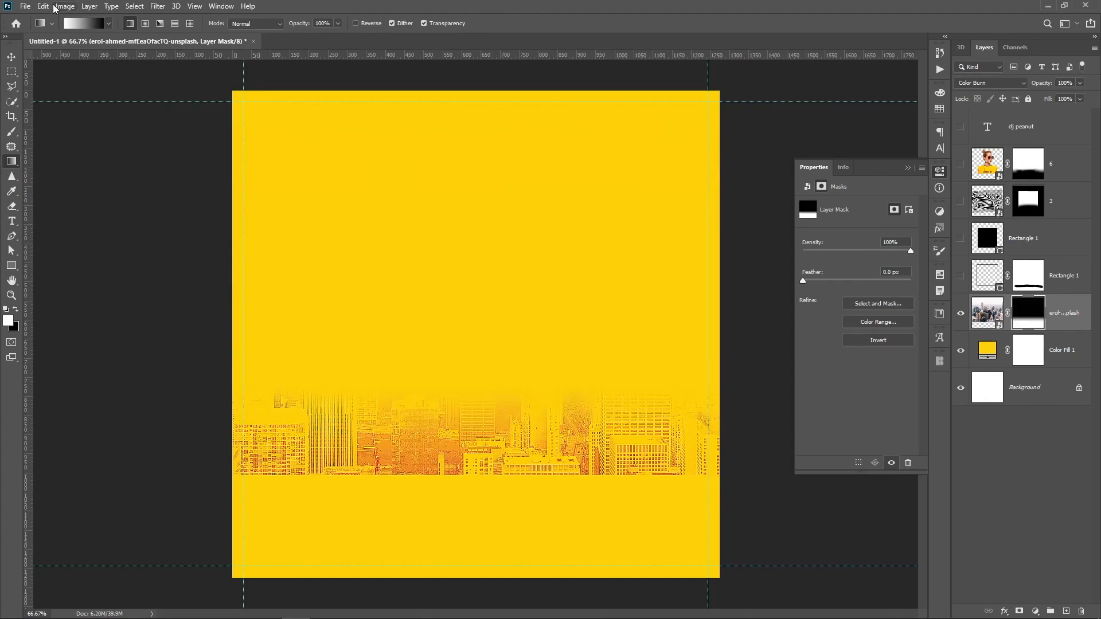
click(44, 6)
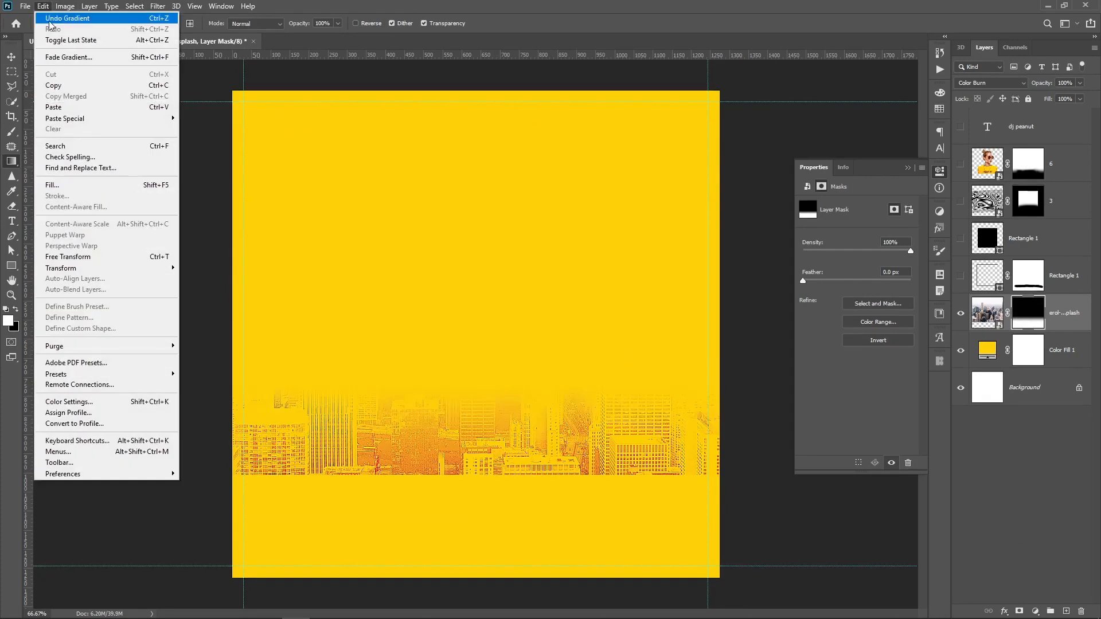
mouse_move(123, 41)
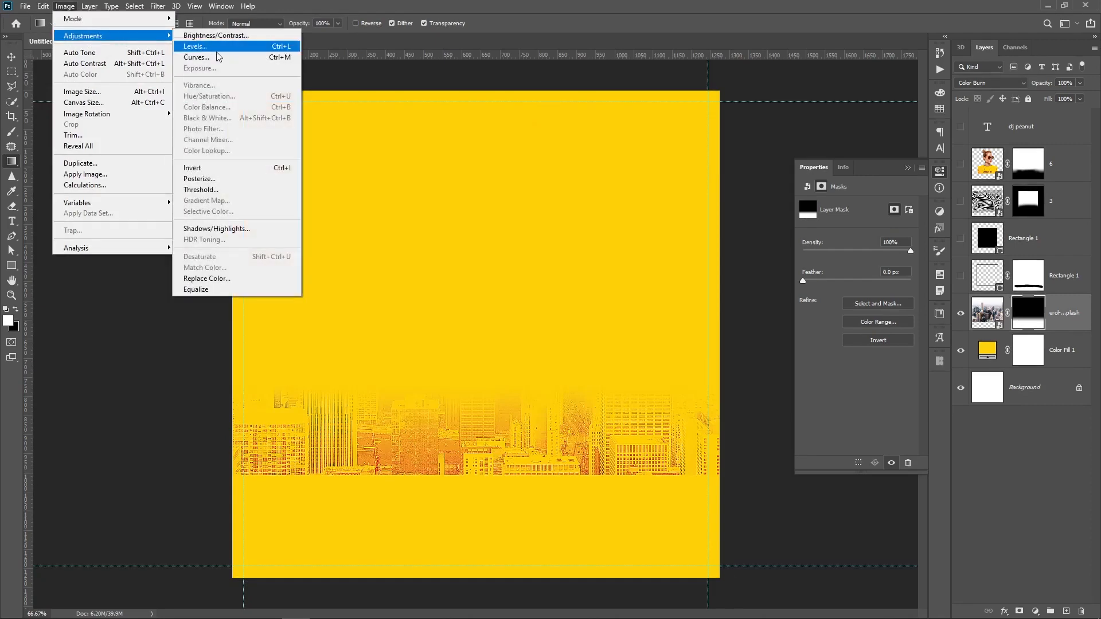
click(260, 174)
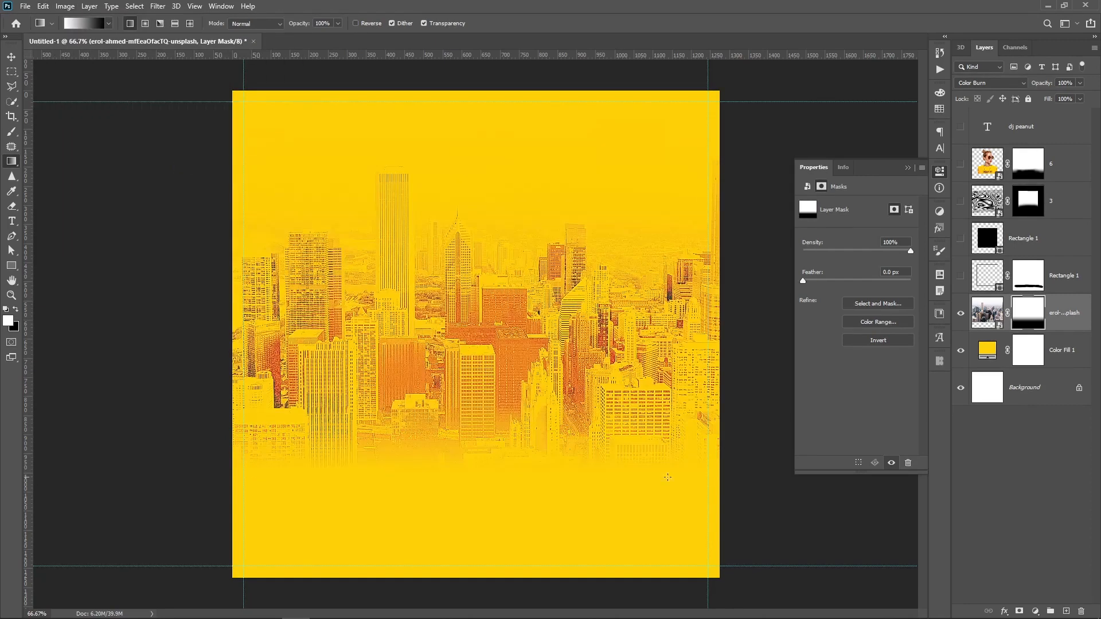
Step: Show the frame, wave pattern, model and title layers again, leaving the solid black rectangle hidden
click(1031, 452)
click(961, 276)
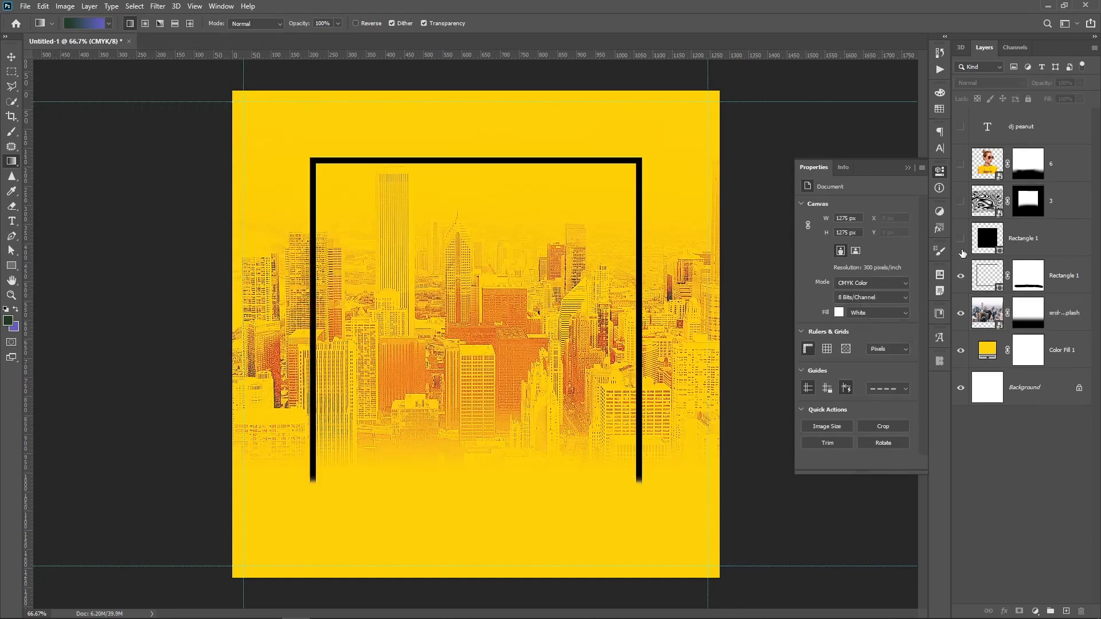
click(961, 238)
click(961, 237)
click(961, 202)
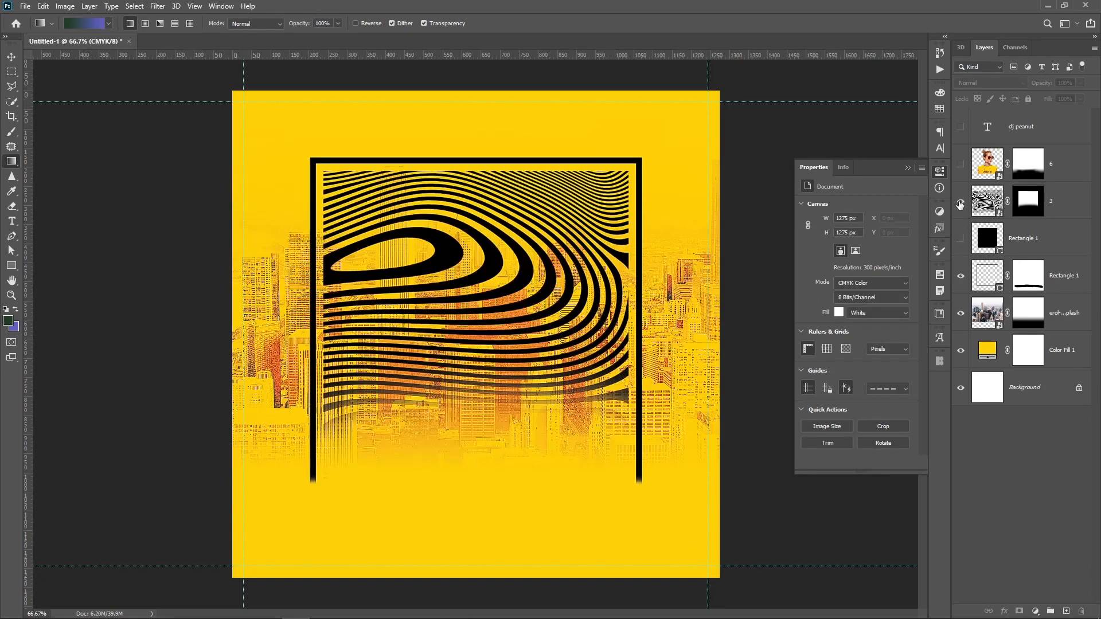
click(961, 164)
click(961, 132)
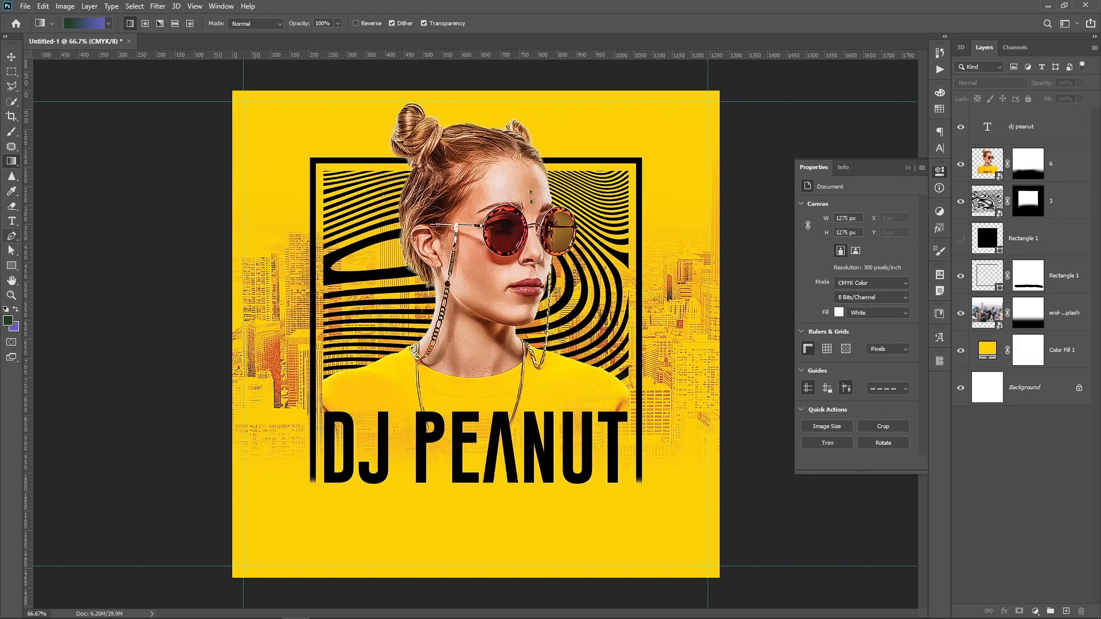
Step: Add a two-line text reading "15 JUNE" near the poster's upper-right corner
click(9, 223)
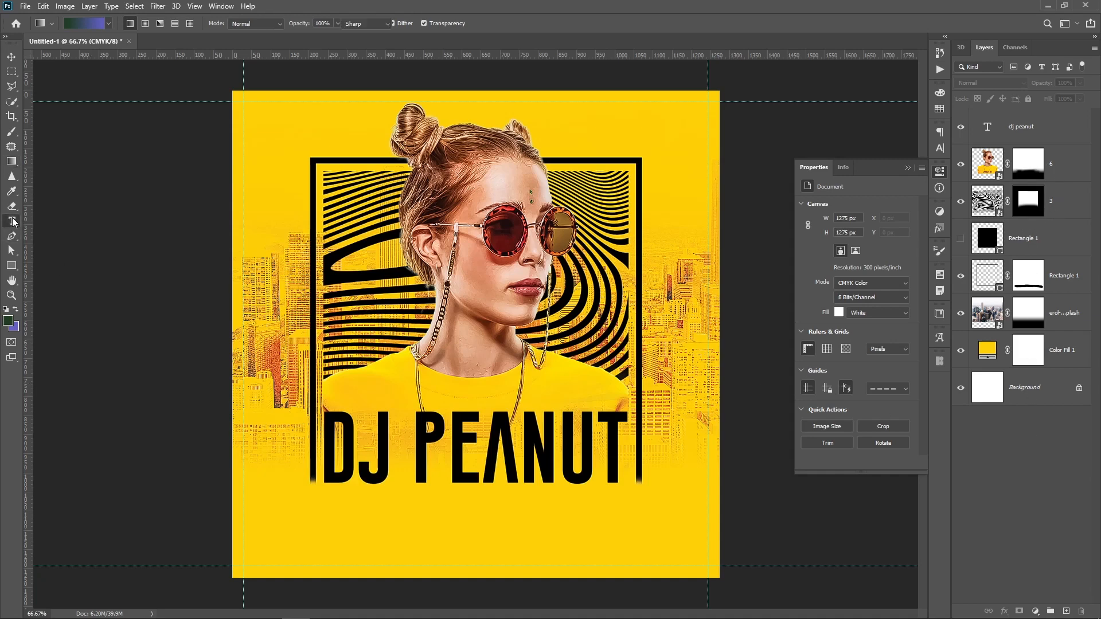
click(662, 138)
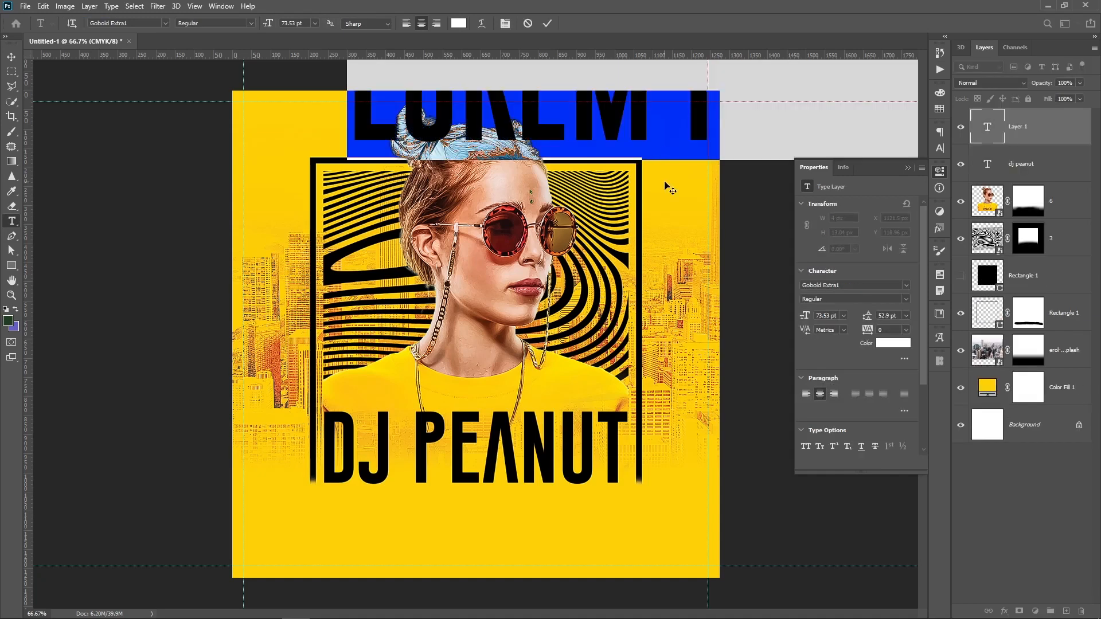
text(13)
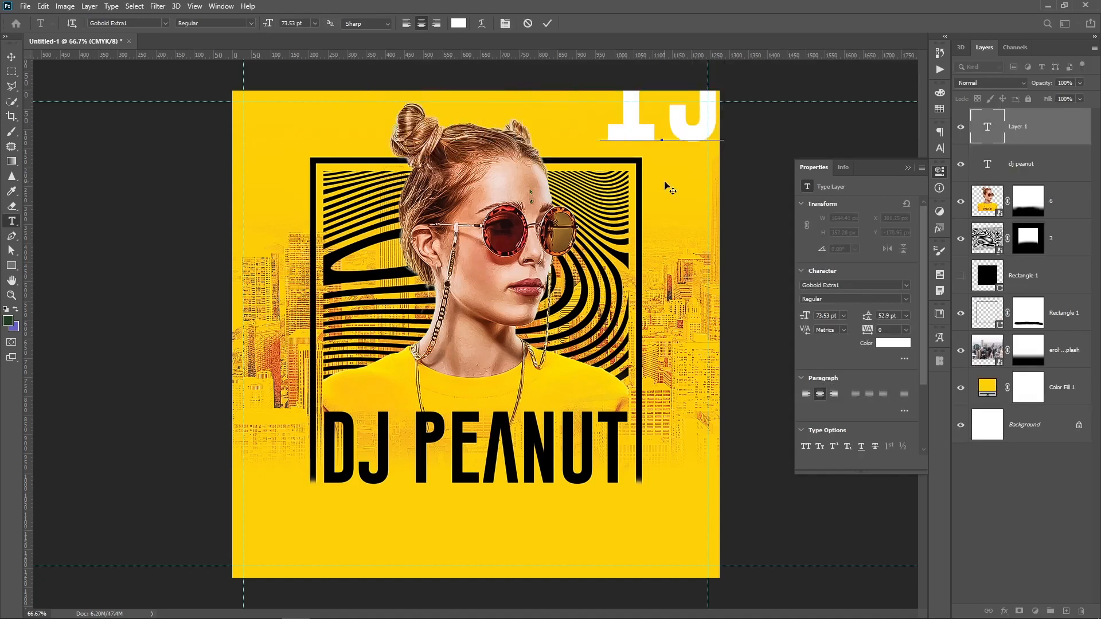
key(Return)
text(JUN)
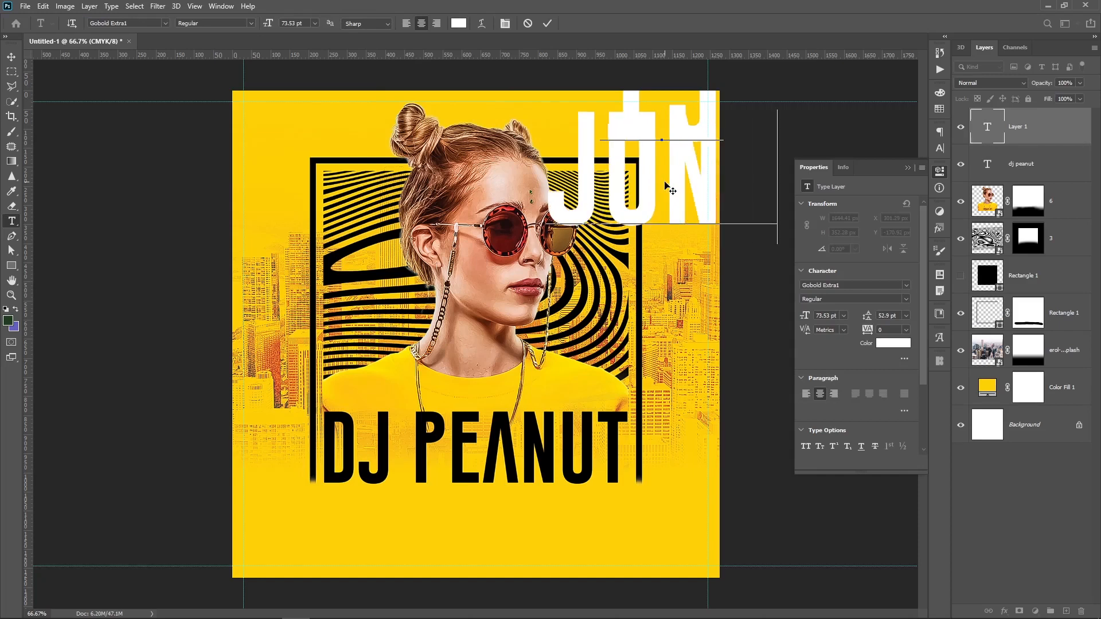
key(ctrl+Return)
Step: Scale the date text down to about 116 x 110 px in the poster's upper-right corner
key(v)
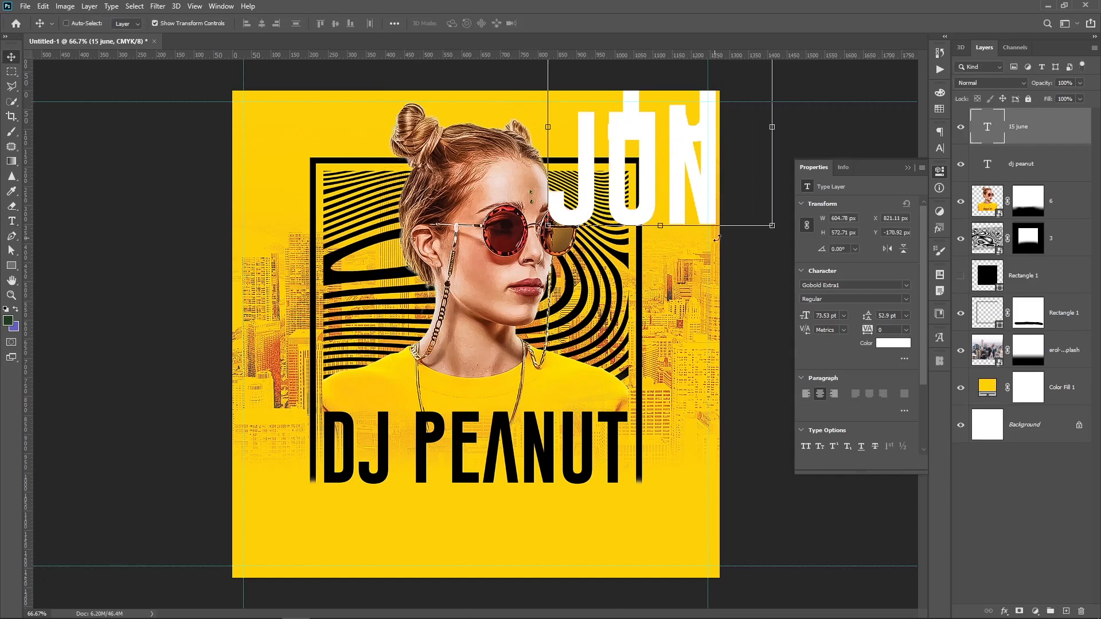
drag(771, 225, 682, 159)
key(Return)
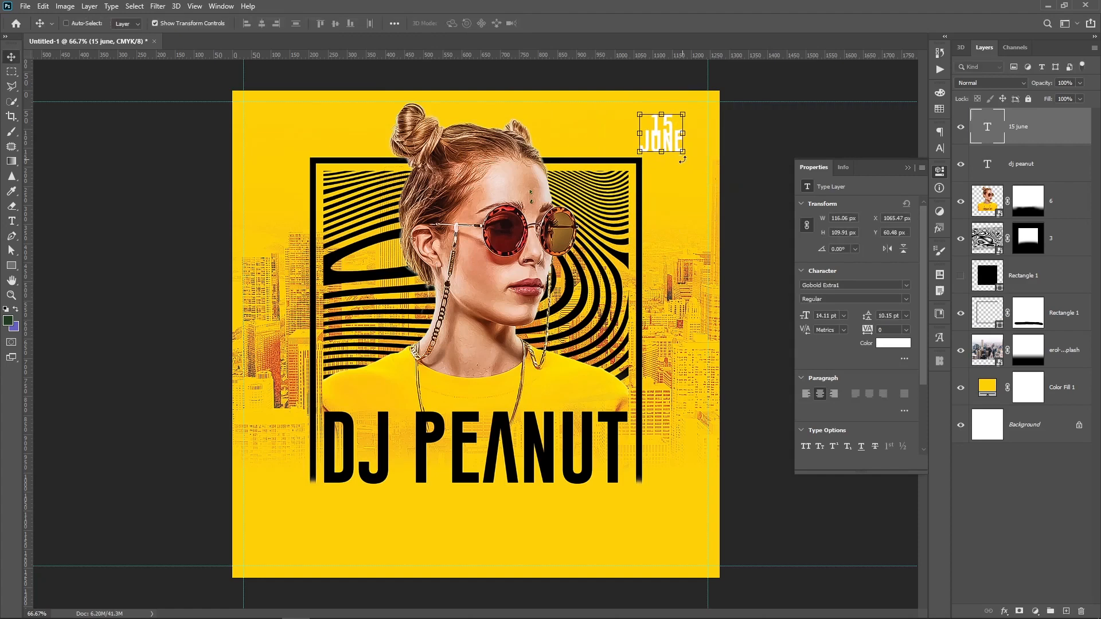
Step: Change the date text's color to black, sampled from the DJ PEANUT title
click(900, 348)
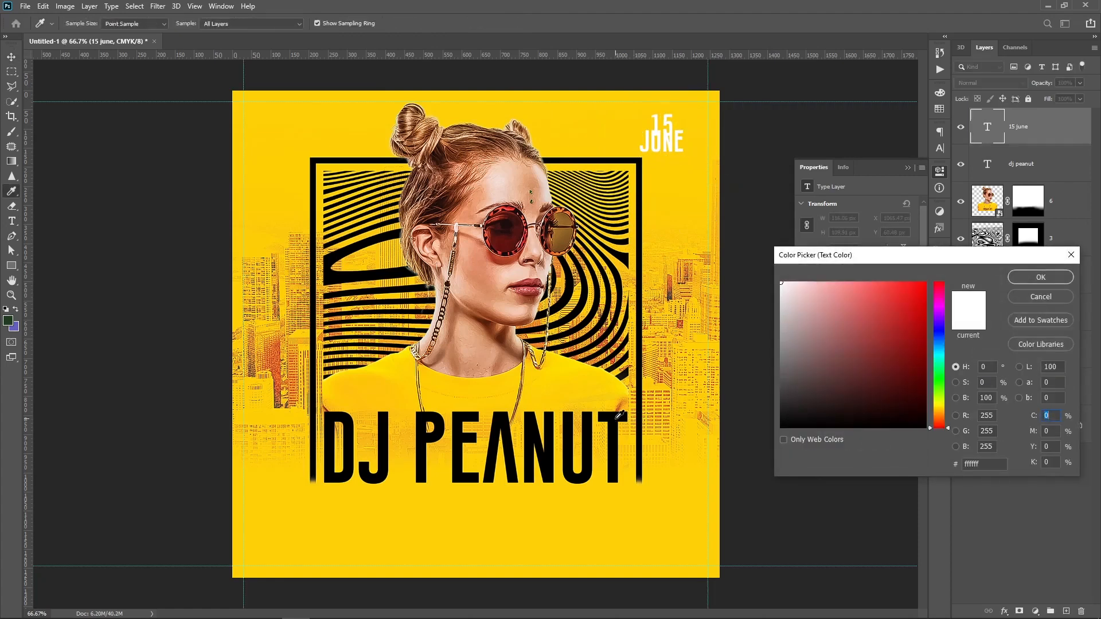
click(619, 417)
key(Return)
Step: Set the date text's font to Montserrat ExtraBold in all caps
click(880, 284)
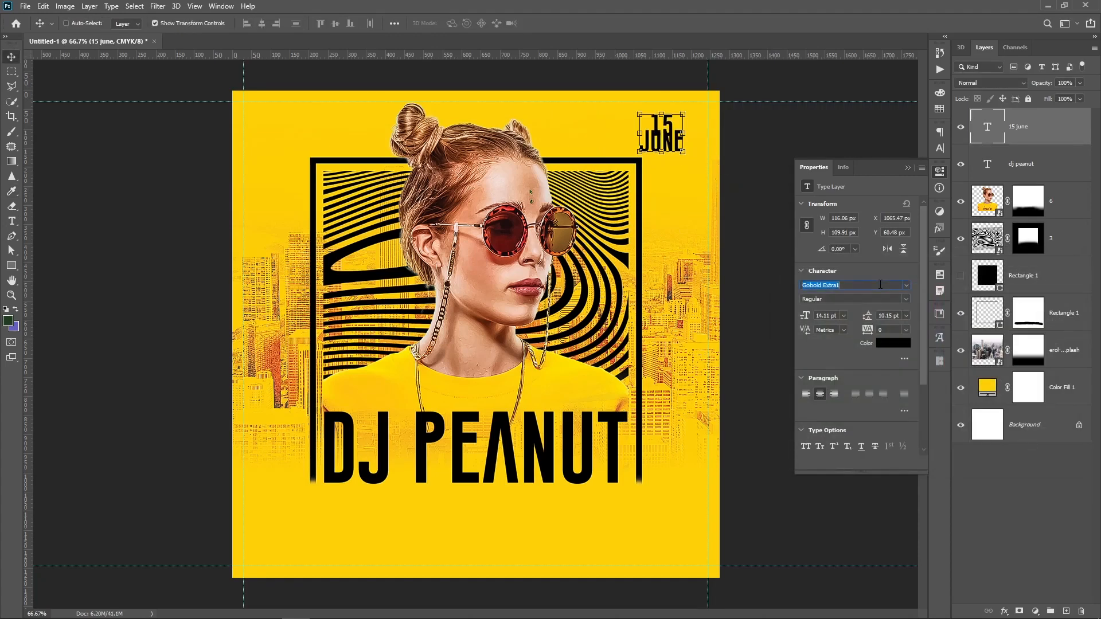
text(mont)
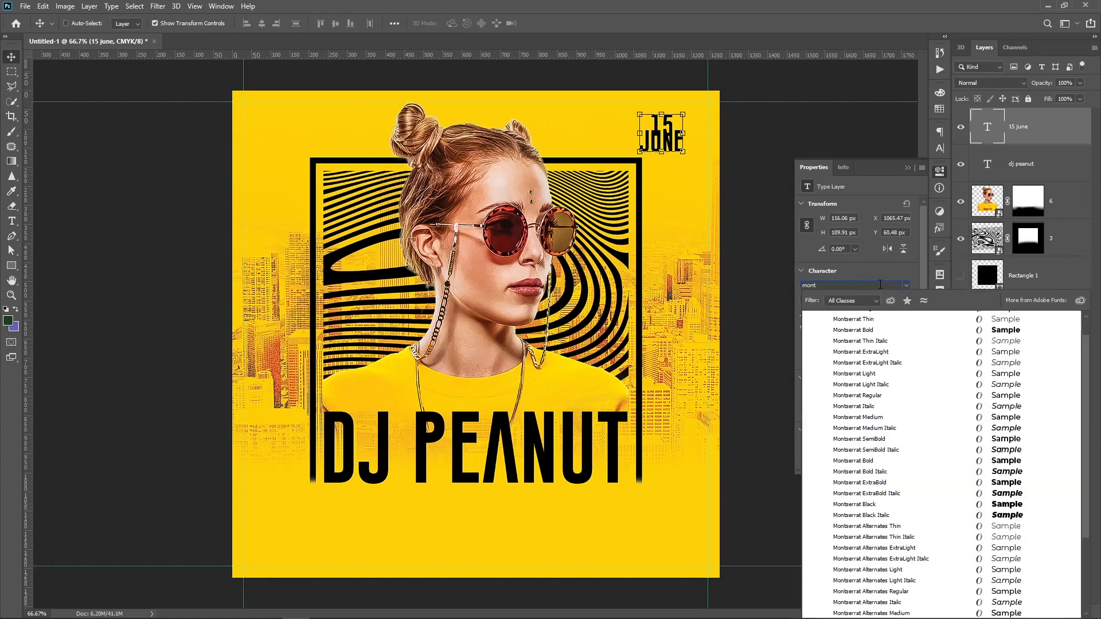
click(902, 486)
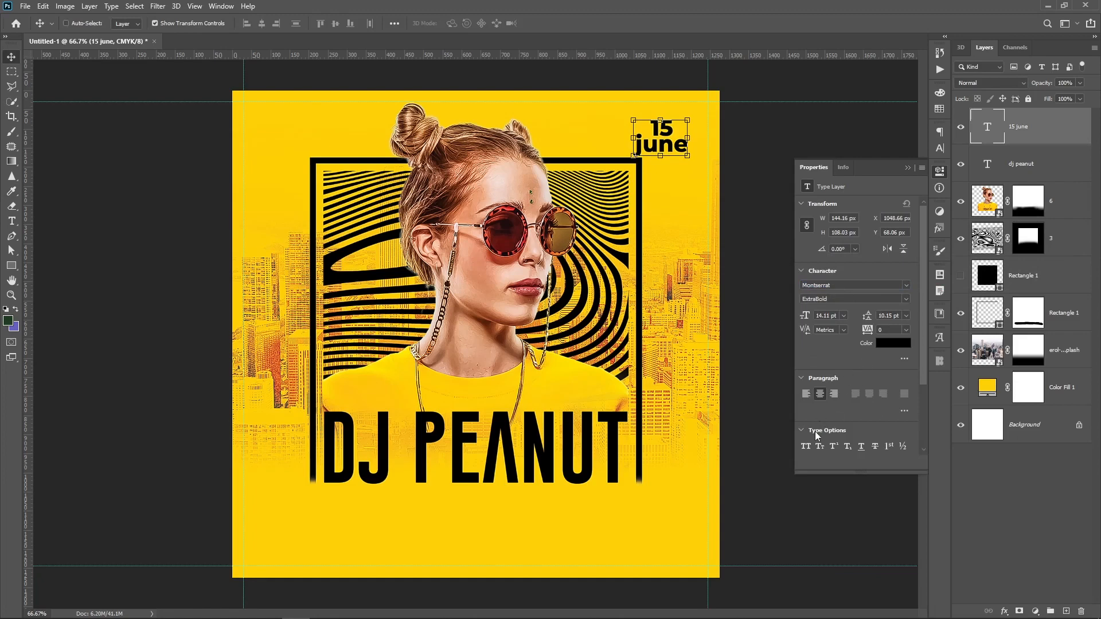
click(806, 446)
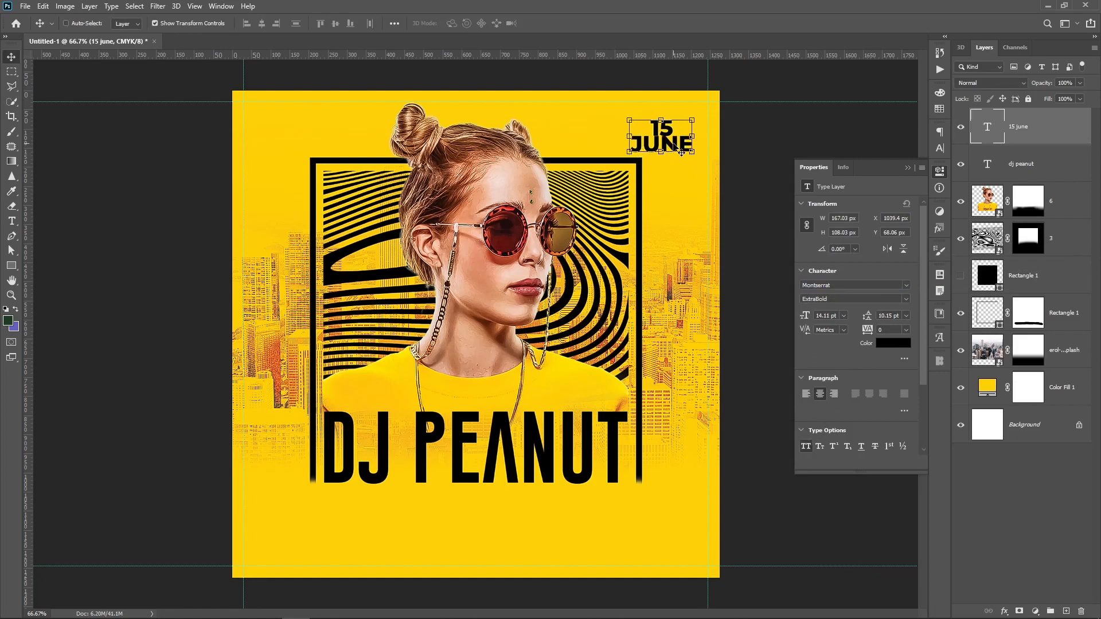
Step: Set the font size of the number 15 to 39 pt and the date text's leading to 13 pt
key(t)
drag(673, 128, 600, 116)
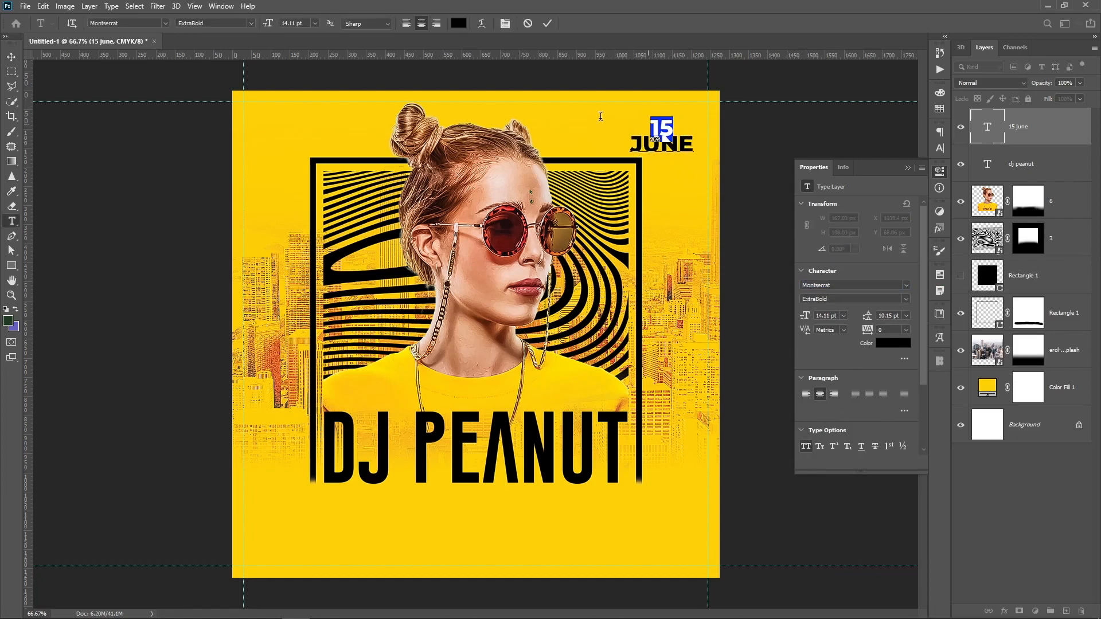
scroll(835, 317, up, 16)
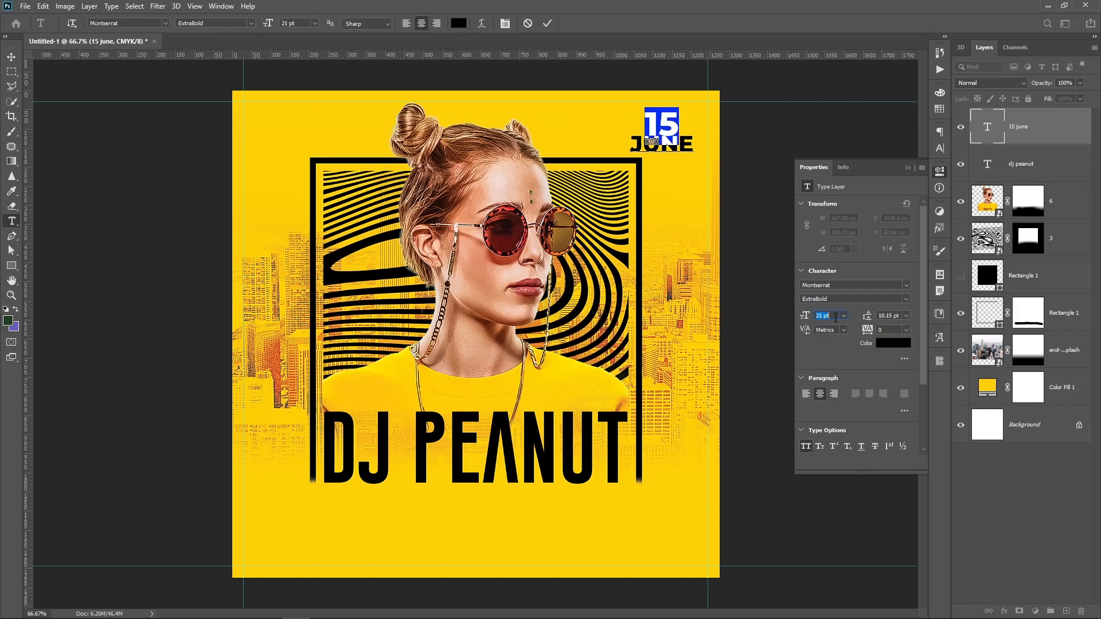
scroll(835, 317, up, 9)
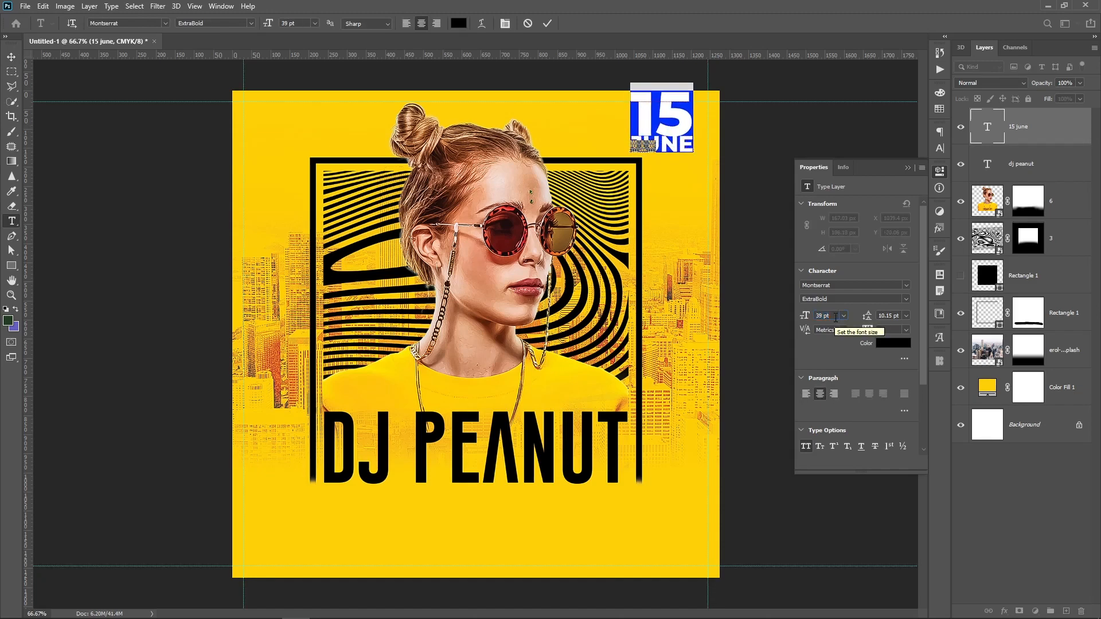
key(ctrl+Return)
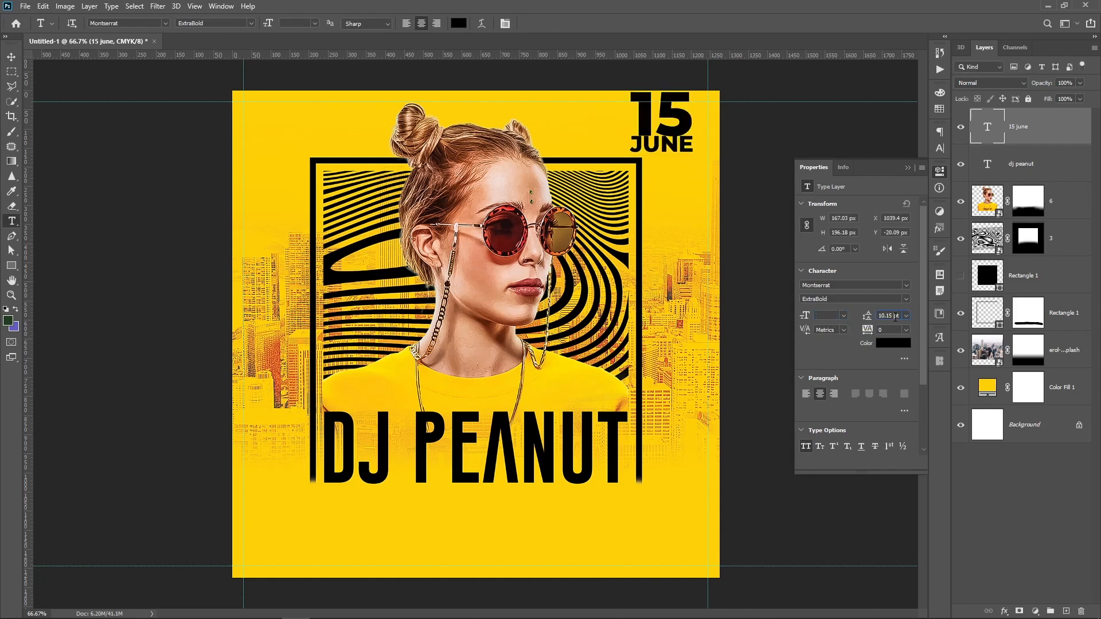
scroll(894, 317, up, 2)
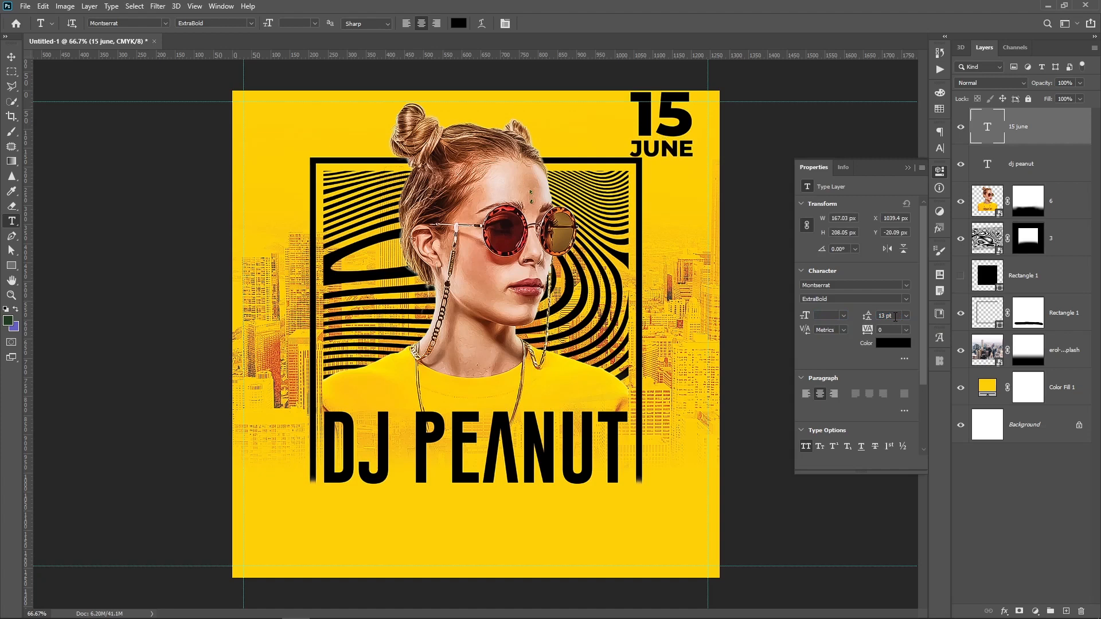
Step: Scale the date text to about 67.6% and nudge it 3 px up and 2 px right
key(ctrl+t)
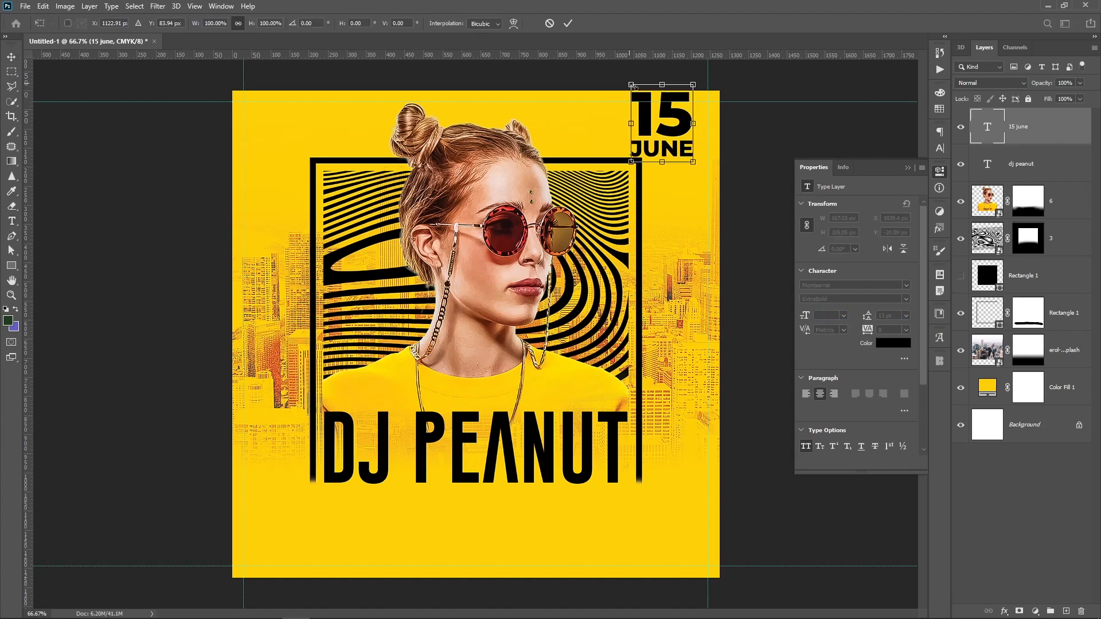
drag(631, 84, 648, 107)
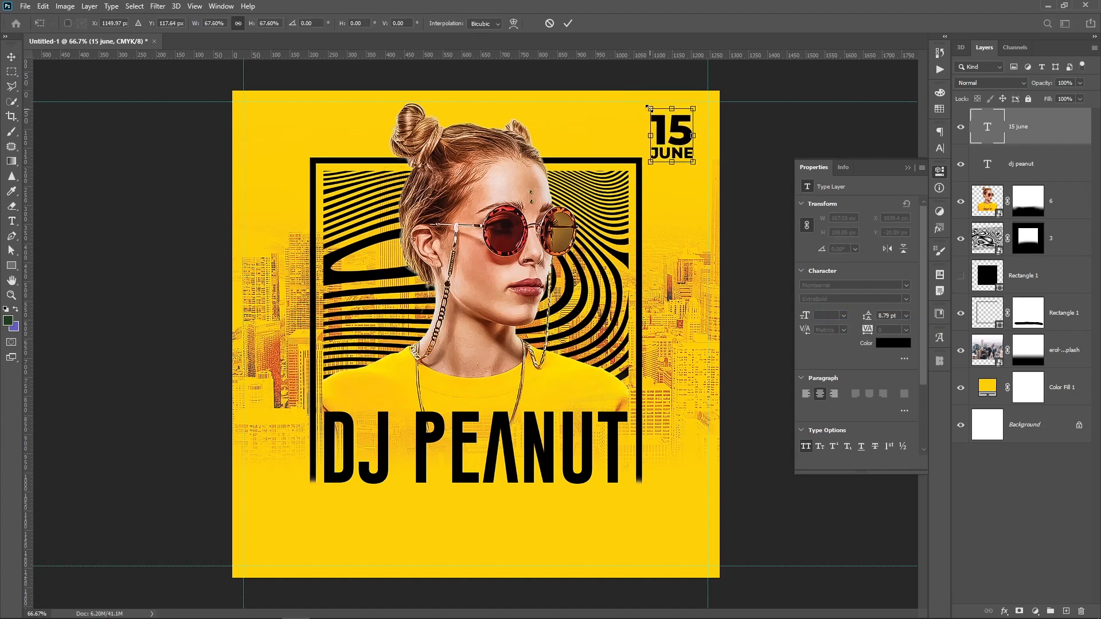
key(Return)
key(Up)
key(Up)
key(Up)
key(Right)
key(Right)
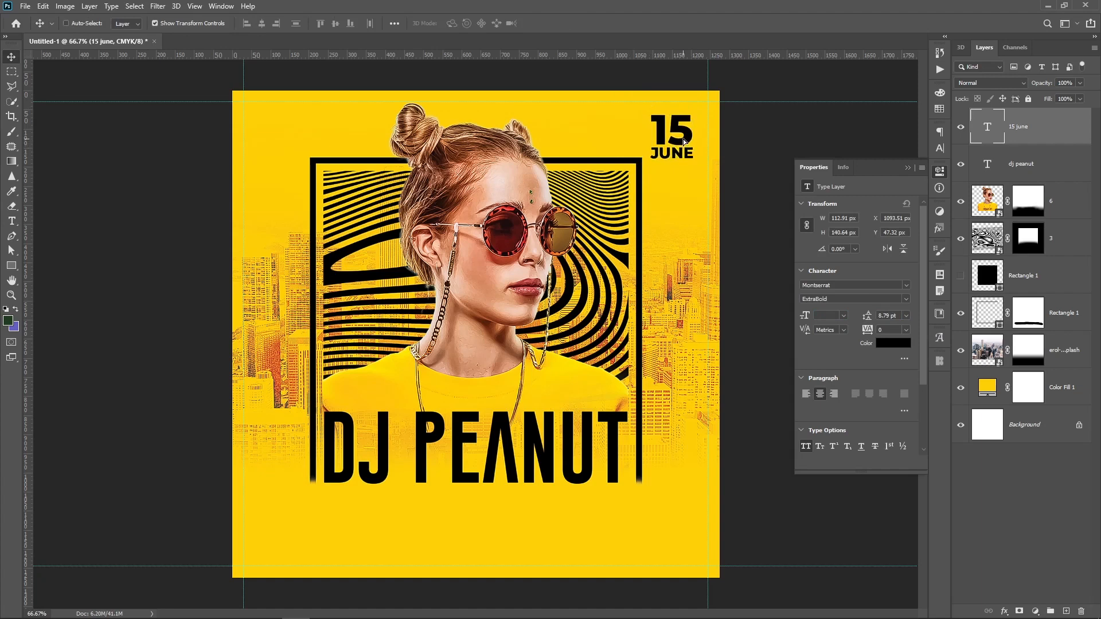
key(alt+space)
key(Escape)
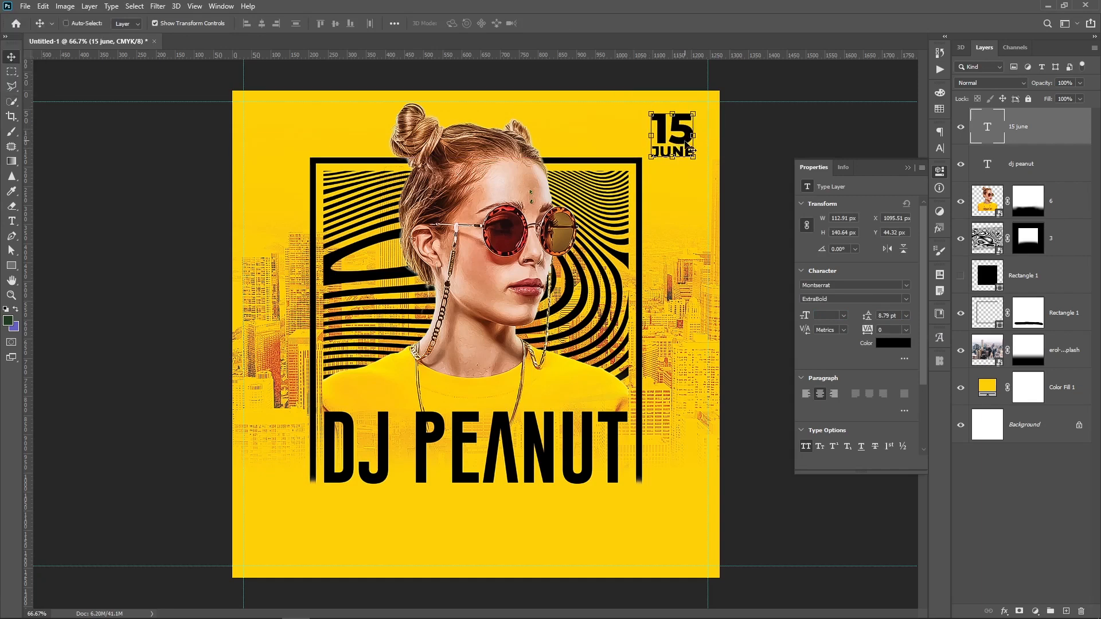
Step: Duplicate the date text to the poster's upper-left corner and replace the copy's wording with "LADIES FREE" on two lines
drag(689, 150, 283, 150)
key(t)
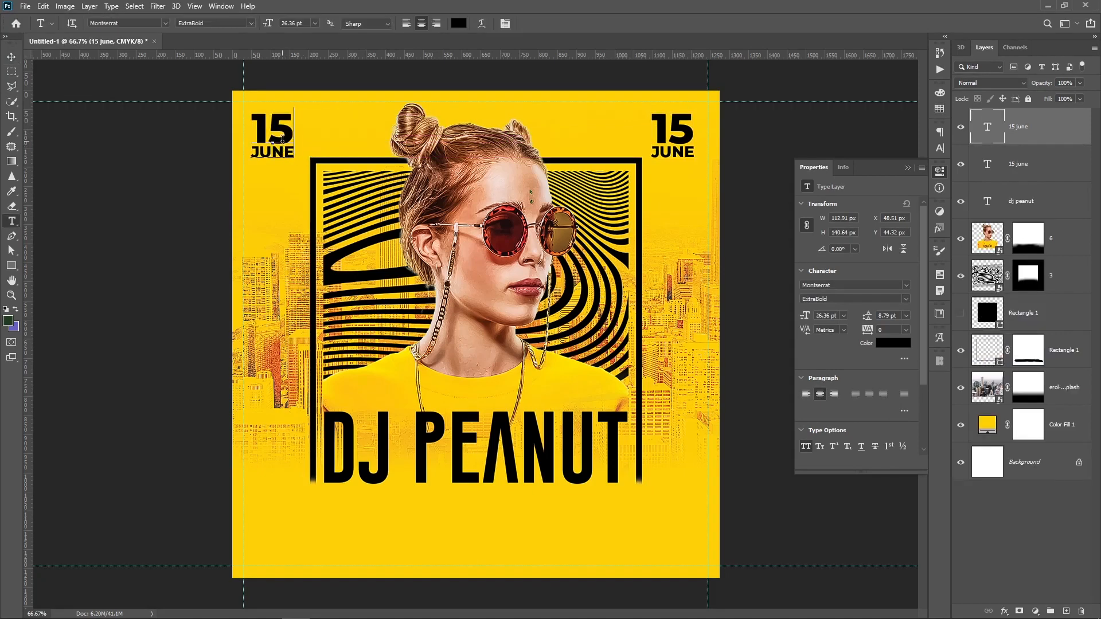
click(283, 143)
key(ctrl+a)
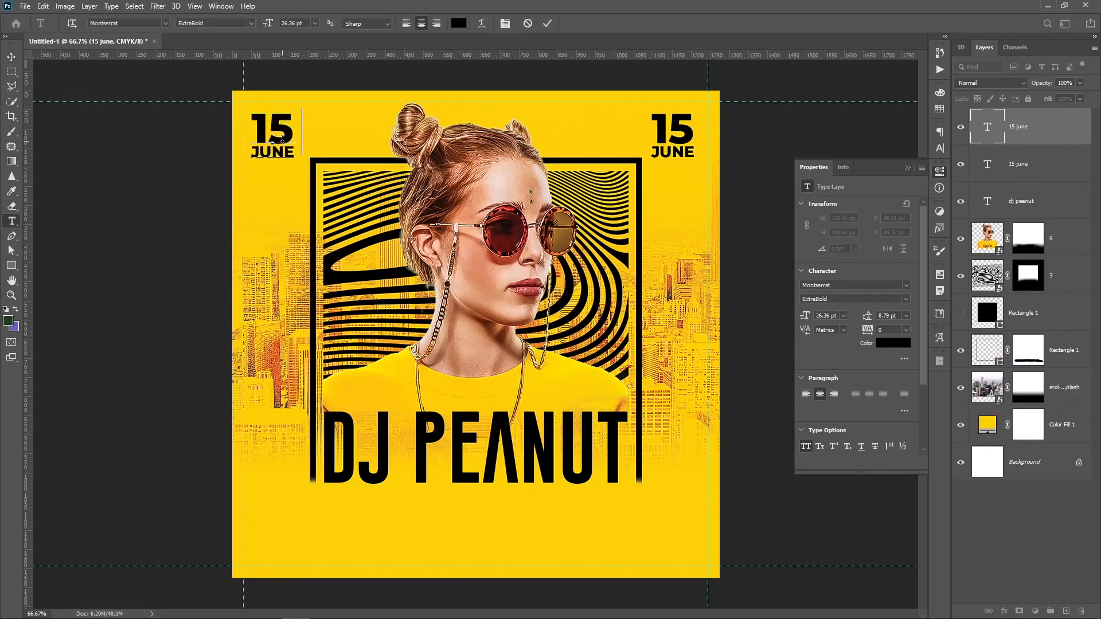
text(LADIES)
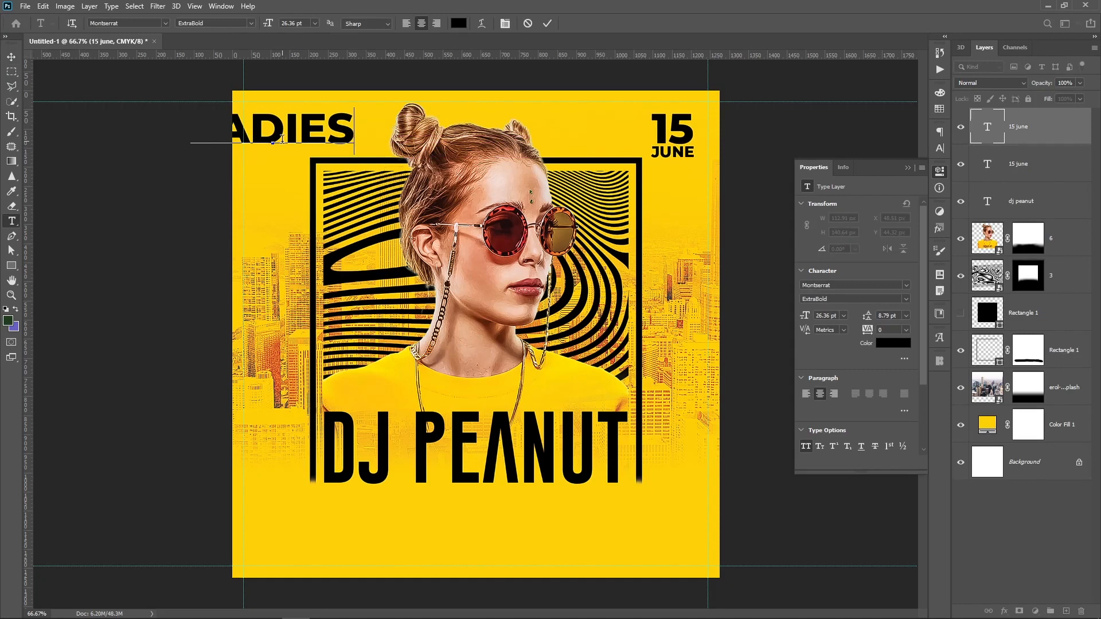
key(Return)
text(FREE)
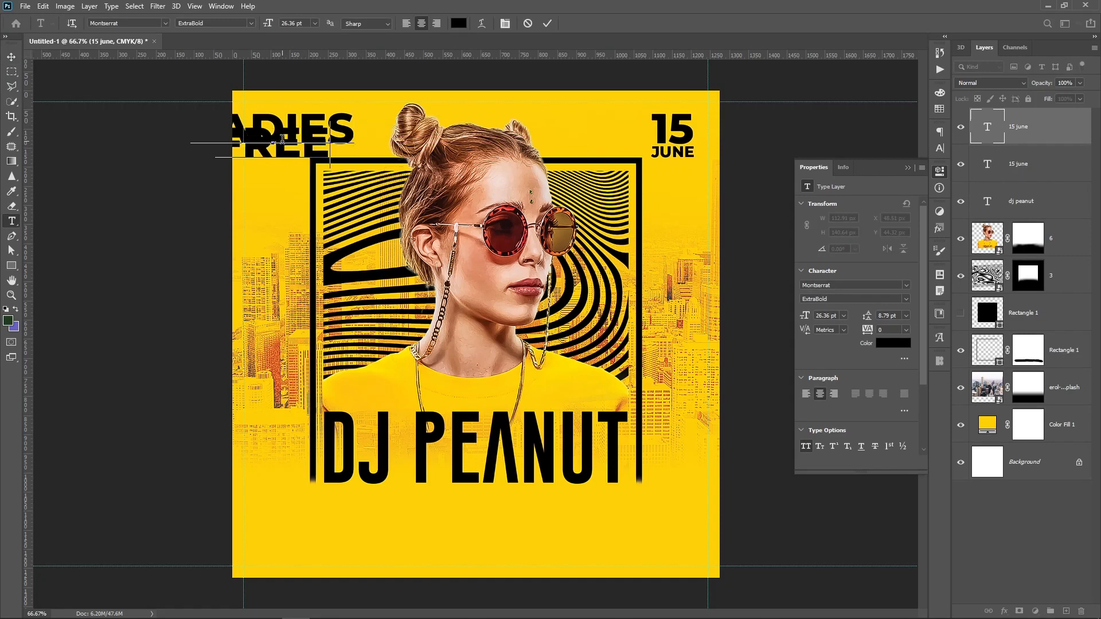
key(ctrl+Return)
Step: Scale the LADIES FREE text down to about 228 x 85 px and place it inside the poster's upper-left margin
key(ctrl+t)
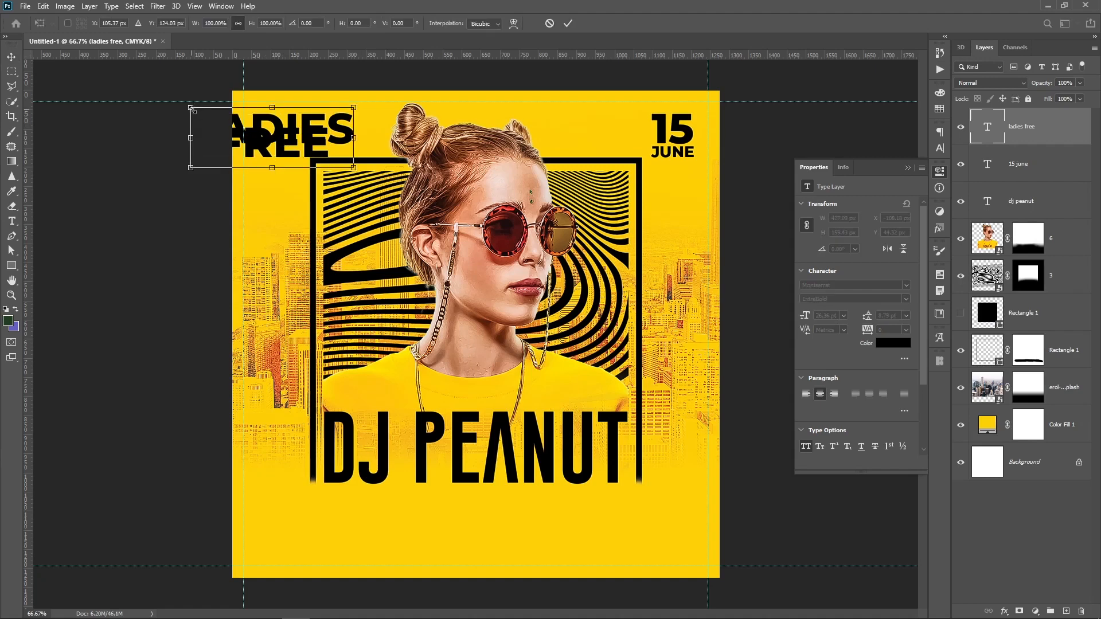
drag(191, 108, 290, 131)
key(Return)
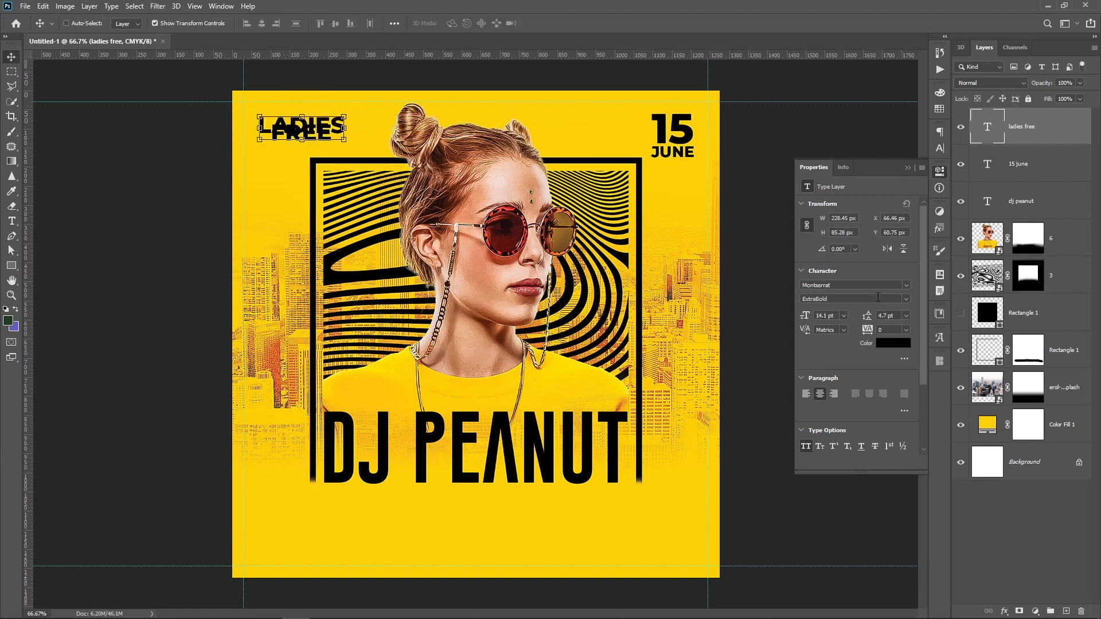
Step: Set the LADIES FREE text's leading to 11 pt and left-align its lines
click(899, 316)
key(Up)
key(Up)
key(Up)
key(Up)
key(Up)
key(Up)
key(Up)
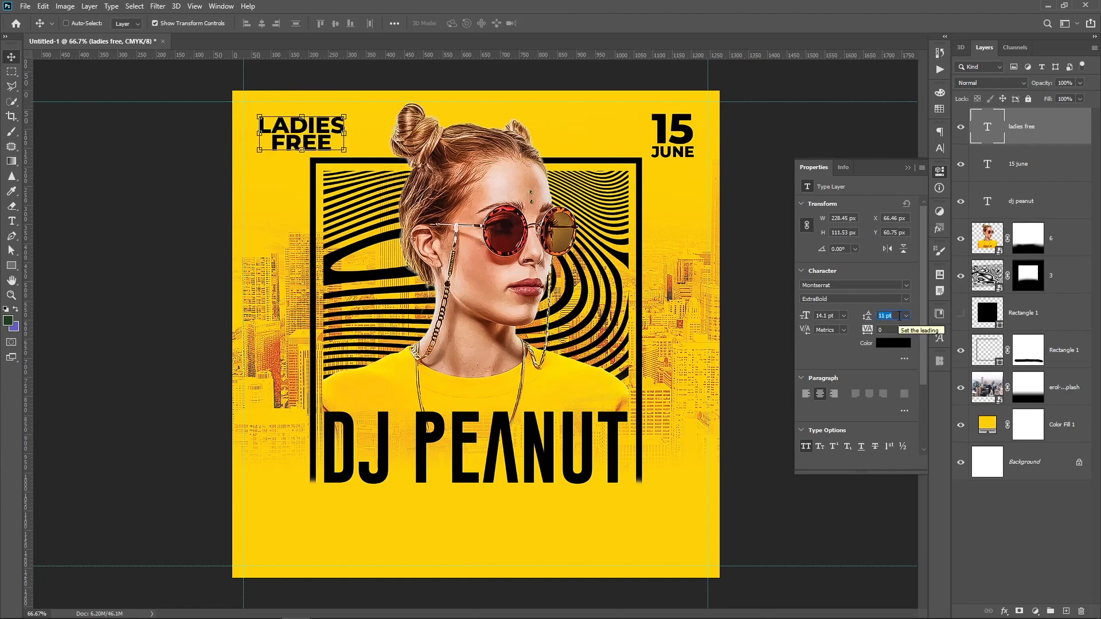
click(806, 395)
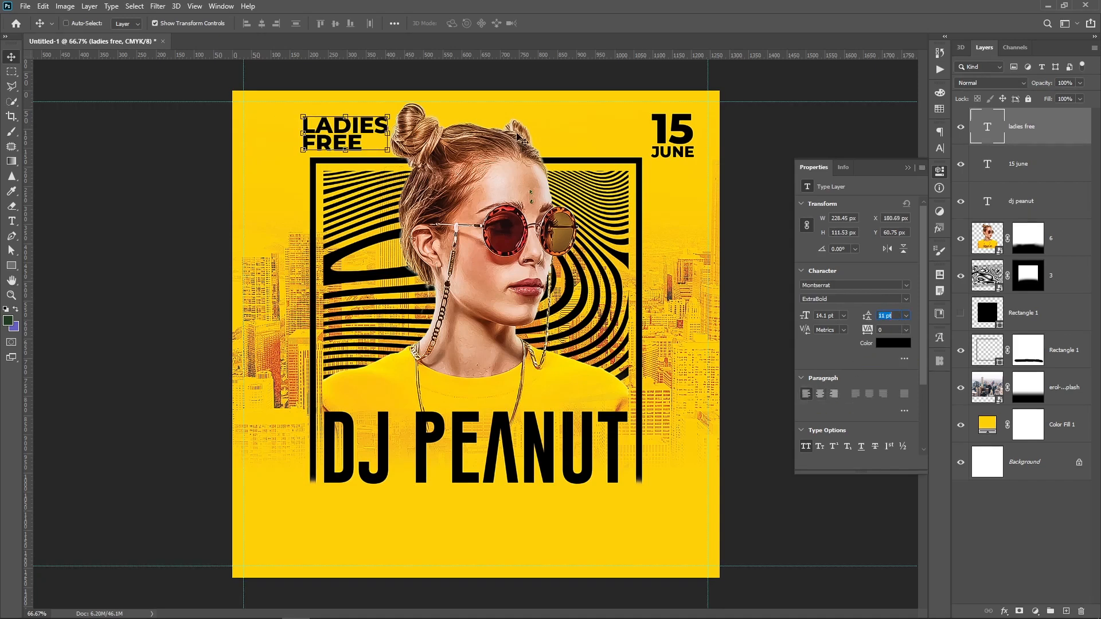
Step: Move the LADIES FREE text back into the upper-left margin and scale it down to about 185 x 90 px
drag(523, 134, 328, 147)
key(ctrl+z)
key(Return)
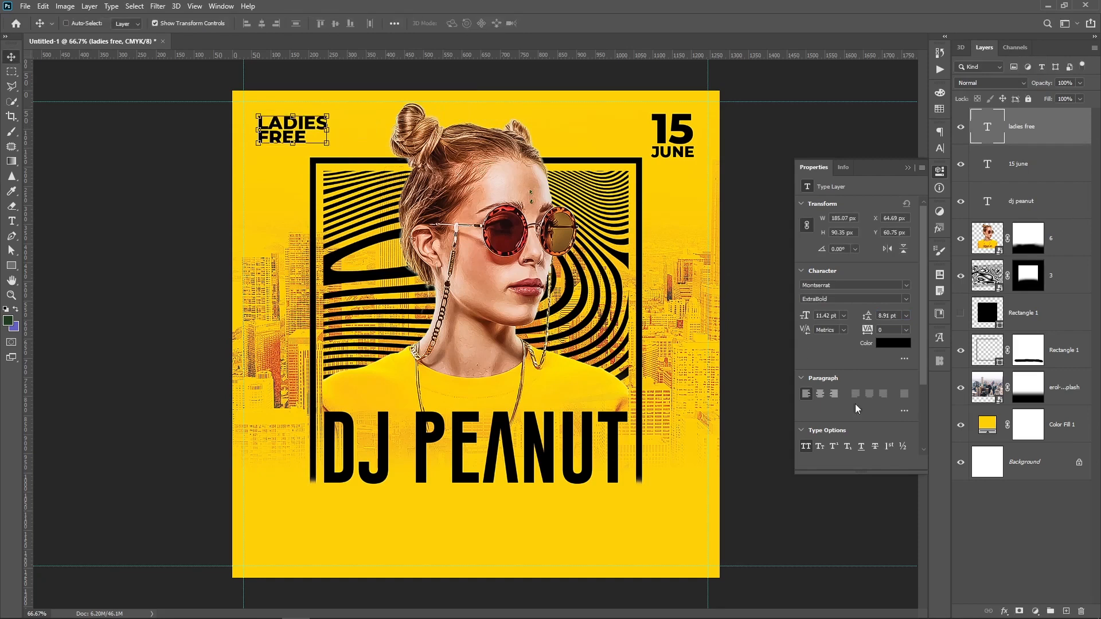
Step: Add a new text layer with the letter B below the DJ PEANUT title and set its font size to 12 pt
click(1006, 514)
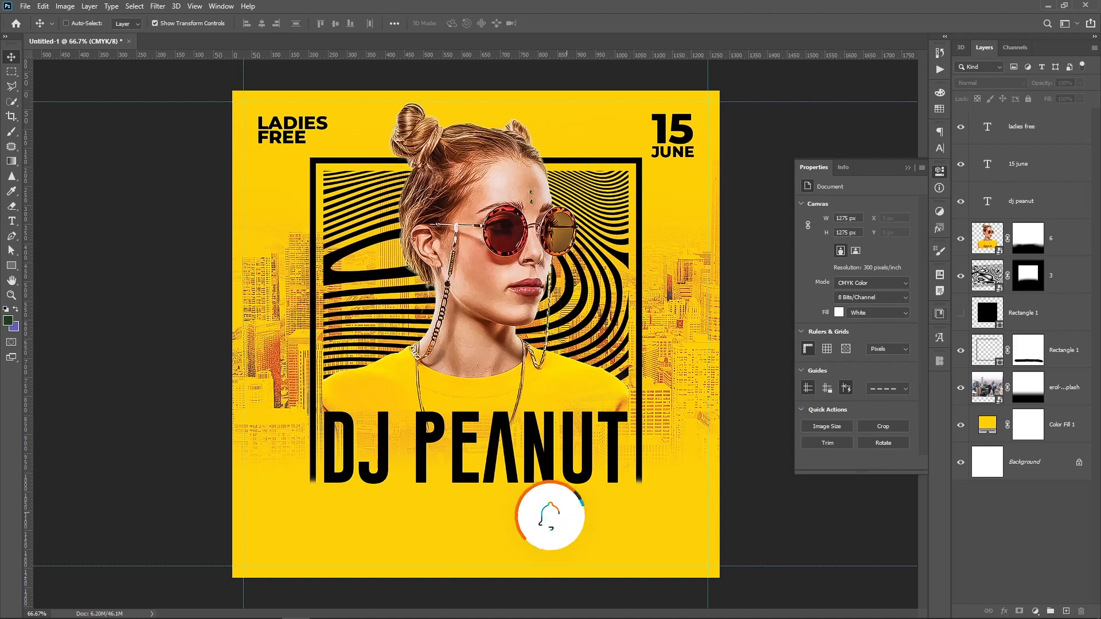
key(t)
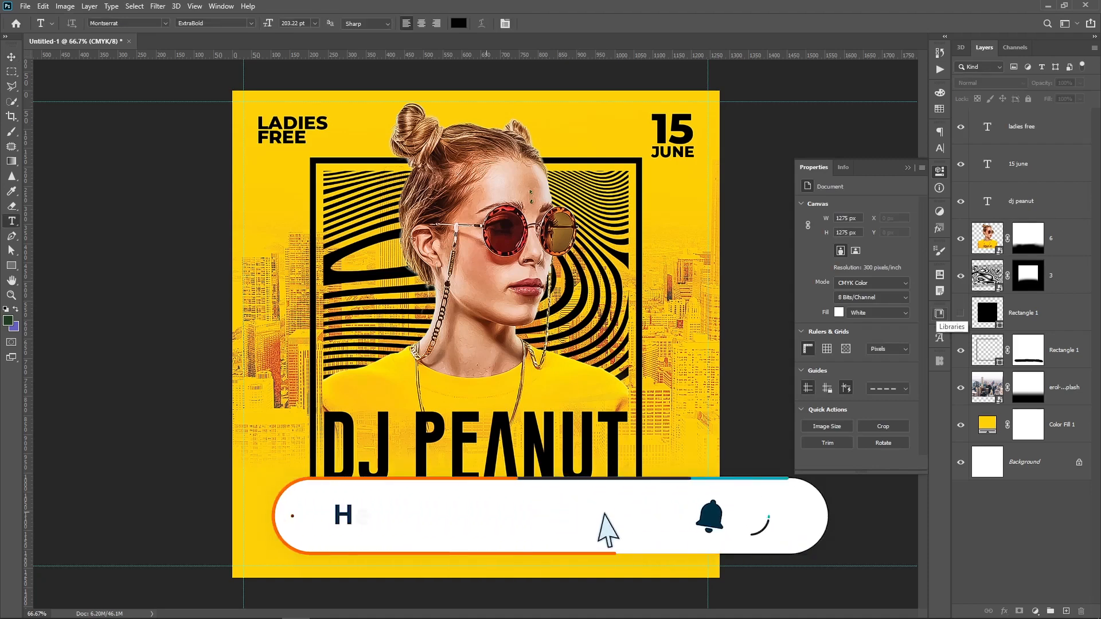
click(465, 512)
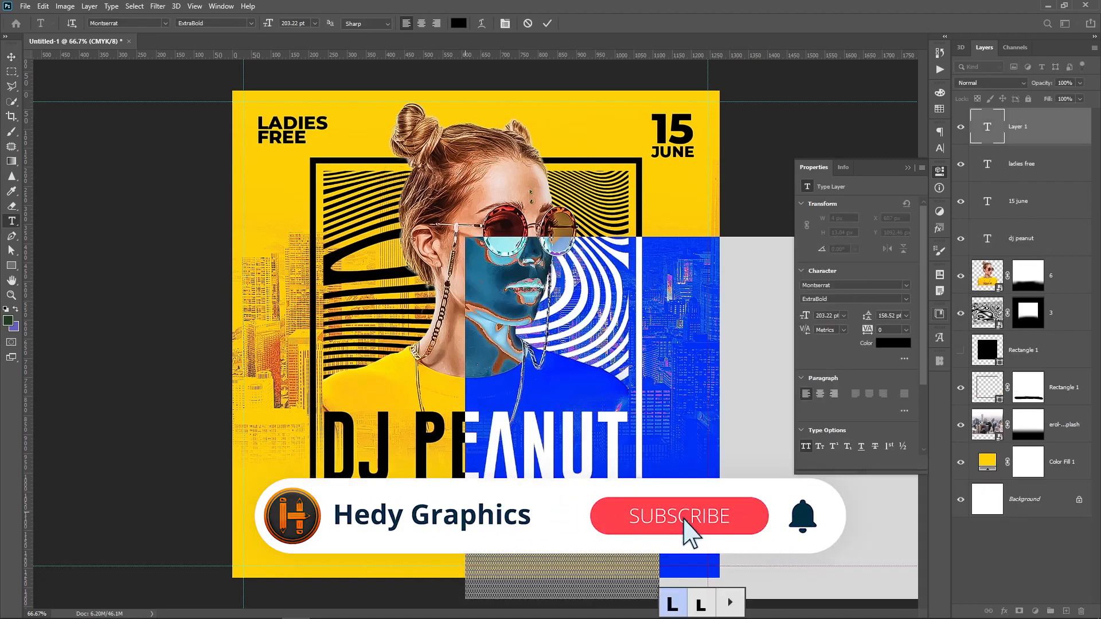
text(B)
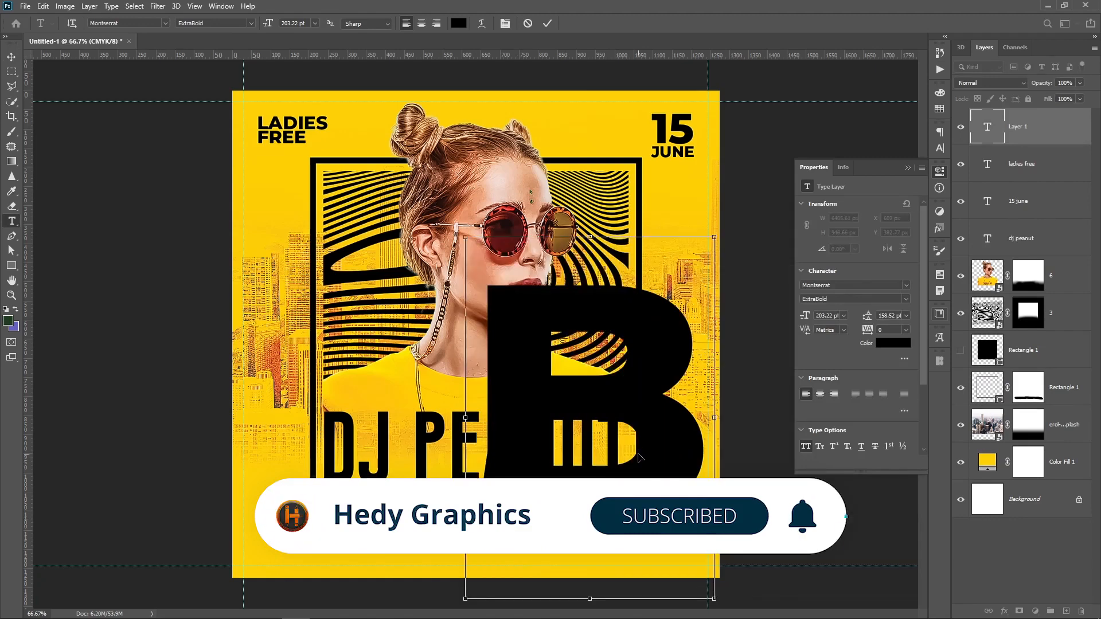
key(ctrl+Return)
key(v)
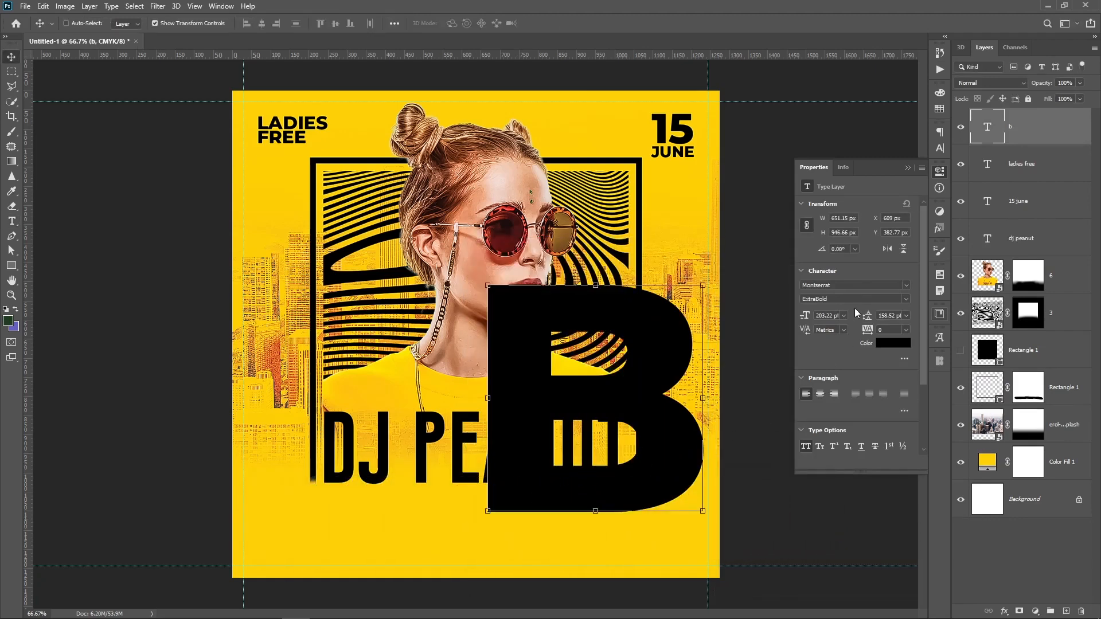
click(829, 315)
text(12)
key(Return)
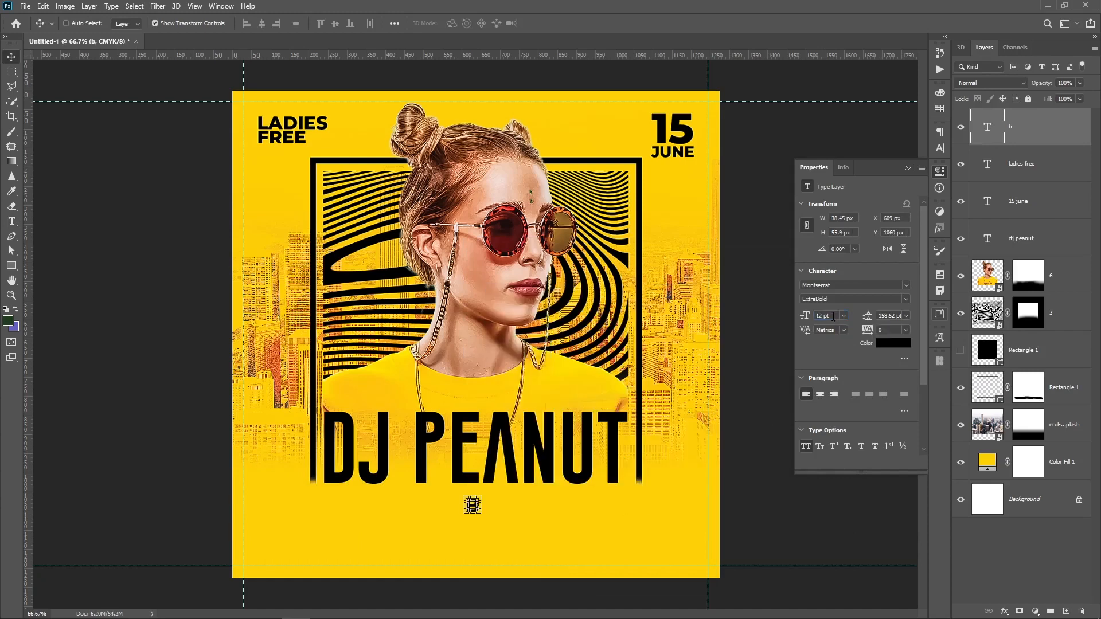
Step: Move the small B text further left under the title and replace its wording with "HOOKAH - BEER - FOOD"
drag(526, 516, 357, 513)
key(t)
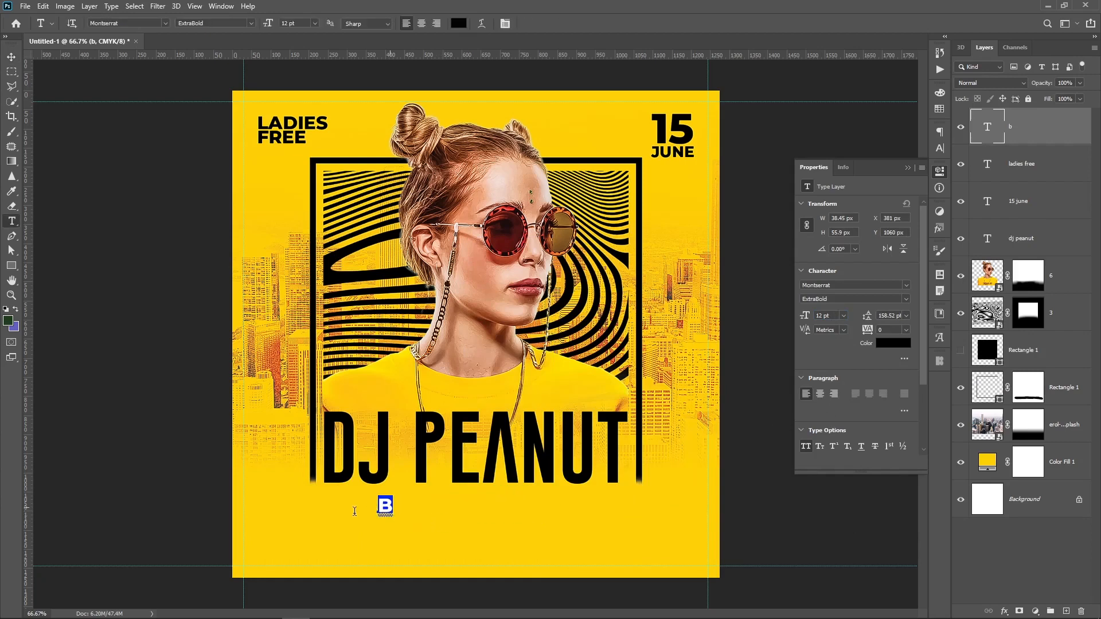
text(HO)
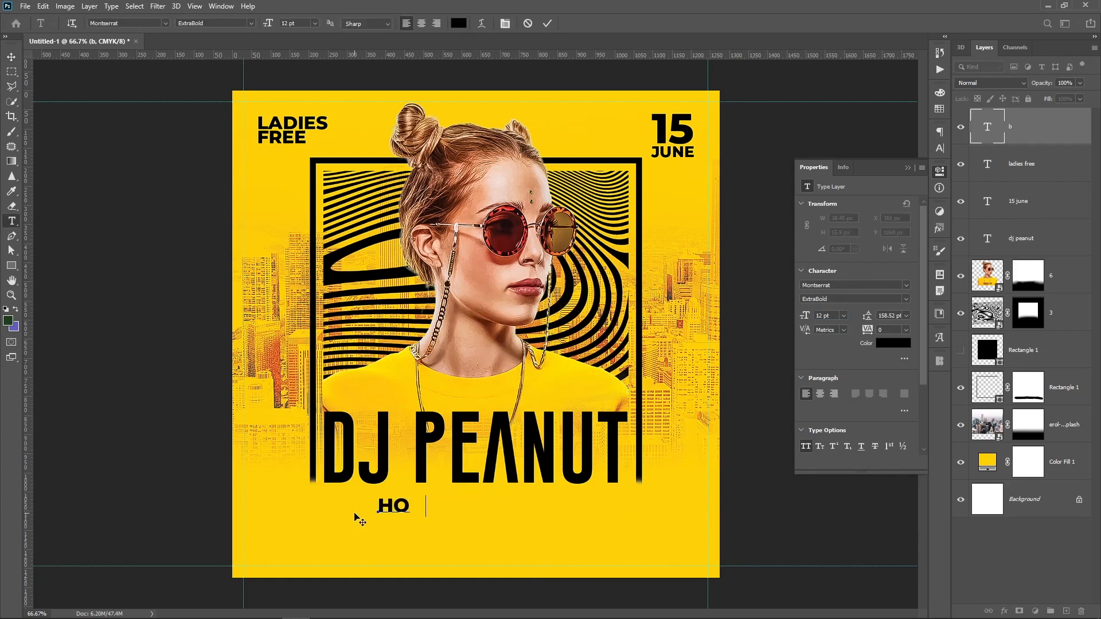
text(OKAH)
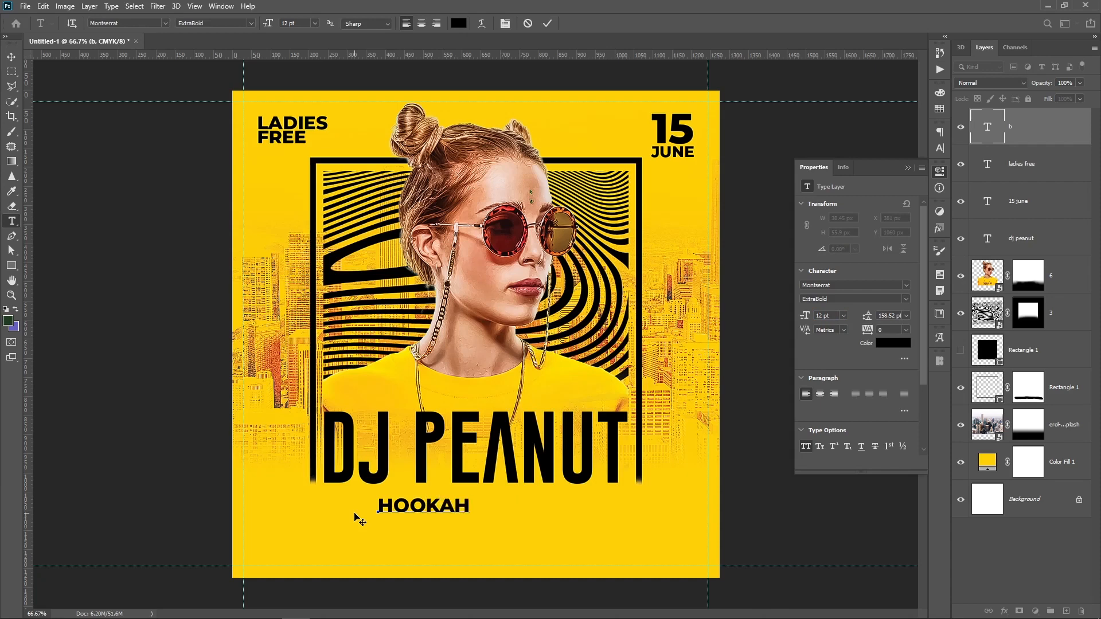
text( - BEER - )
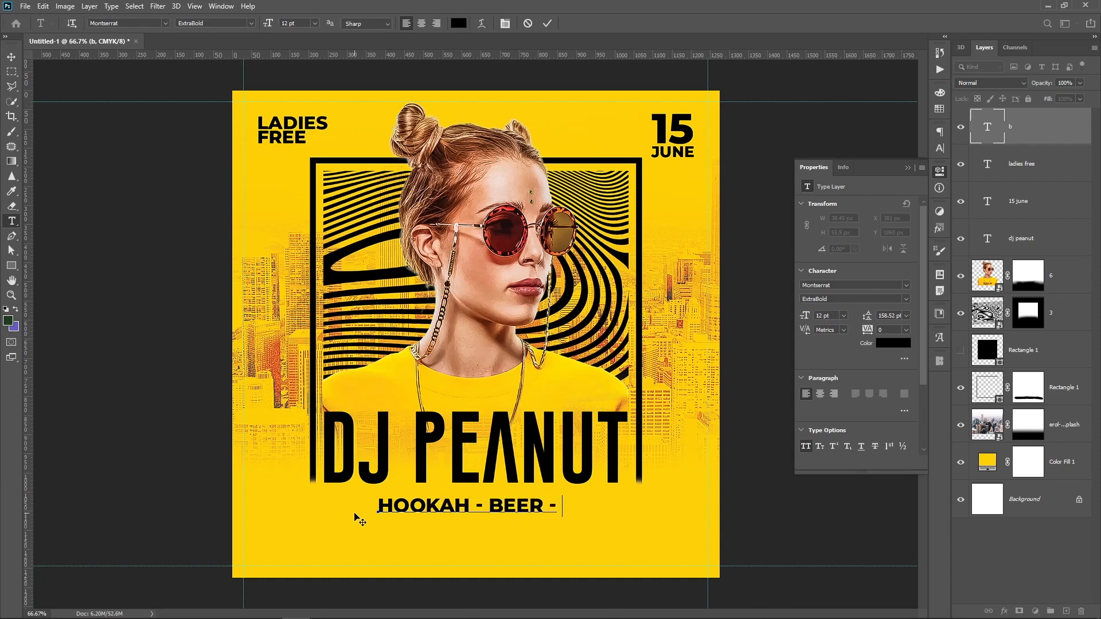
text(FOOD)
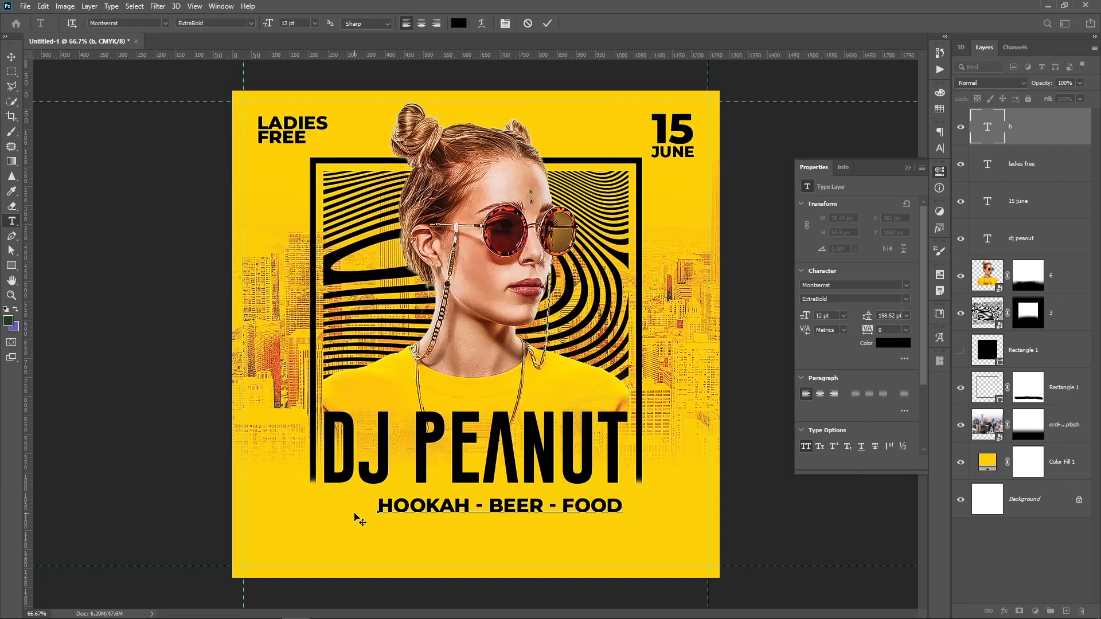
key(ctrl+Return)
key(v)
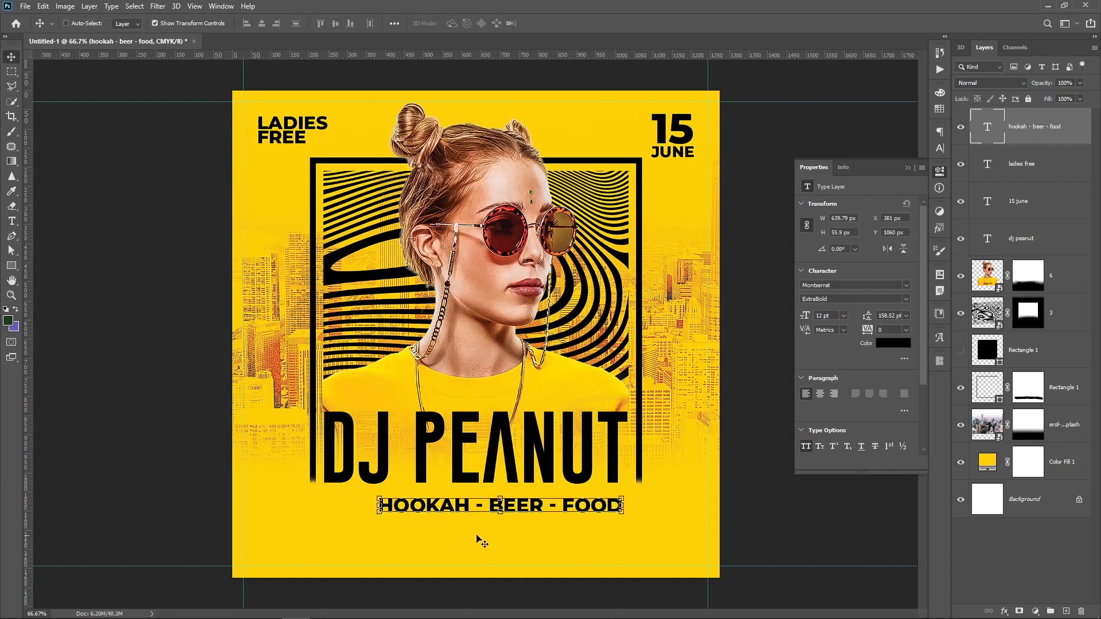
Step: Scale the HOOKAH - BEER - FOOD text up to about 676 x 59 px and center it horizontally on the background
key(ctrl+t)
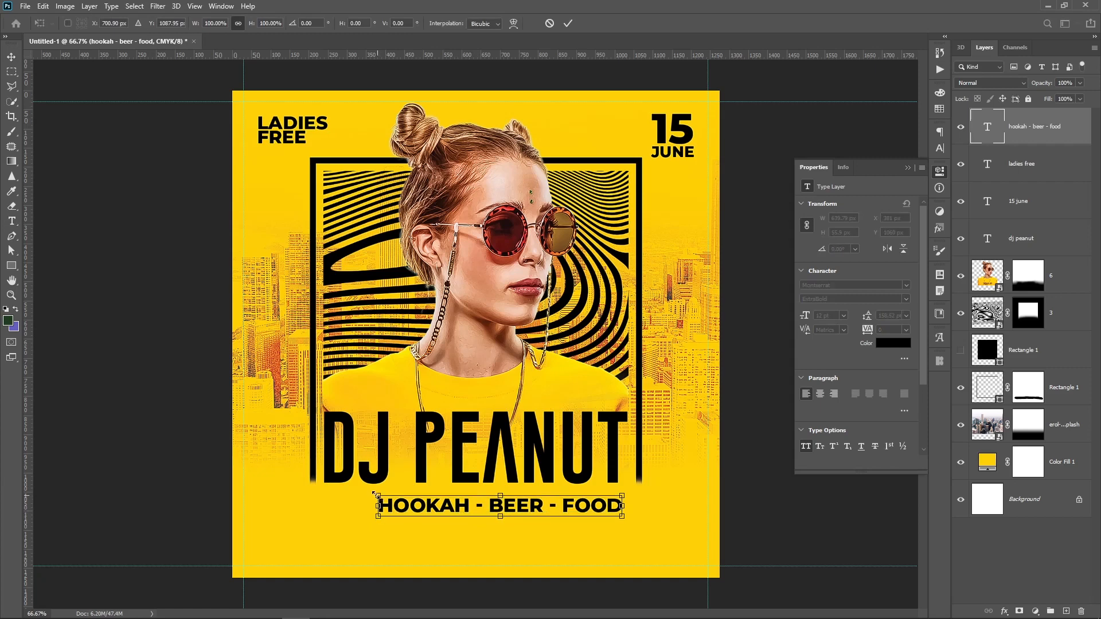
drag(378, 497, 362, 491)
key(Return)
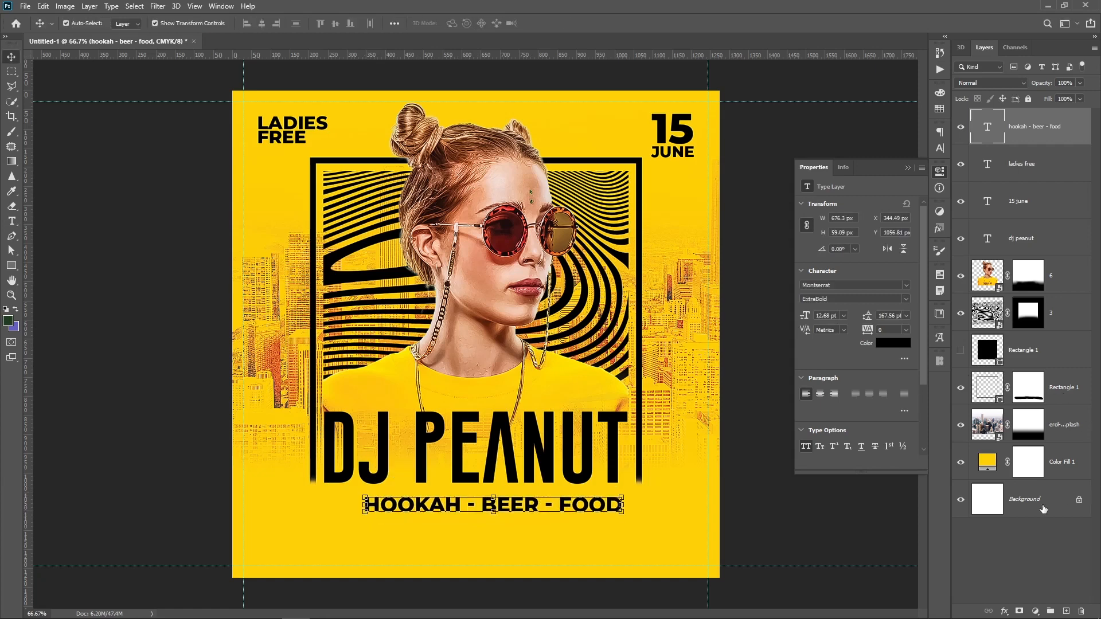
ctrl+click(1038, 499)
click(261, 23)
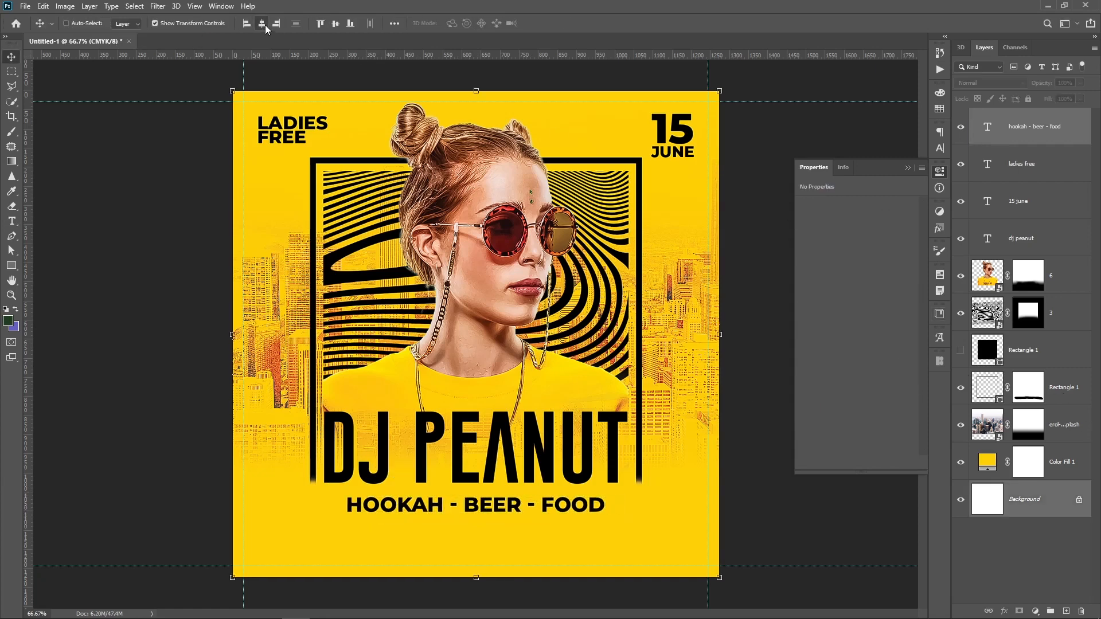
Step: Set the font style of the HOOKAH - BEER - FOOD text to Black
click(1042, 135)
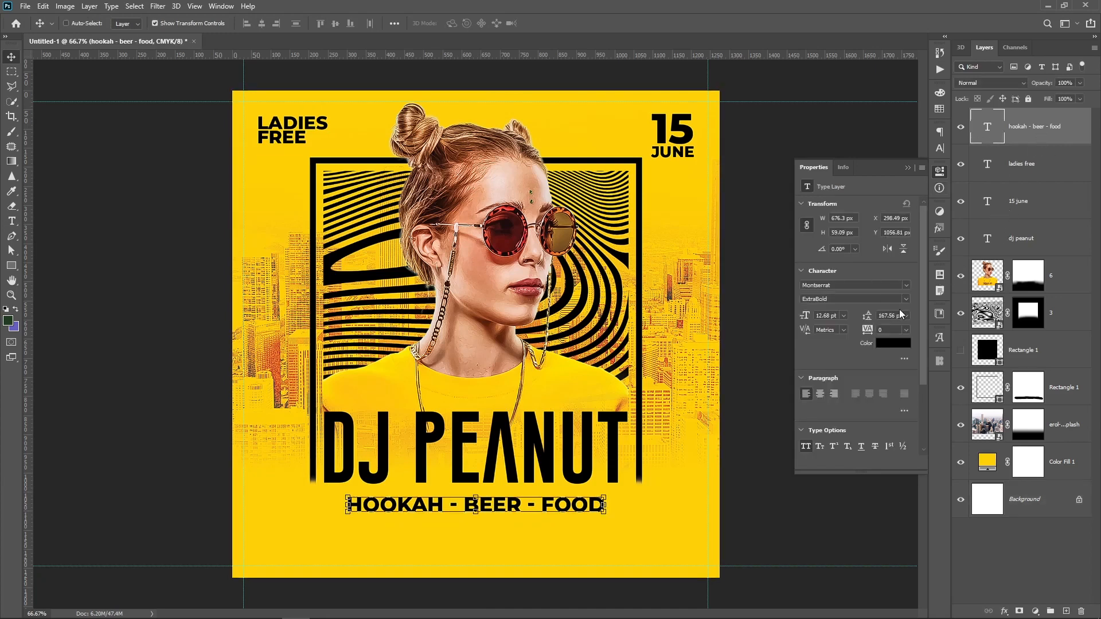
click(904, 301)
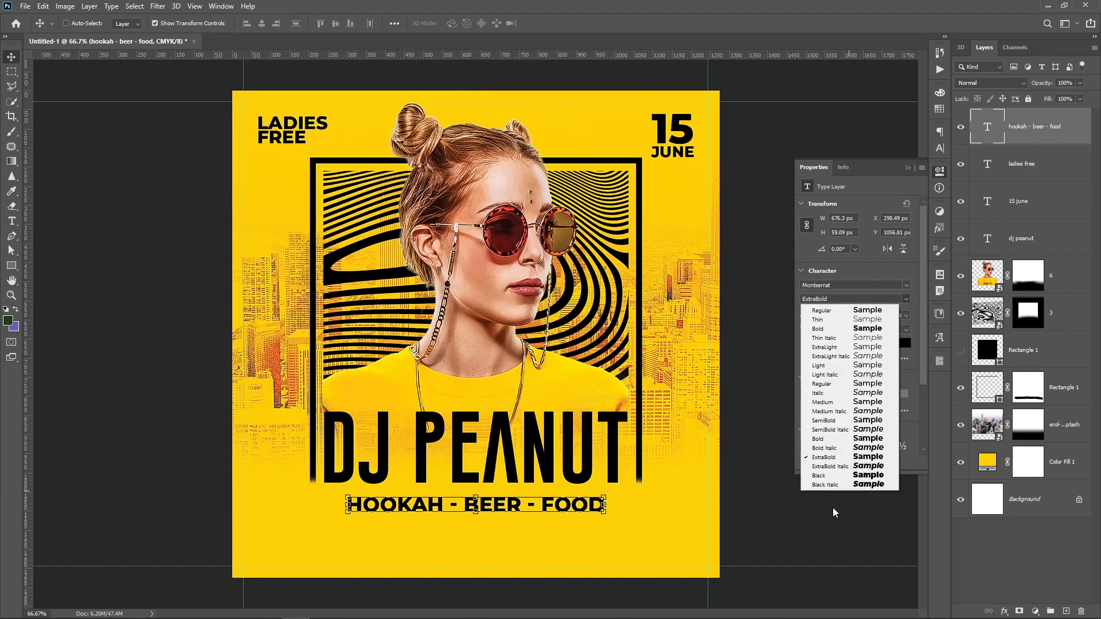
click(838, 476)
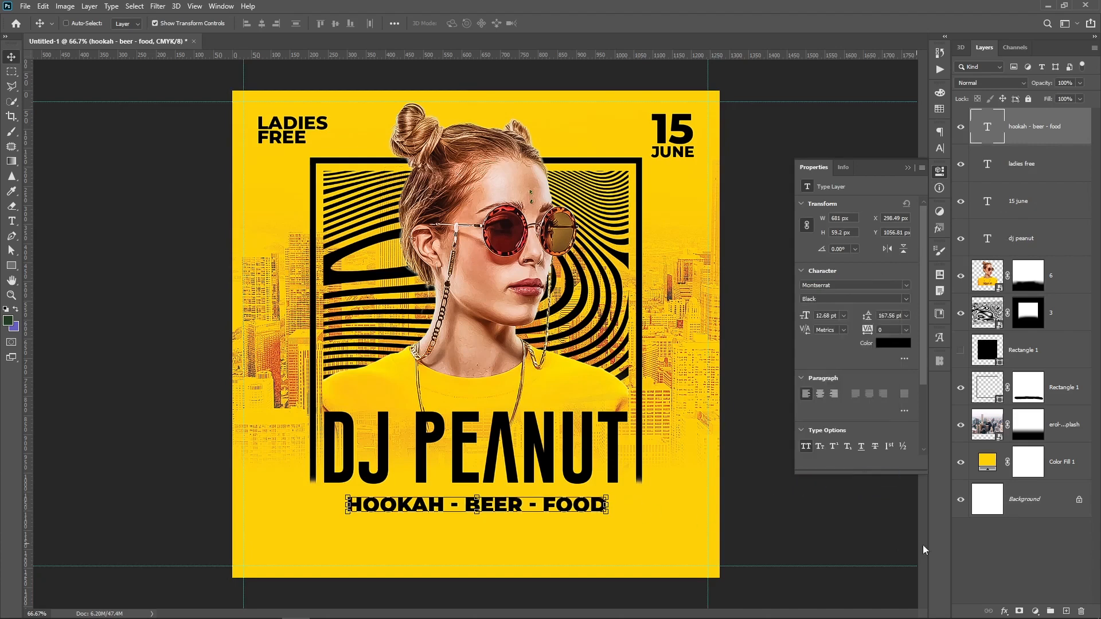
Step: Add a text layer below the HOOKAH line reading "FREE ENTRY . FREE PARKING . FREE DRINK" with the venue address on a second line
click(995, 554)
key(t)
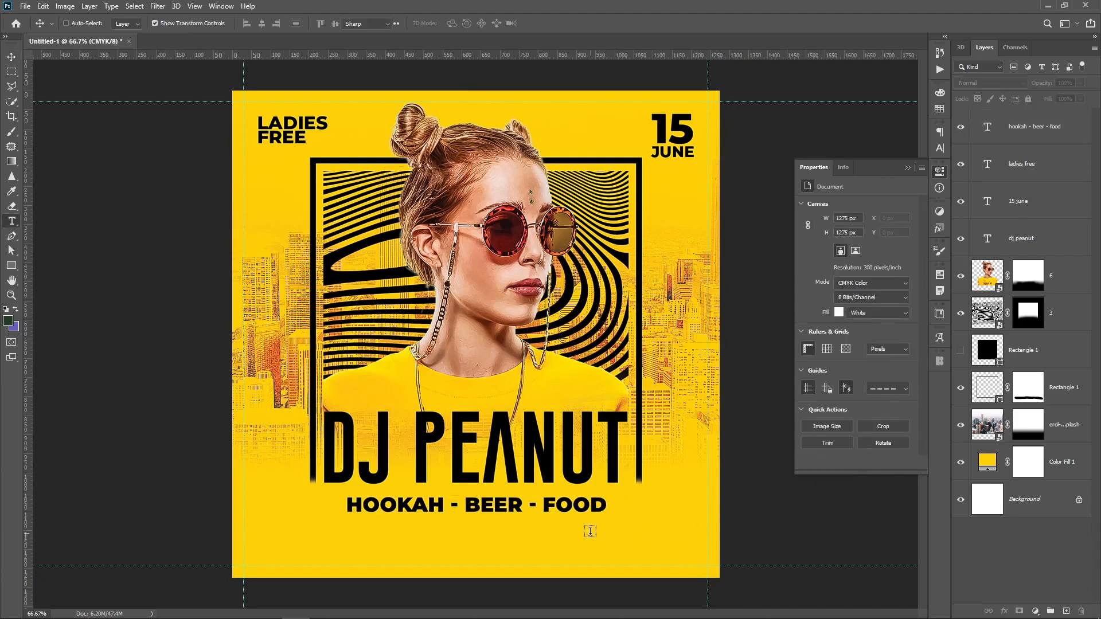
click(503, 542)
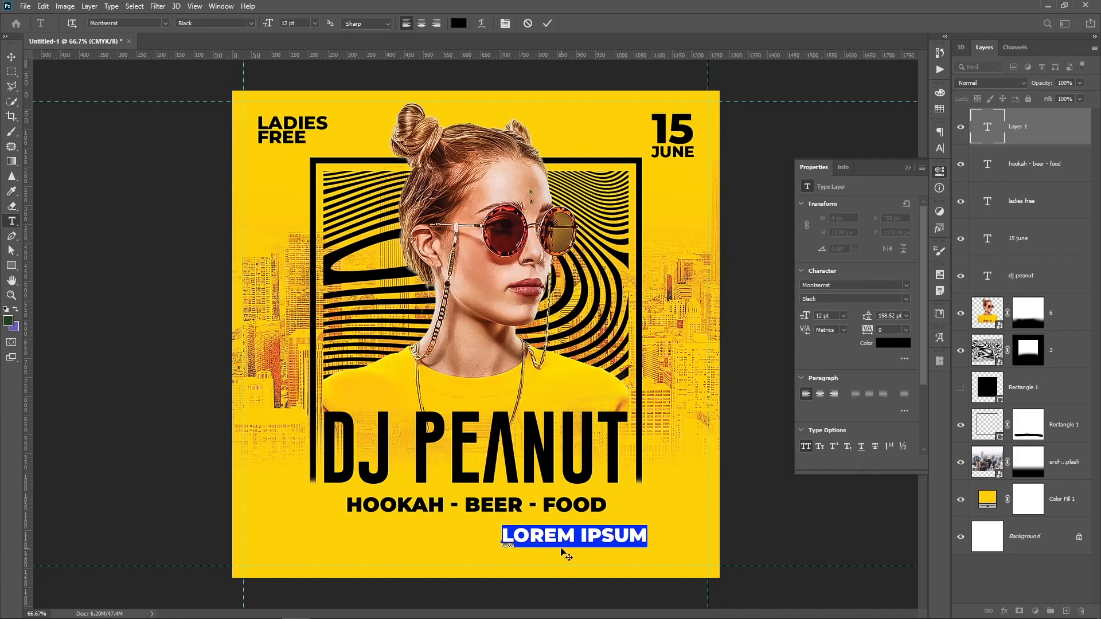
text(free entry)
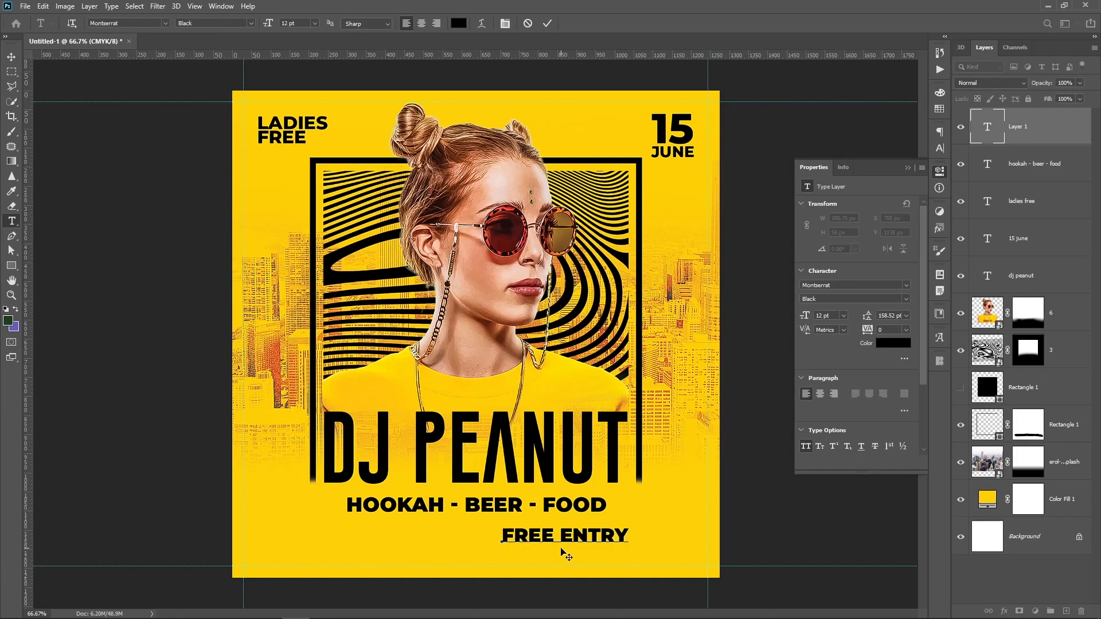
text( -)
key(BackSpace)
key(BackSpace)
key(BackSpace)
key(BackSpace)
text(. FREE P)
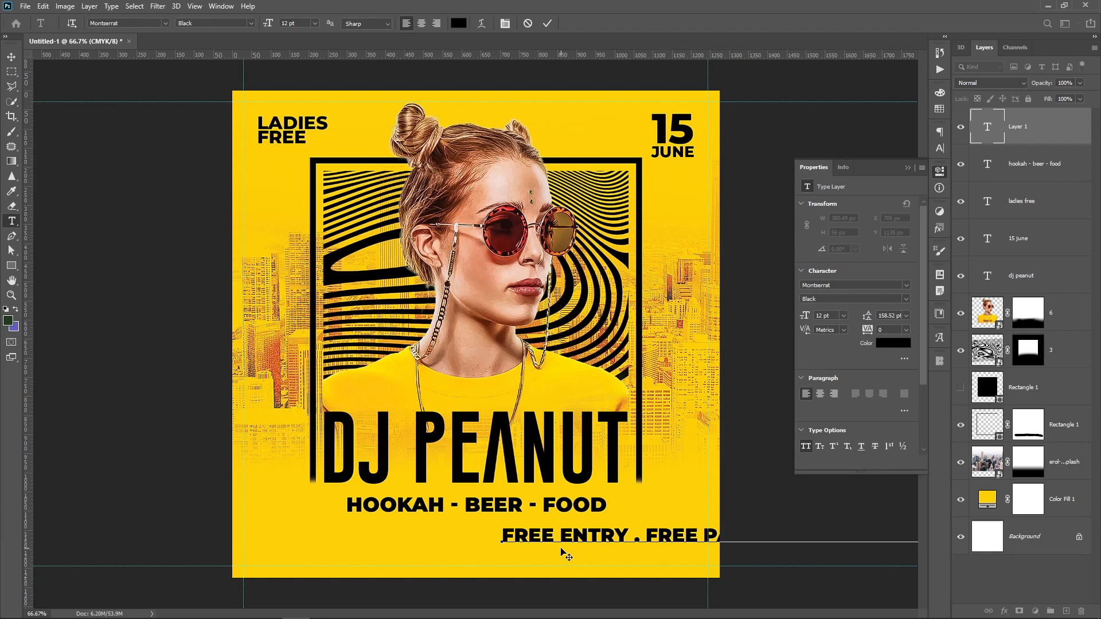
key(ctrl+Return)
key(v)
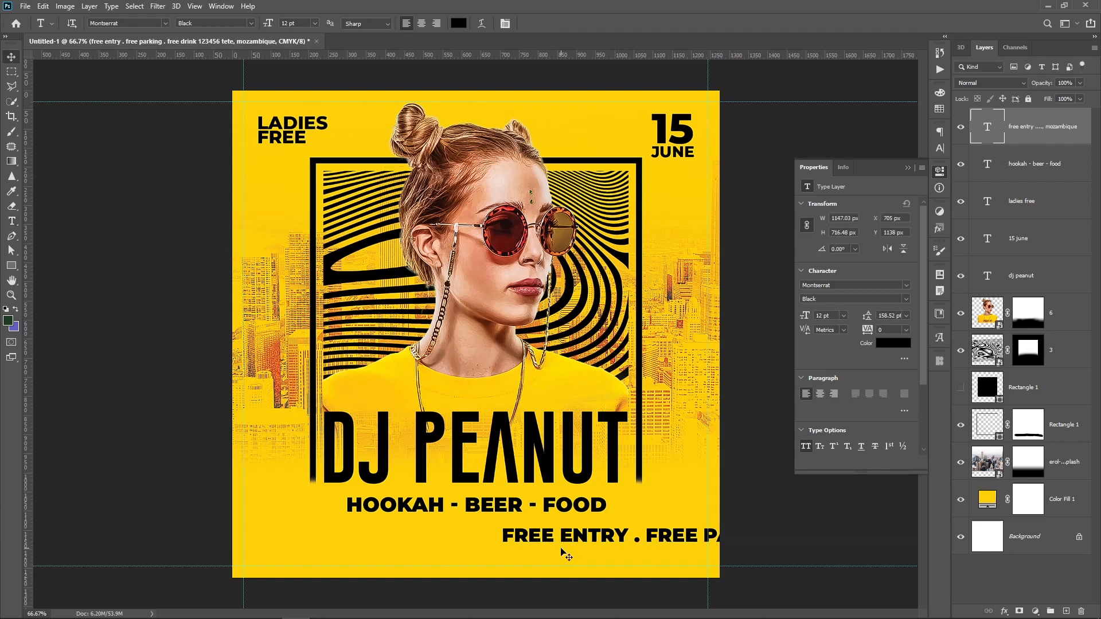
Step: Move the two-line details text up and left onto the poster and set its leading to 14 pt
drag(565, 555, 397, 391)
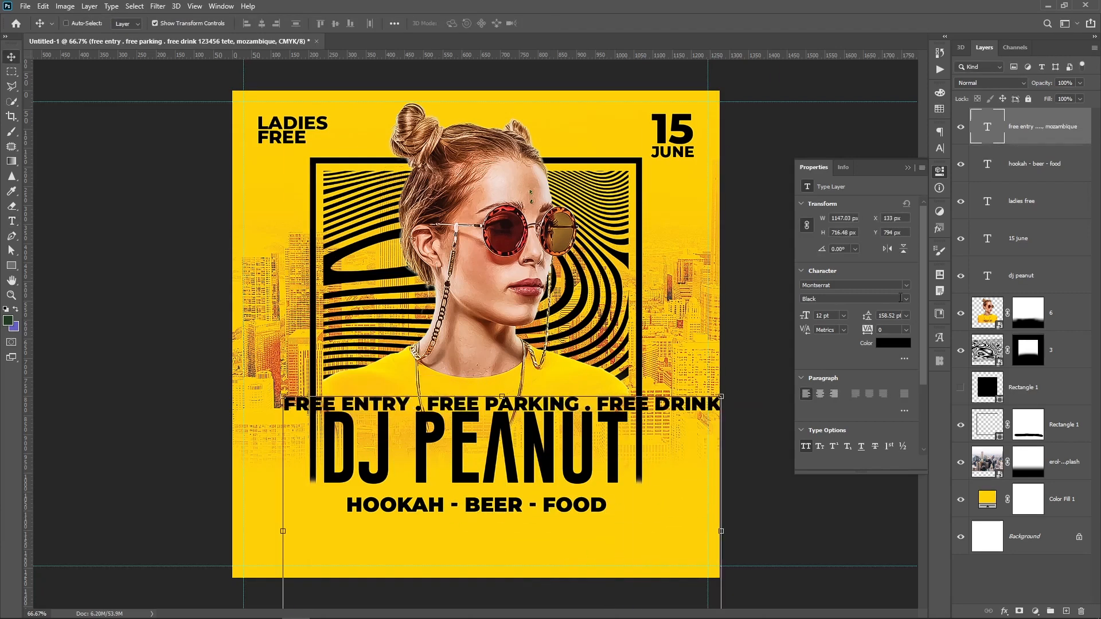
double_click(895, 315)
text(14)
key(Return)
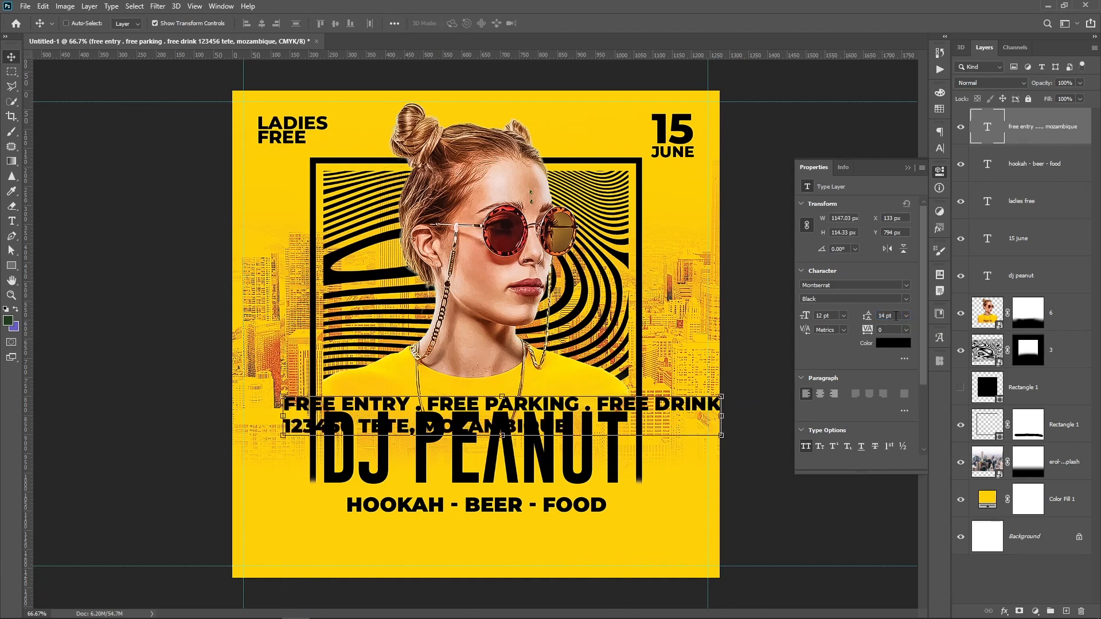
Step: Place the details text below the HOOKAH line and scale it down to about 656 x 65 px
drag(635, 356, 678, 490)
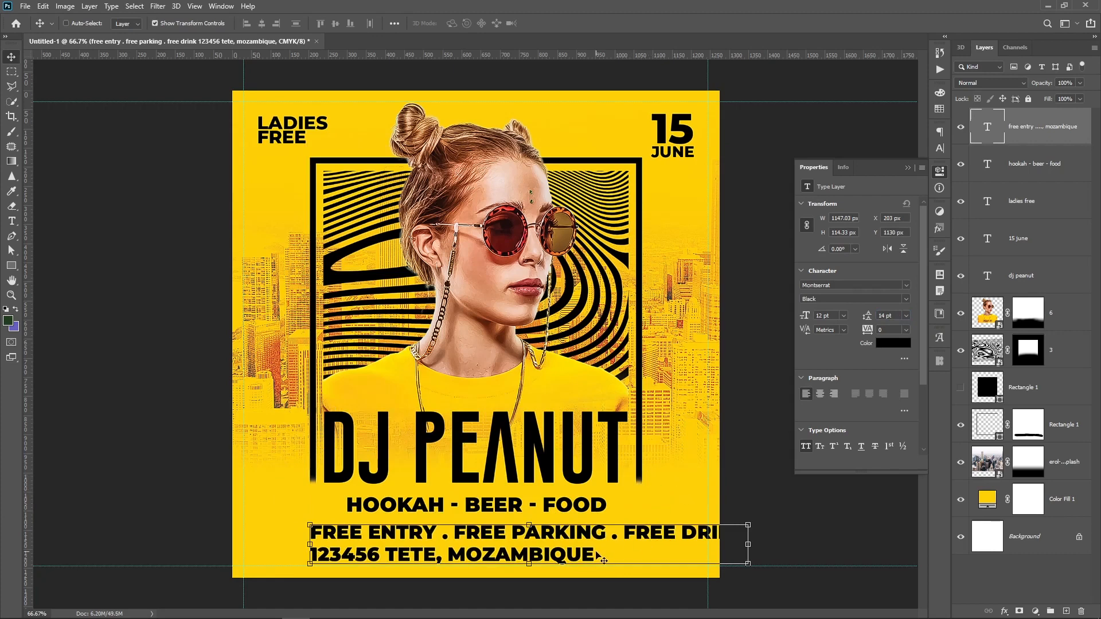
drag(748, 524, 560, 542)
key(Return)
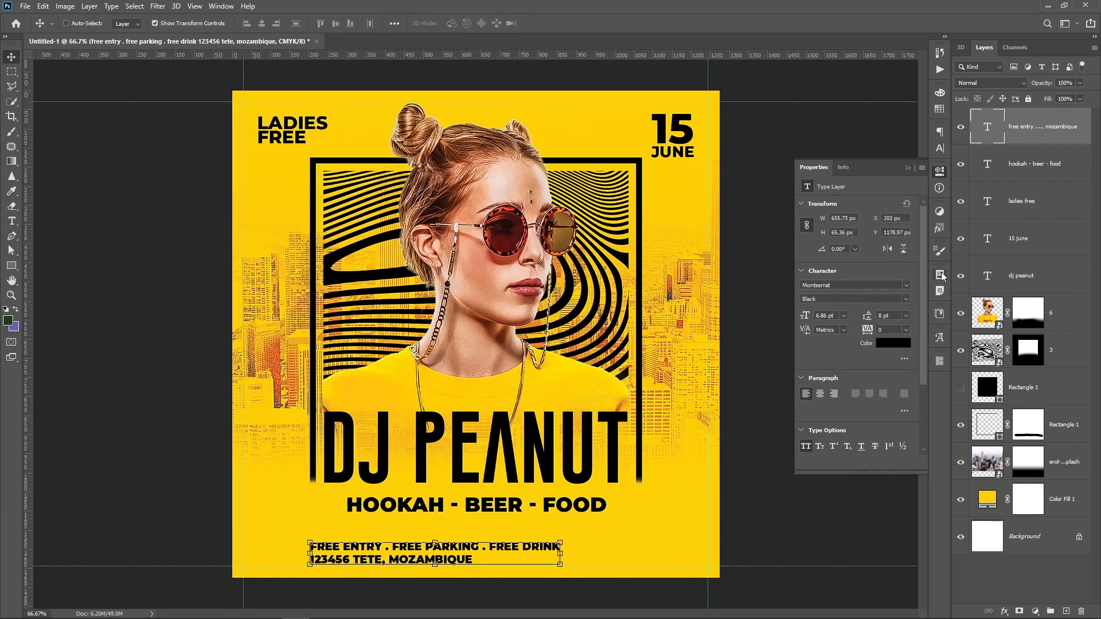
Step: Set the details text's font style to SemiBold and move it up and right, closer beneath the HOOKAH line
click(898, 302)
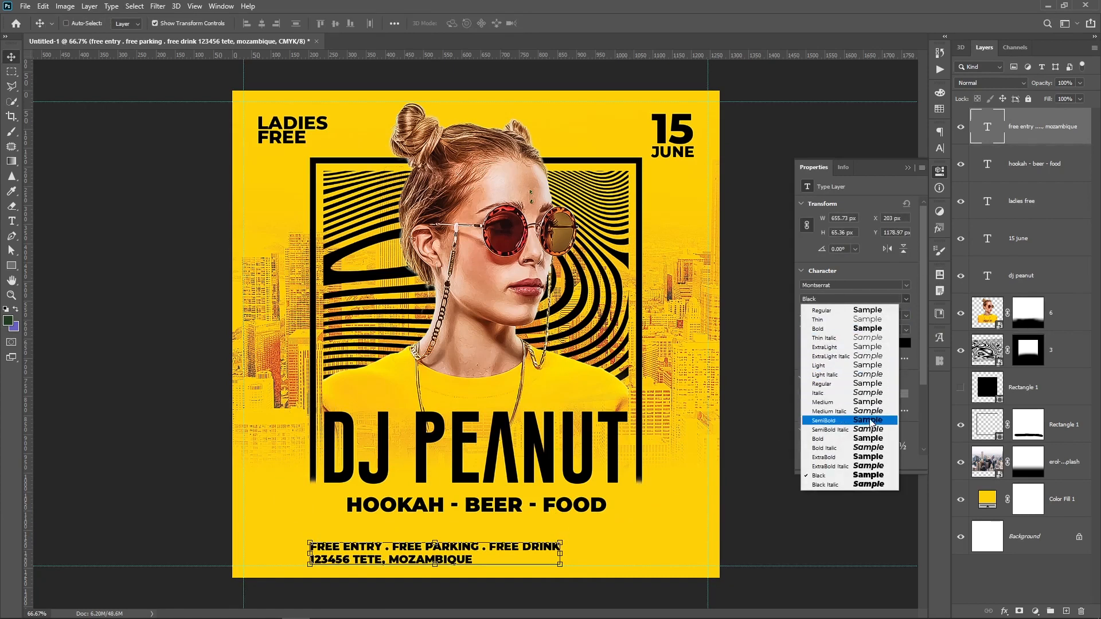
click(831, 420)
drag(373, 555, 427, 541)
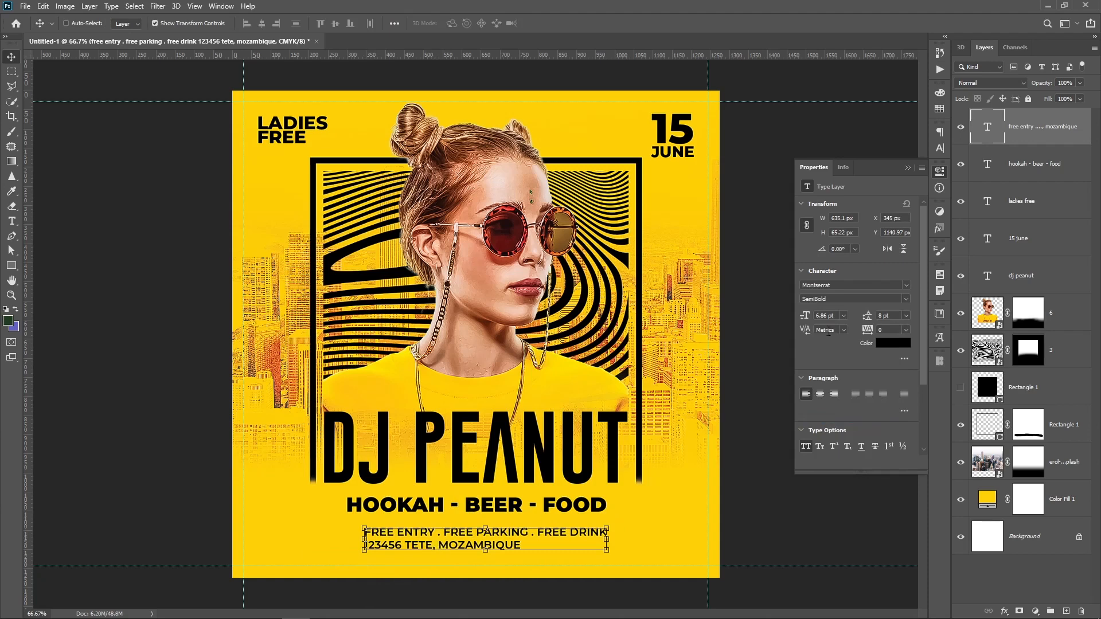
Step: Center-align the details text in the middle beneath the HOOKAH line and set its leading to 7 pt
click(820, 395)
drag(408, 549, 516, 543)
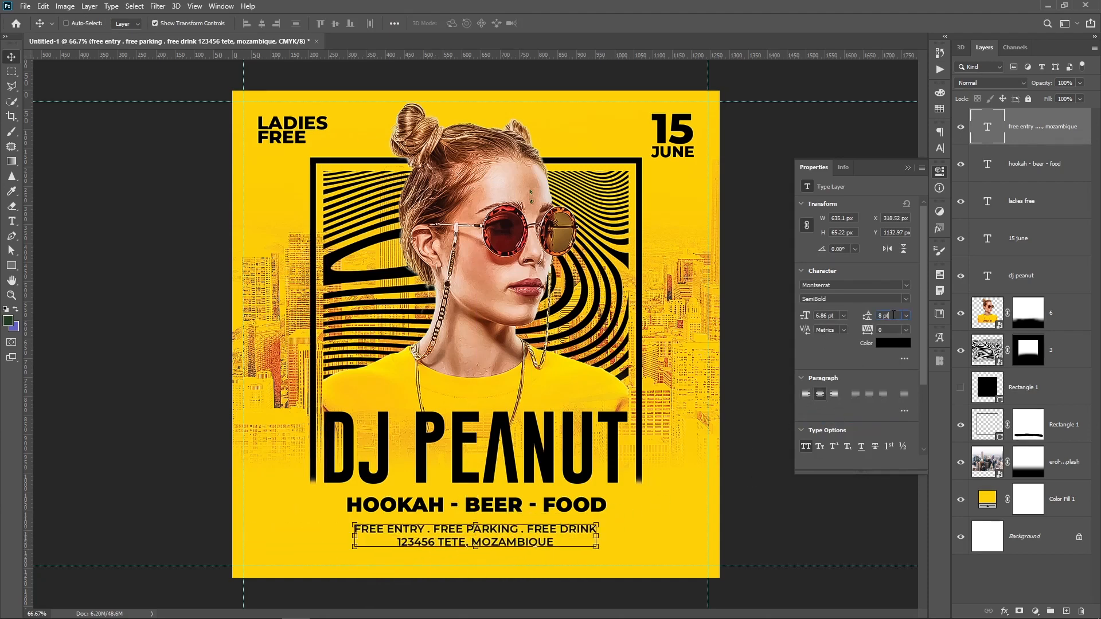
key(Down)
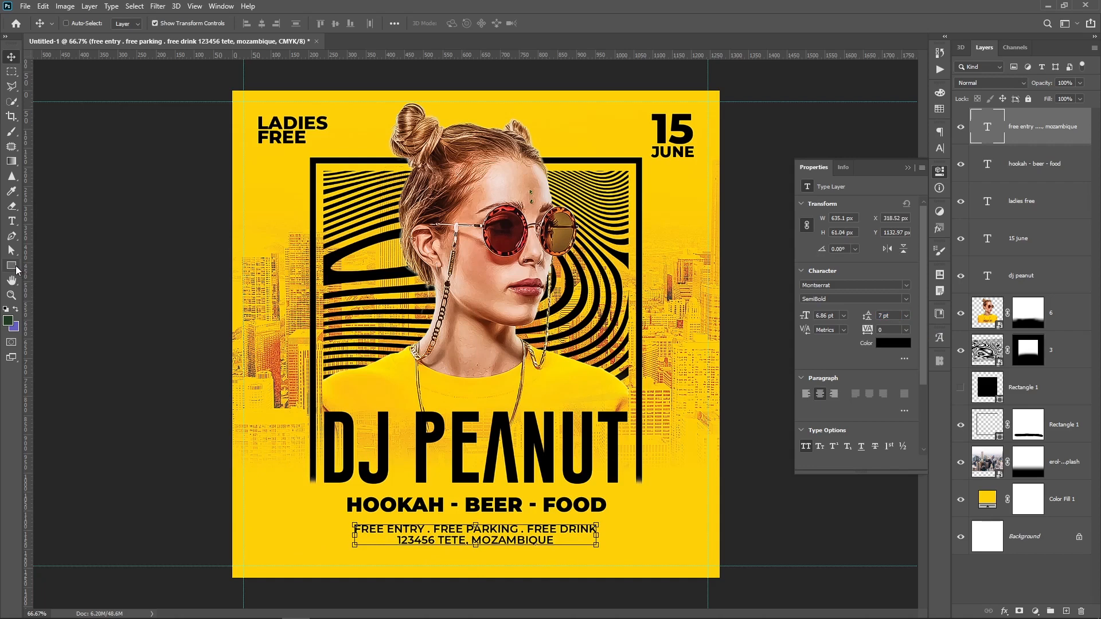
Step: Draw a black rectangle about 1348 x 63 px across the poster's lower edge, extending past both sides
click(11, 265)
drag(469, 554, 726, 563)
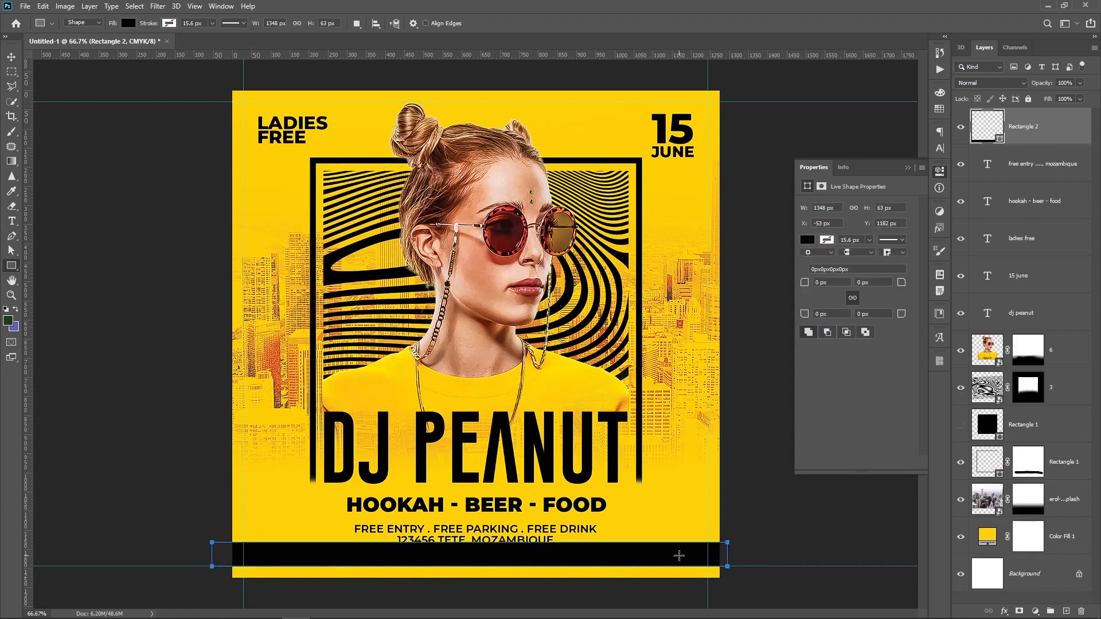
Step: Reduce the black bar's height to about 41 px by lowering its upper edge clear of the address line
key(v)
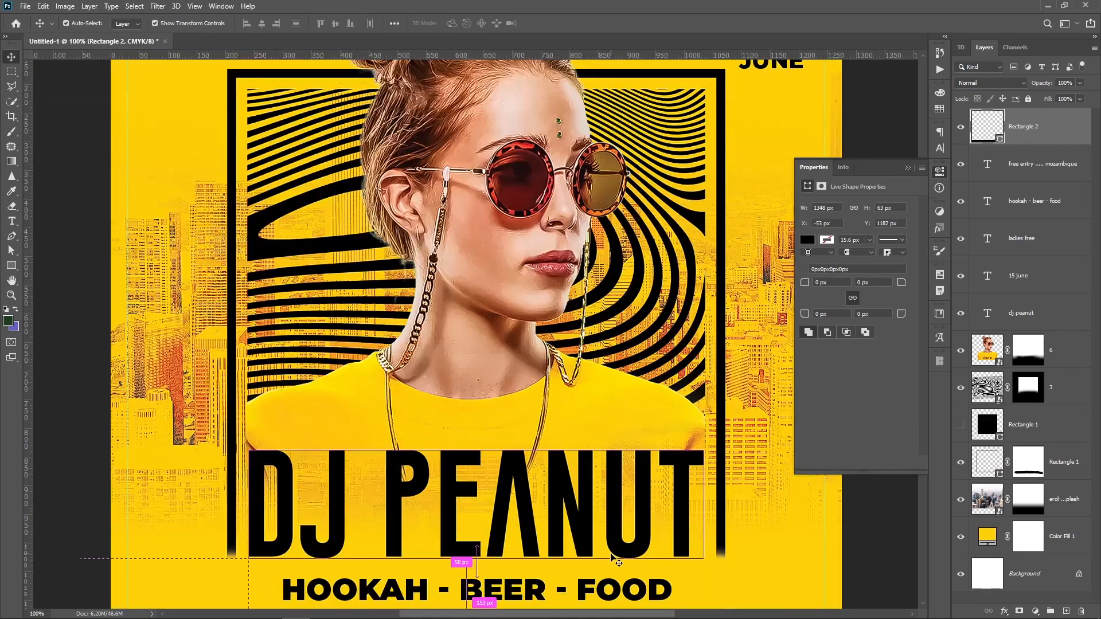
key(ctrl+plus)
drag(597, 560, 643, 225)
key(ctrl+t)
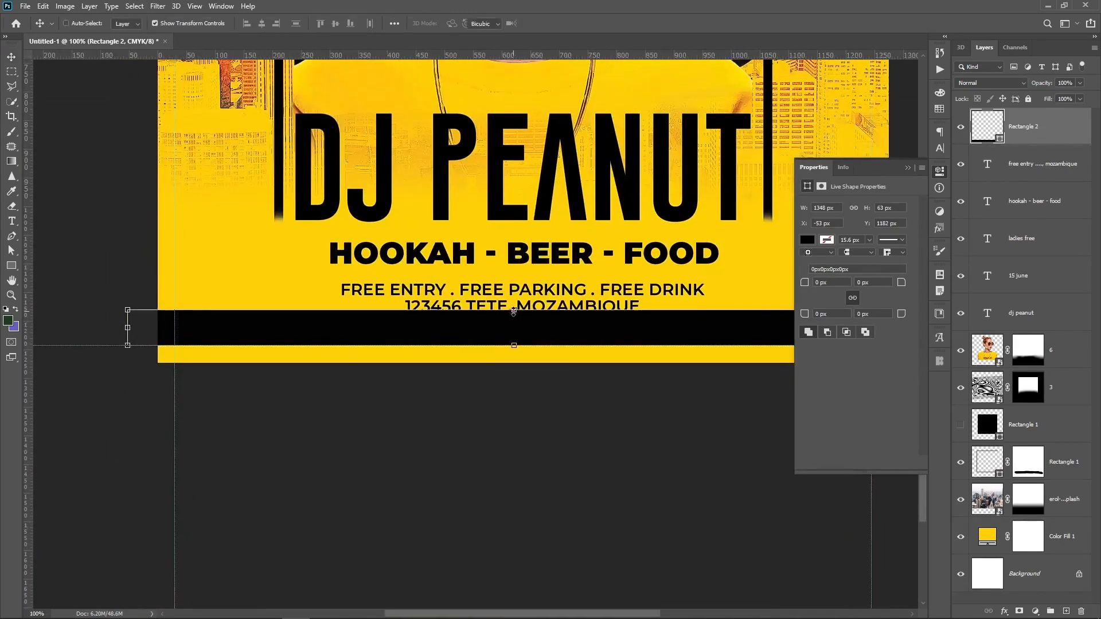
drag(514, 310, 515, 322)
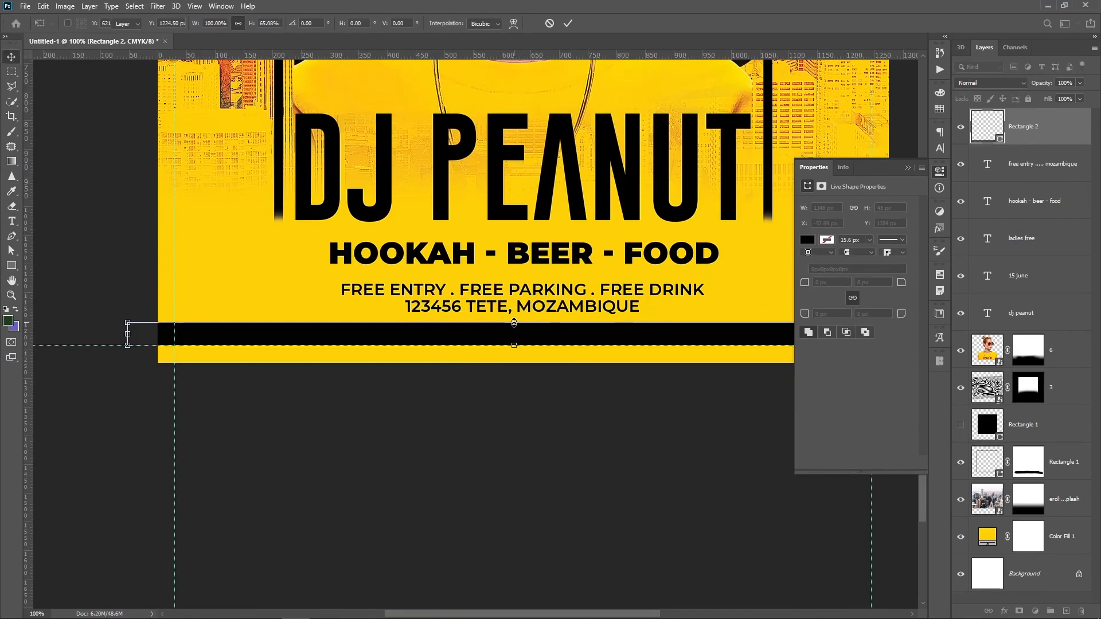
key(Return)
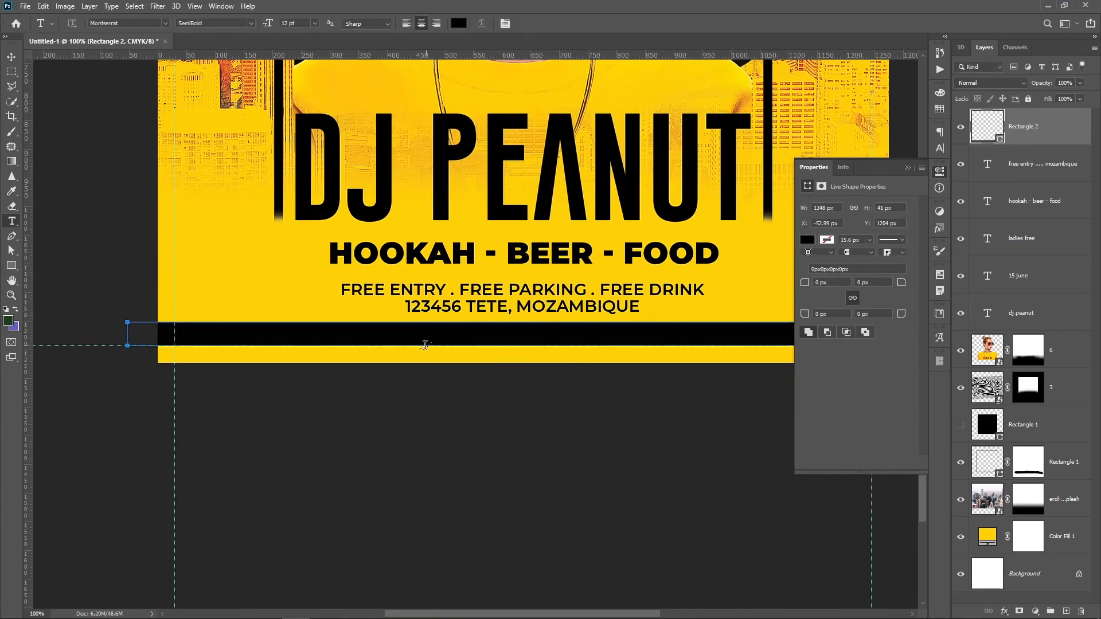
click(398, 356)
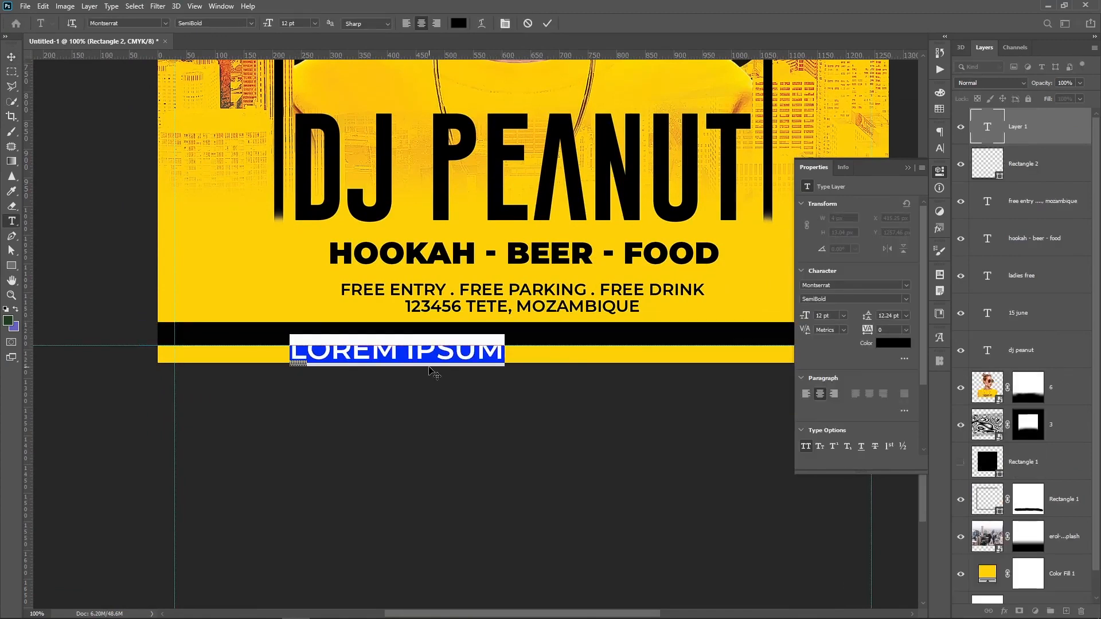
text(MORE)
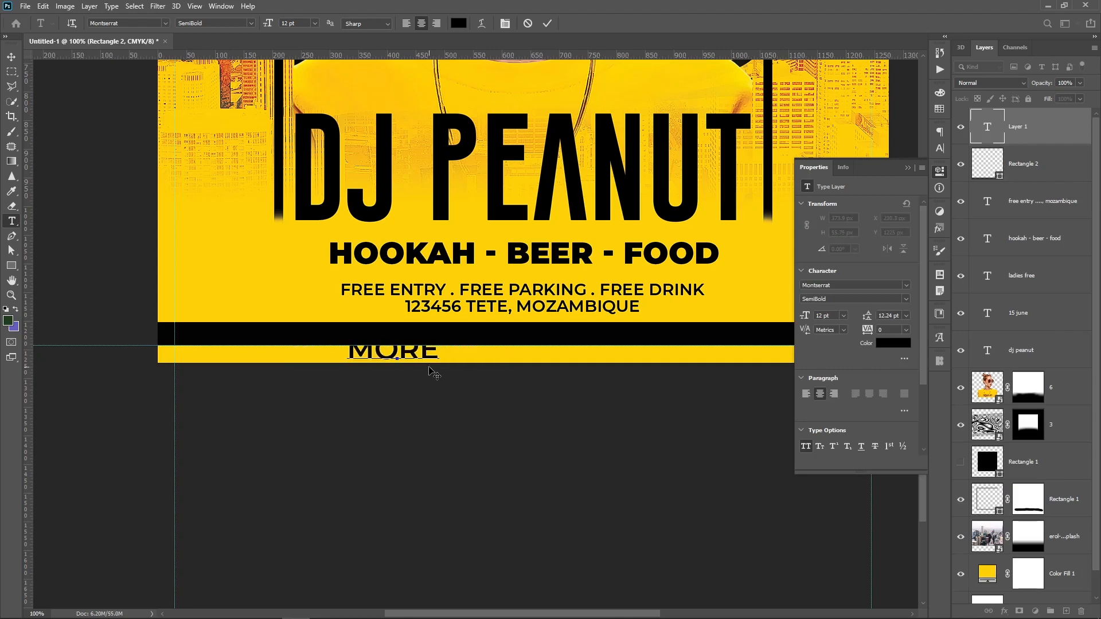
text( INFO)
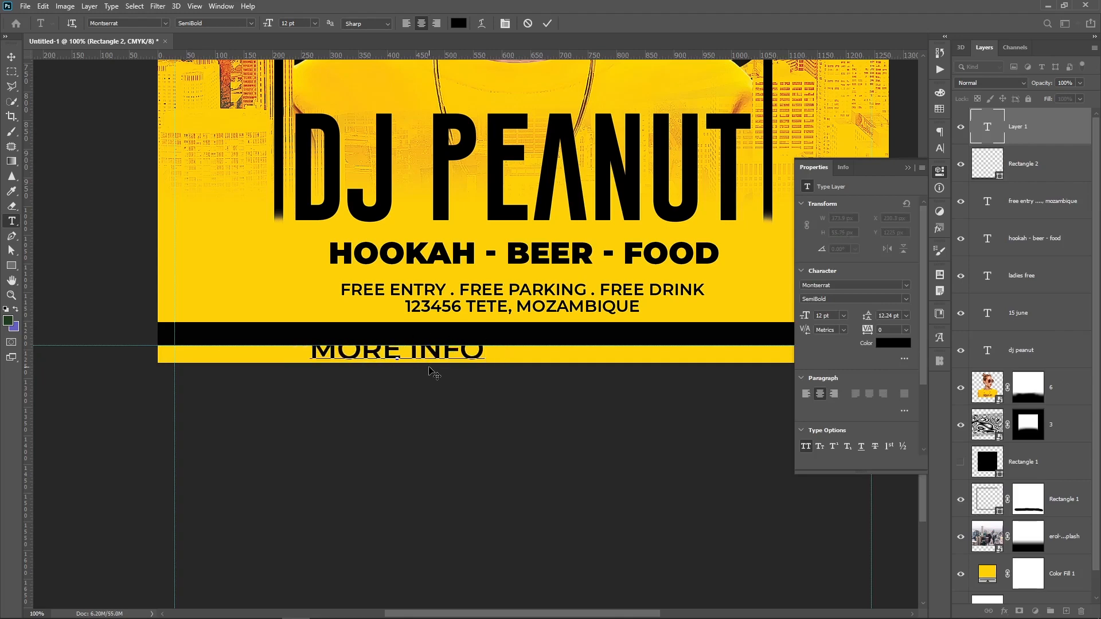
text(RMATIO)
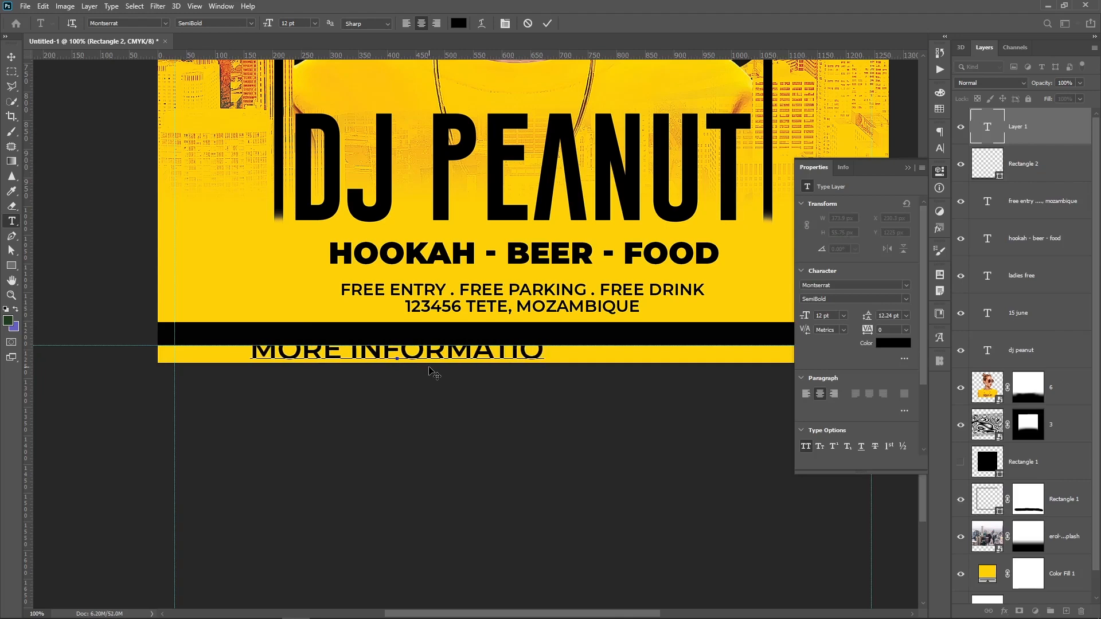
text(:)
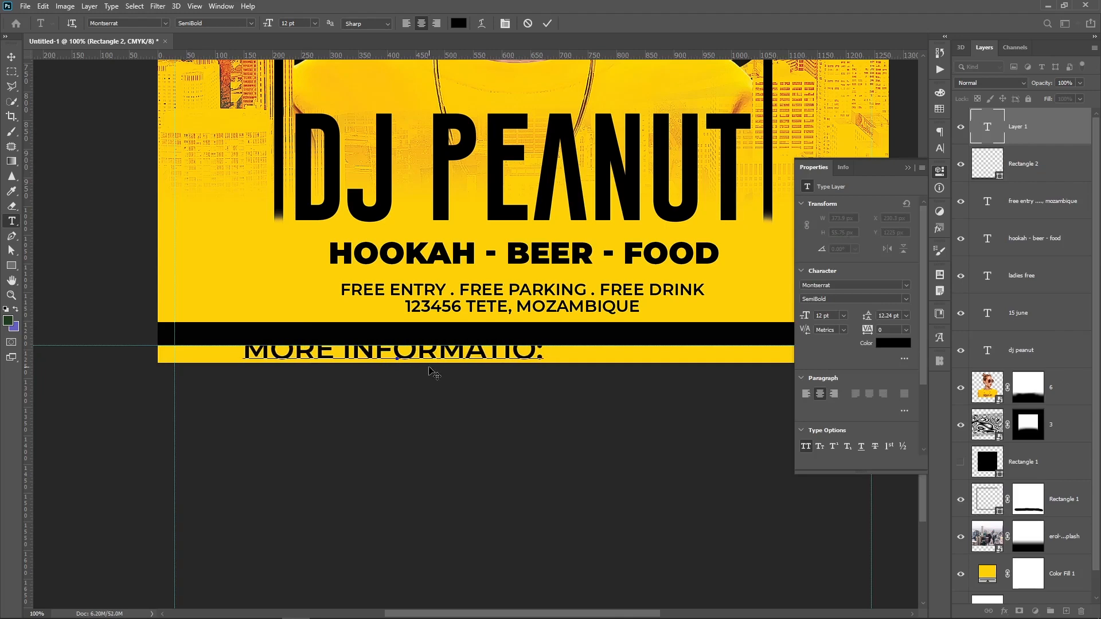
text( IN)
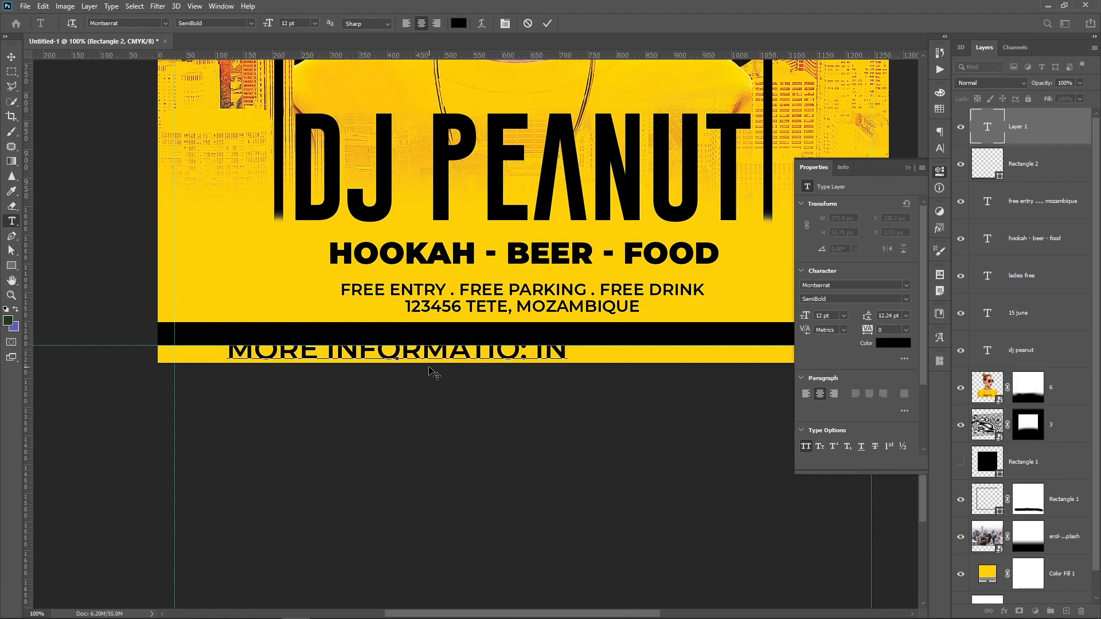
text(STAGRA)
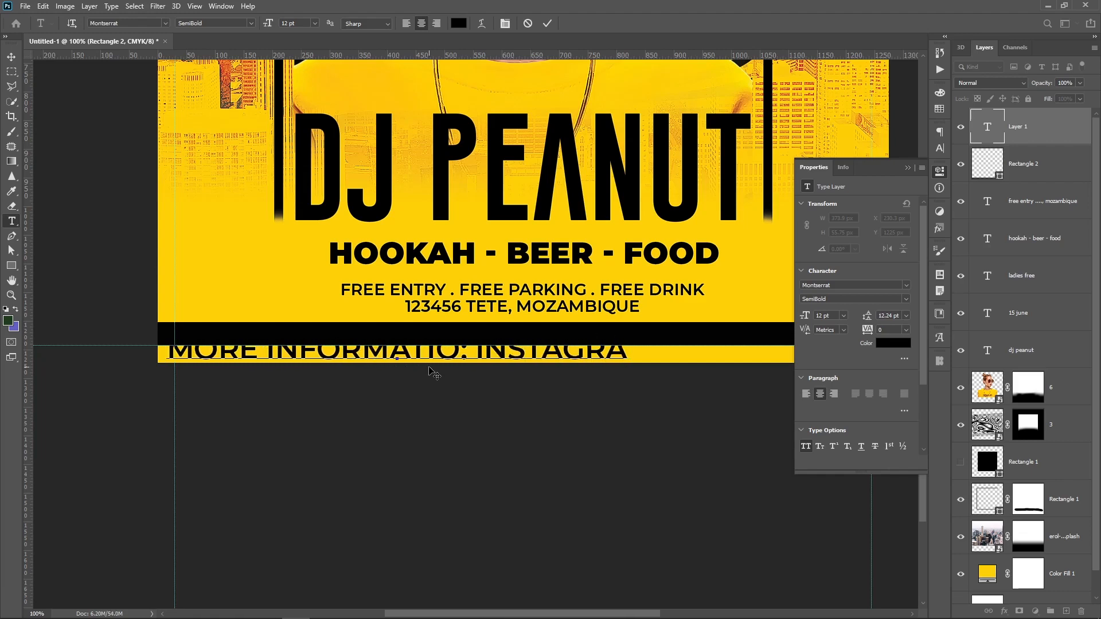
text(M )
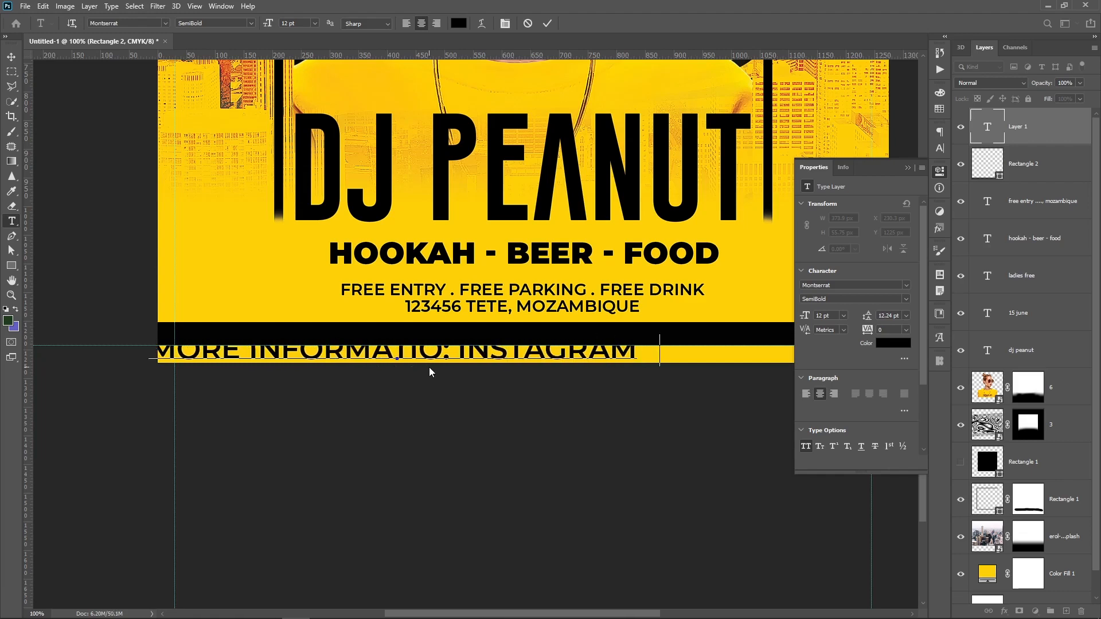
text(@ H)
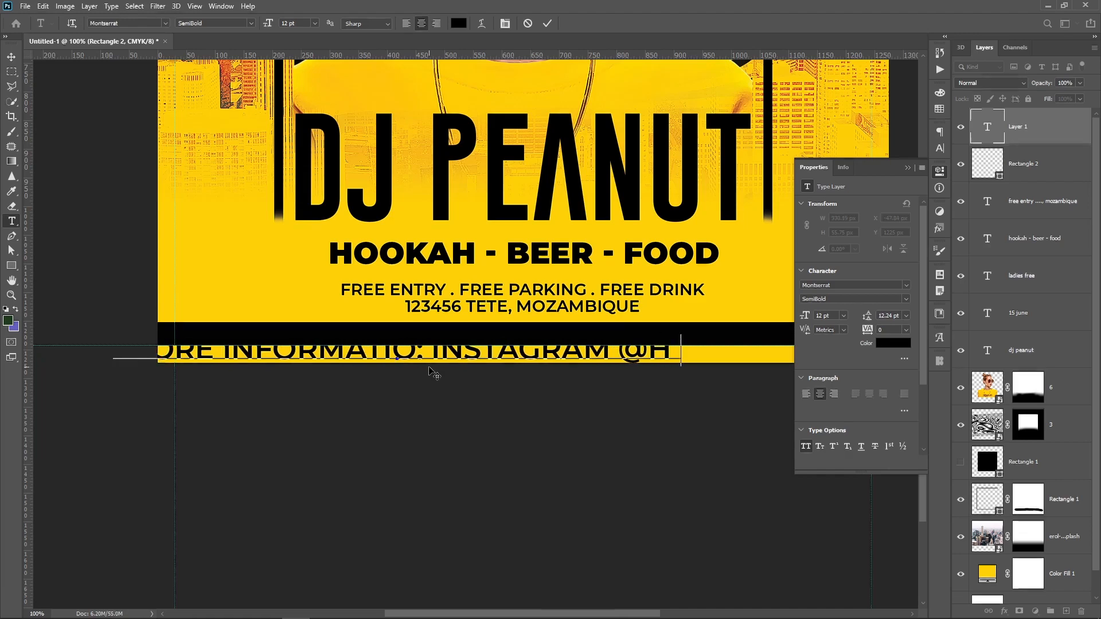
text(EDYGRAPHICS)
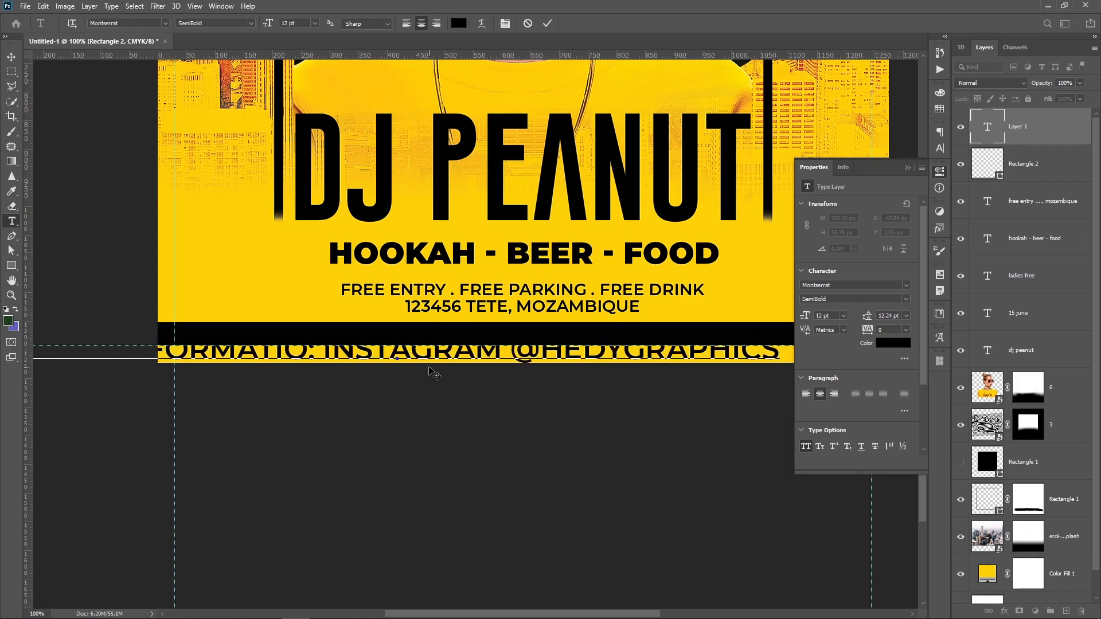
key(ctrl+Return)
Step: Scale the Instagram text line down to about 786 x 33 px and move it onto the middle of the black bar
key(v)
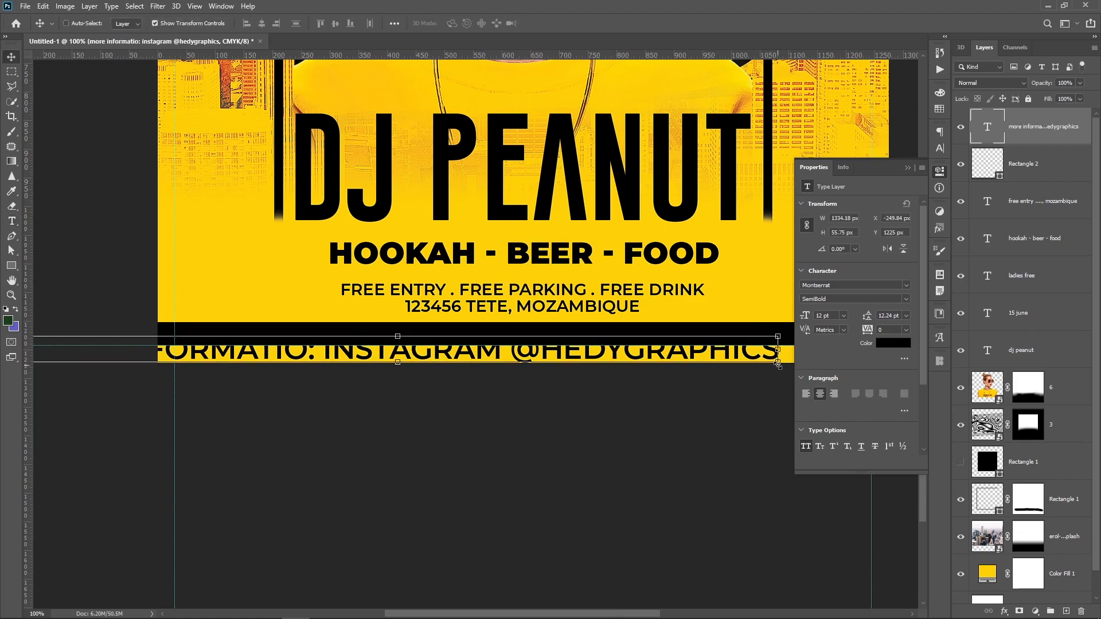
drag(777, 364, 477, 339)
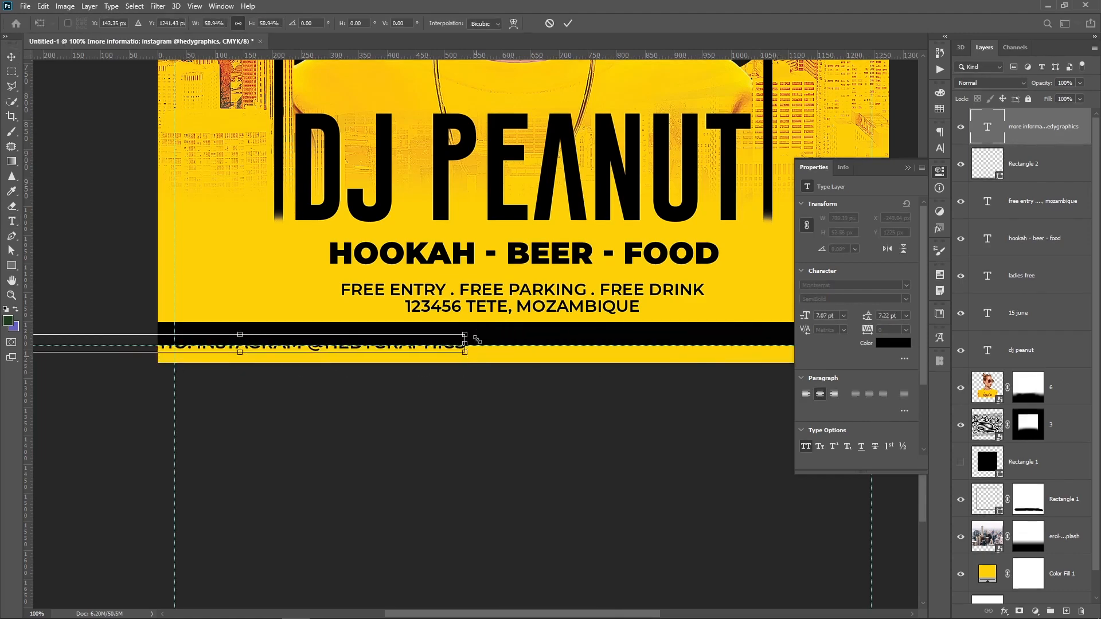
key(Return)
drag(260, 506, 541, 500)
Step: Colour the Instagram text line with the yellow sampled from the poster background
click(884, 343)
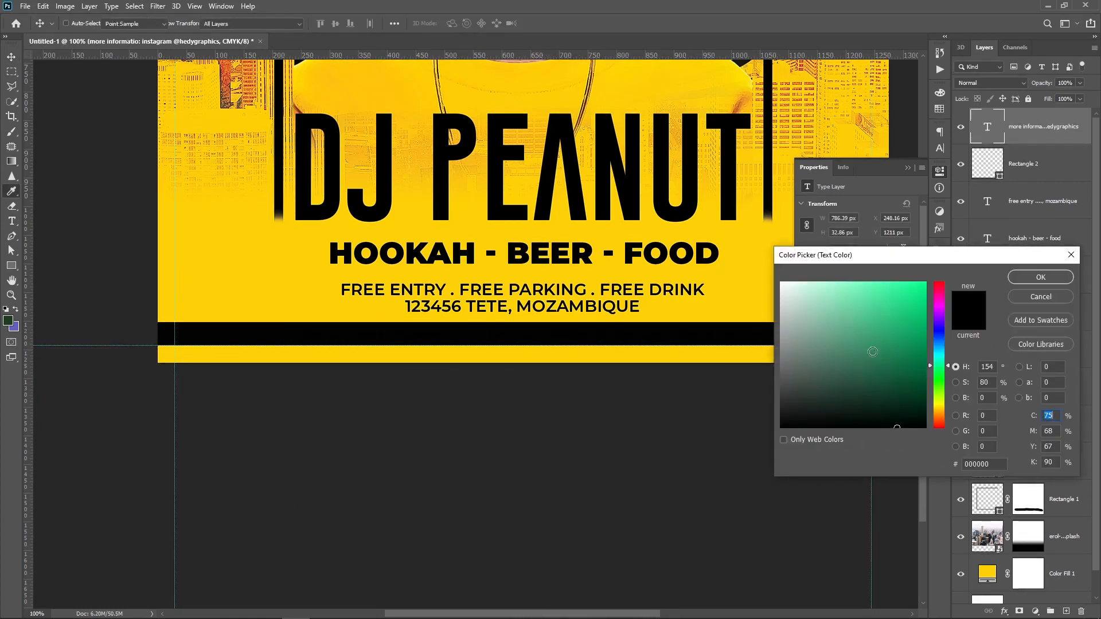
click(618, 358)
key(Return)
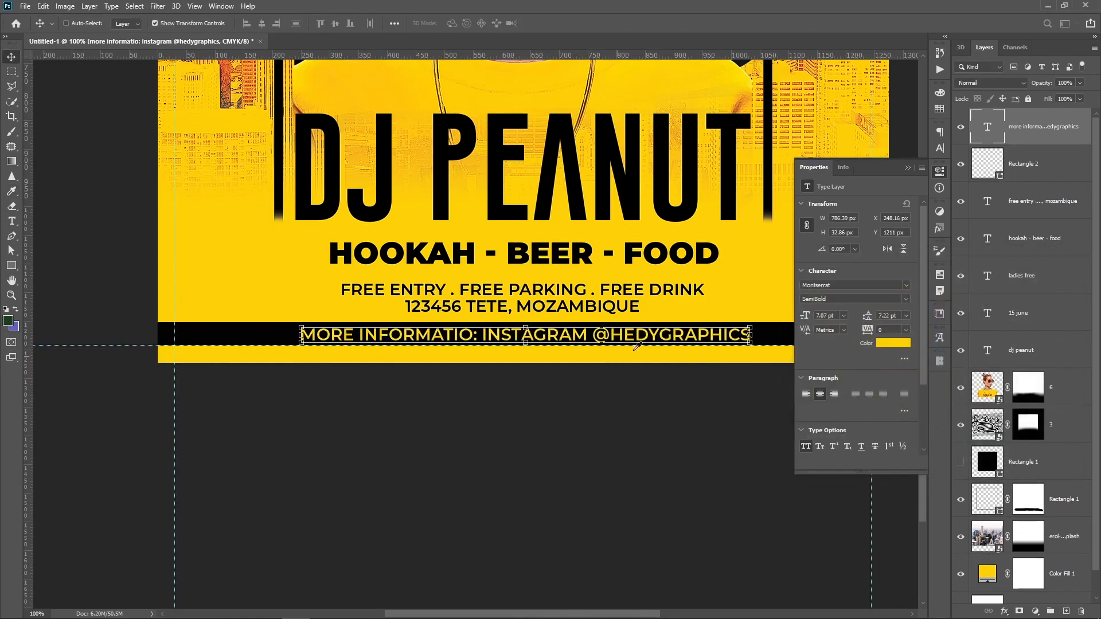
Step: Set the Instagram text line's tracking to 300
click(906, 333)
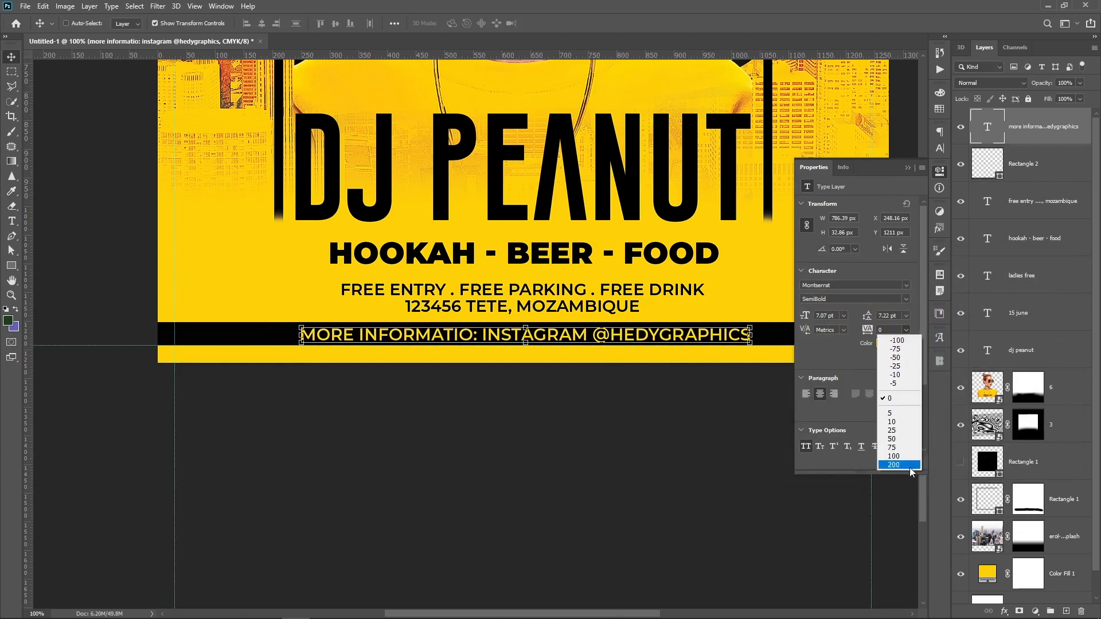
click(907, 466)
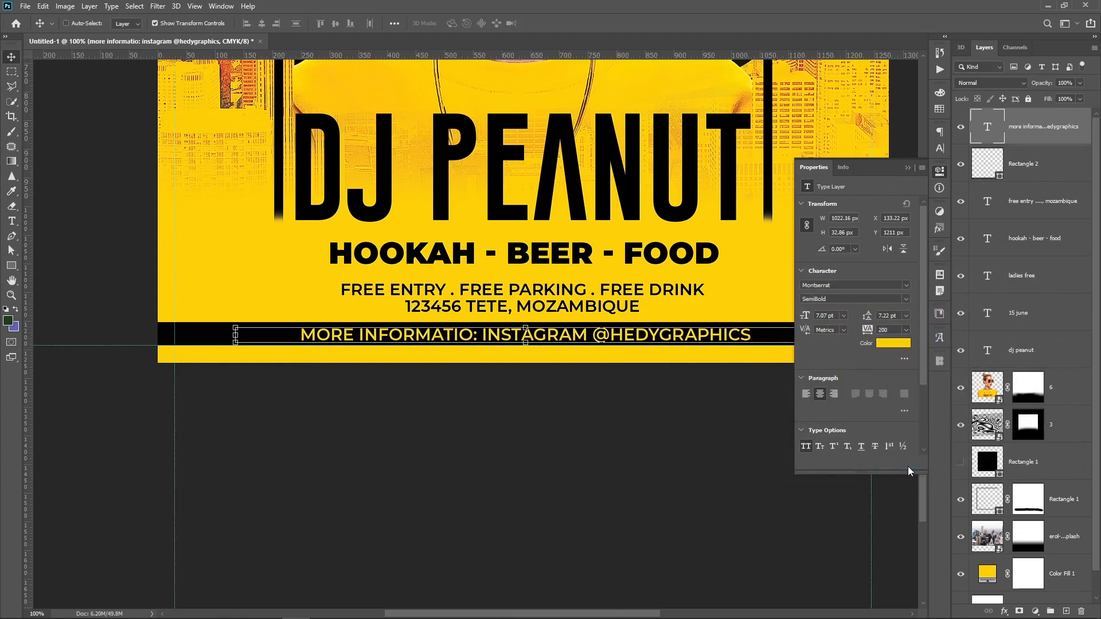
click(906, 168)
click(939, 148)
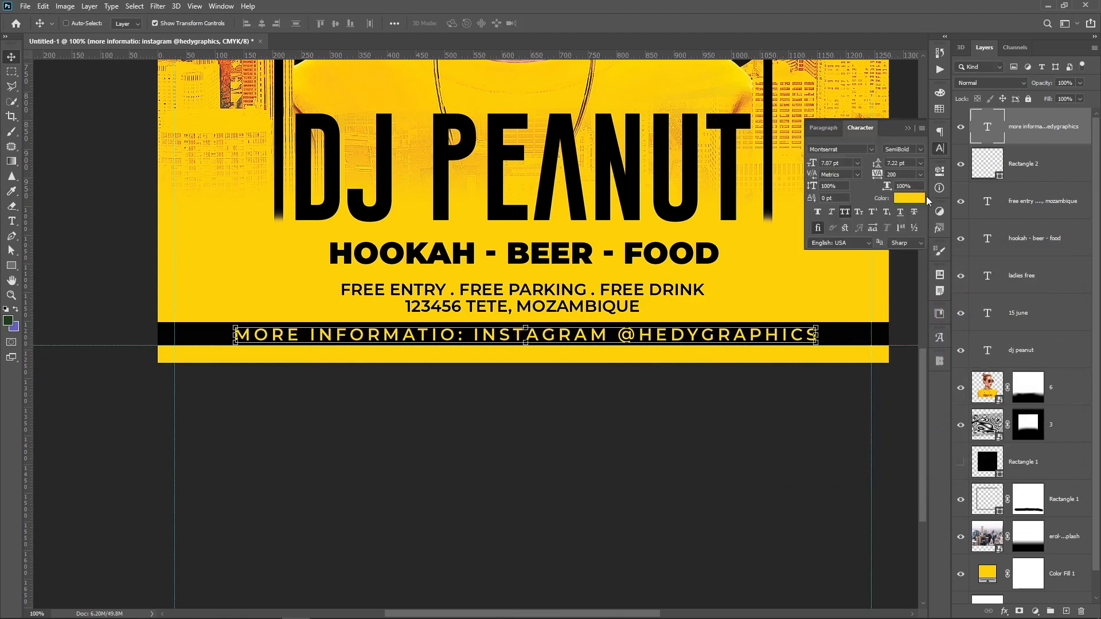
click(881, 176)
text(300)
key(Return)
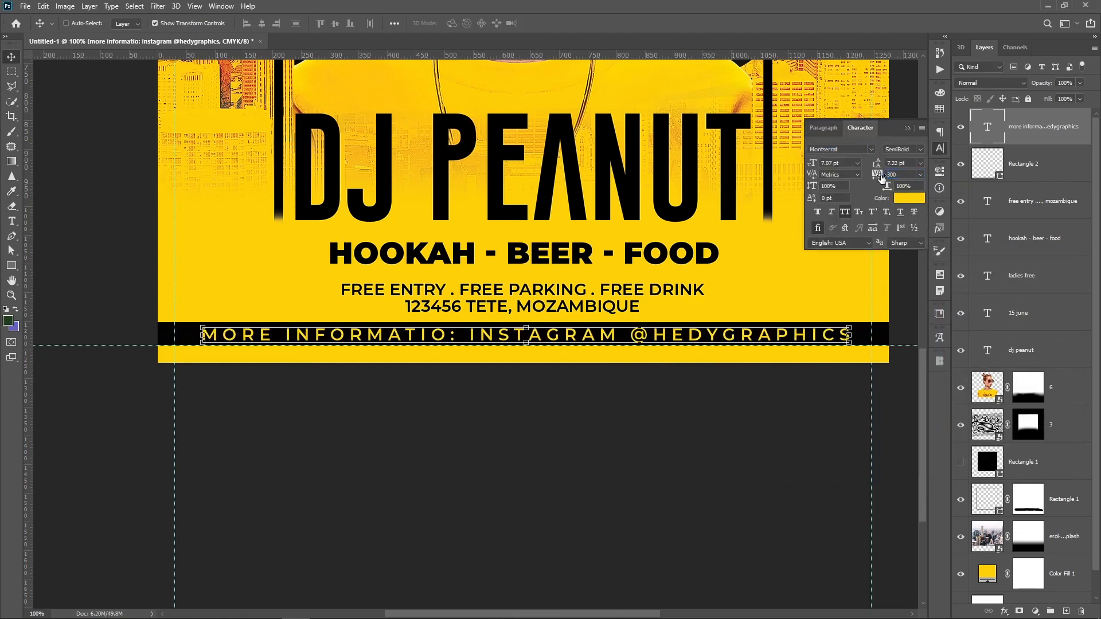
Step: Align the Instagram text with the black bar's vertical centre, and centre both layers horizontally on the Background layer
shift+click(1050, 160)
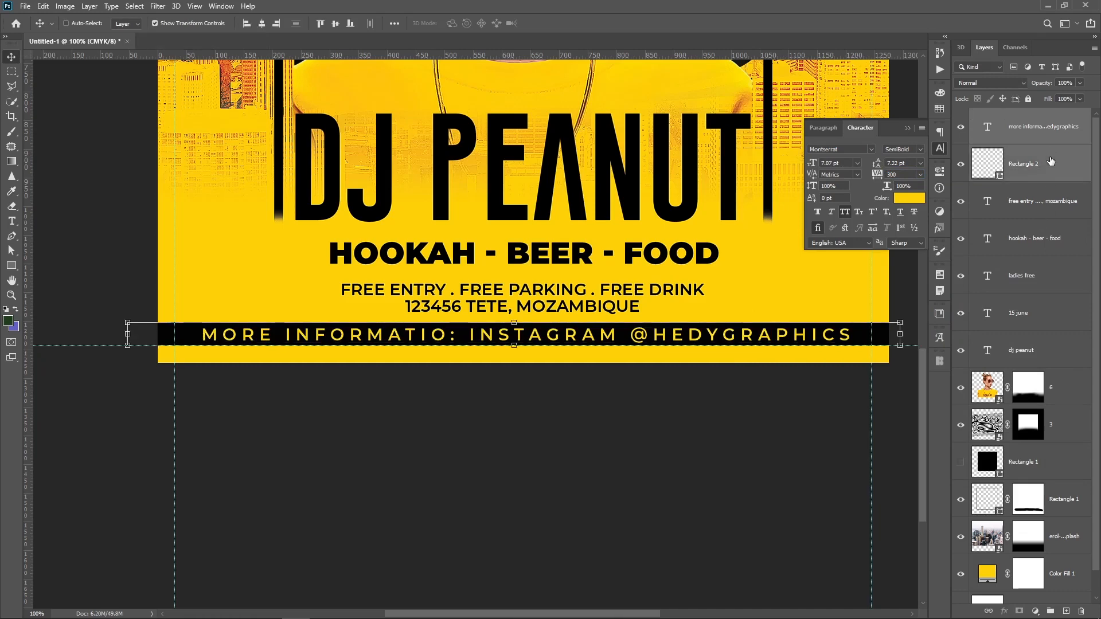
click(335, 23)
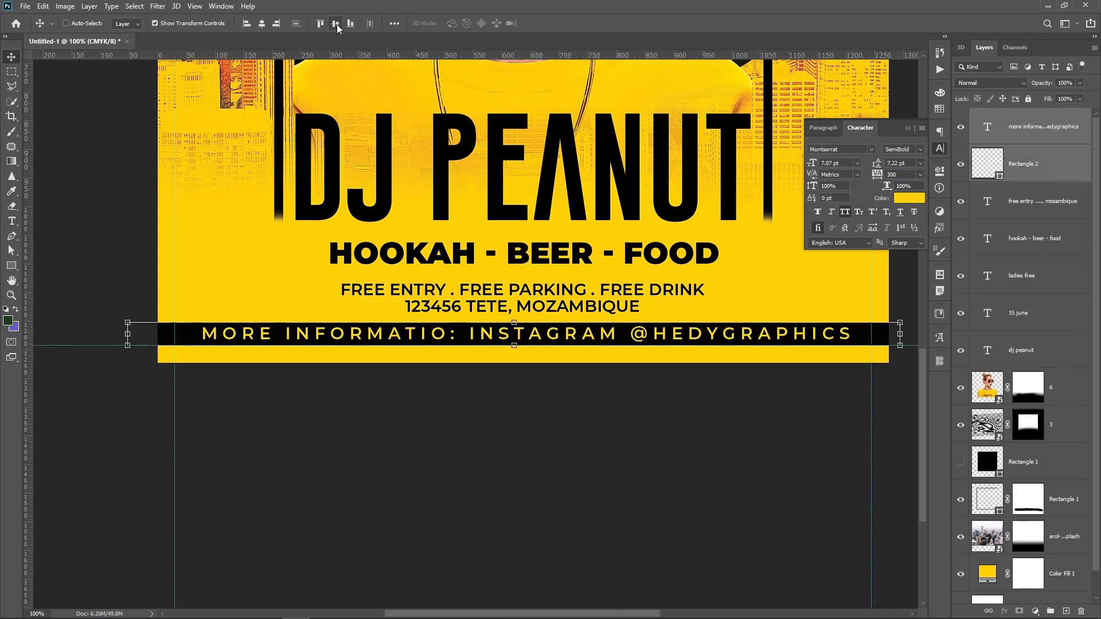
scroll(1023, 428, down, 1)
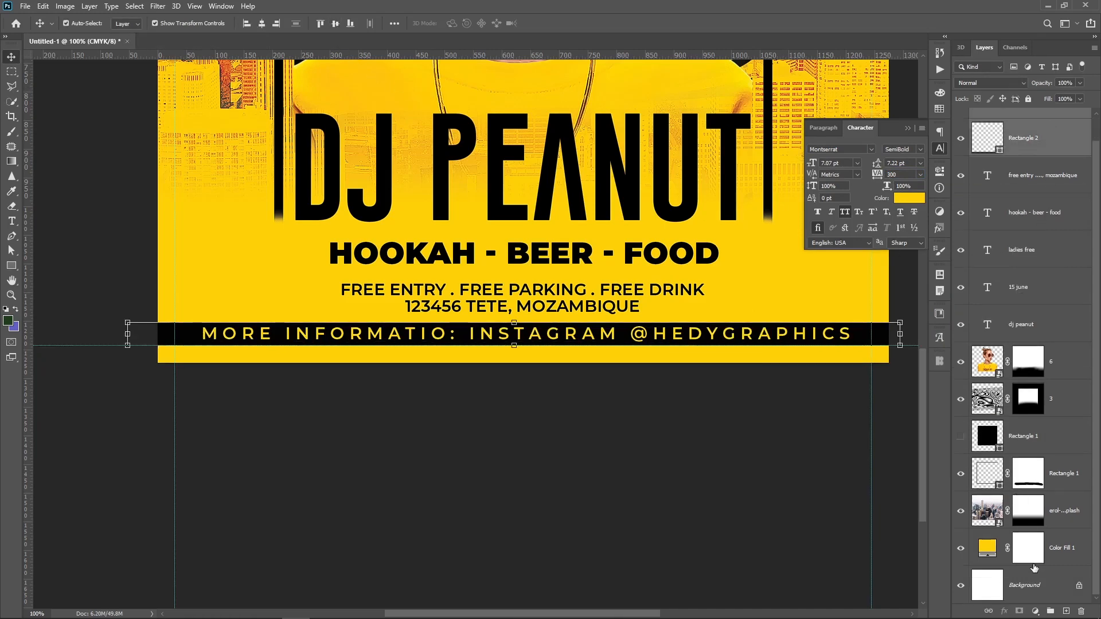
shift+click(1045, 585)
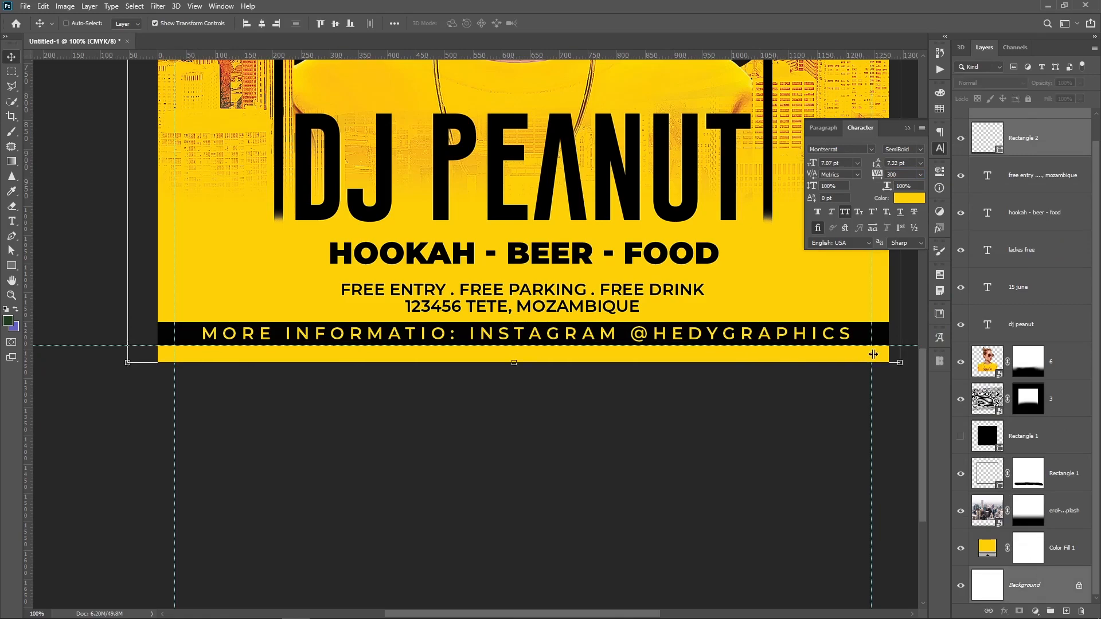
click(262, 24)
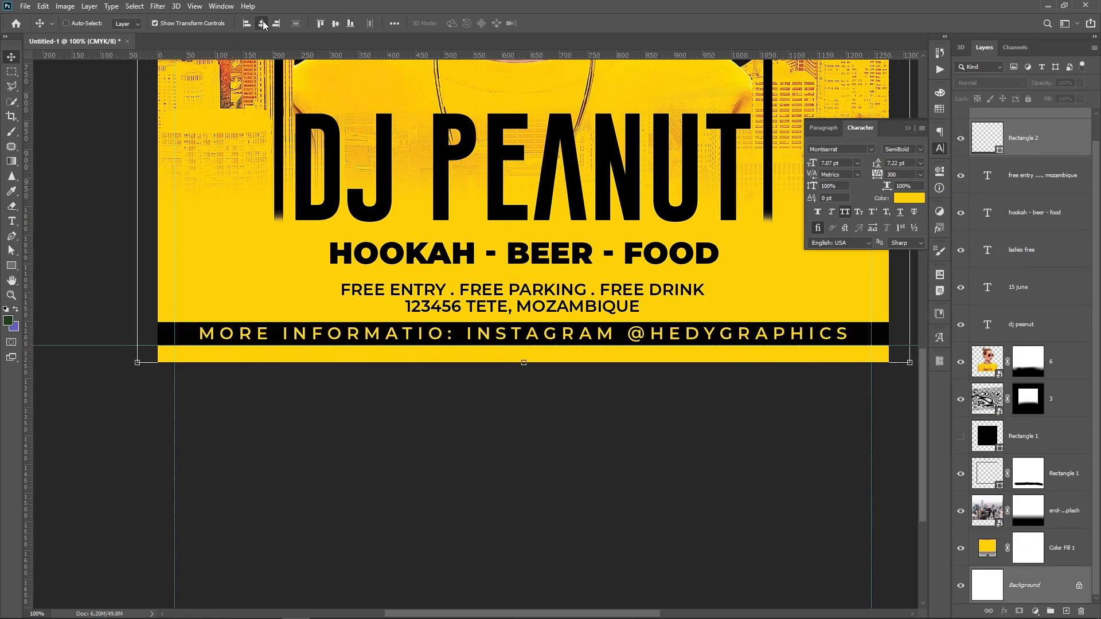
Step: Move the HOOKAH - BEER - FOOD line slightly down, closer to the details text
click(911, 129)
scroll(824, 246, up, 3)
scroll(823, 246, right, 5)
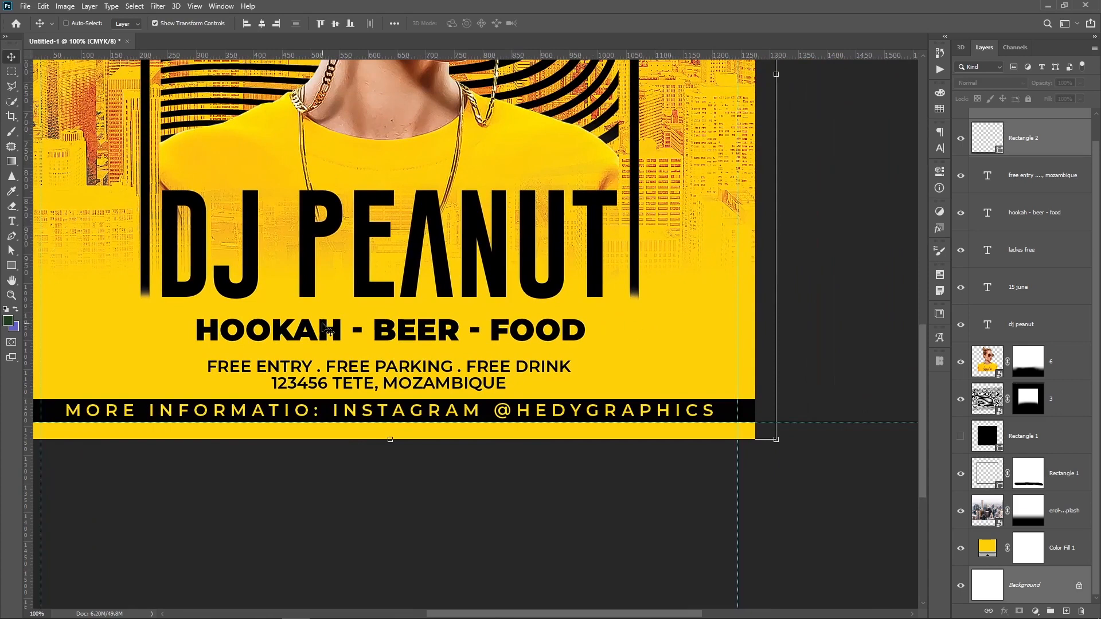
drag(425, 334, 436, 343)
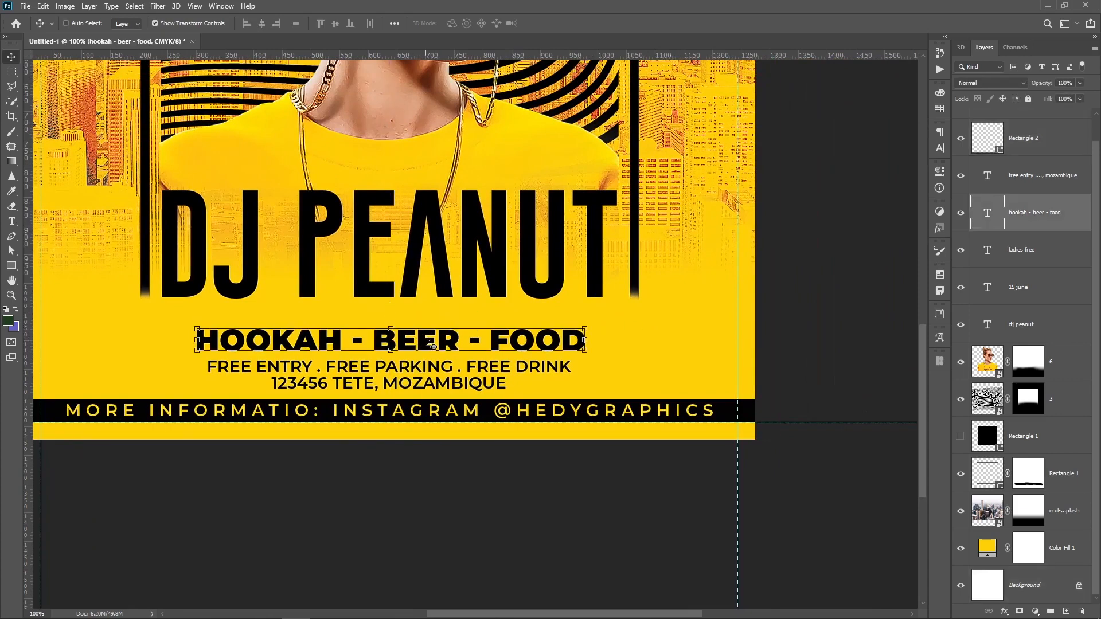
Step: Add a text reading "OPEN AT 08>" to the right of the HOOKAH - BEER - FOOD line
key(t)
click(648, 348)
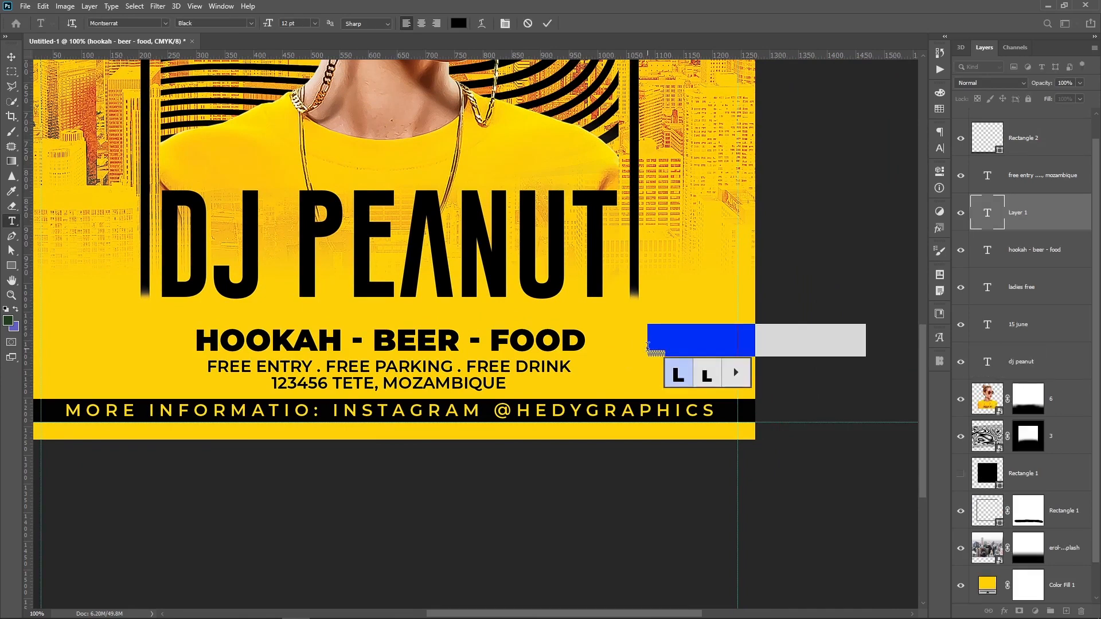
text(PE)
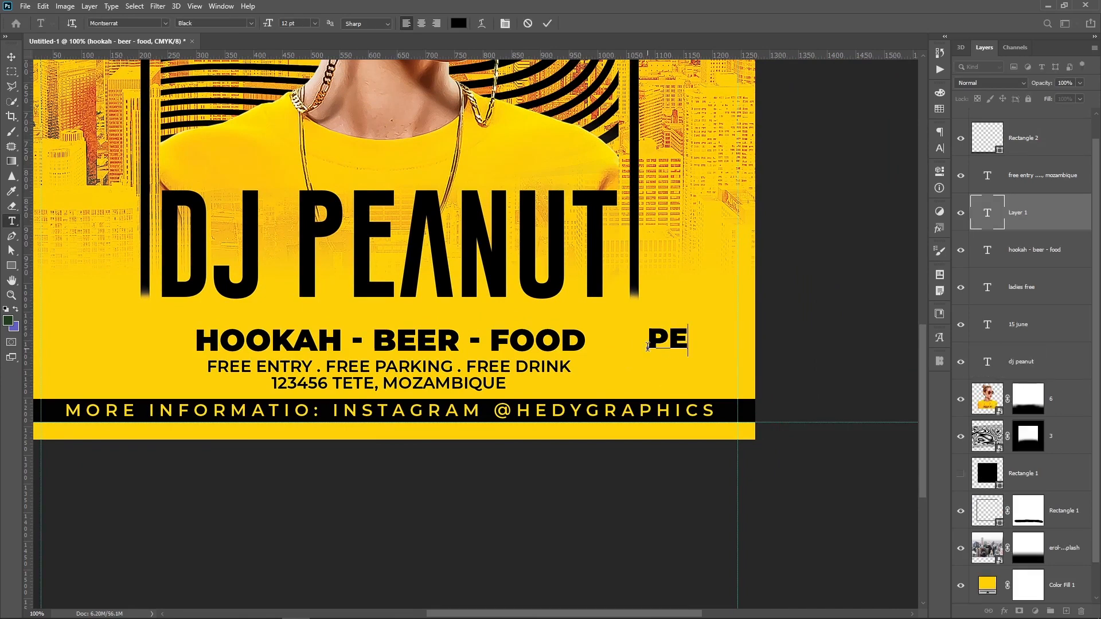
text(N)
key(ctrl+a)
key(Left)
key(Right)
key(ctrl+a)
text(OOPEN)
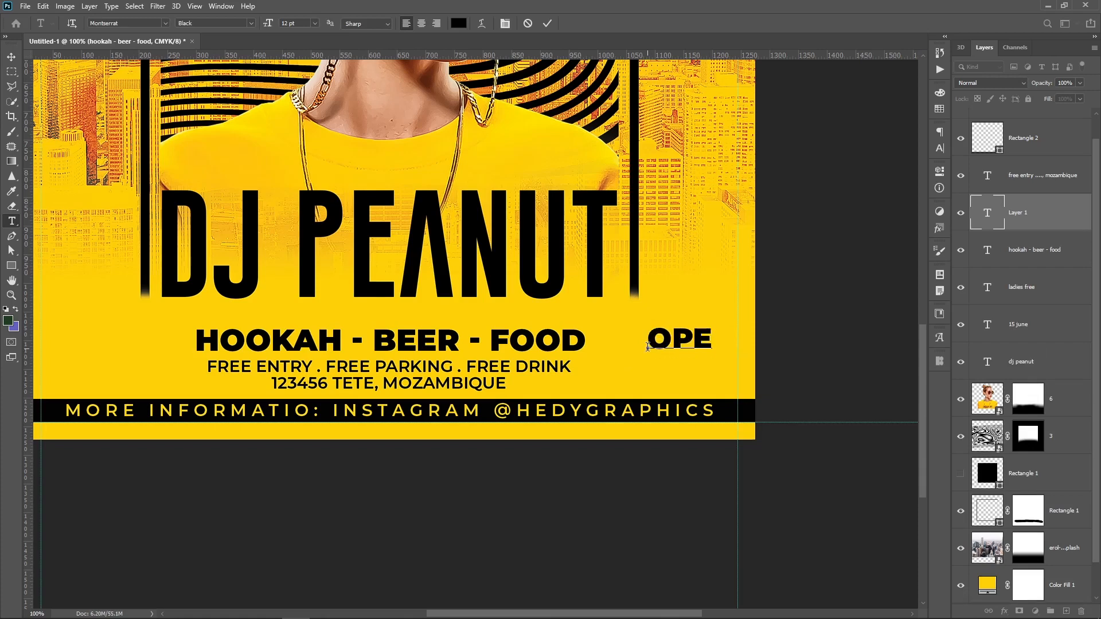
text( A)
key(ctrl+Return)
key(v)
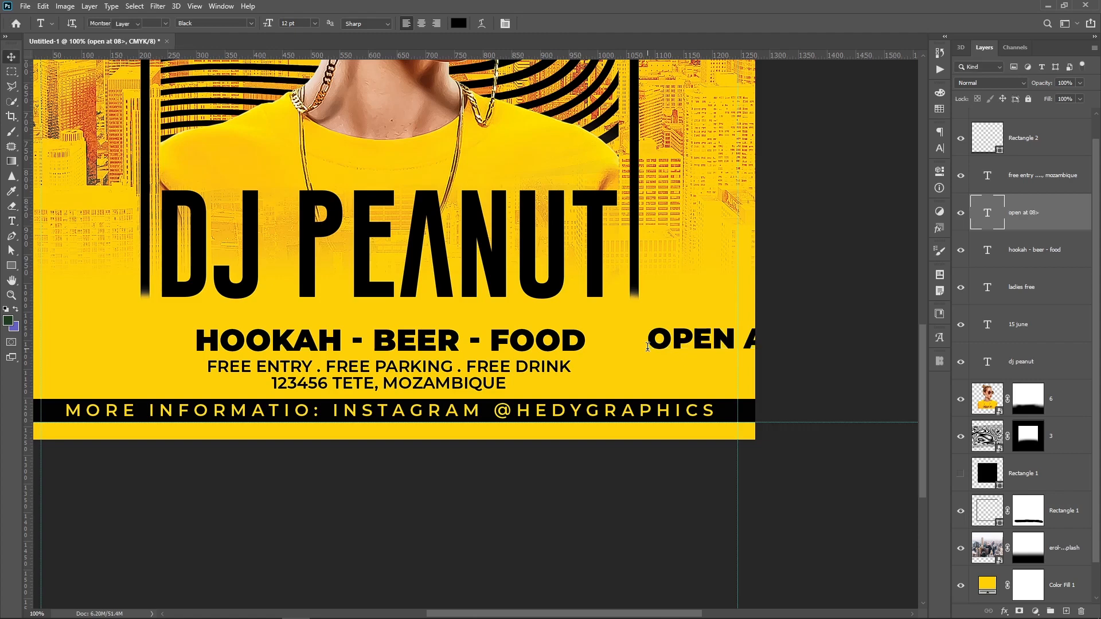
Step: Set the opening-time text's leading to 12 pt and move the text left, closer to the HOOKAH - BEER - FOOD line
click(940, 172)
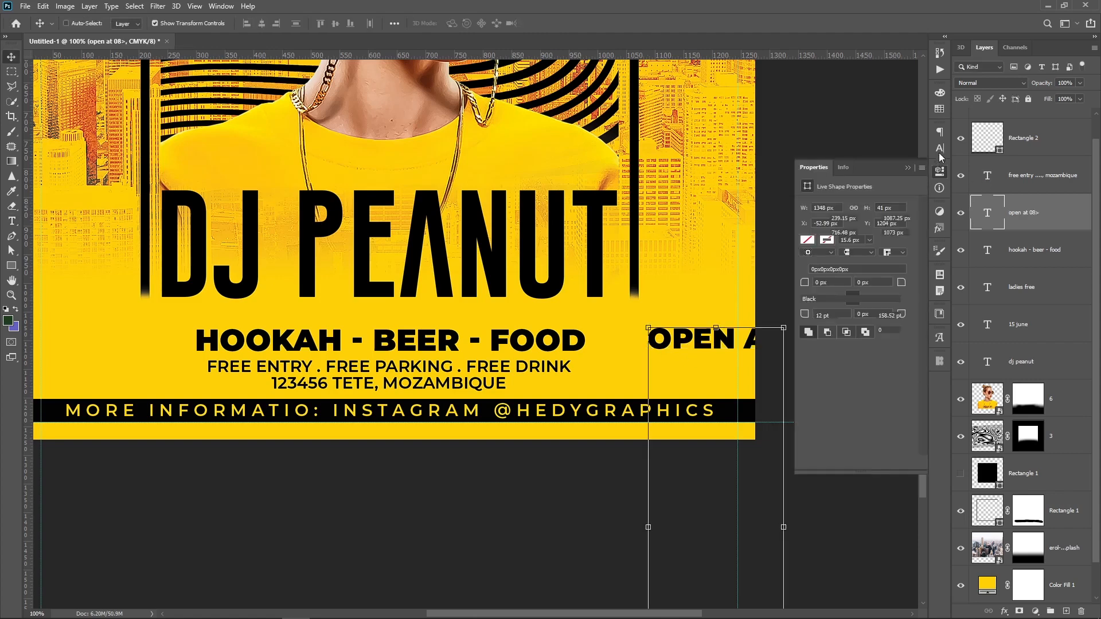
click(939, 148)
click(911, 164)
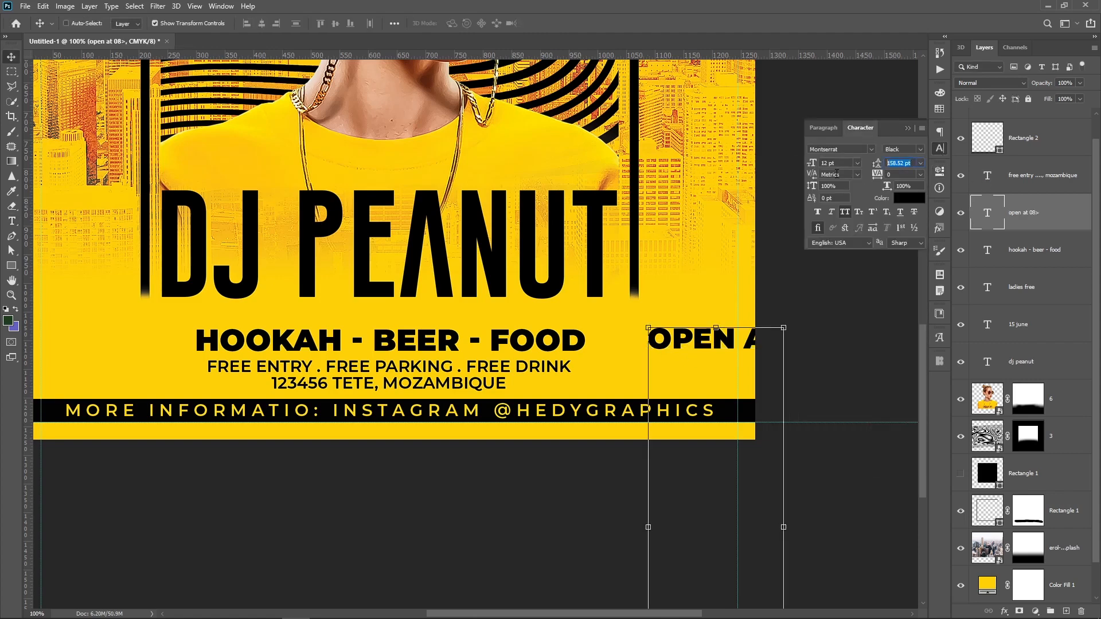
text(12)
key(Return)
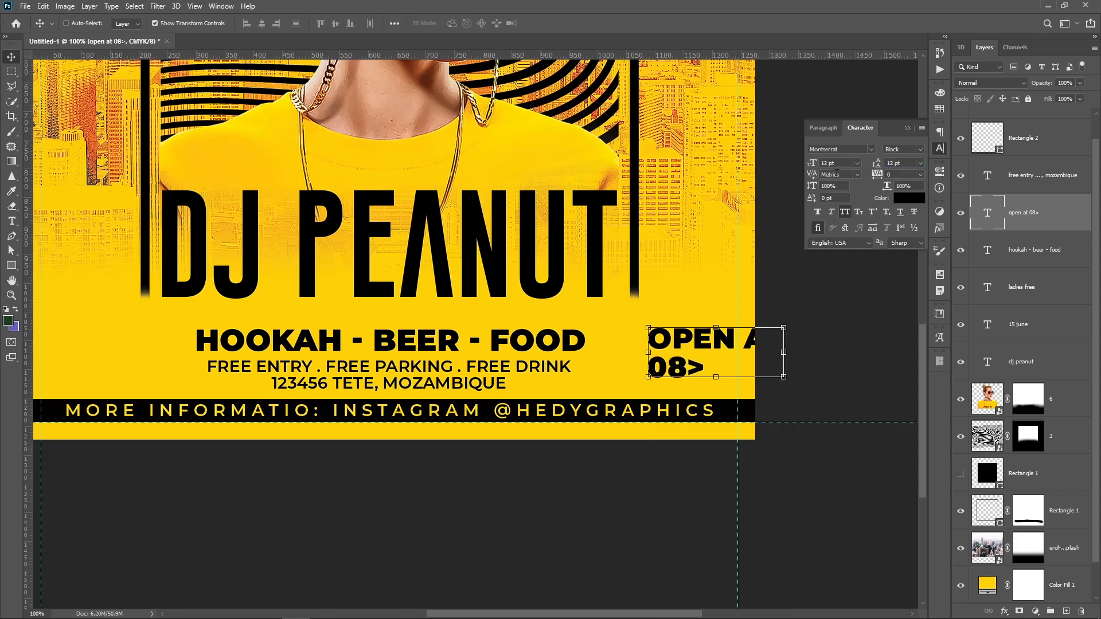
key(ctrl+t)
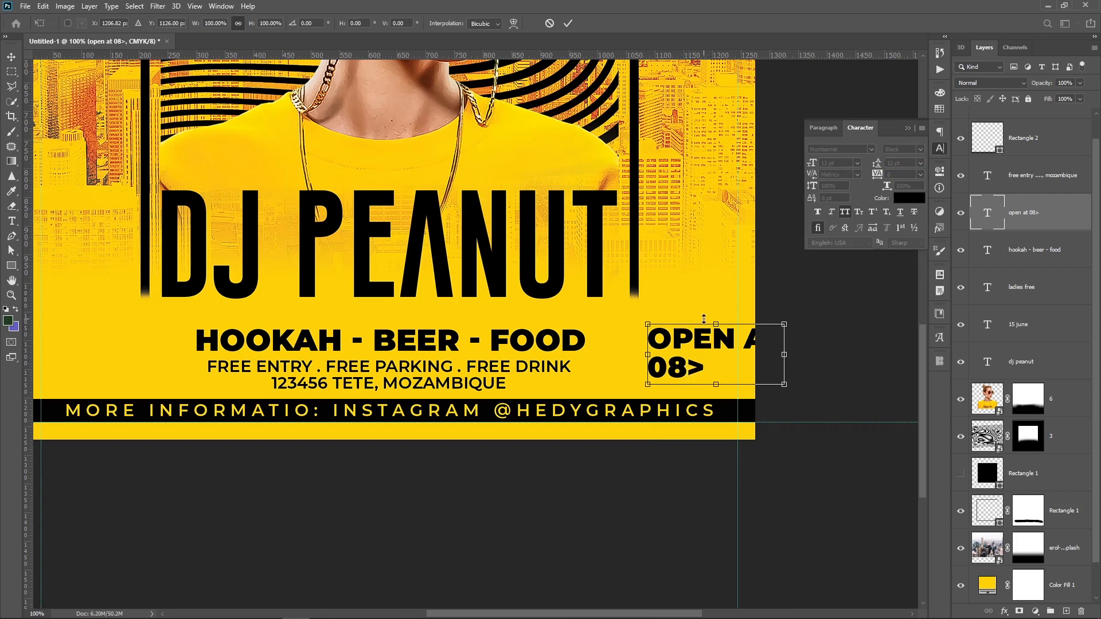
drag(705, 344, 659, 367)
Step: Edit the opening-time text to read "OPEN AT 08:30 PM"
click(12, 221)
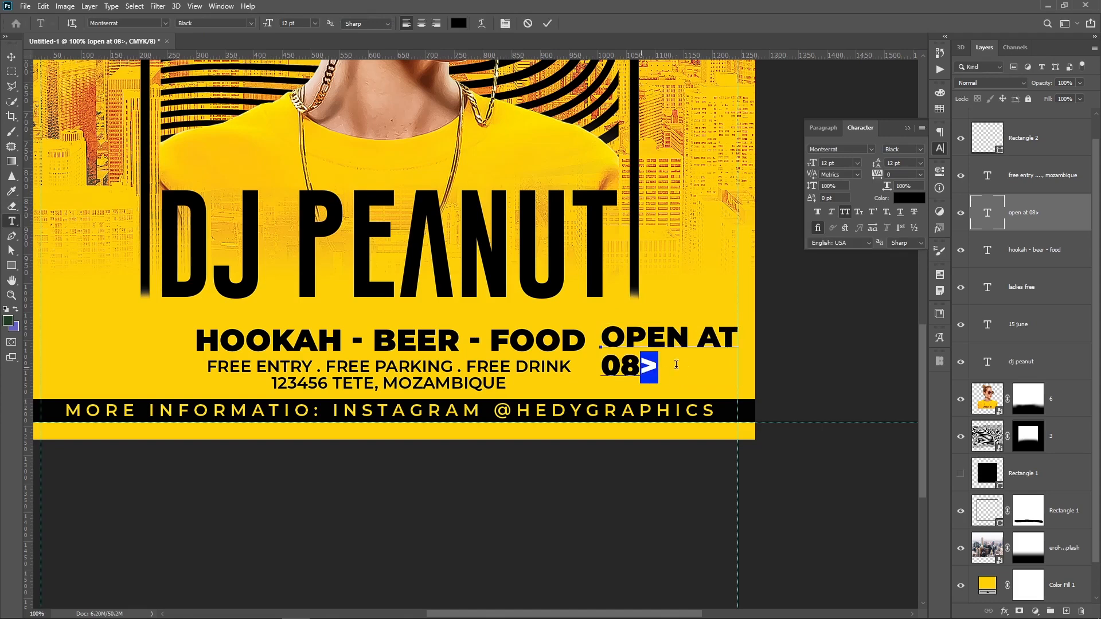
text(:)
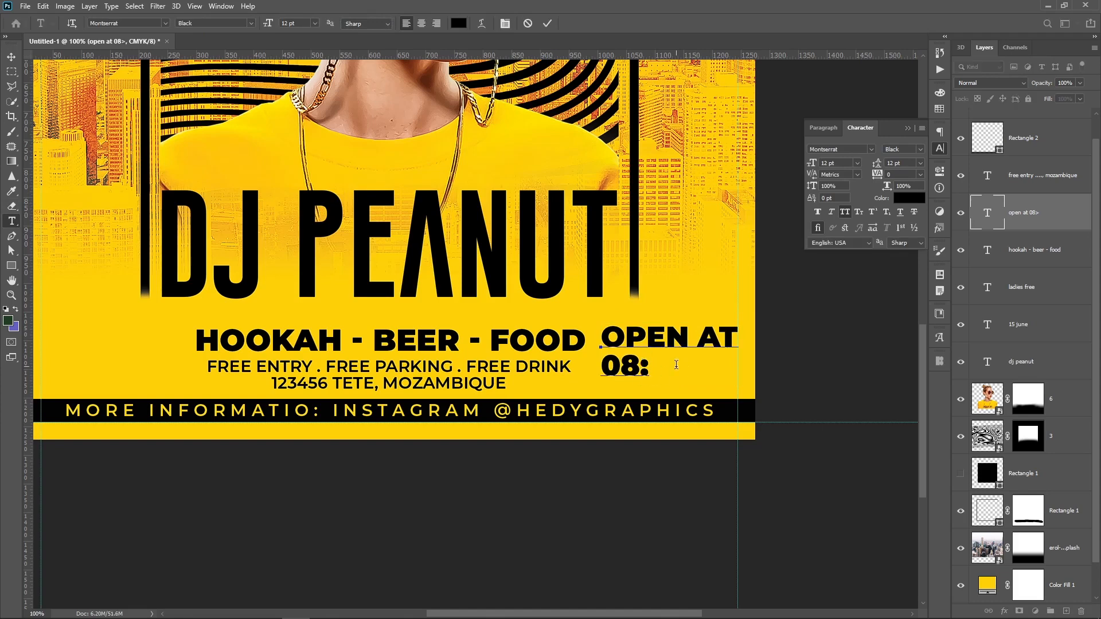
text(30)
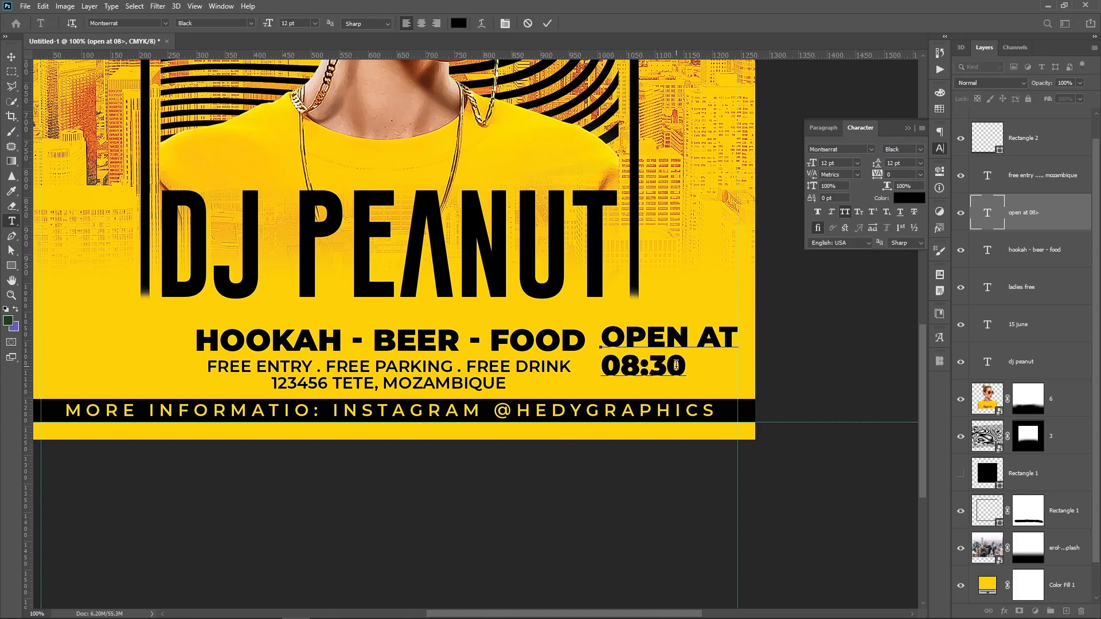
text( PM)
key(ctrl+Return)
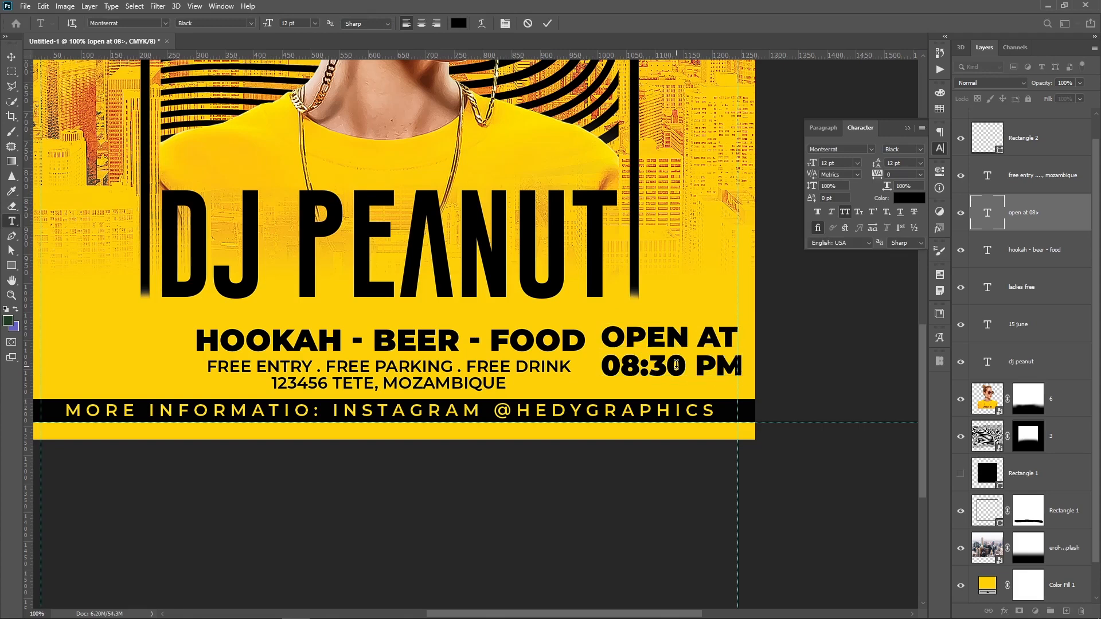
Step: Scale the opening-time text down to about 7.89 pt and centre-align its paragraph
key(v)
drag(740, 326, 686, 352)
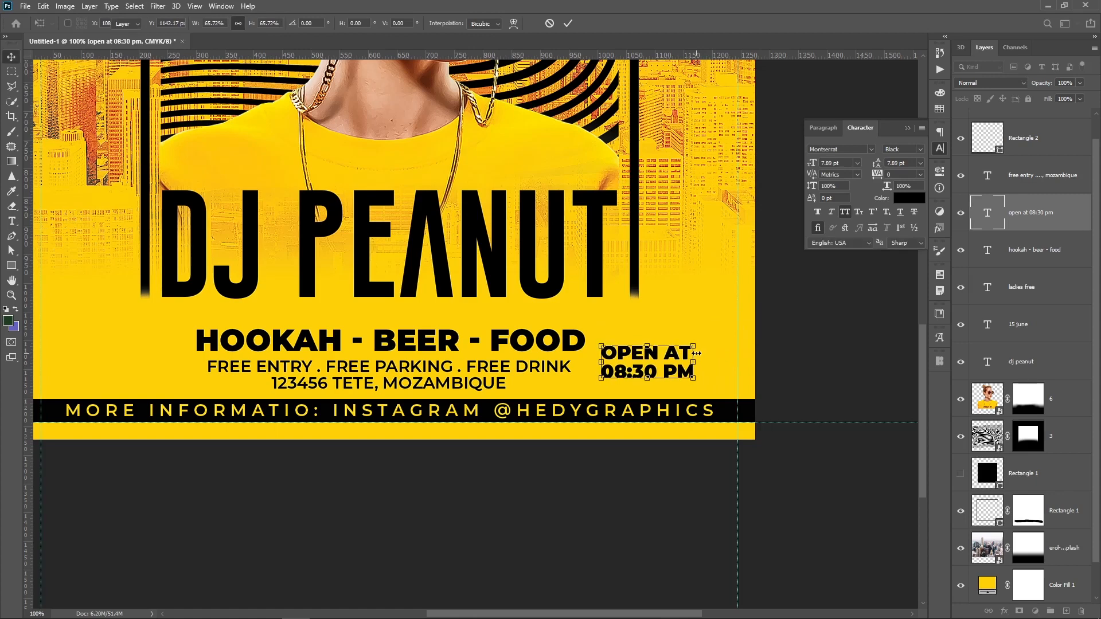
key(Return)
click(824, 129)
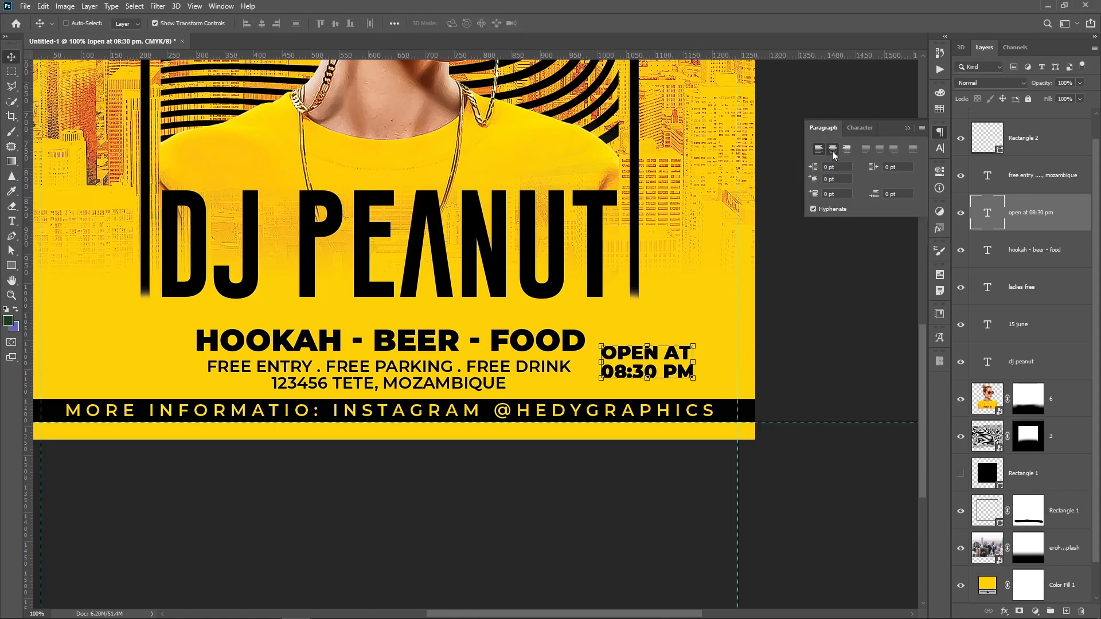
click(832, 150)
Step: Move the opening-time text right, clear of the HOOKAH - BEER - FOOD and details lines
drag(652, 338, 670, 336)
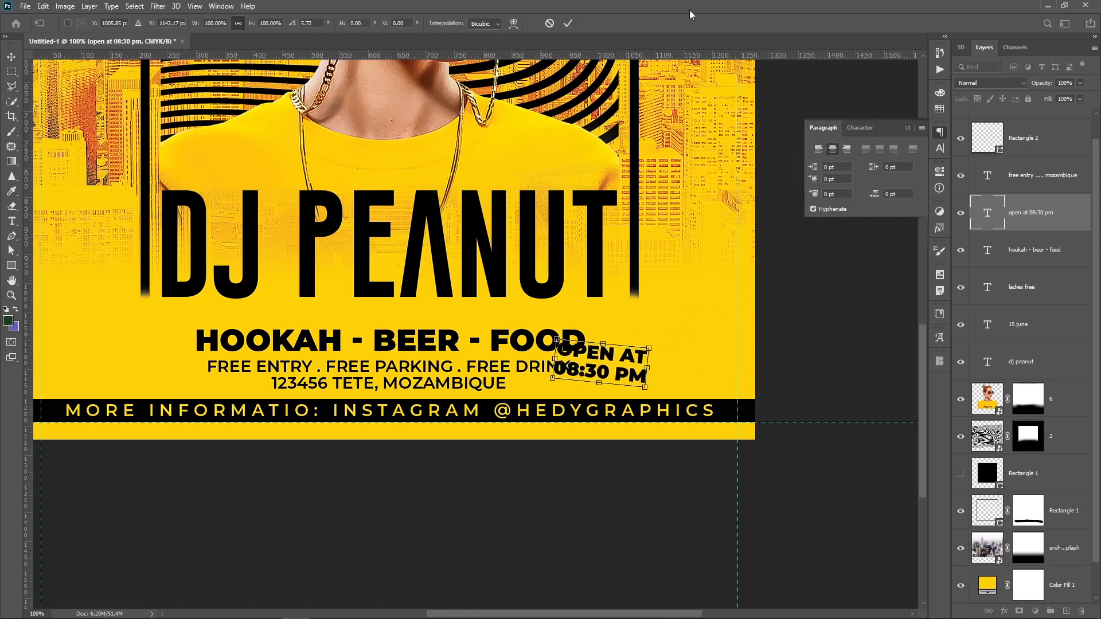
click(550, 24)
drag(627, 369, 691, 370)
Step: Change the opening-time text to Montserrat Regular and scale it down to about 6.87 pt
click(858, 128)
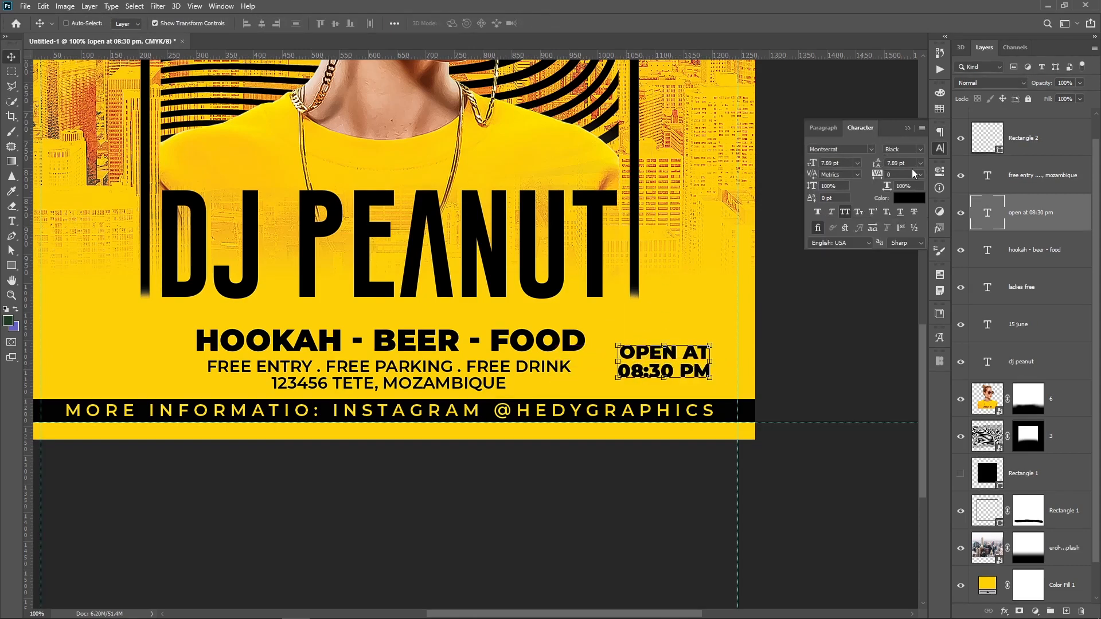
click(905, 149)
click(904, 234)
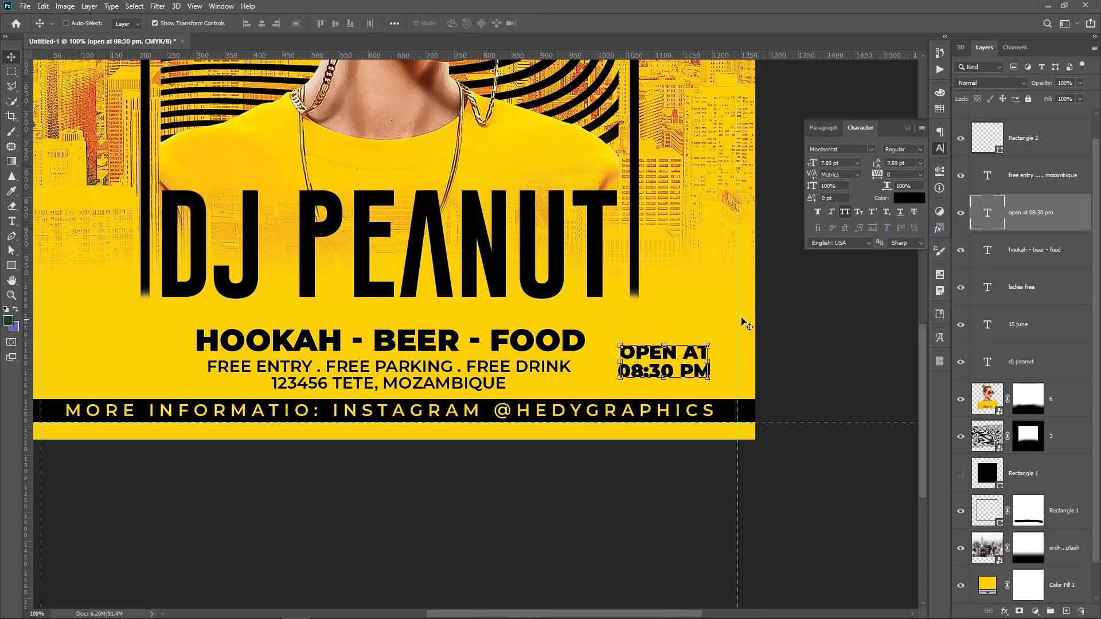
drag(619, 377, 629, 375)
key(Return)
Step: Draw a rectangle about 162 by 69 px around the opening-time text, with no fill and a black stroke
key(u)
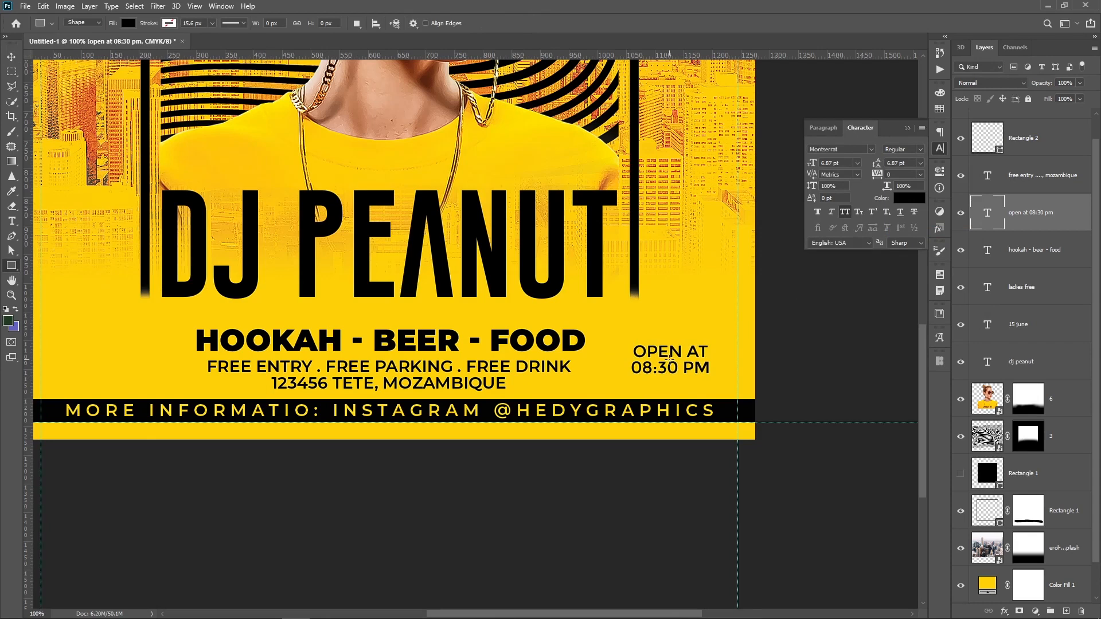
drag(622, 339, 715, 378)
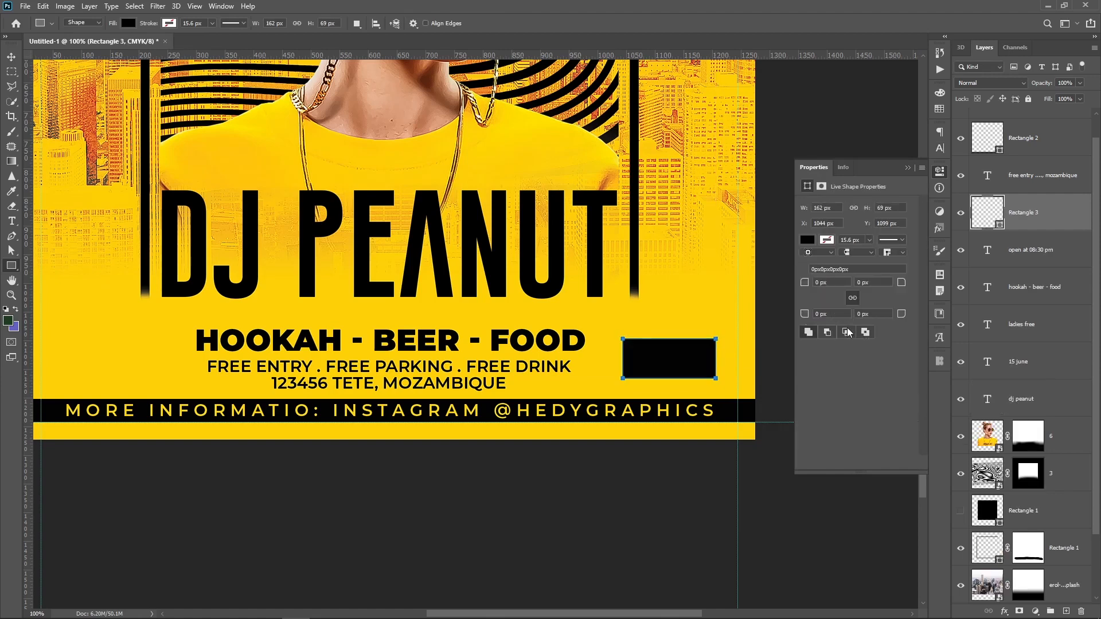
click(809, 240)
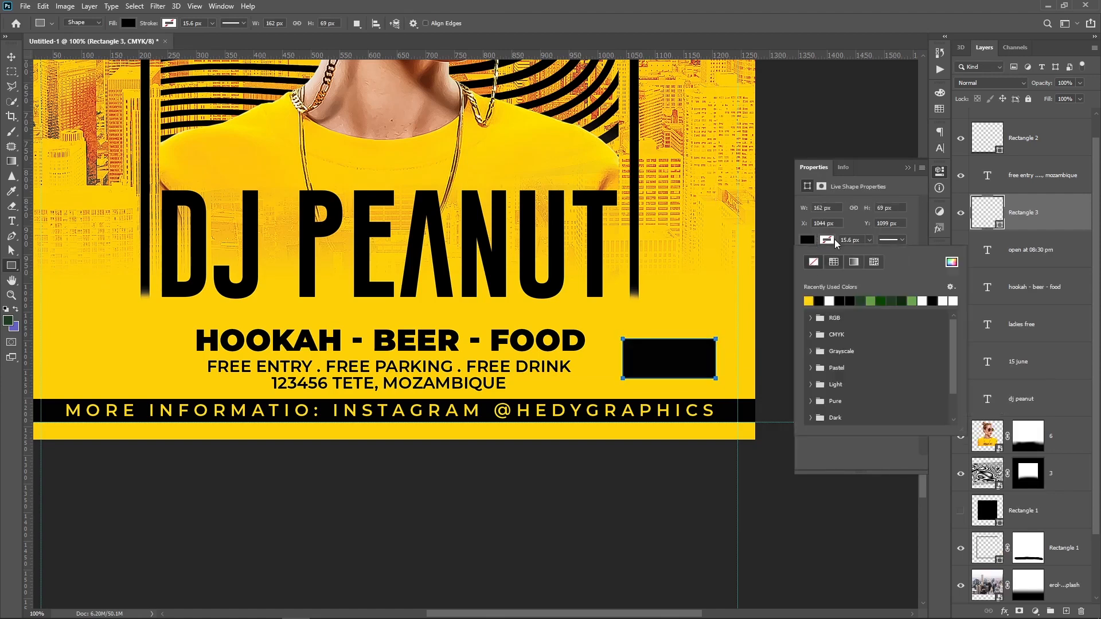
click(813, 262)
click(824, 301)
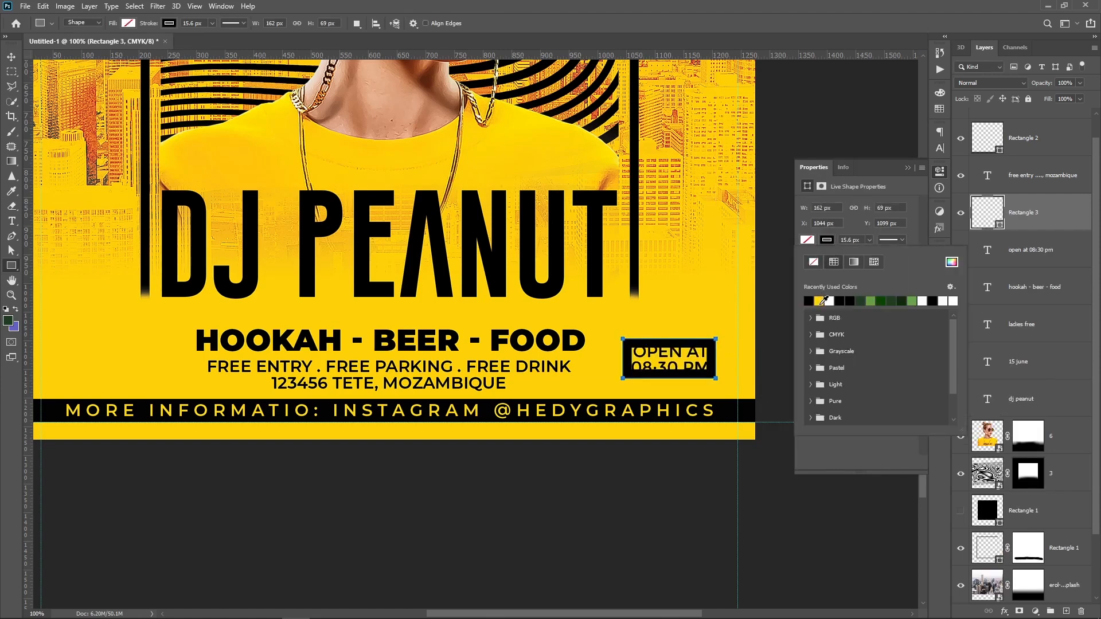
Step: Set the rectangle's stroke width to 3 px, after trying 5 px and 2 px, and lower its layer opacity to 30%
click(858, 240)
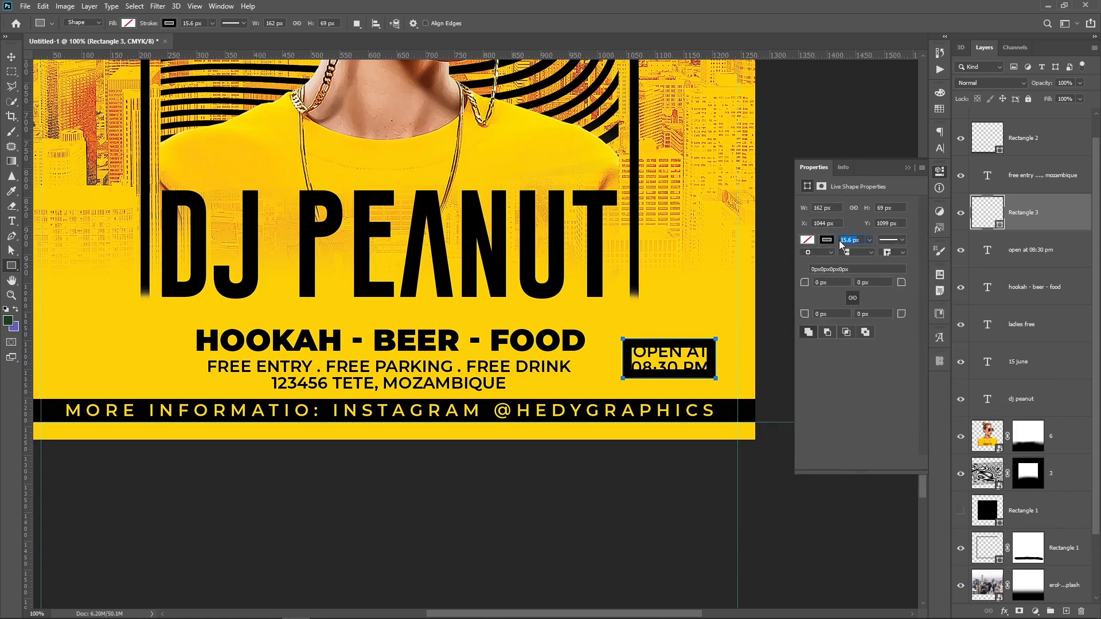
text(5)
key(Return)
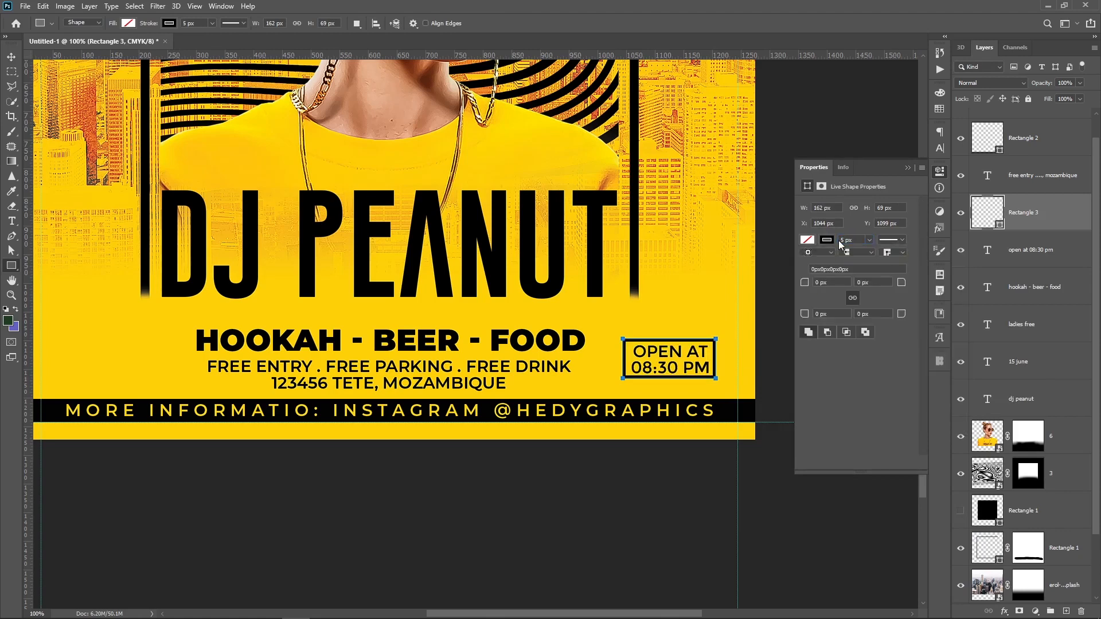
click(854, 240)
text(2)
key(Return)
key(3)
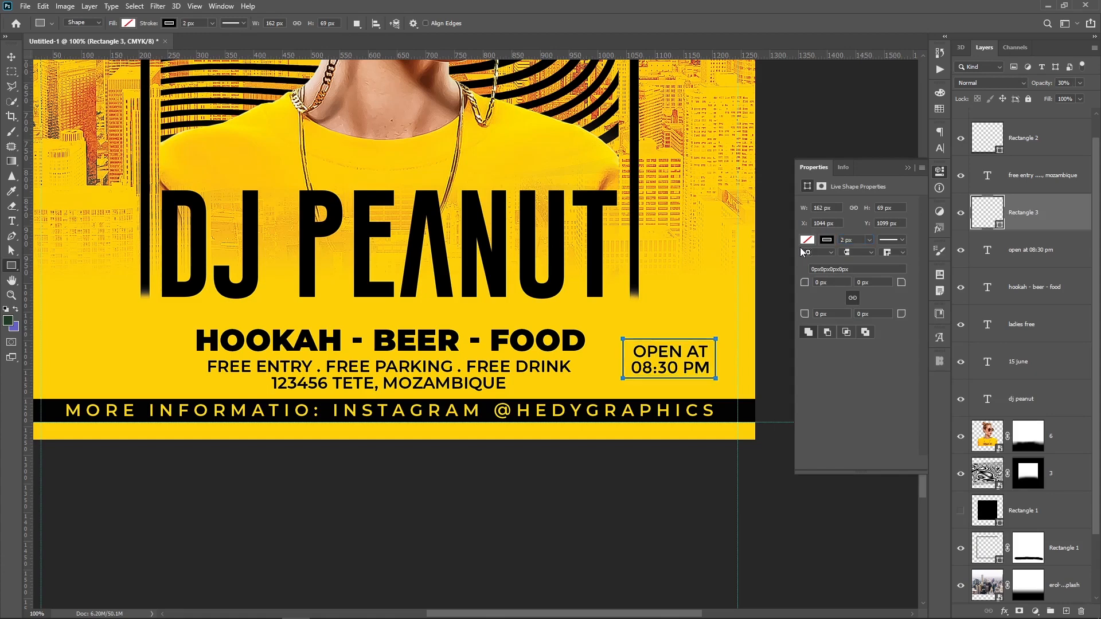
key(Return)
click(847, 240)
key(Return)
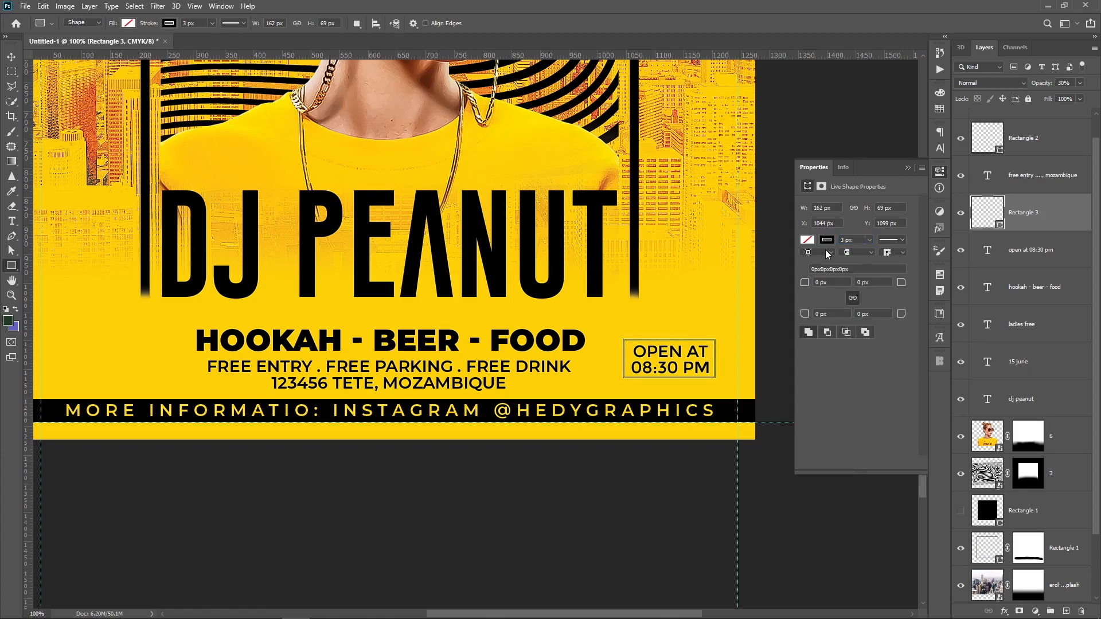
Step: Centre the opening-time text and its rectangle on each other both ways, and move both slightly up and left
key(v)
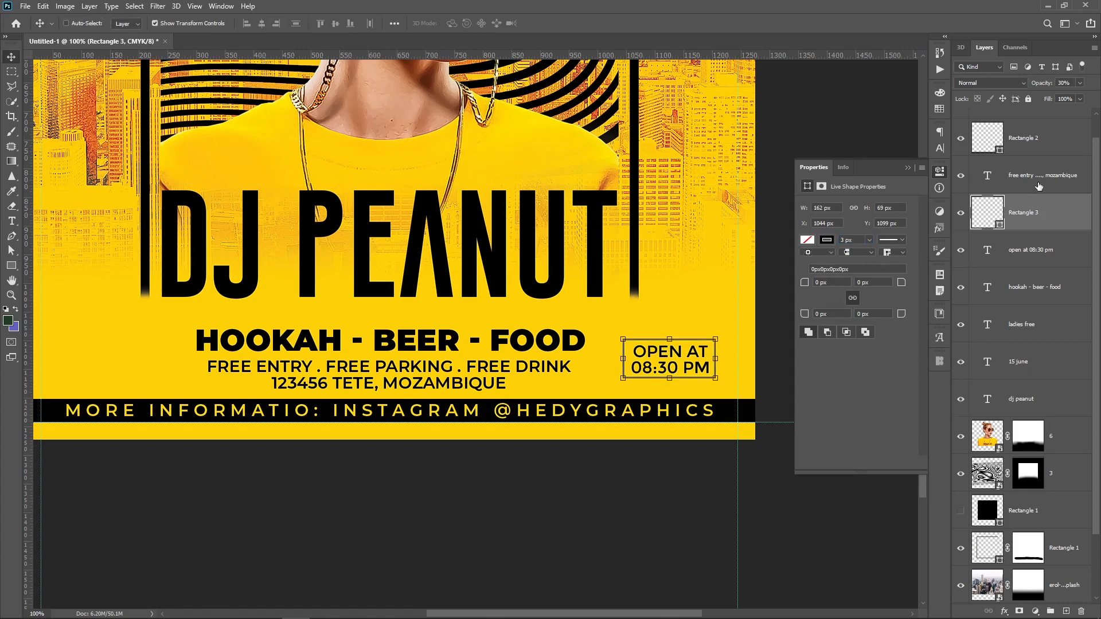
ctrl+click(1045, 248)
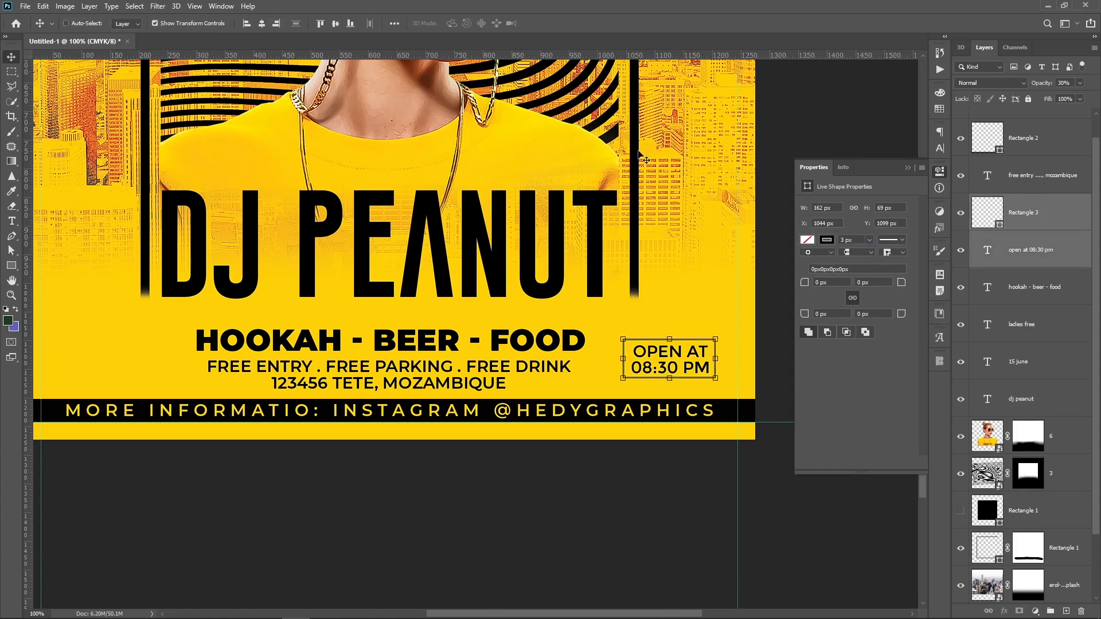
click(264, 24)
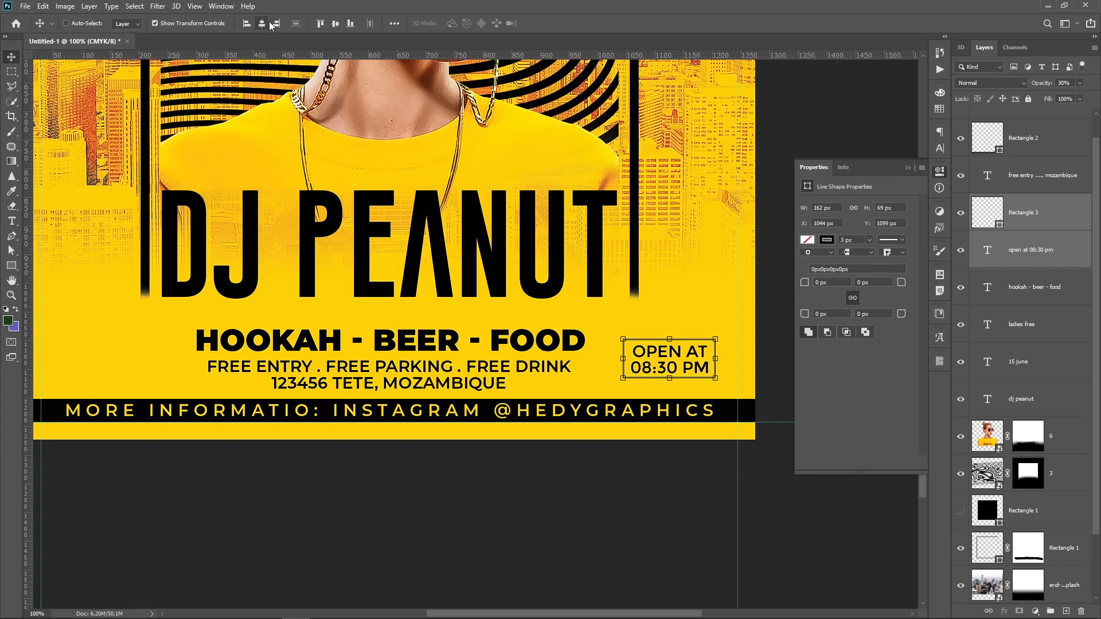
click(336, 23)
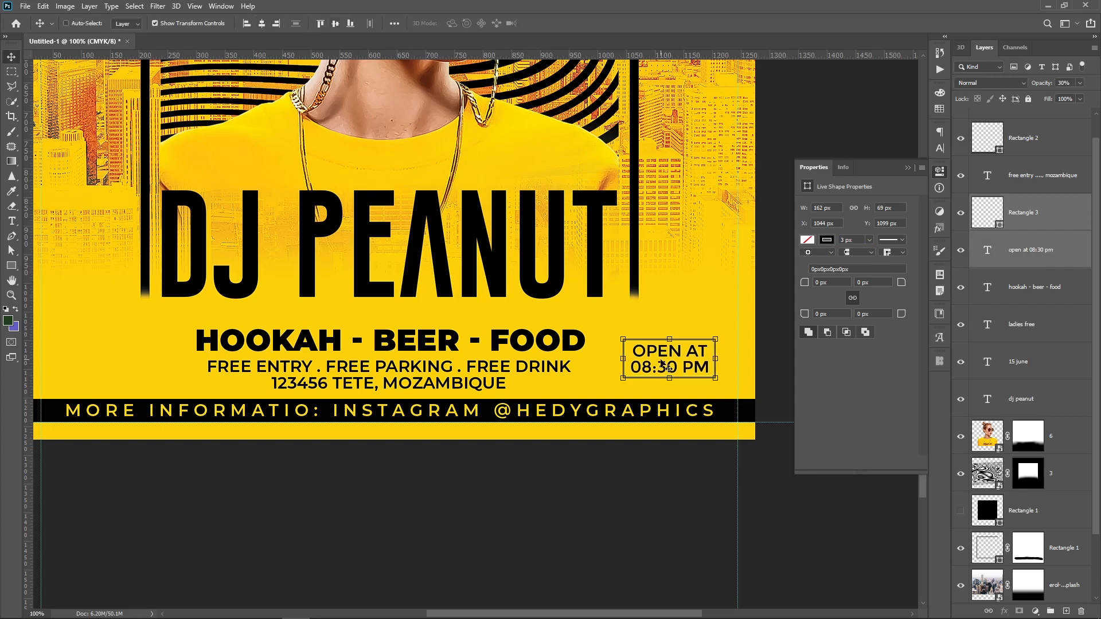
drag(662, 361, 670, 352)
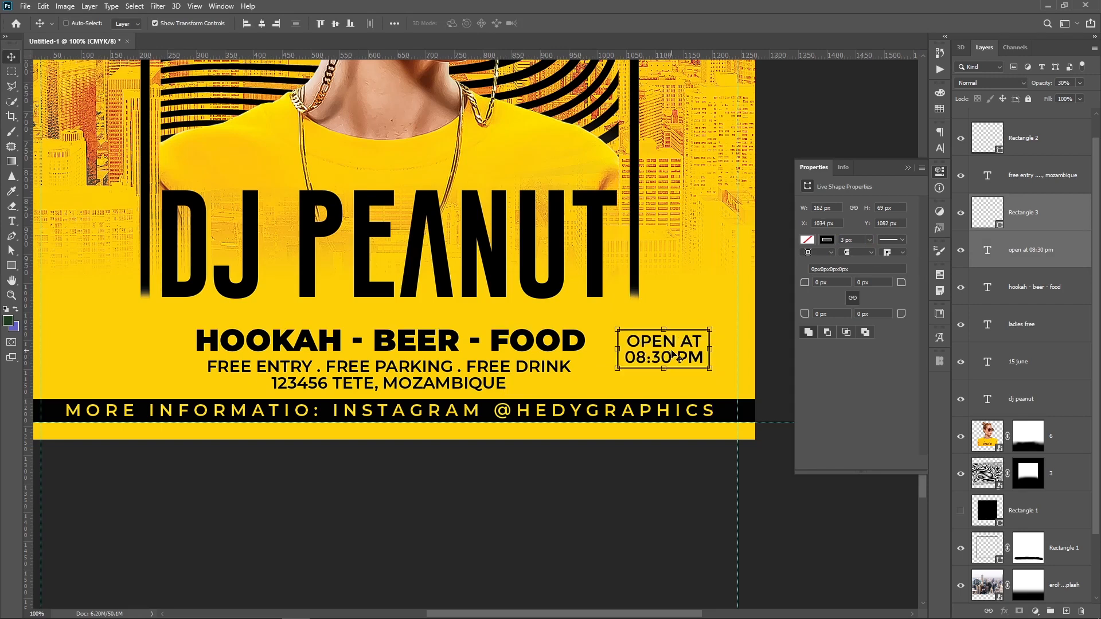
Step: Group the opening-time text with its rectangle and name the group "Open at"
key(ctrl)
key(ctrl+g)
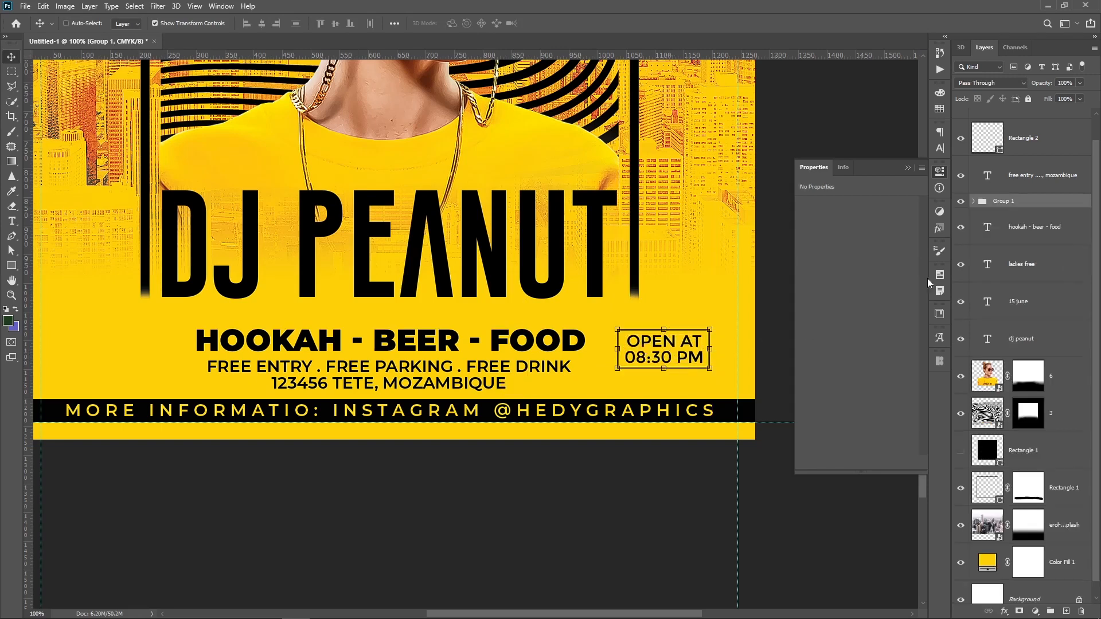
double_click(1005, 201)
text(Open at)
key(Return)
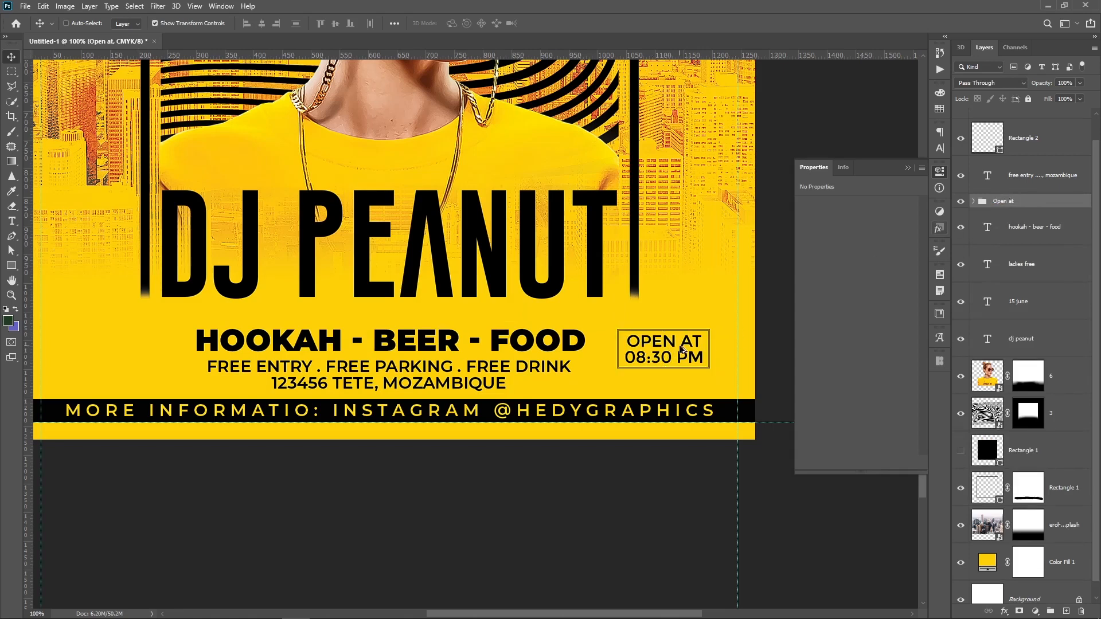
Step: Duplicate the Open at group to the left of the HOOKAH line and change the copy's text to "R.S.V.P ONLY" on two lines
drag(676, 351, 138, 356)
key(t)
click(138, 353)
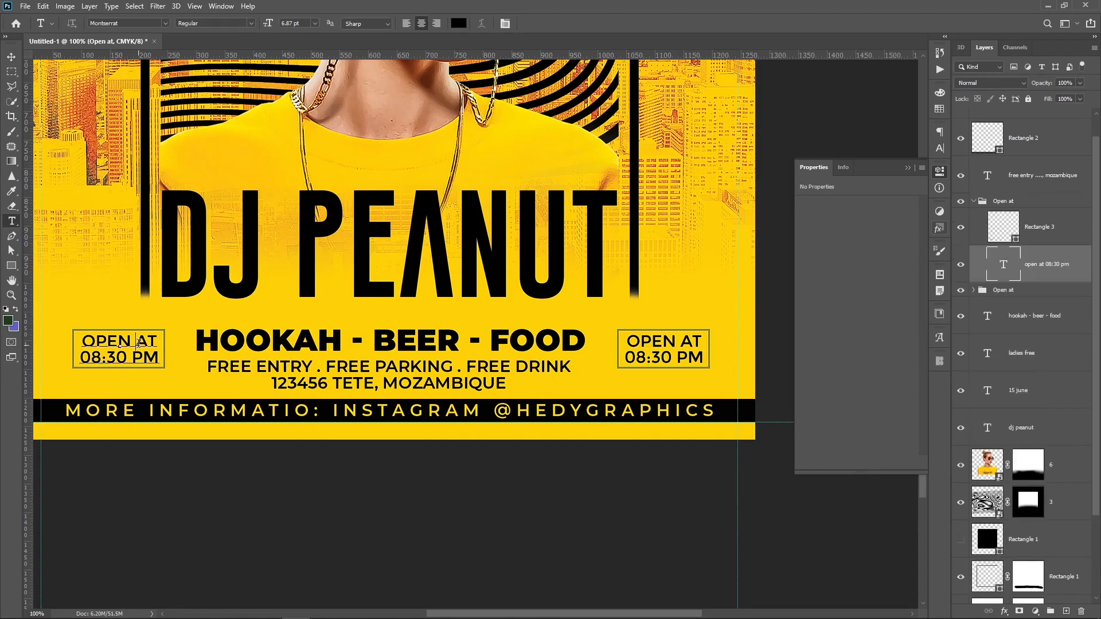
key(ctrl+a)
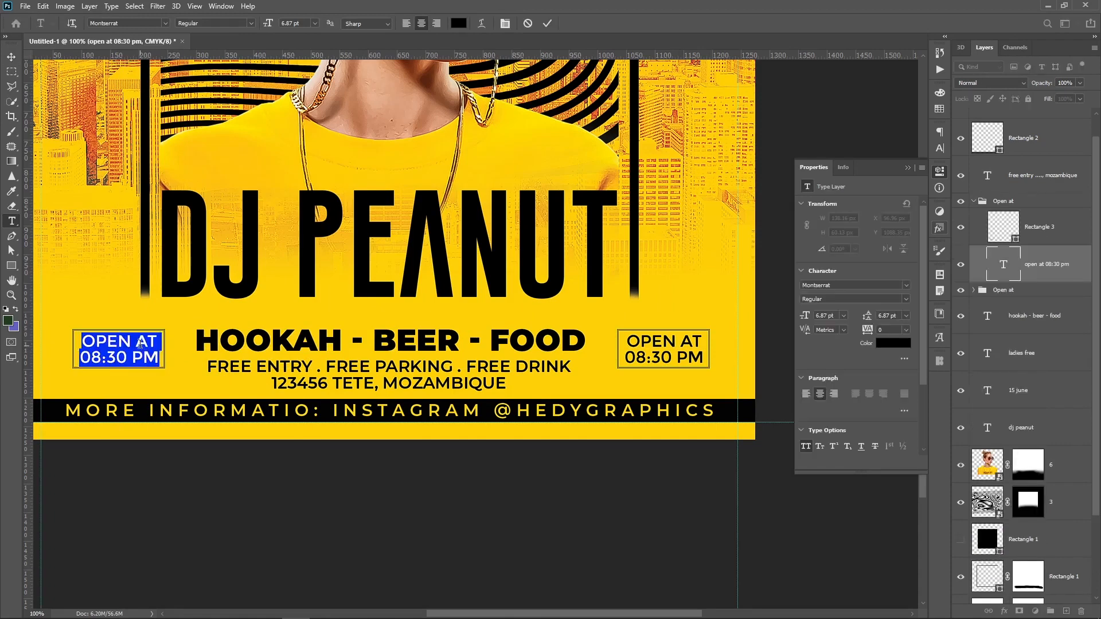
text(R.S)
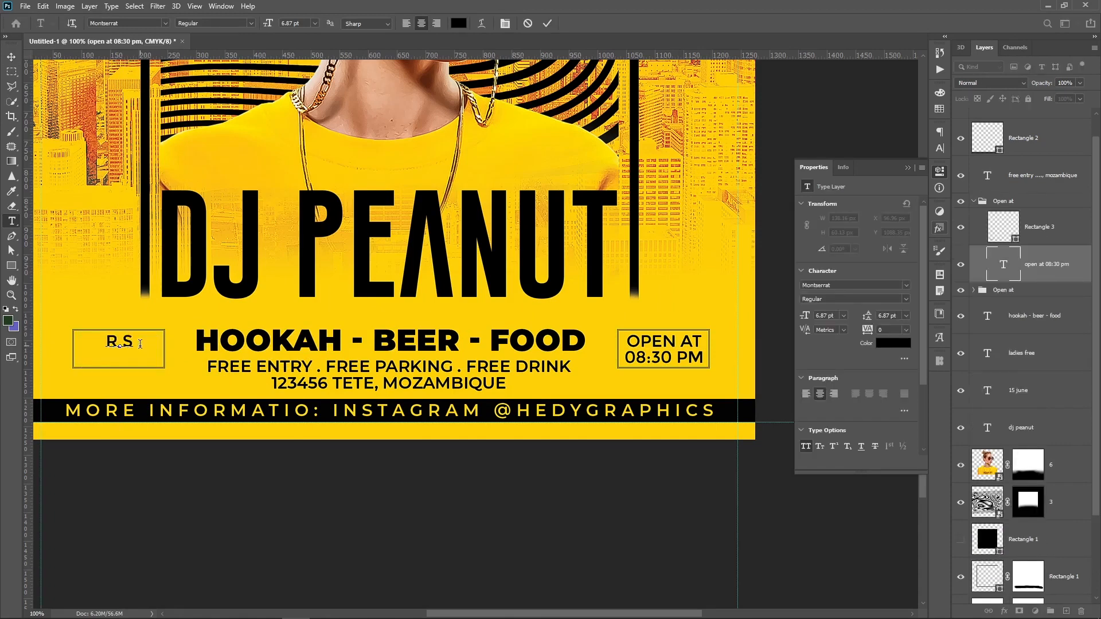
text(.V.P)
key(Return)
text(ONLY)
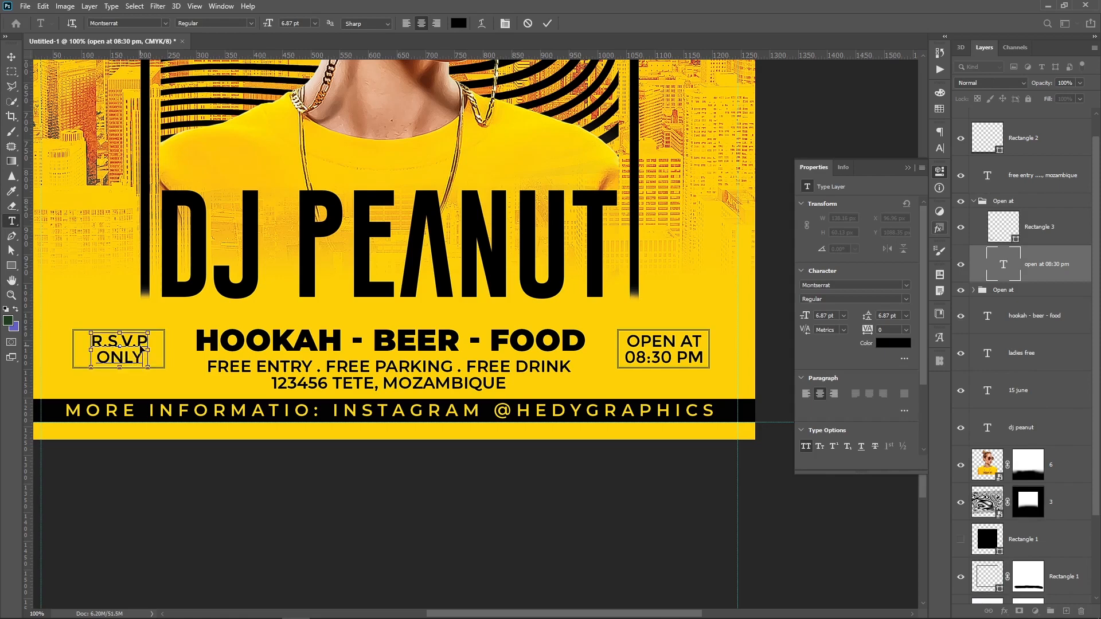
key(ctrl+Return)
Step: Set the tracking of the "R.S.V.P ONLY" text to 200, after trying 75 and 100
key(v)
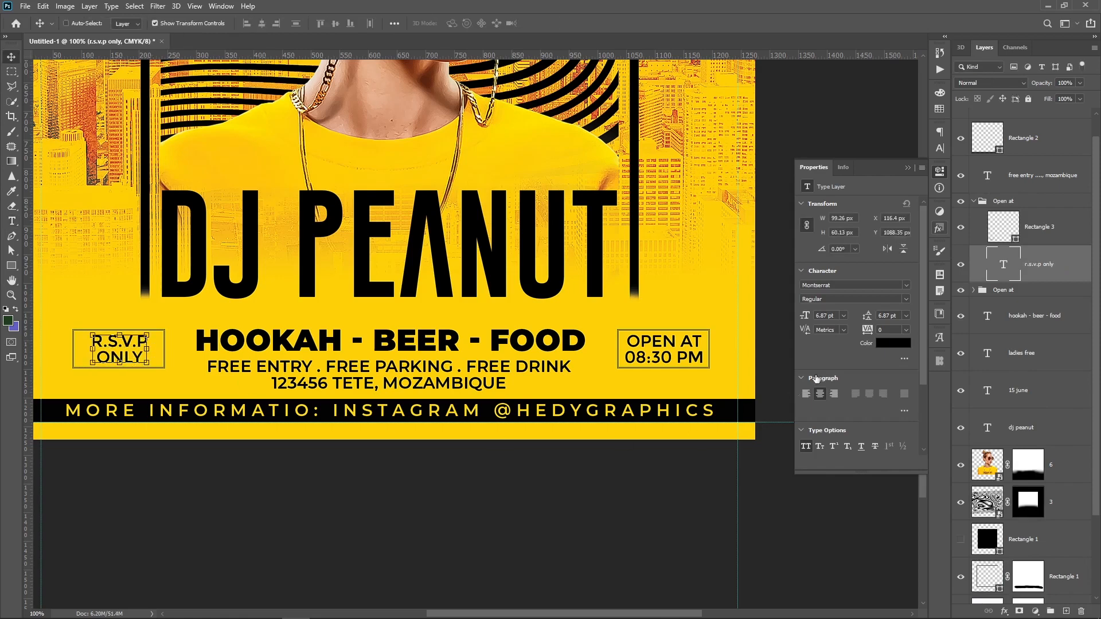
click(905, 331)
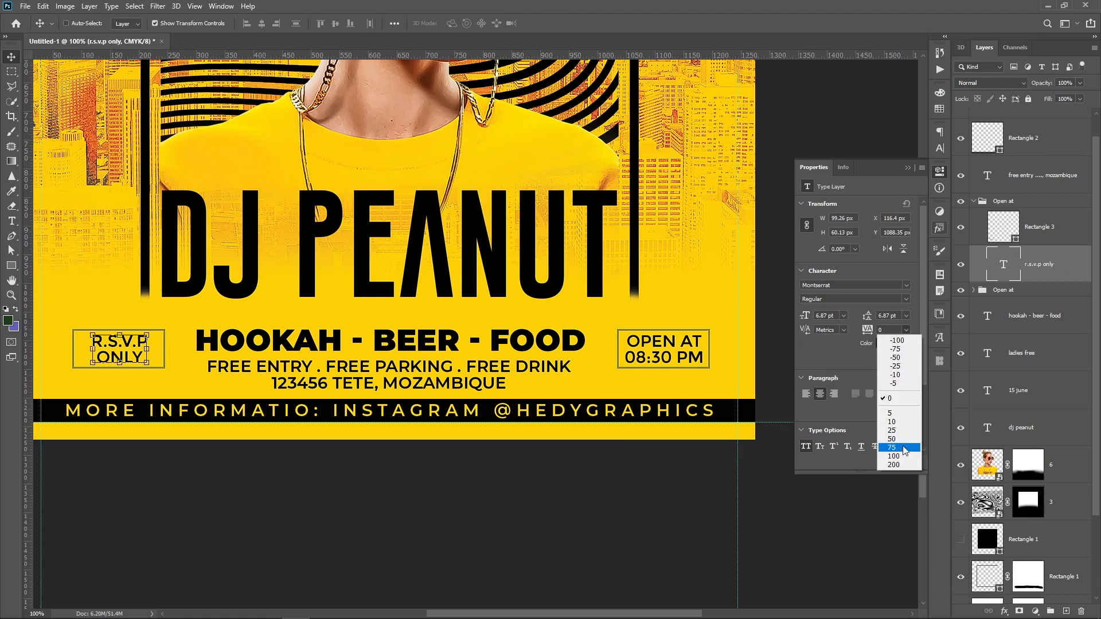
click(901, 448)
click(905, 331)
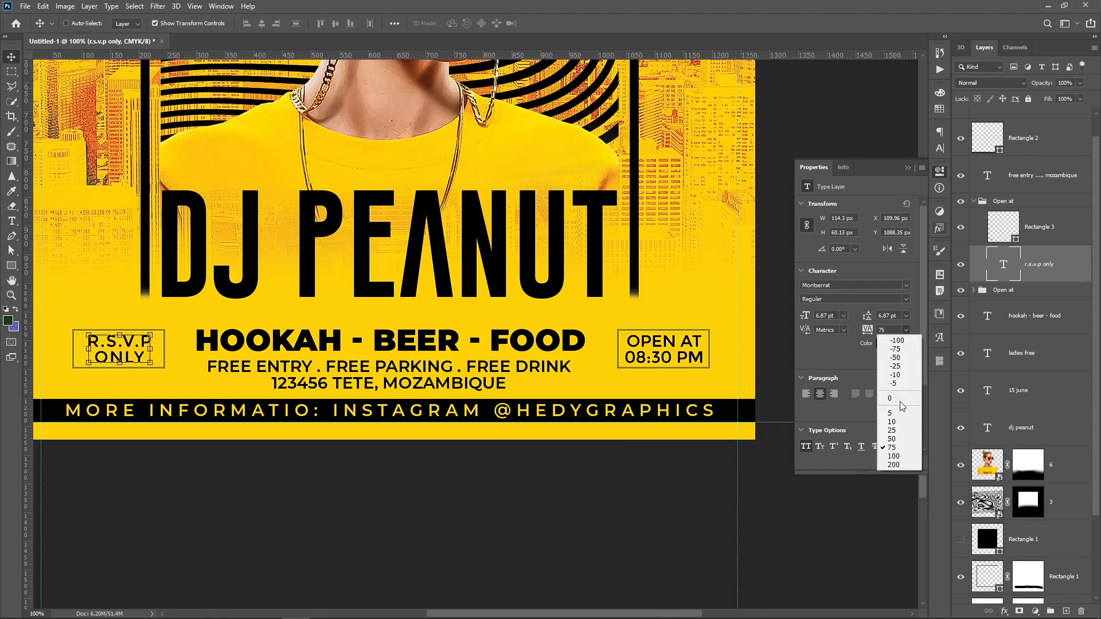
click(895, 456)
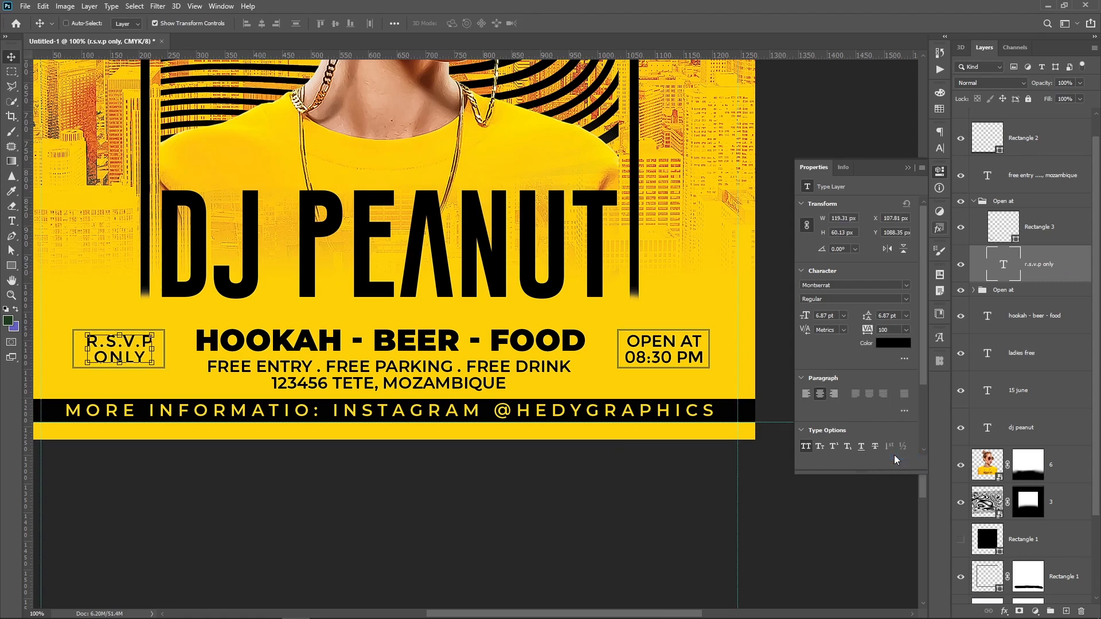
click(907, 330)
click(907, 463)
Step: Rename the copied Open at group that holds the R.S.V.P box as "rsvp" and collapse it
double_click(1005, 200)
text(rsvp)
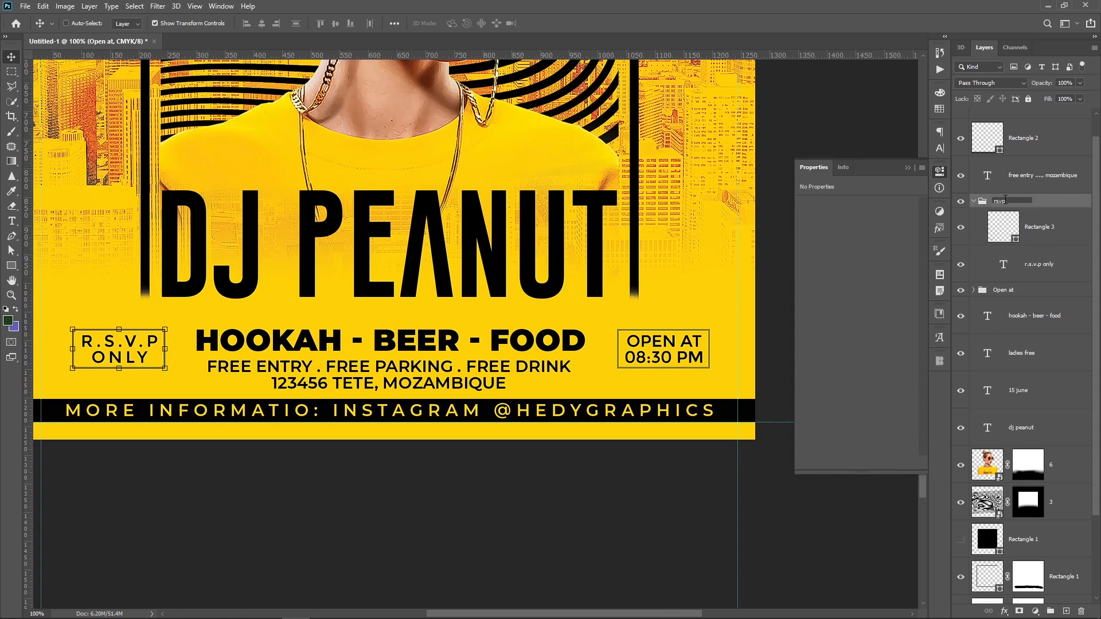
key(Return)
key(ctrl+0)
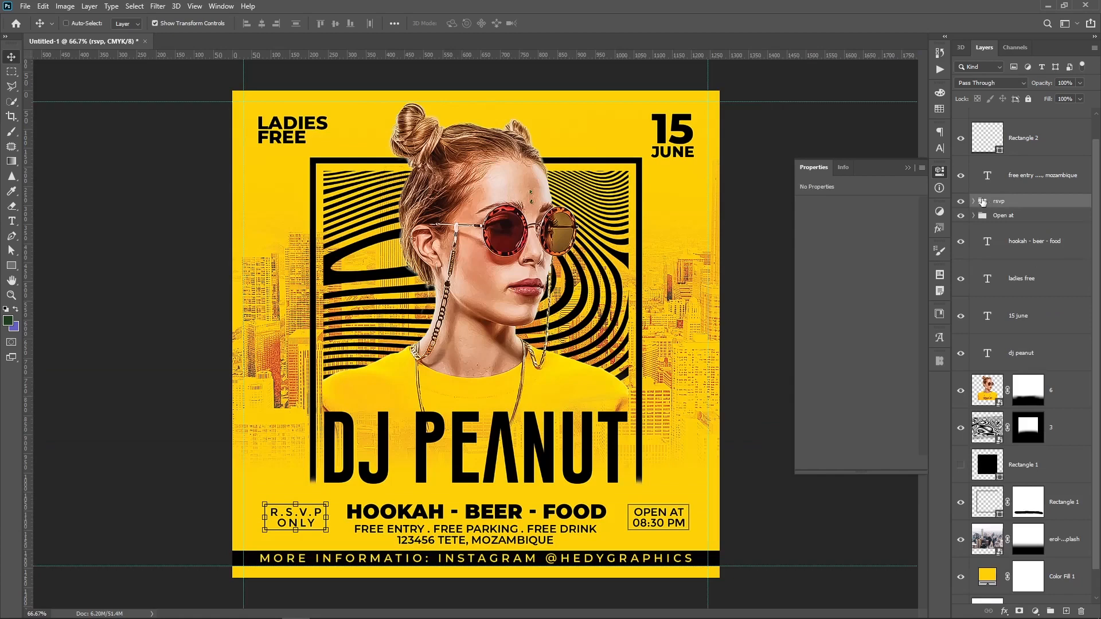
Step: Duplicate the FREE ENTRY text block, rotate the copy -90°, and place it vertically along the poster's left edge
click(1026, 178)
drag(559, 545, 480, 269)
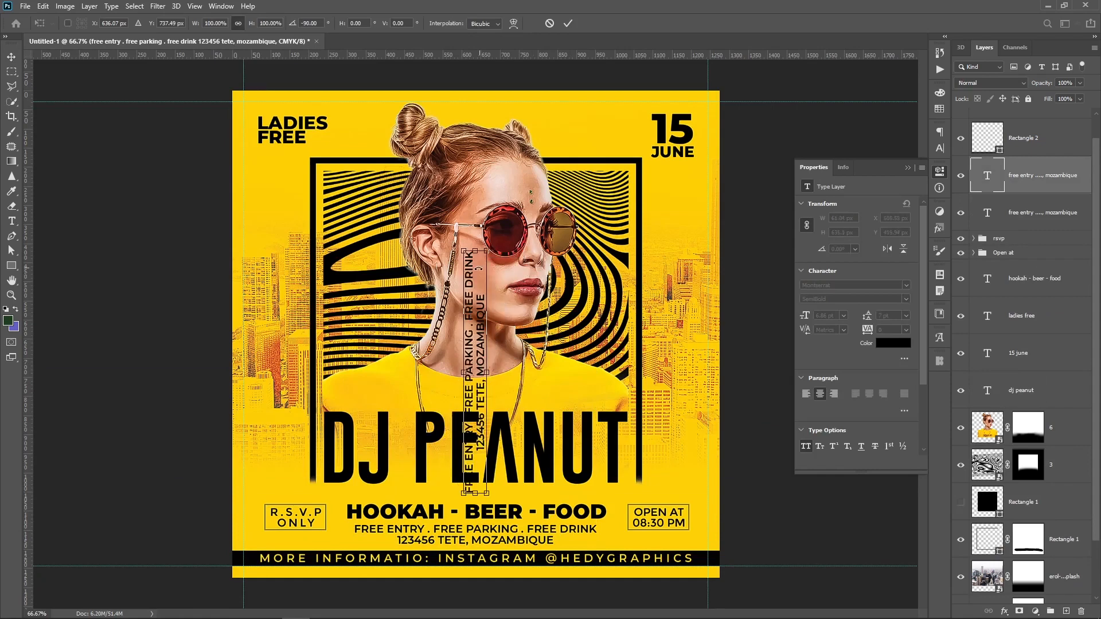
key(Return)
drag(518, 340, 295, 280)
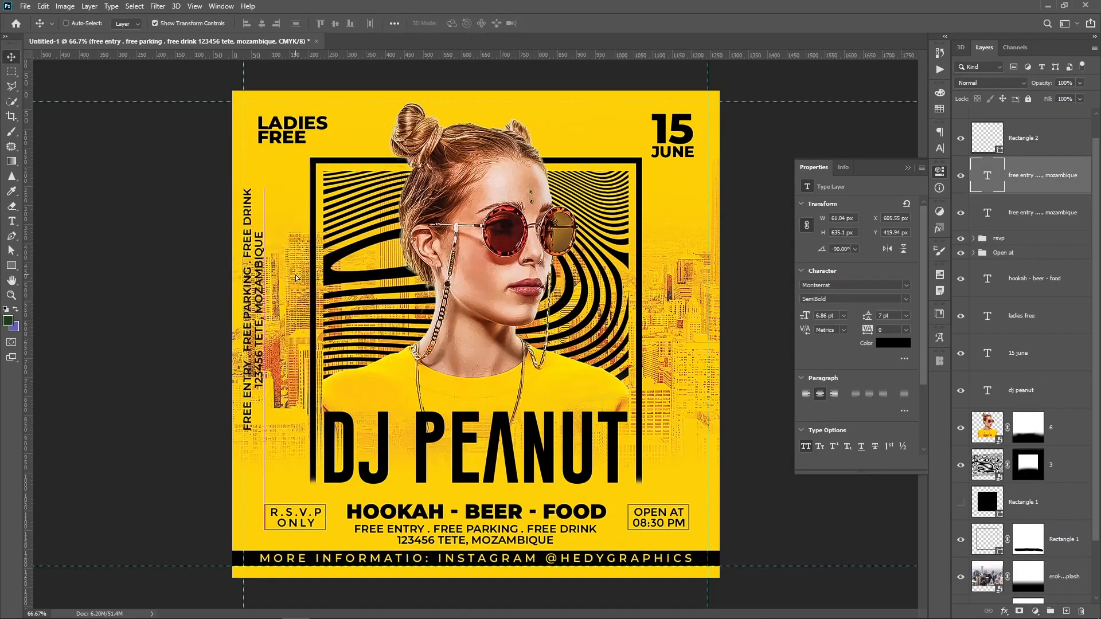
Step: Replace the vertical copy's text with "LIVE STREAM", after trying "FREE ENTRY"
key(t)
click(248, 309)
key(ctrl+a)
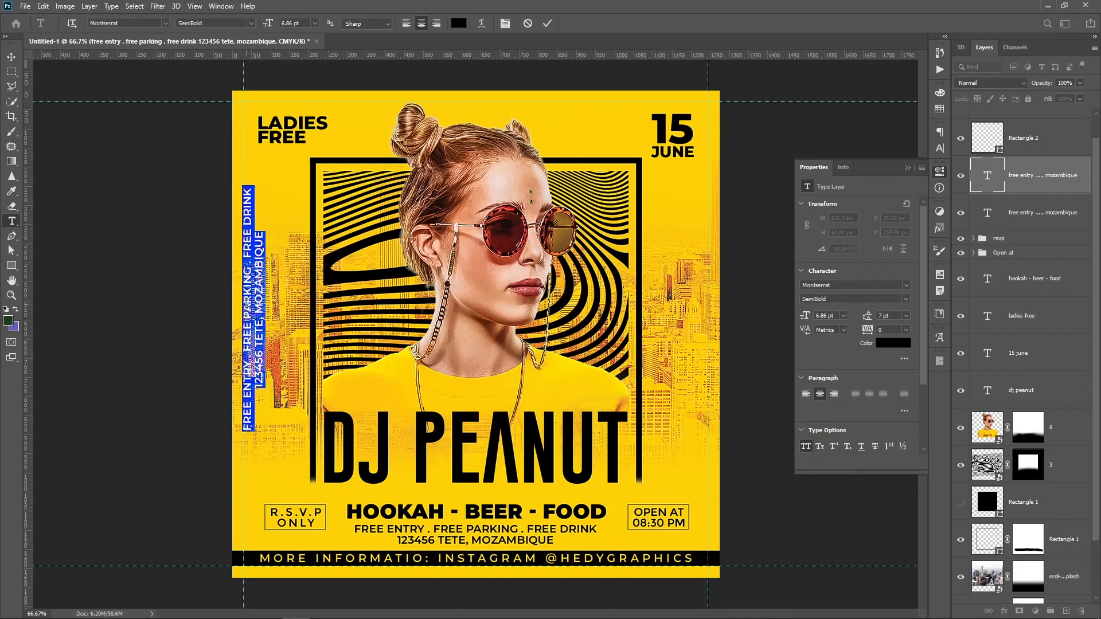
text(fre)
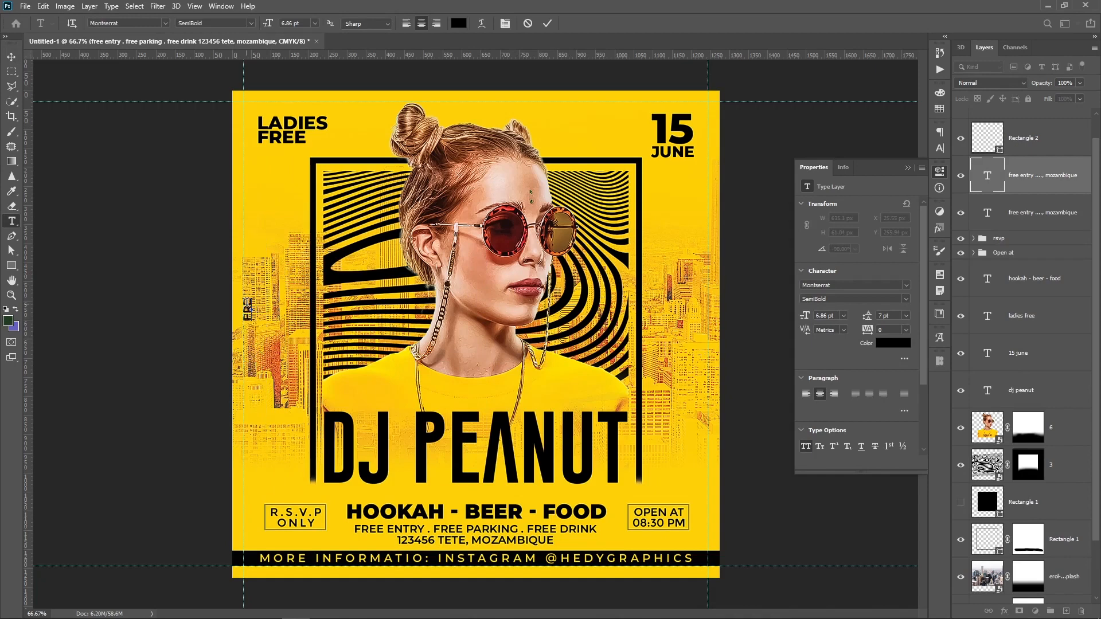
text(e entry)
key(ctrl+a)
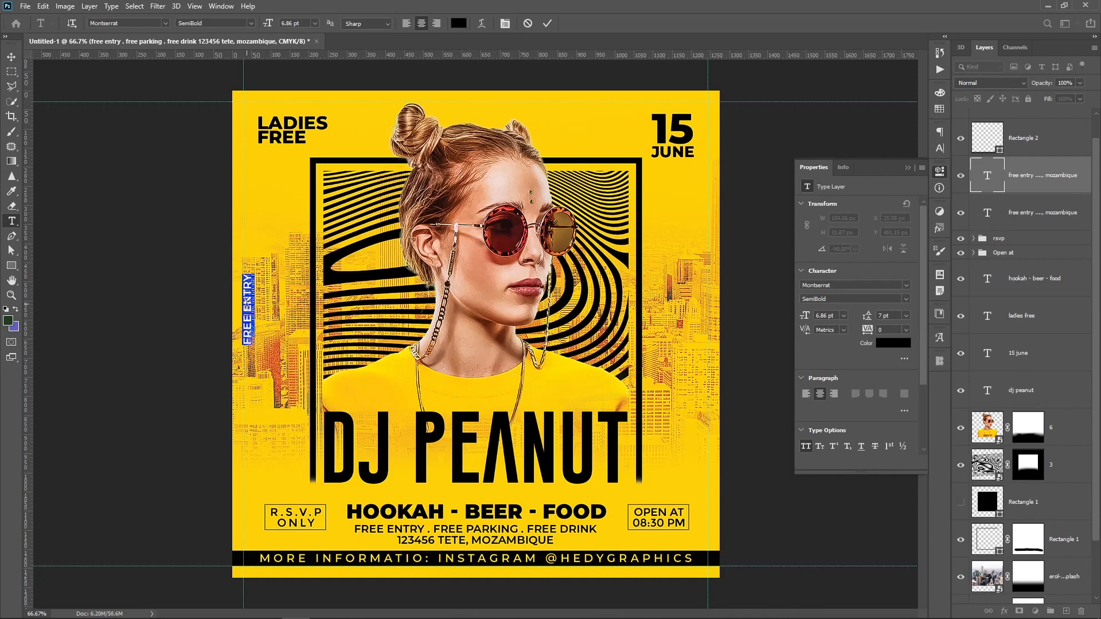
text(live)
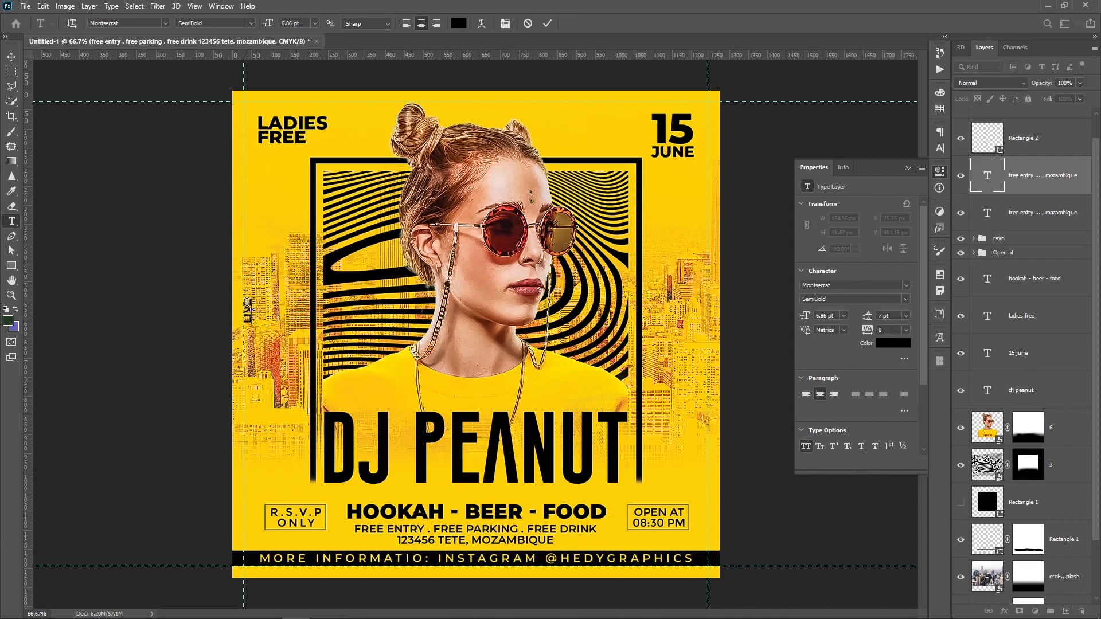
text( stream)
key(ctrl+Return)
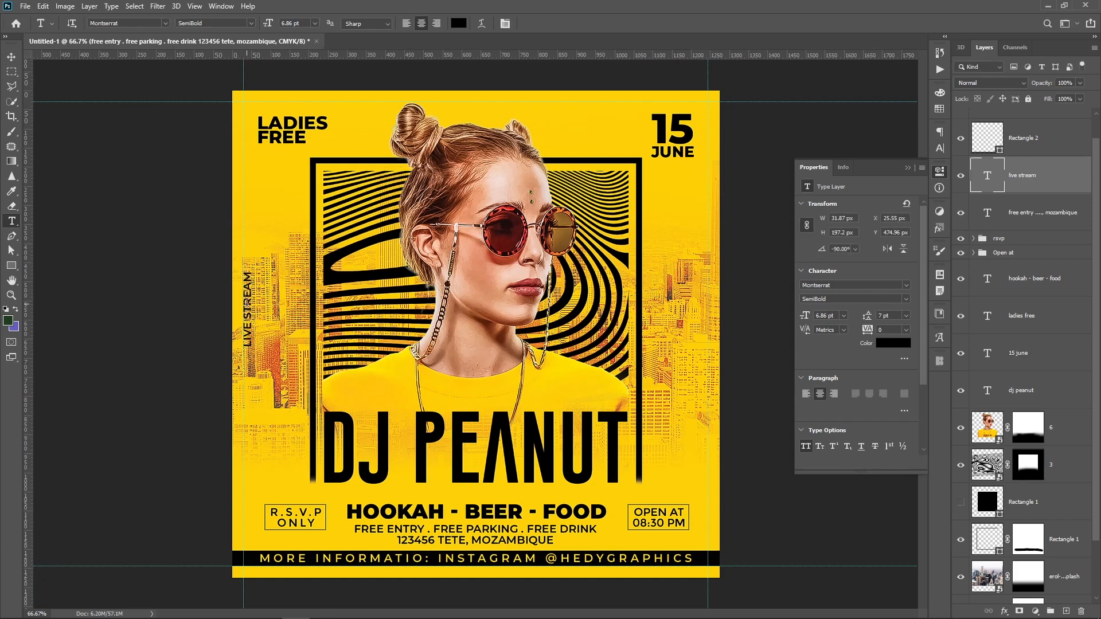
Step: Duplicate the LIVE STREAM text to the poster's right edge and change the copy's text to "+21 EVENT"
drag(271, 325, 726, 363)
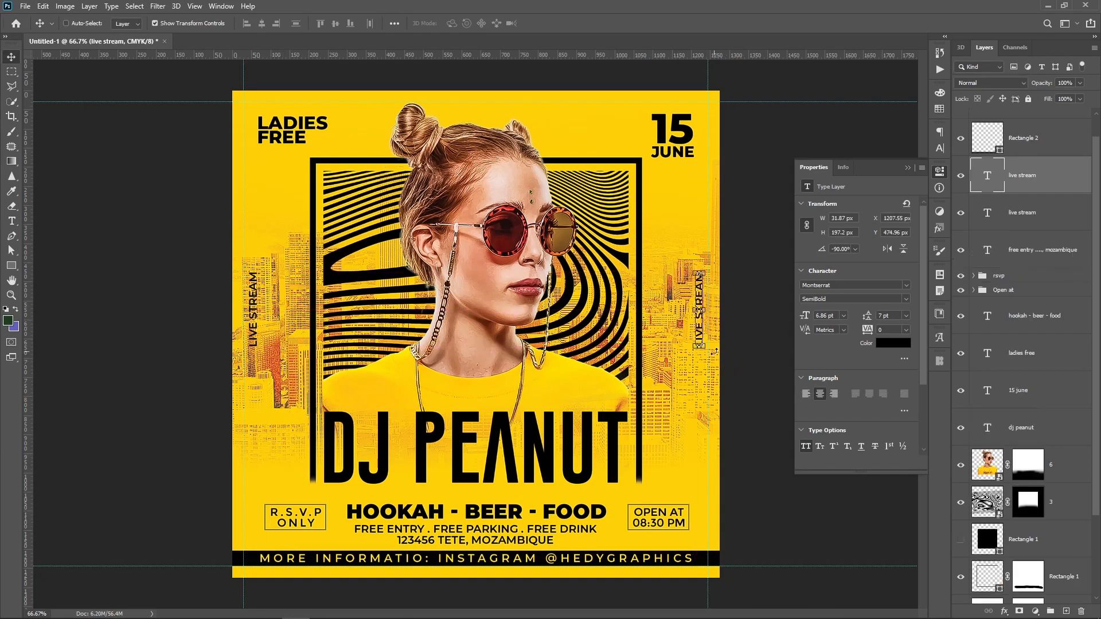
key(t)
click(700, 331)
key(ctrl+a)
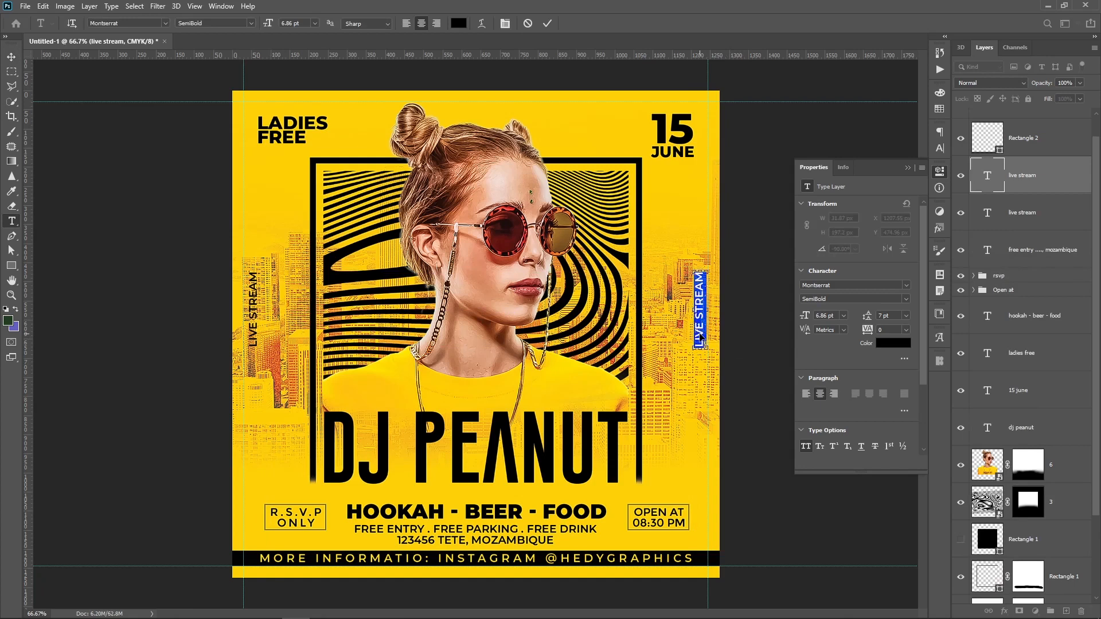
text(+21)
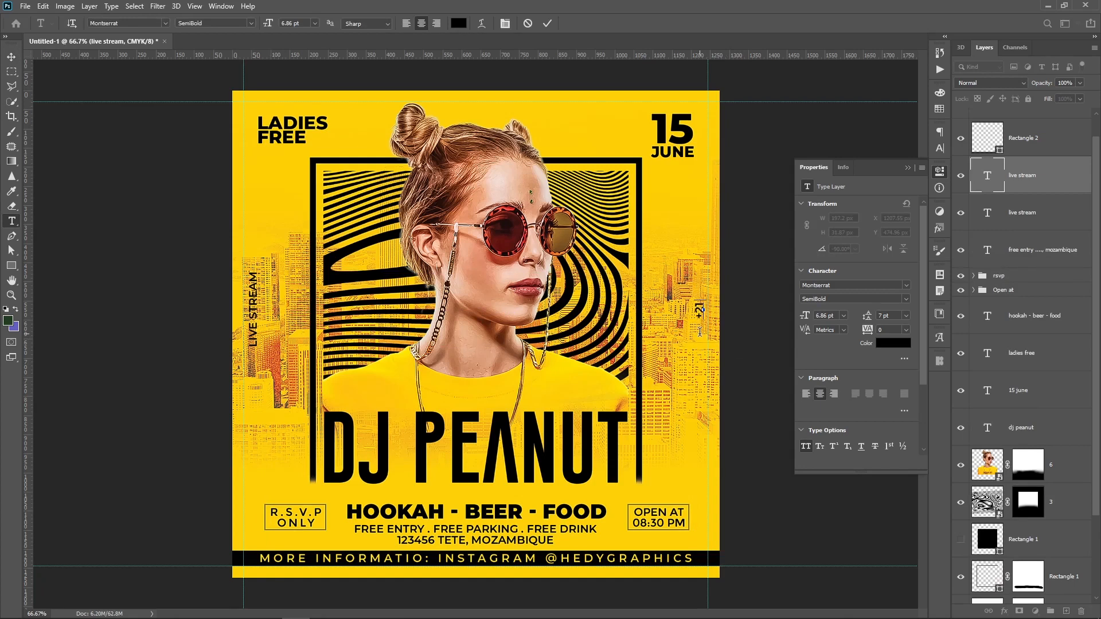
text( EVENT)
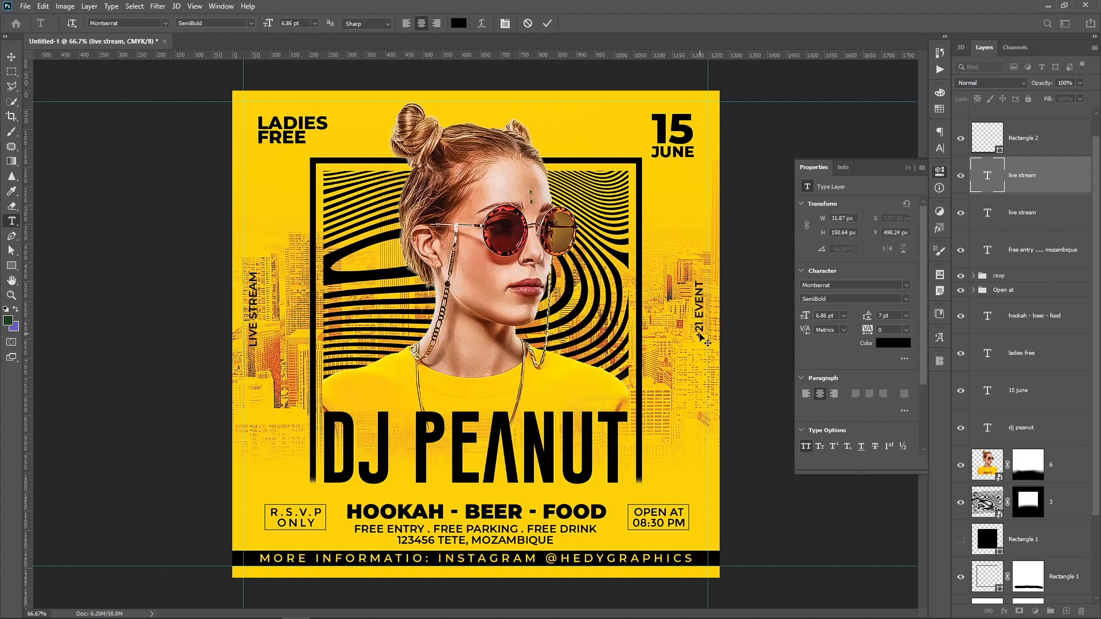
key(ctrl+Return)
Step: Rotate the "+21 EVENT" text by 180° so it reads downward along the poster's right edge
key(v)
key(ctrl+t)
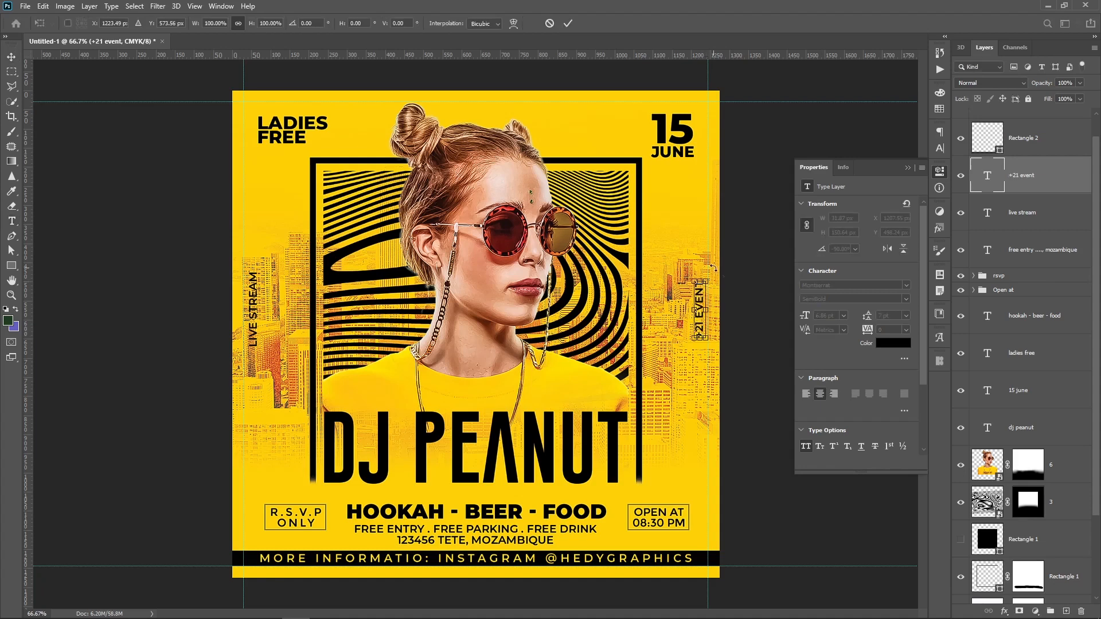
drag(713, 268, 679, 394)
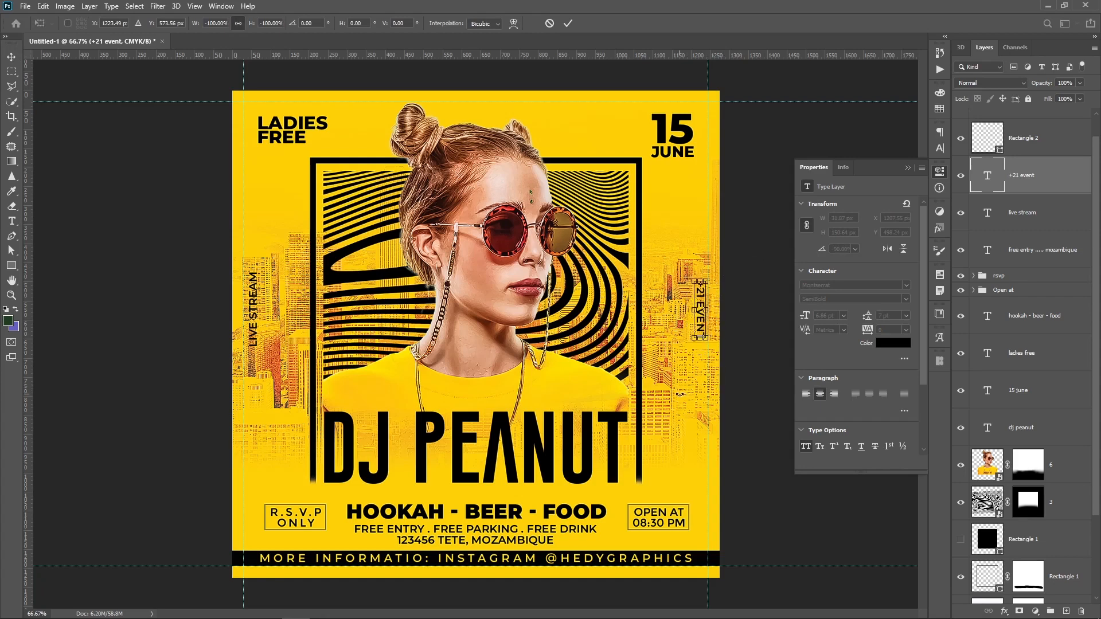
key(Return)
Step: Centre the "+21 EVENT" and "LIVE STREAM" texts vertically on the Background layer
shift+click(1061, 224)
scroll(1057, 304, down, 2)
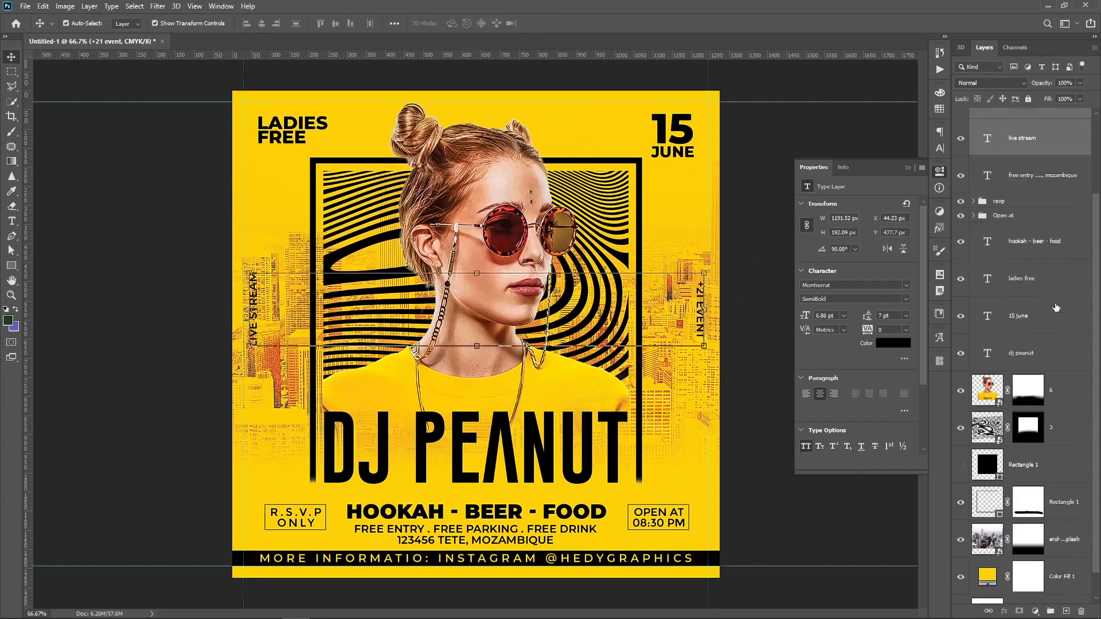
scroll(1056, 308, down, 1)
ctrl+click(1056, 588)
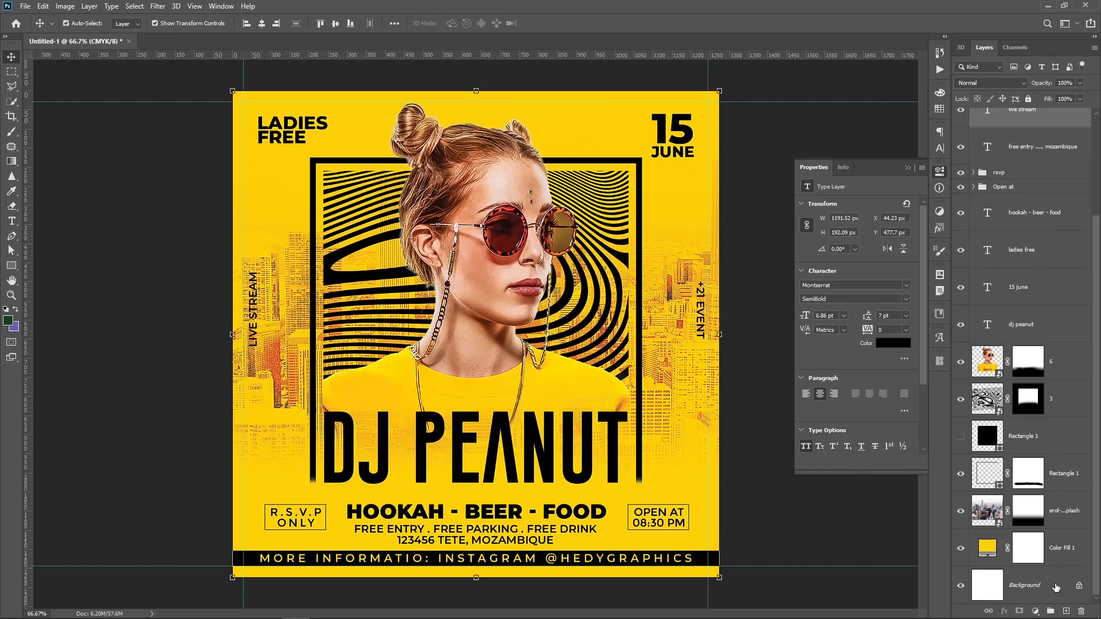
click(336, 25)
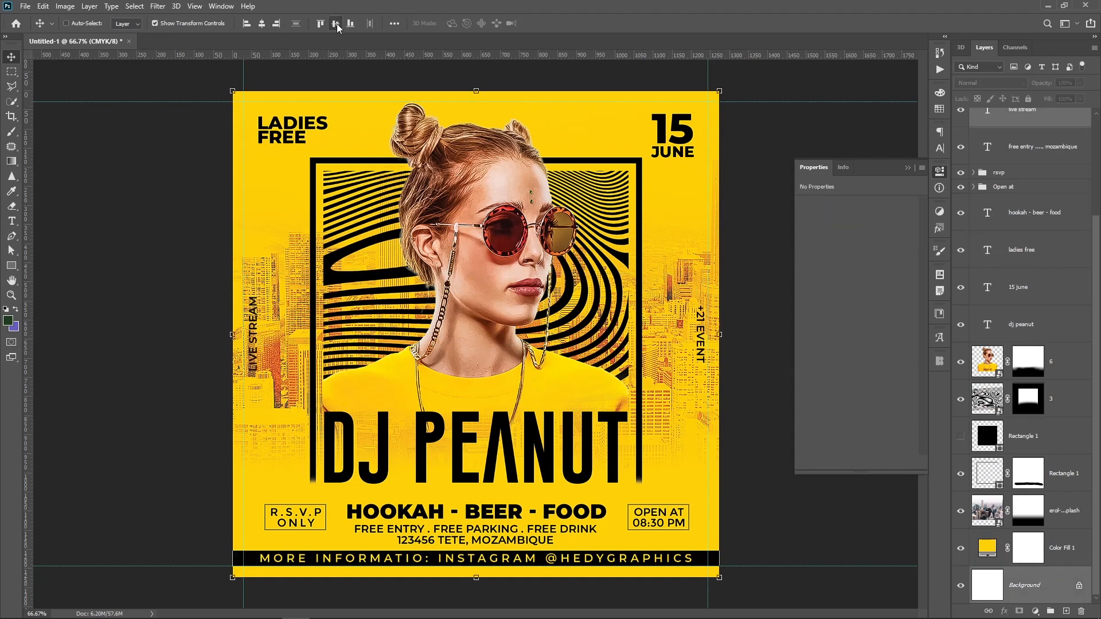
scroll(974, 209, up, 3)
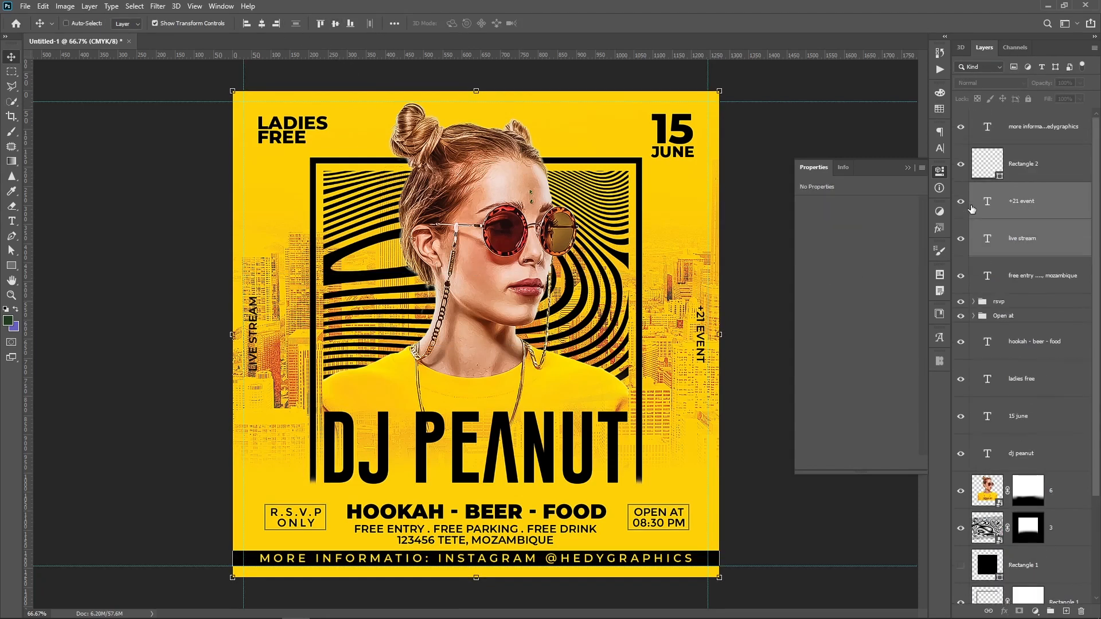
Step: Group all layers from the 15 June text up to the Instagram text and name the group "Info"
click(1029, 205)
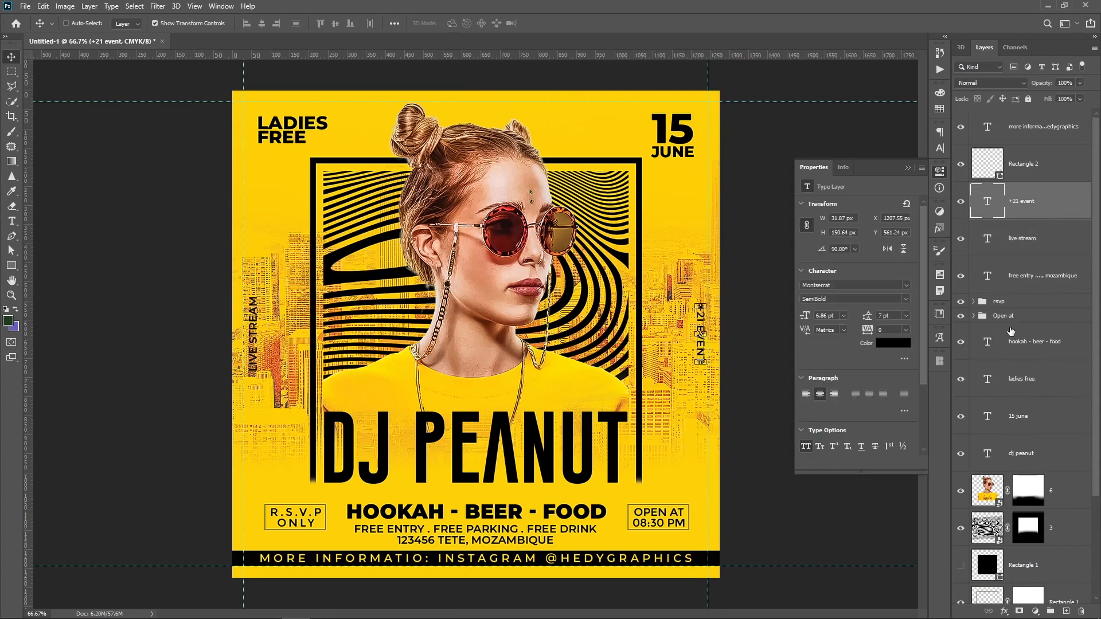
click(1035, 453)
click(1045, 417)
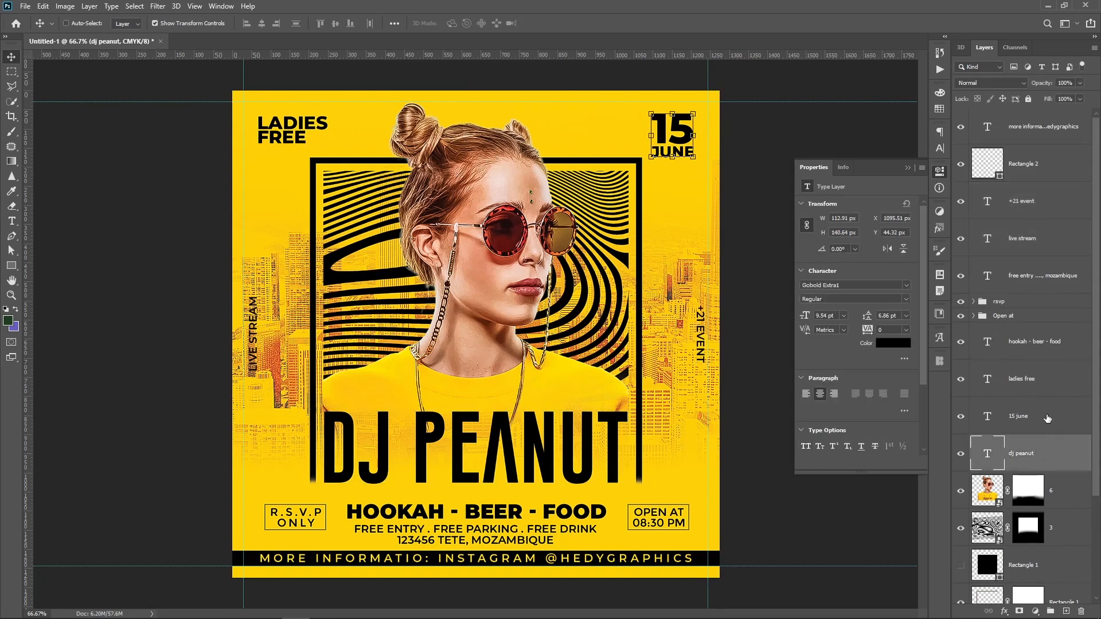
shift+click(1040, 129)
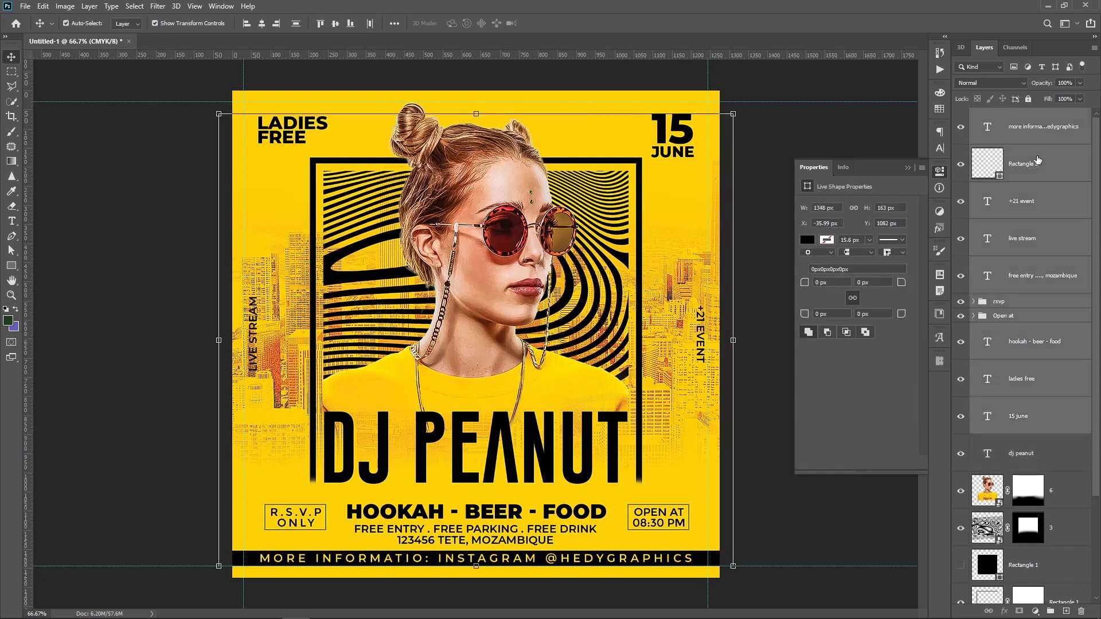
key(ctrl+g)
double_click(1007, 116)
text(I)
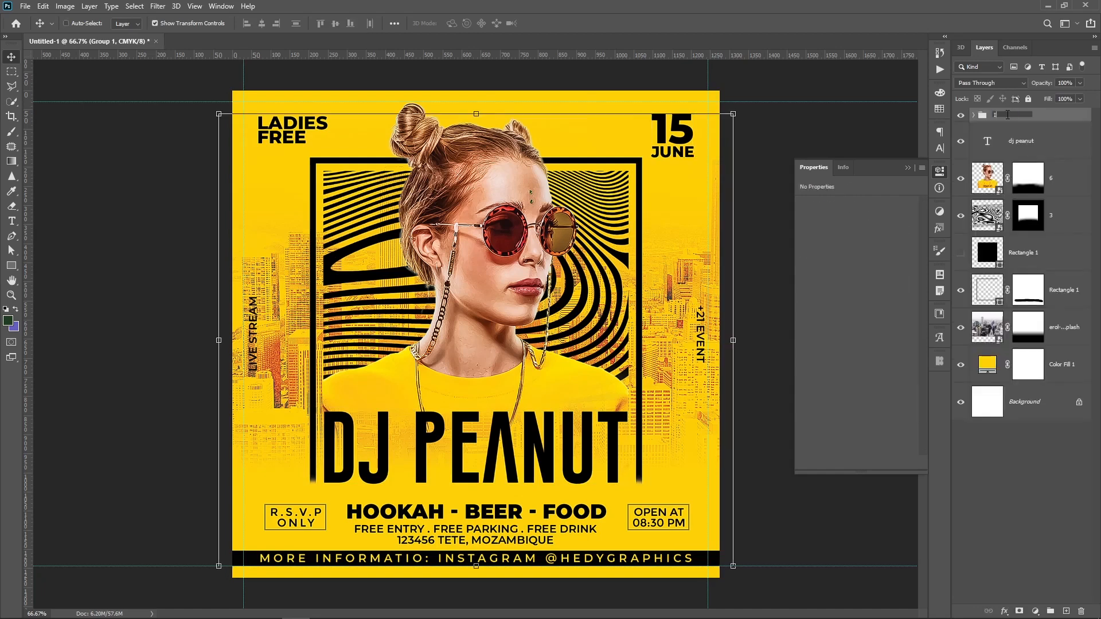
text(nfo)
key(Return)
click(1028, 520)
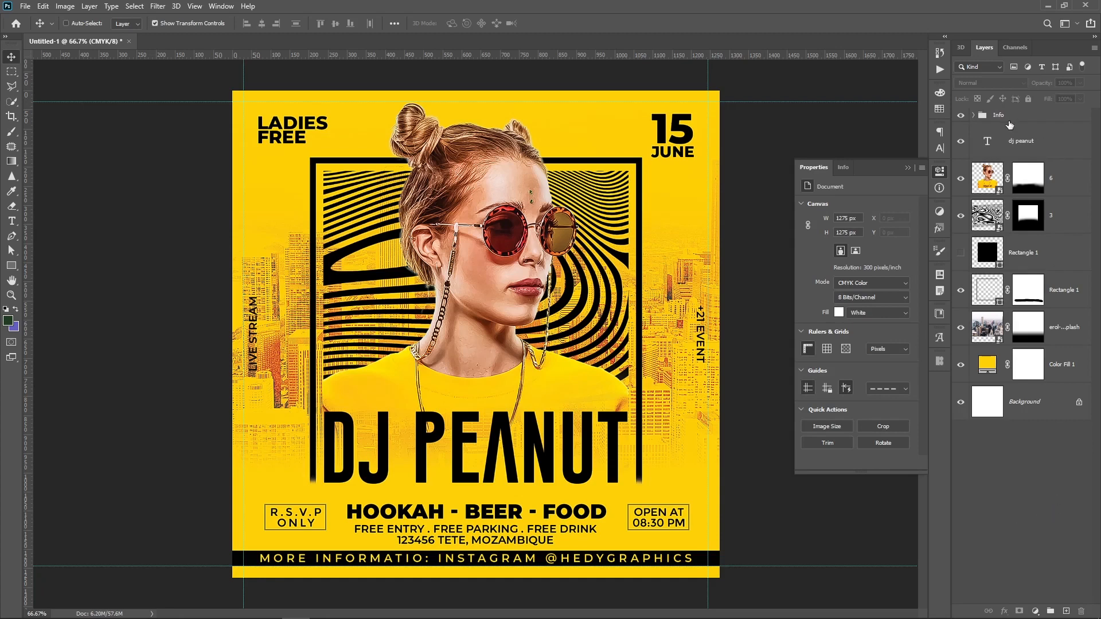
Step: Put the DJ Peanut title layer into its own group named "Main text" and collapse the group
click(1034, 147)
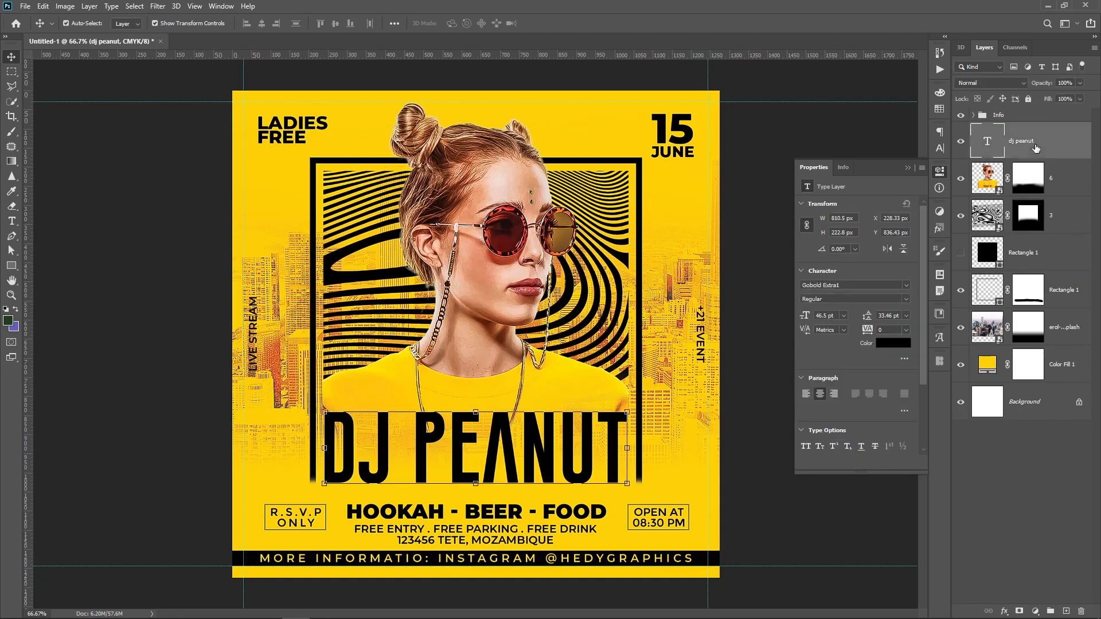
key(ctrl+g)
double_click(1012, 129)
text(Main text)
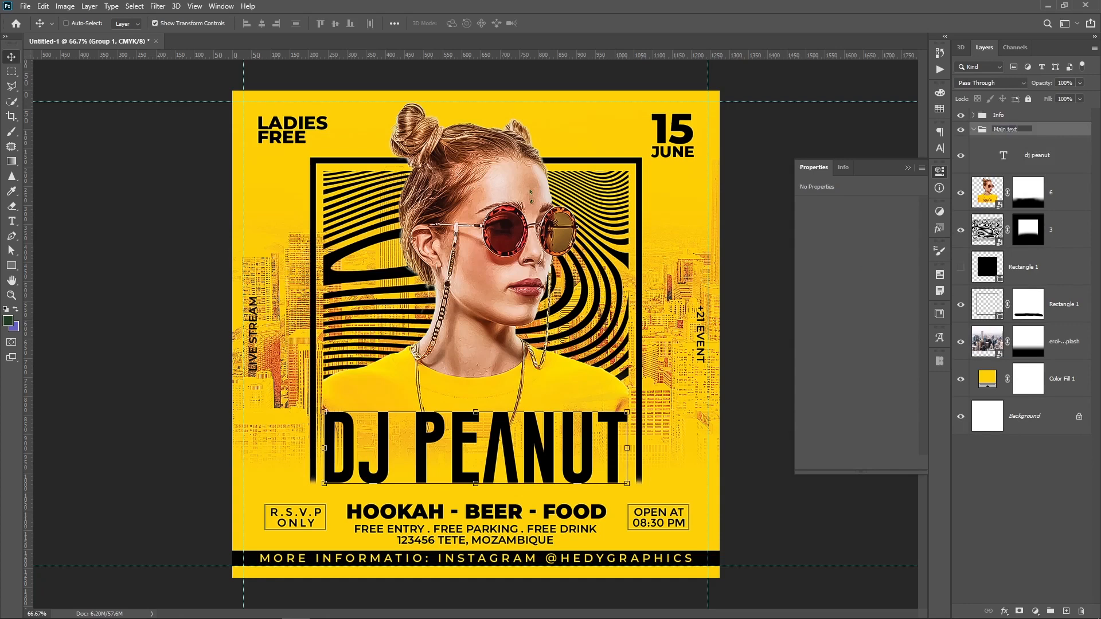
key(Return)
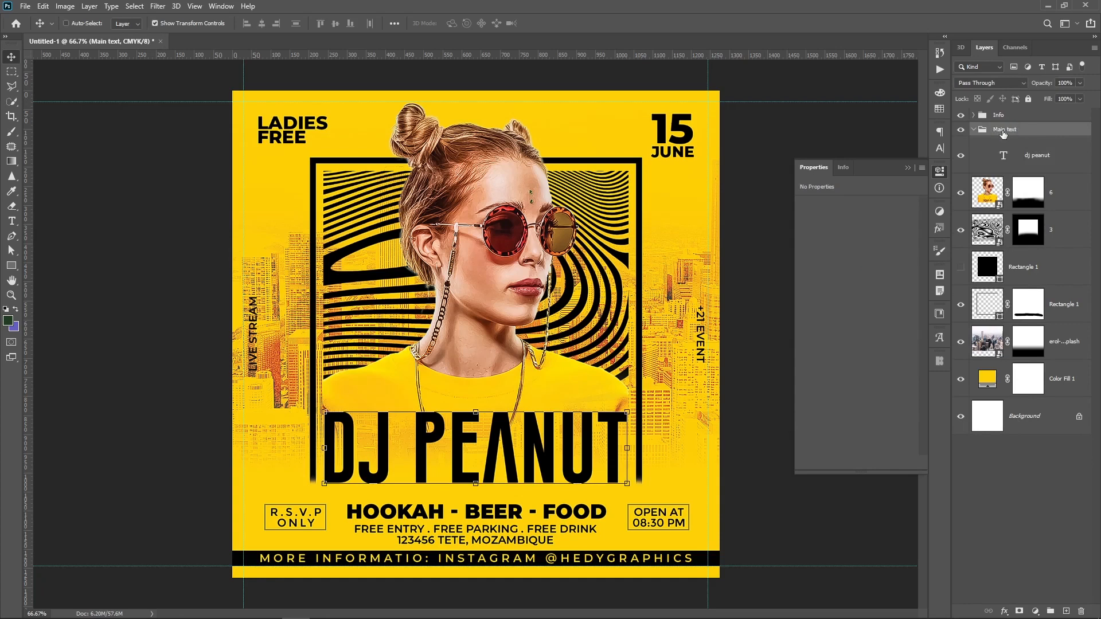
click(974, 129)
Step: Put the model cutout layer into its own group named "Model" and collapse the group
click(1060, 167)
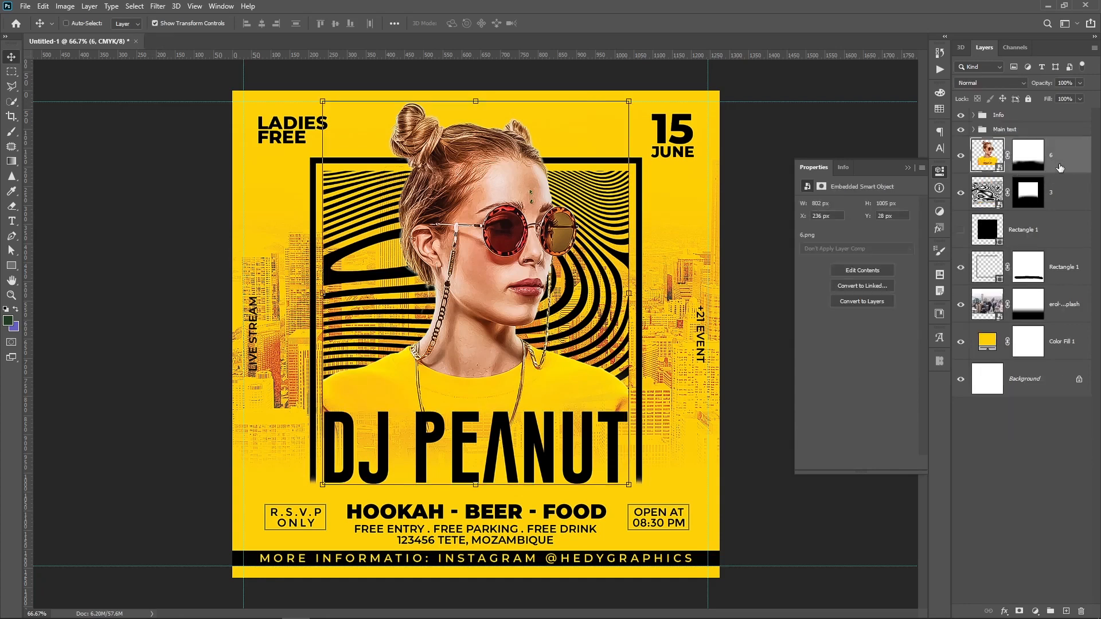
key(ctrl+g)
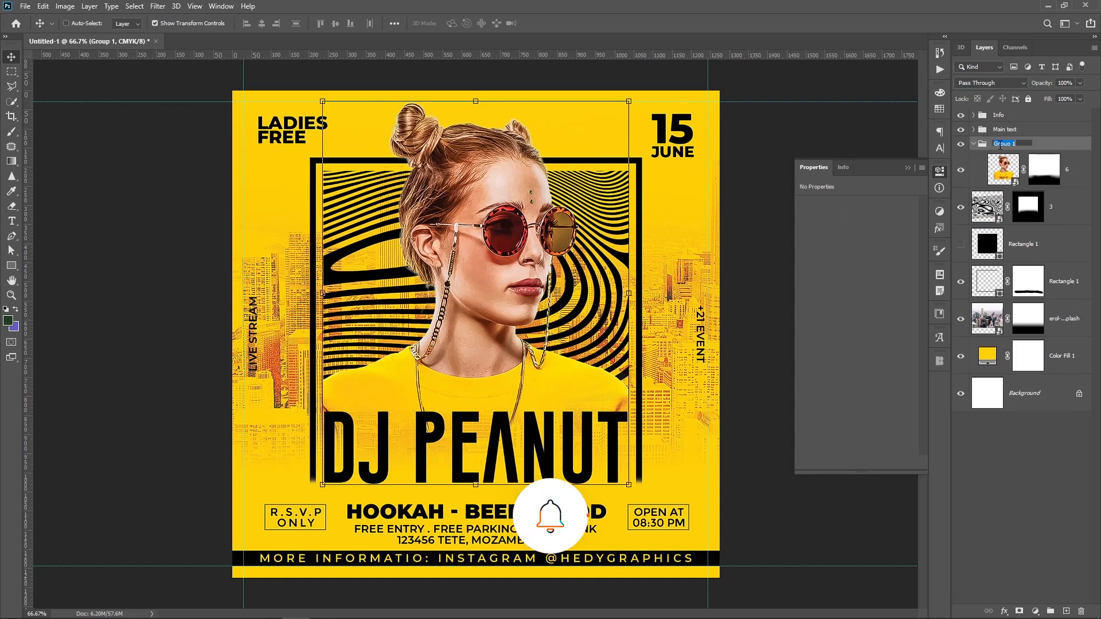
double_click(998, 143)
text(Model)
key(Return)
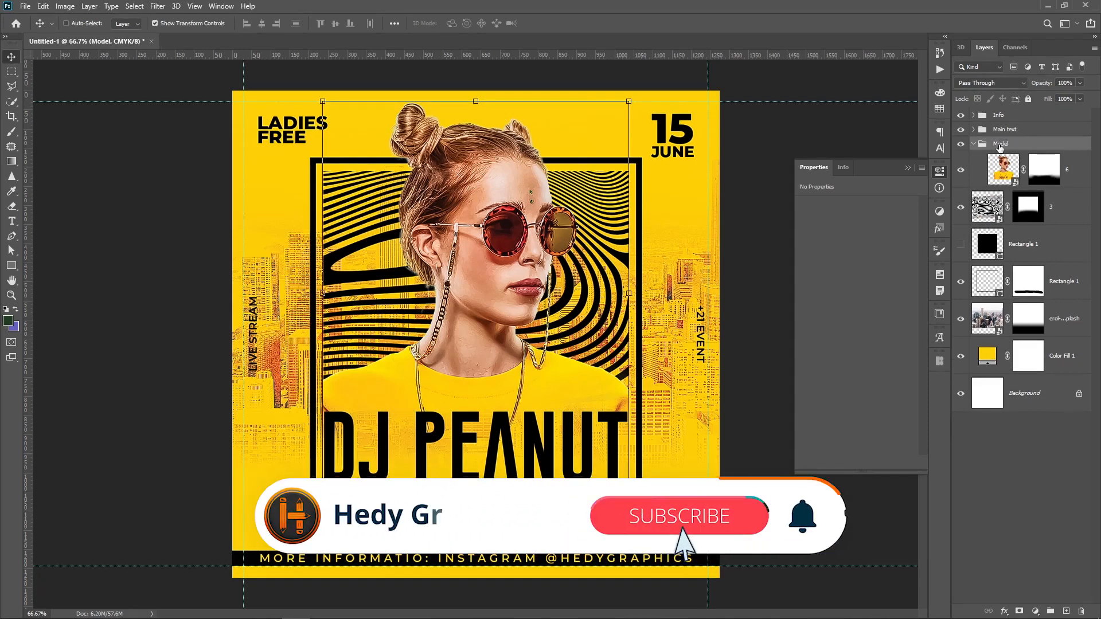
click(973, 143)
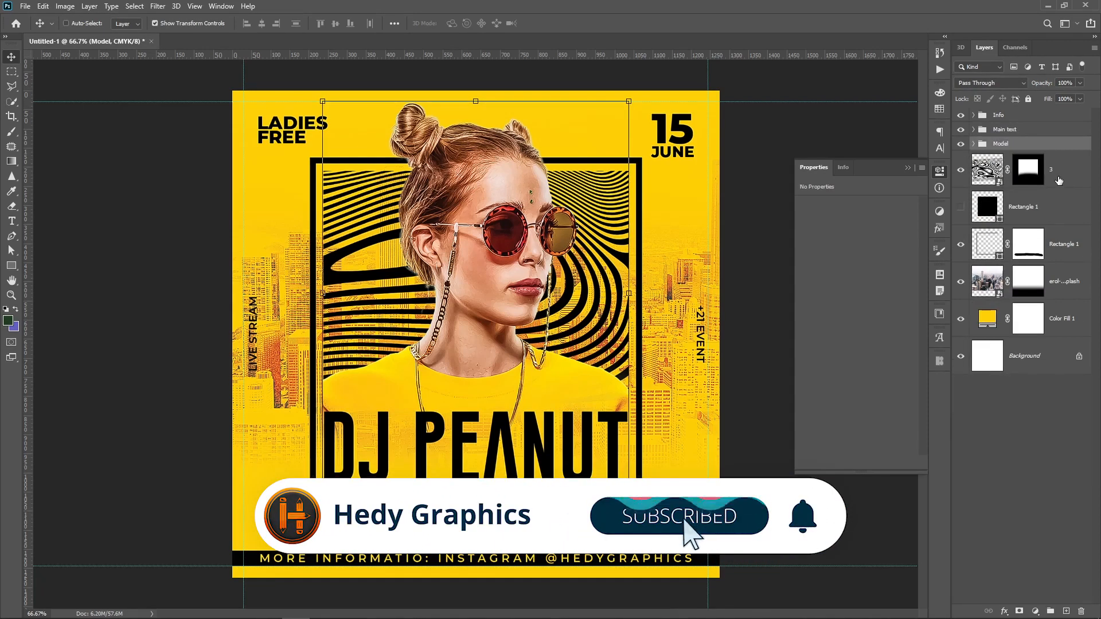
Step: Delete the hidden Rectangle 1 layer and group the wave pattern layer down through Color Fill 1 under the name "Background"
click(1043, 182)
click(1040, 214)
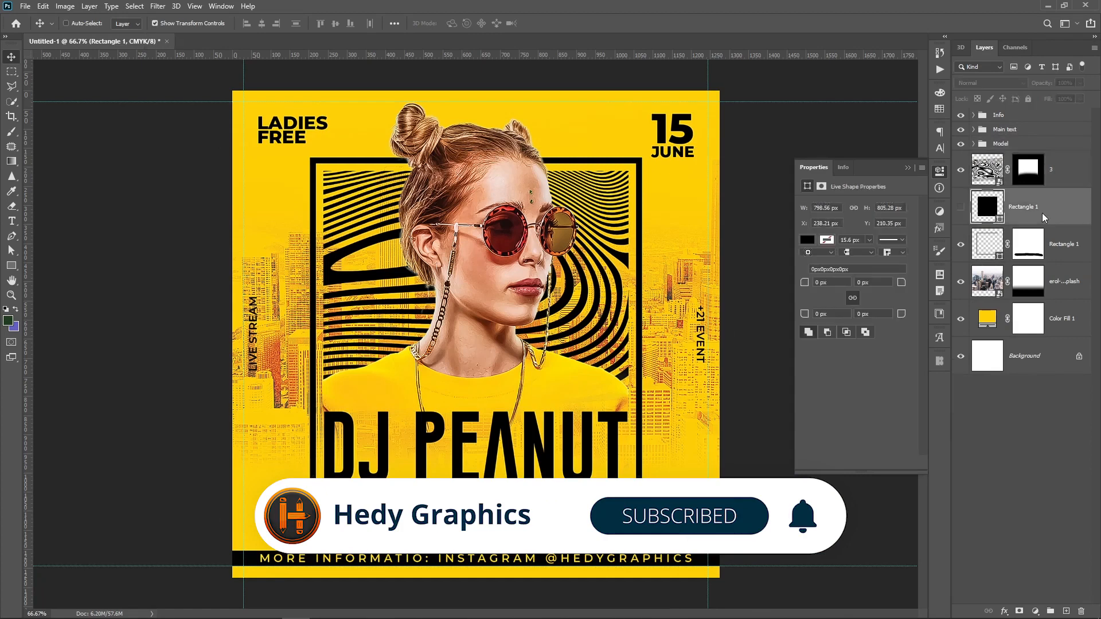
shift+click(1060, 180)
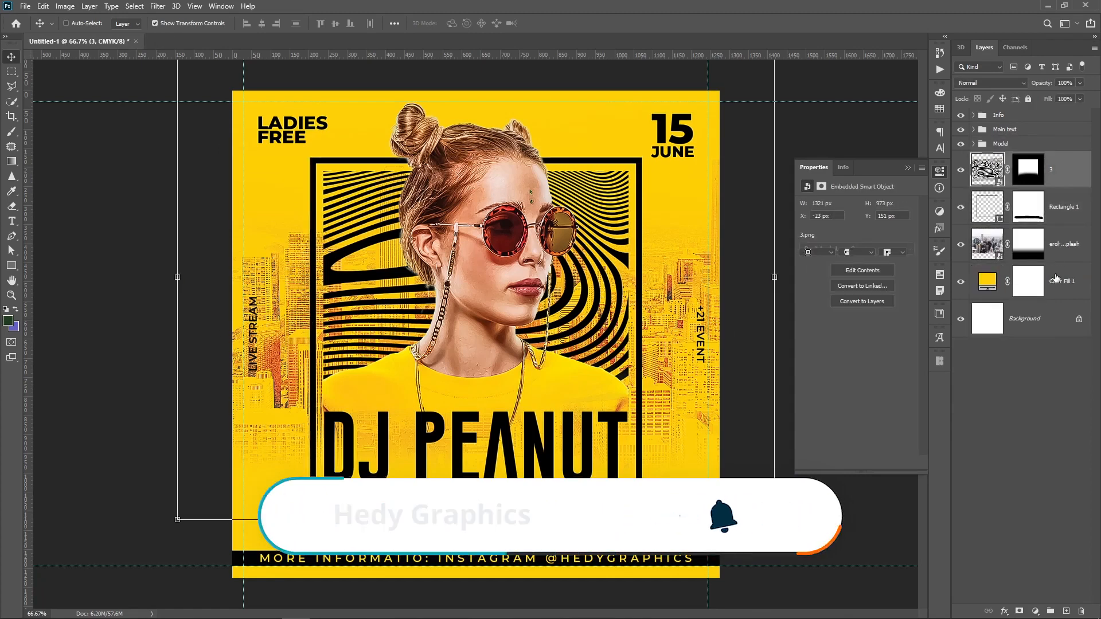
shift+click(1057, 278)
key(ctrl+g)
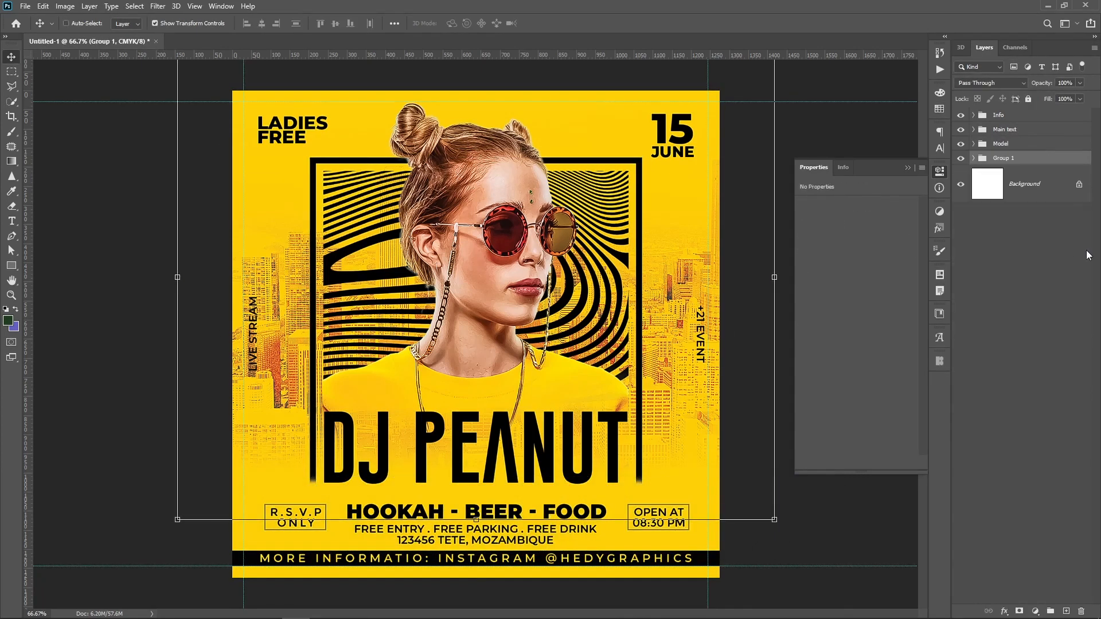
double_click(1009, 160)
text(Background)
key(Return)
Step: Add a new layer above the Info group and sample the yellow of the model's shirt as the foreground colour
click(1030, 116)
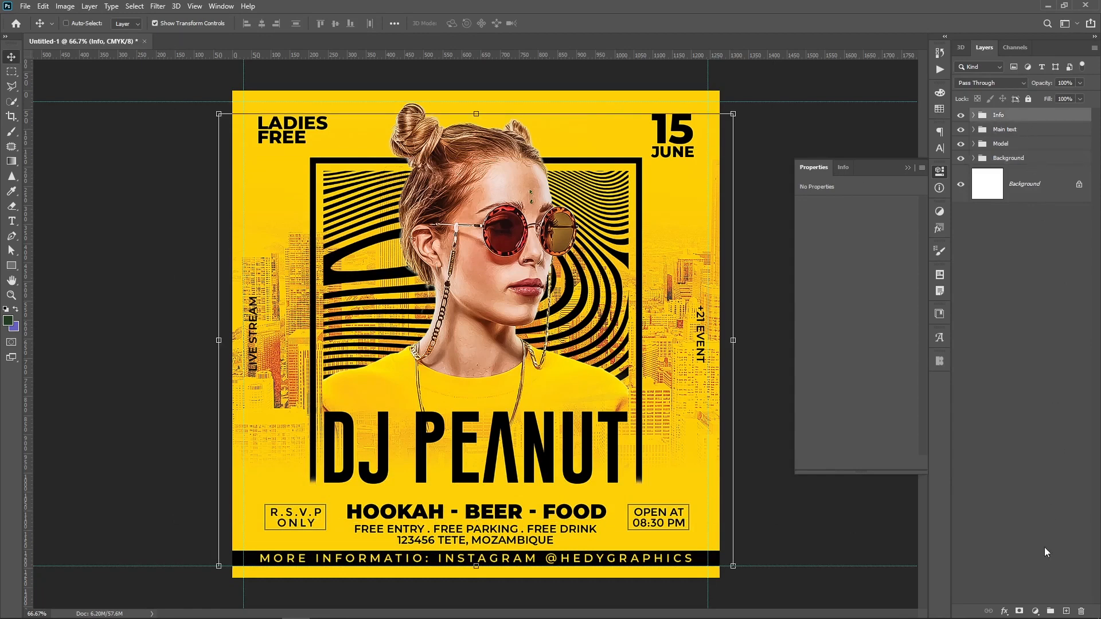
click(1067, 610)
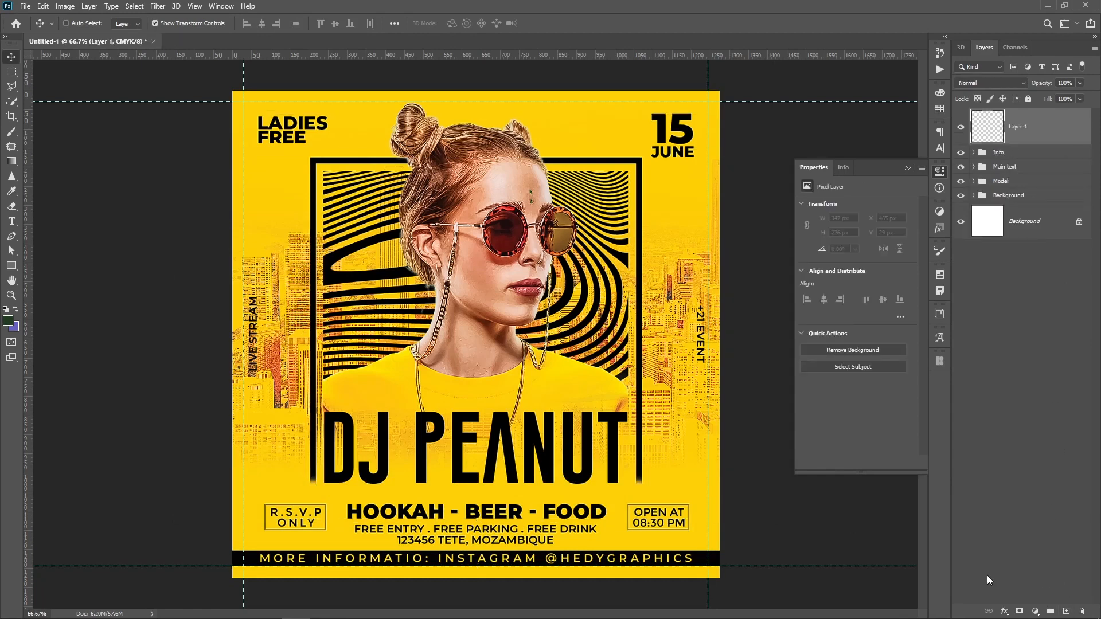
key(i)
click(596, 384)
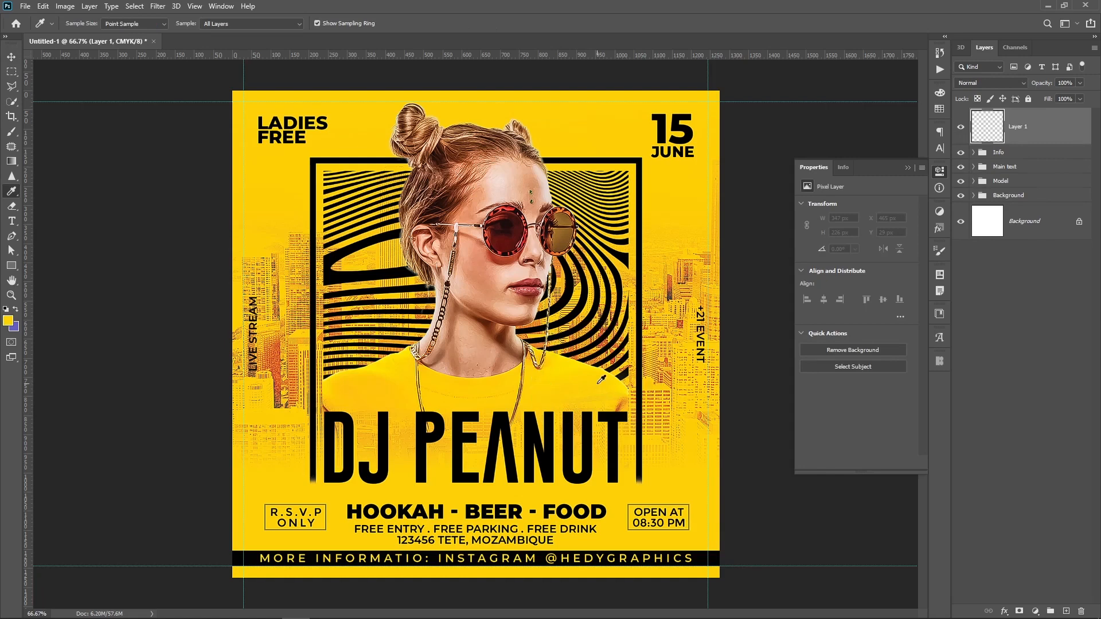
Step: Paint soft yellow spots beside the model's neck using a soft round brush of about 401 px
key(b)
right_click(471, 329)
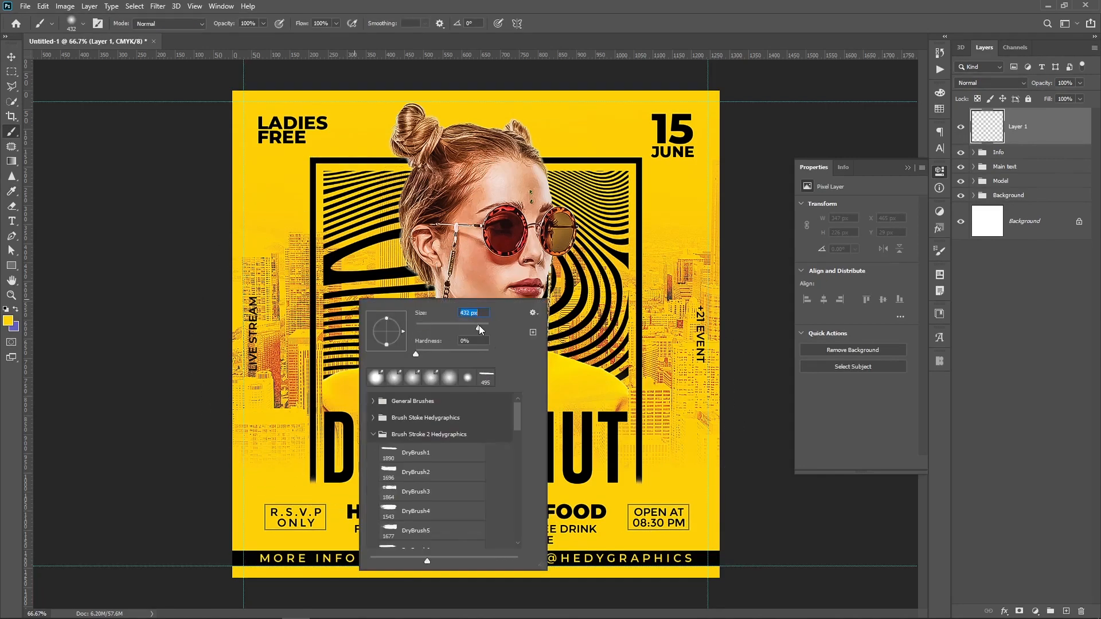
click(479, 327)
click(570, 43)
click(402, 327)
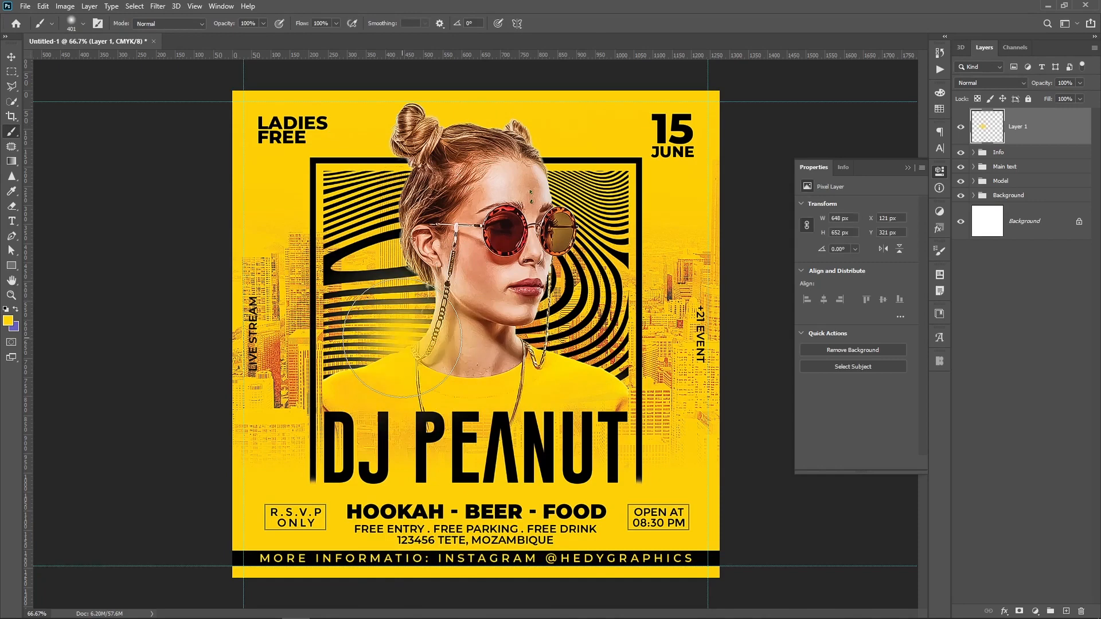
click(378, 315)
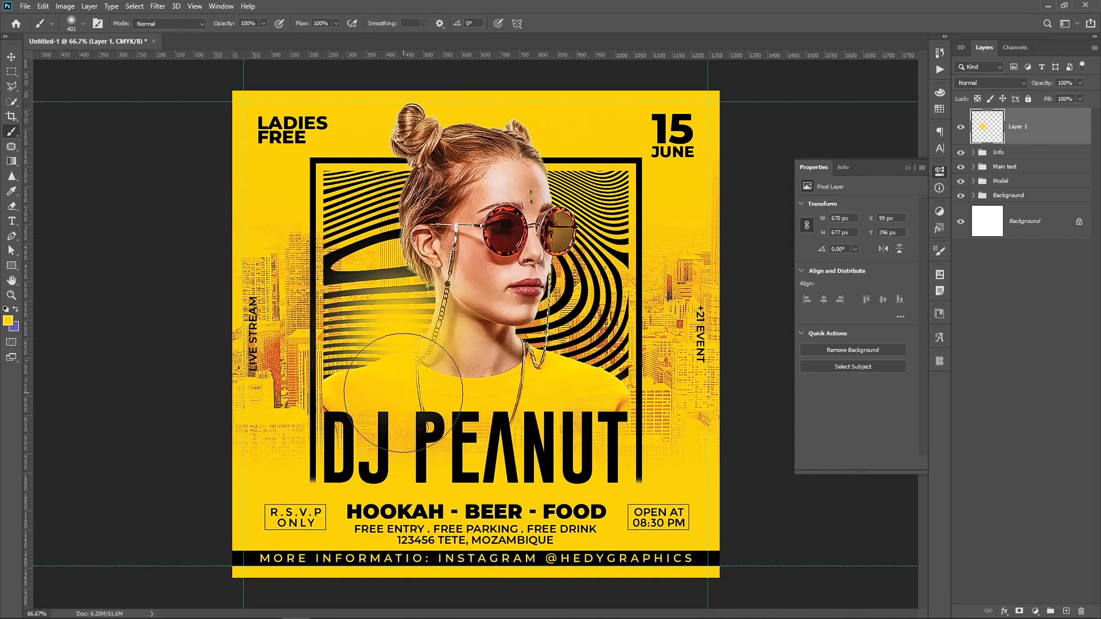
Step: Apply a Gaussian Blur with a 6.6 pixel radius to the painted yellow glow layer
key(v)
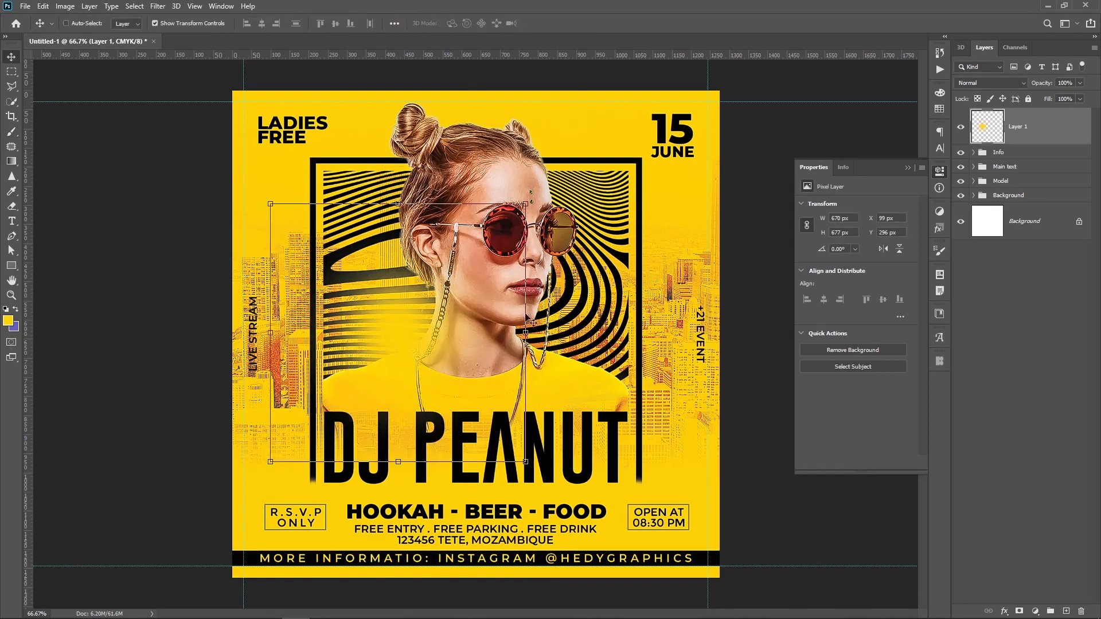
click(158, 6)
mouse_move(172, 135)
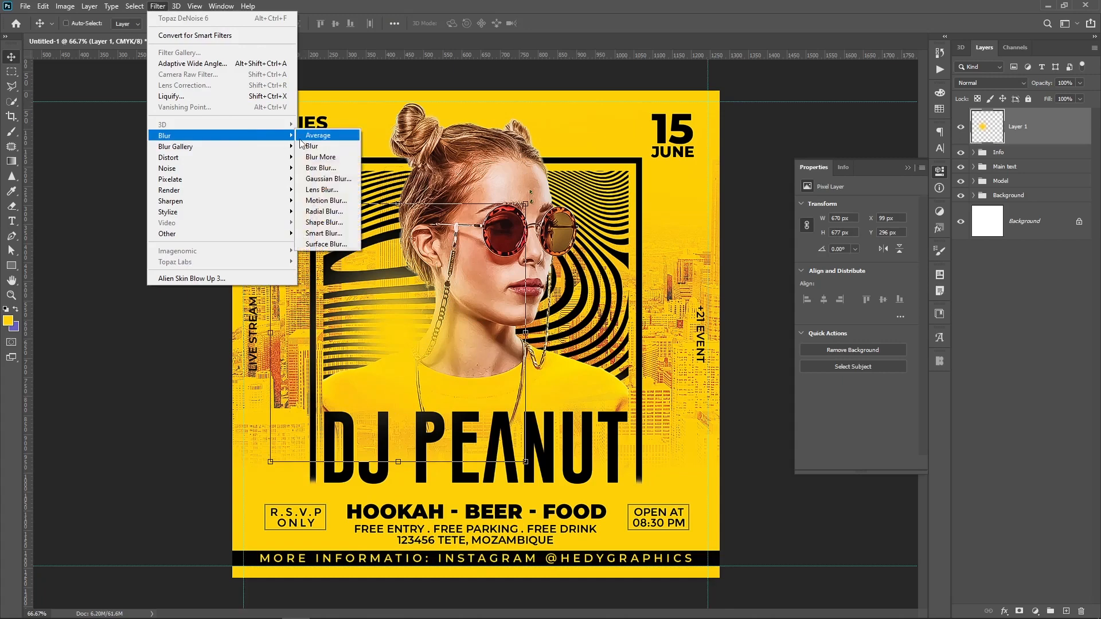
click(324, 179)
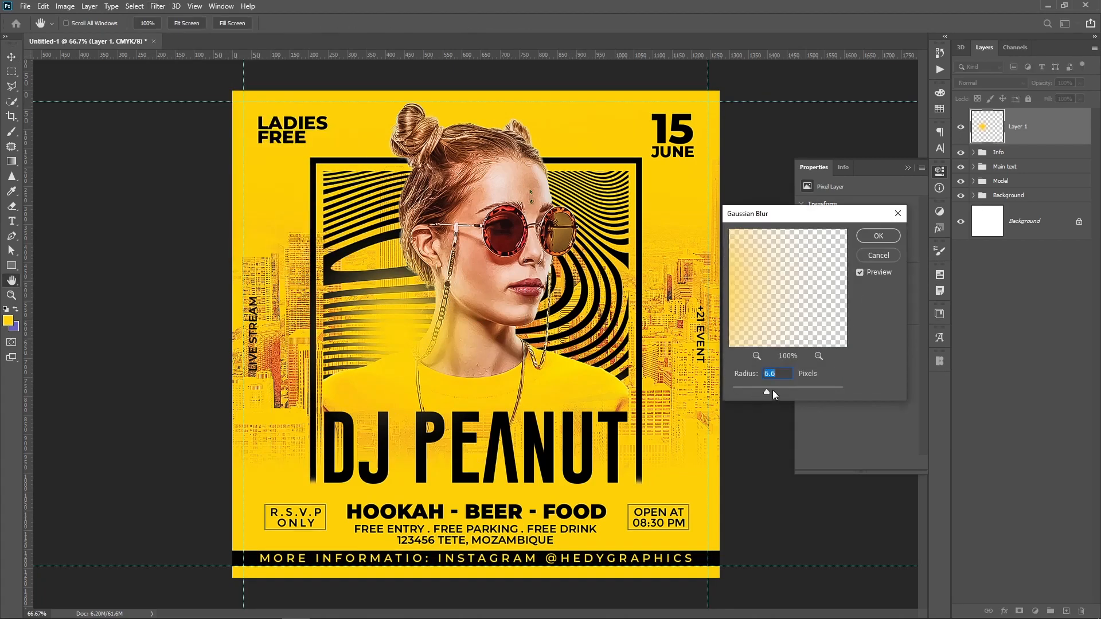
click(877, 236)
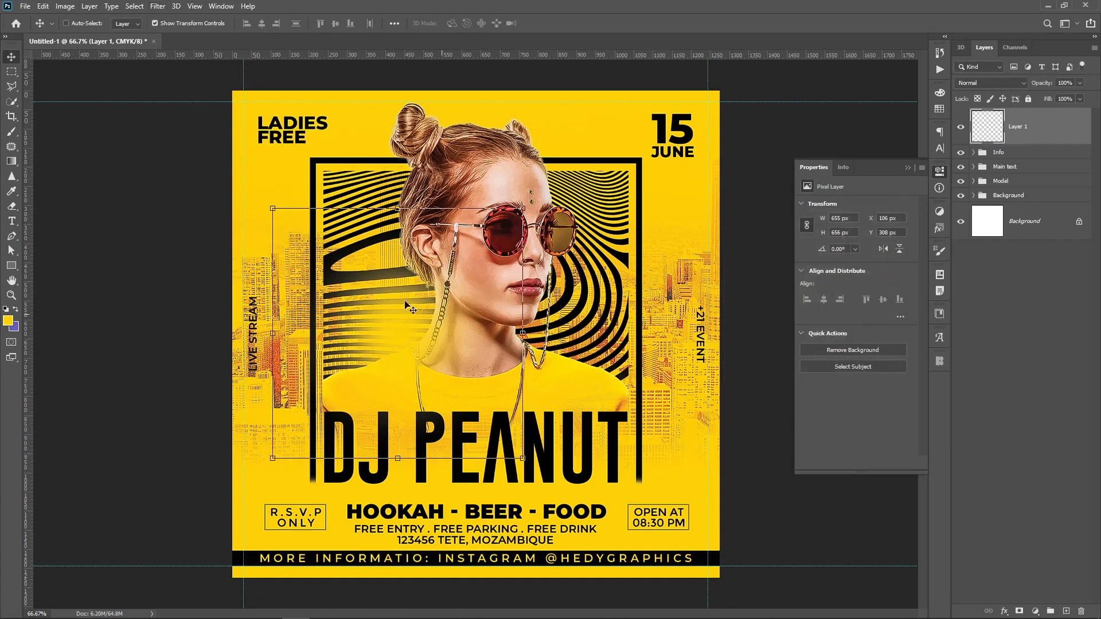
Step: Narrow the yellow glow horizontally, shift it beside the model's neck and rotate it by about 39.65°
drag(275, 338, 370, 332)
key(Return)
drag(472, 331, 429, 332)
drag(481, 209, 580, 274)
key(Return)
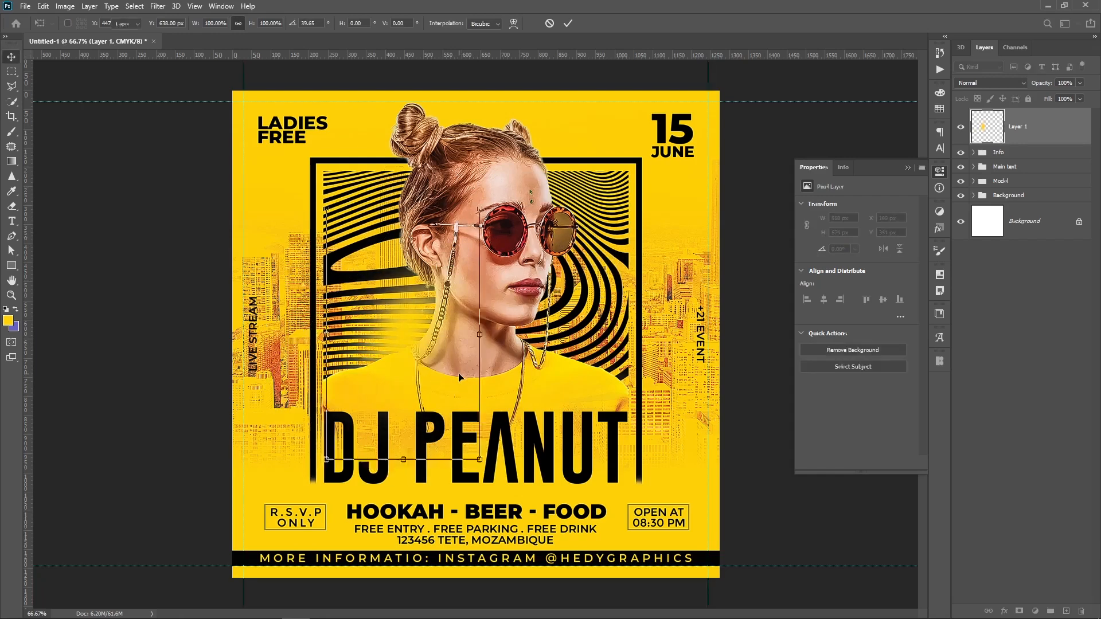
Step: Reapply the last Gaussian Blur twice to the yellow glow layer
click(159, 6)
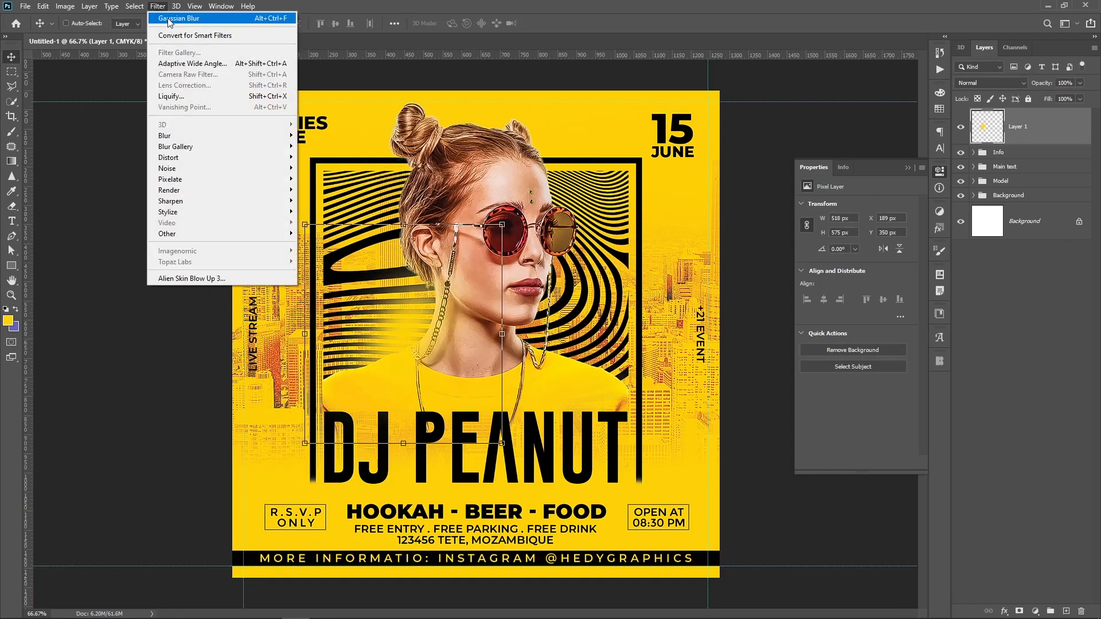
click(172, 14)
click(158, 7)
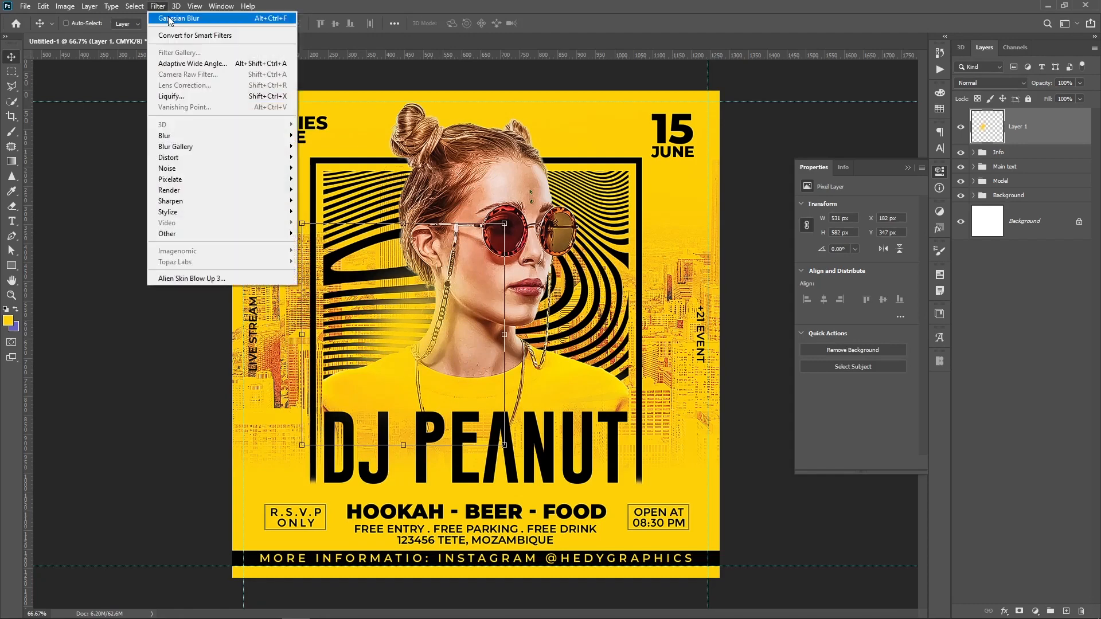
click(172, 13)
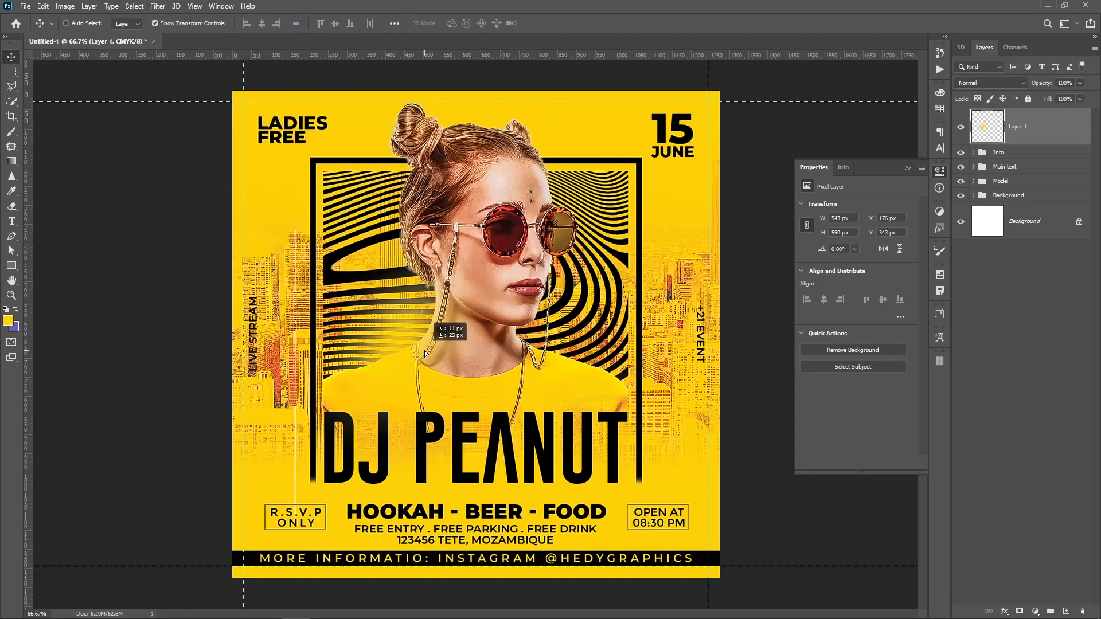
Step: Scale the yellow glow up to about 128.73% and place it over the model's neck and the adjoining wave pattern
key(ctrl+t)
drag(510, 344, 563, 358)
drag(483, 360, 457, 347)
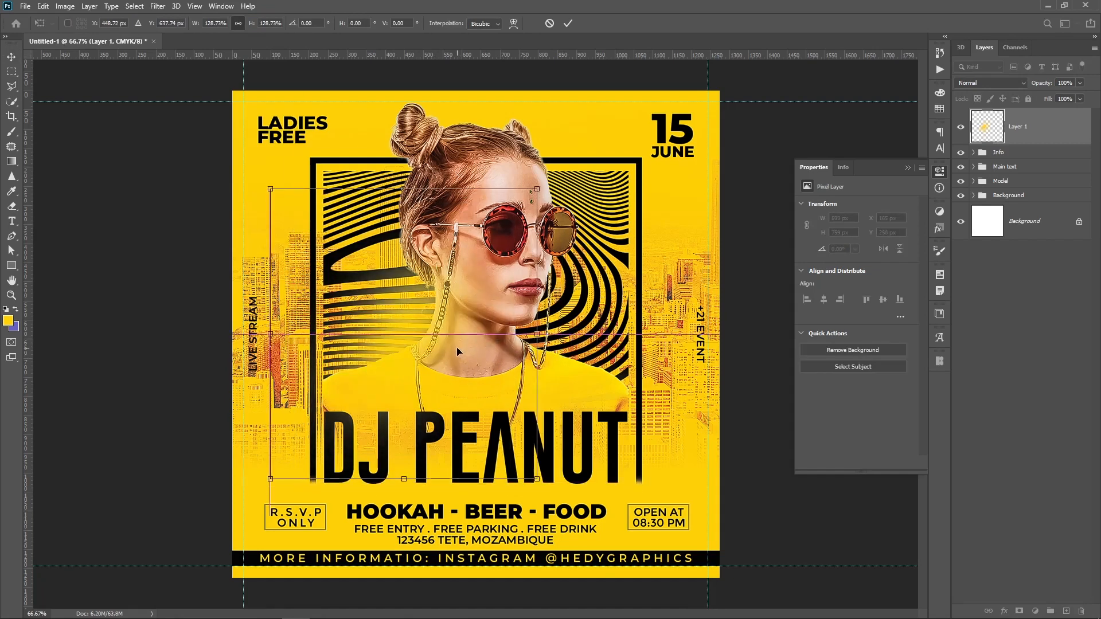
key(Return)
click(1029, 323)
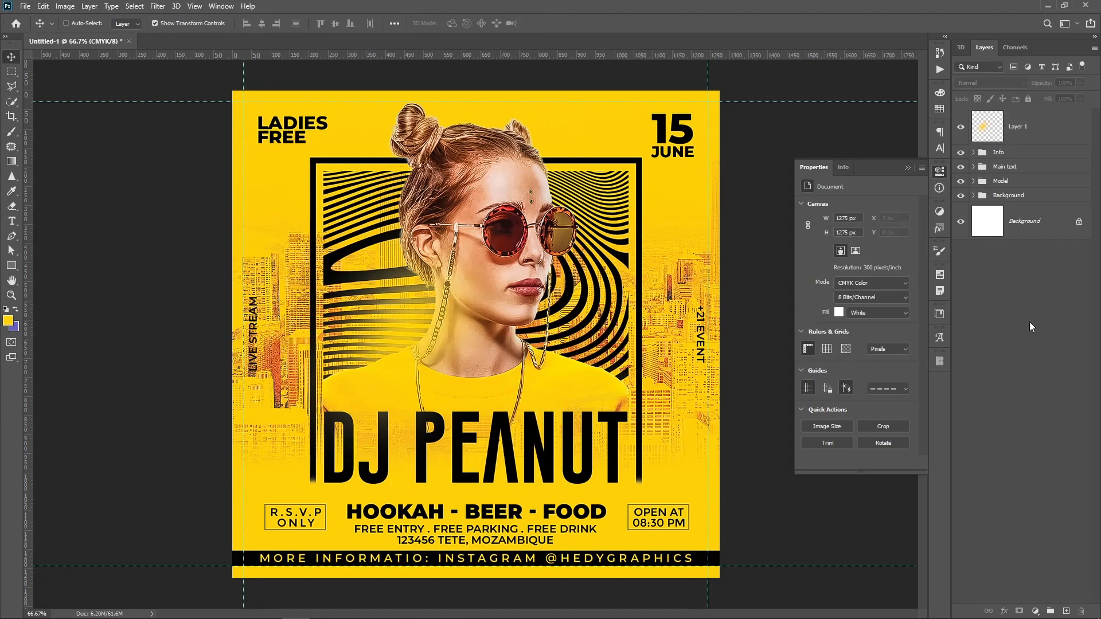
Step: Add an Inner Glow layer style to the cutout in the Model group, using the poster's yellow ffde00 as its colour
click(975, 181)
click(1007, 202)
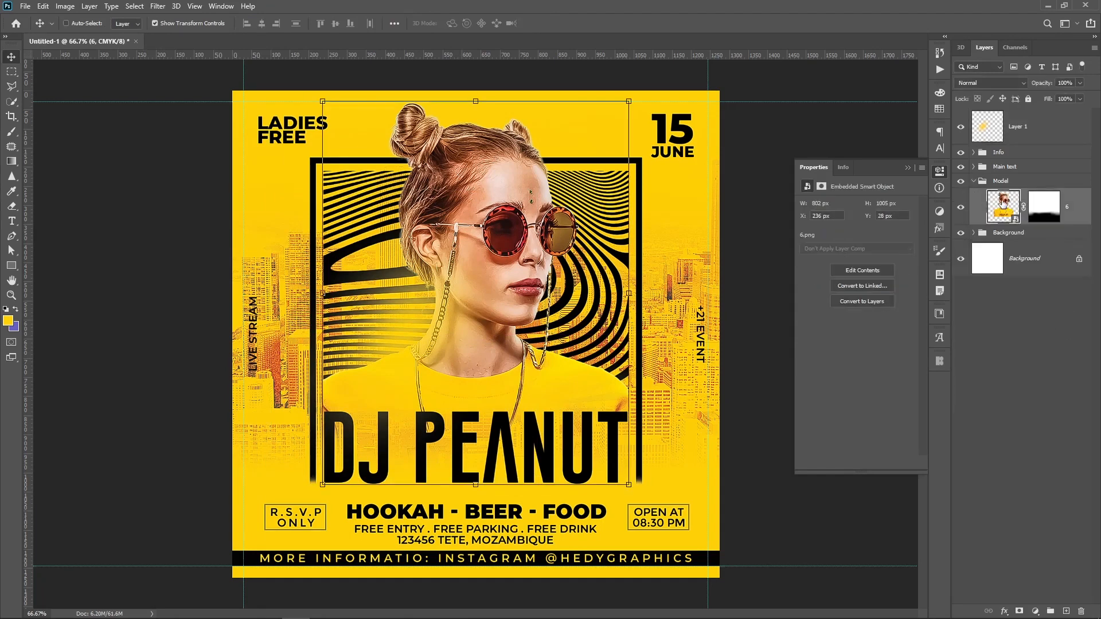
right_click(1004, 201)
click(1004, 208)
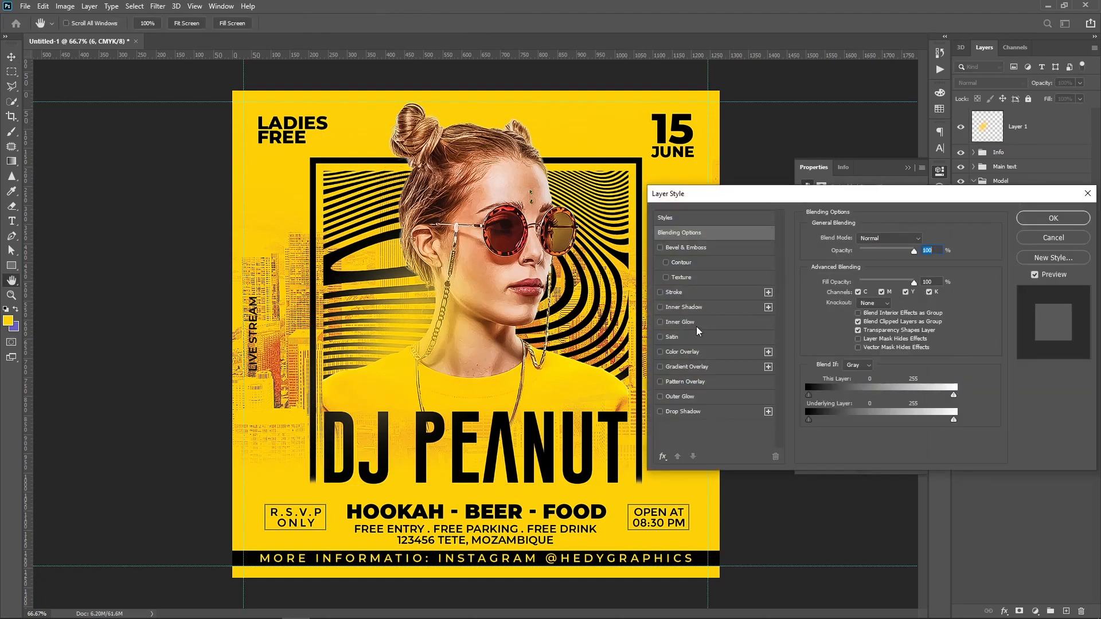
click(681, 322)
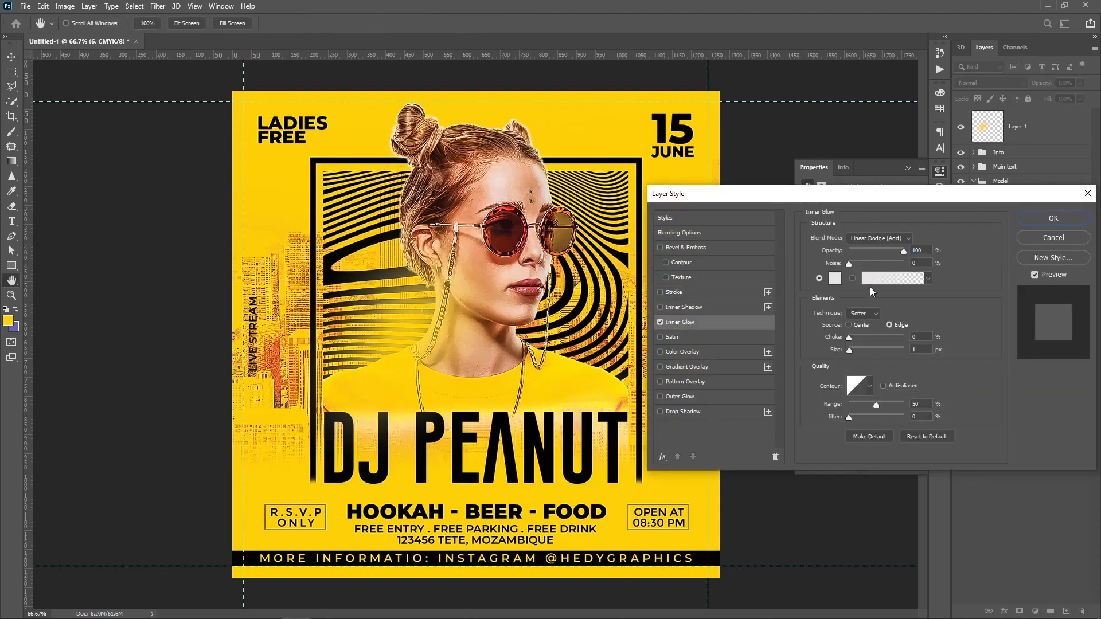
click(834, 278)
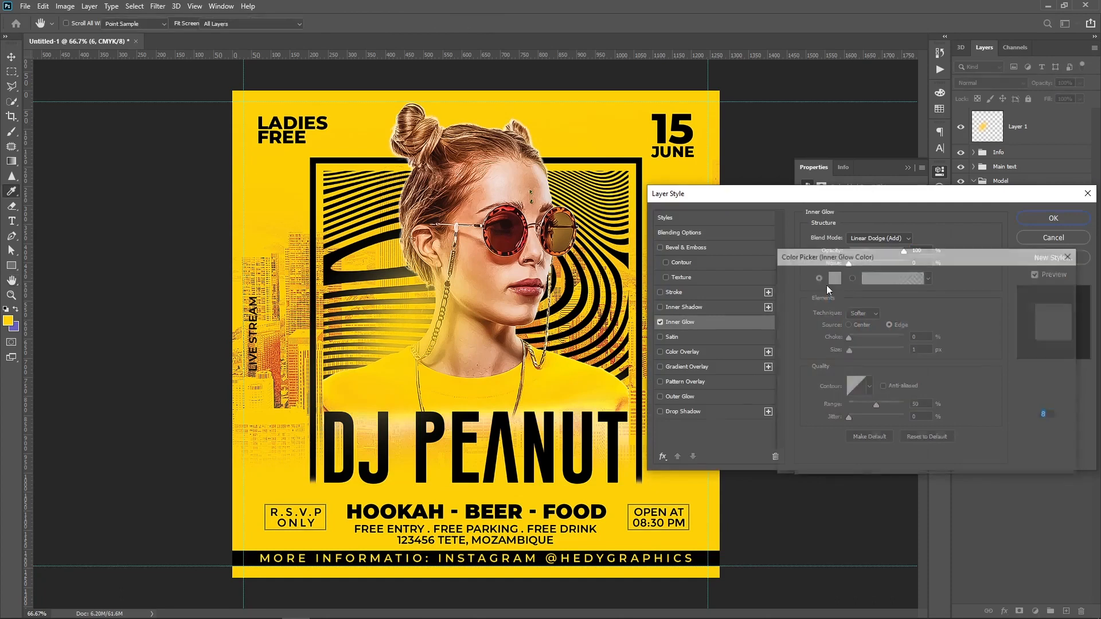
click(568, 366)
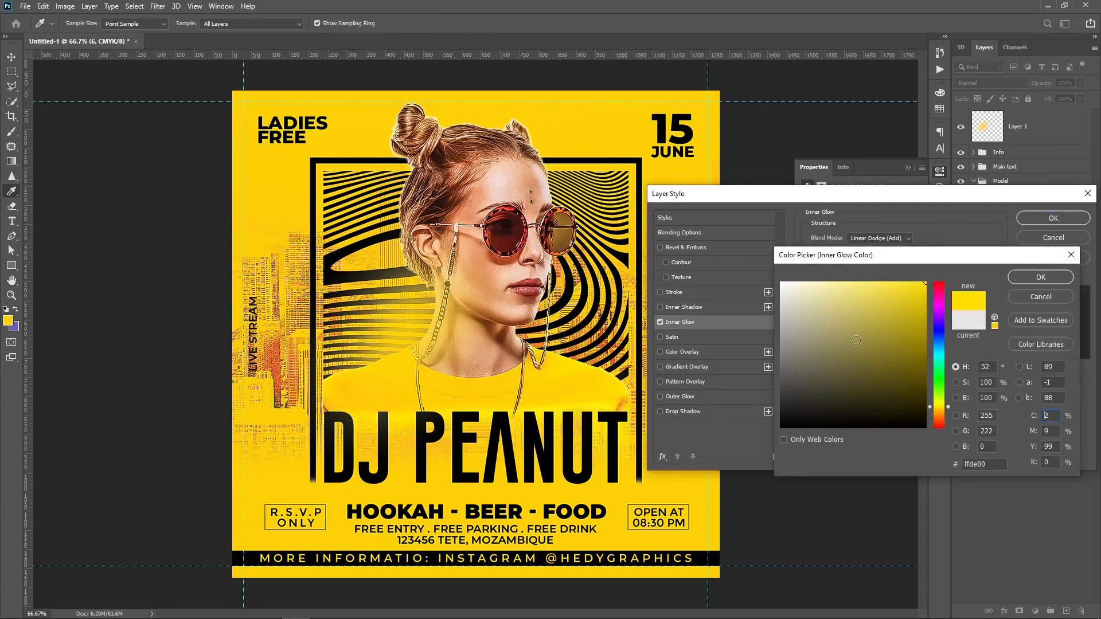
click(1013, 279)
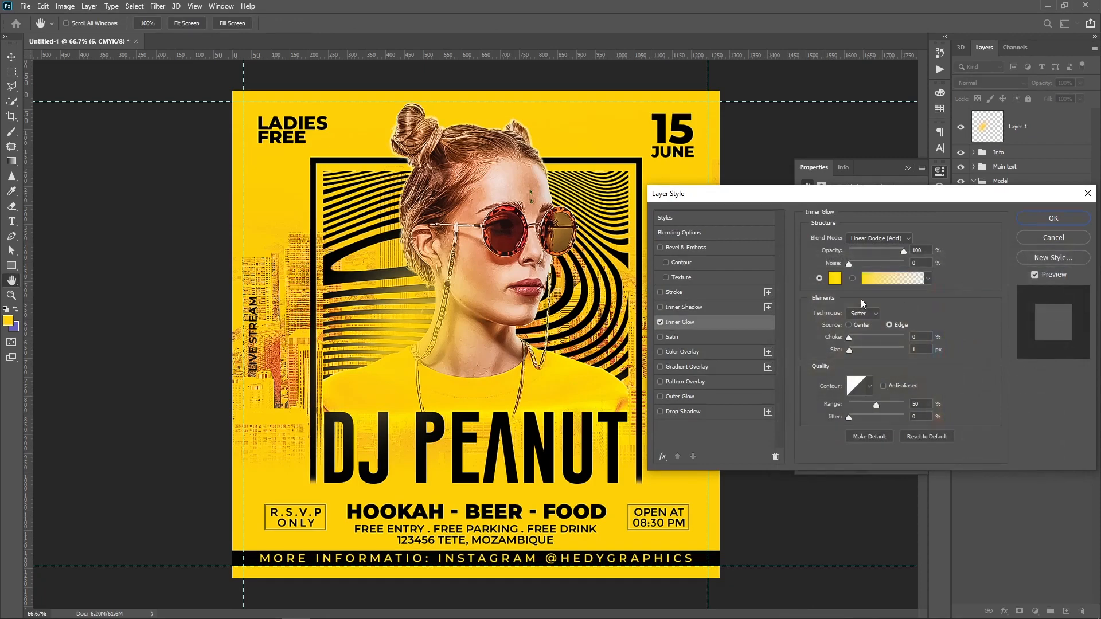
Step: Set the model's Inner Glow to Normal blend mode, 57 px size and 57% opacity, and apply the style
click(875, 238)
click(863, 248)
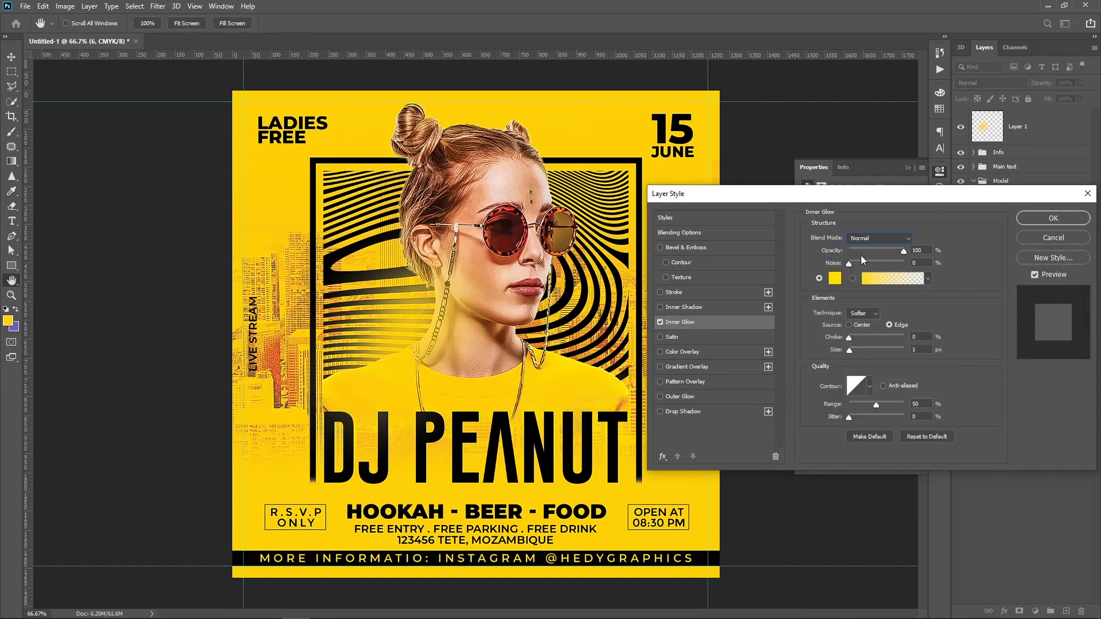
click(863, 349)
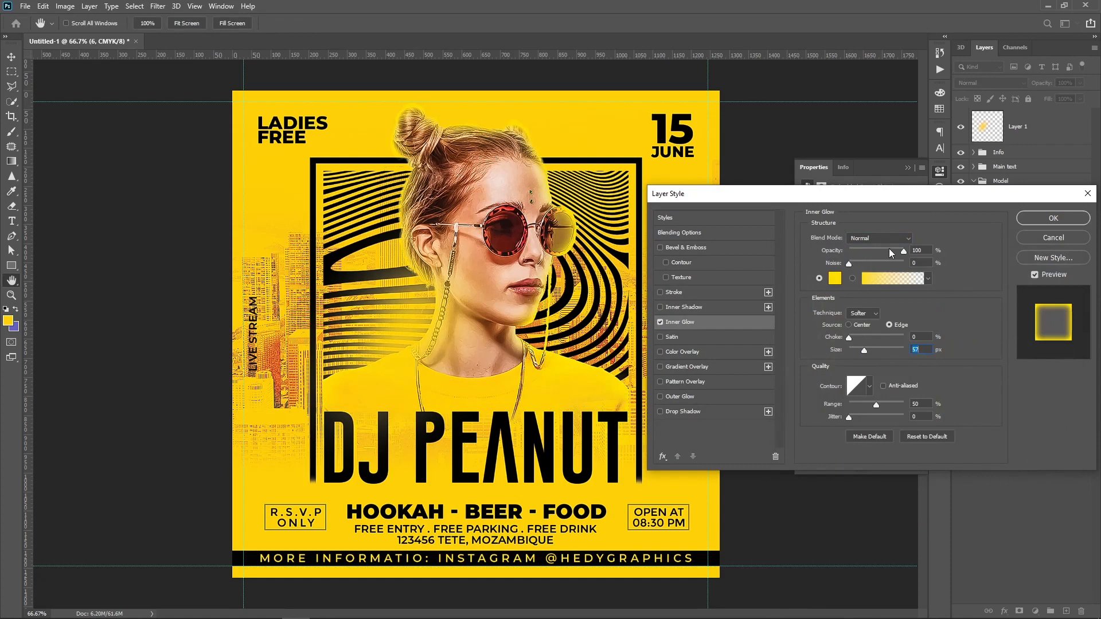
drag(888, 249, 882, 250)
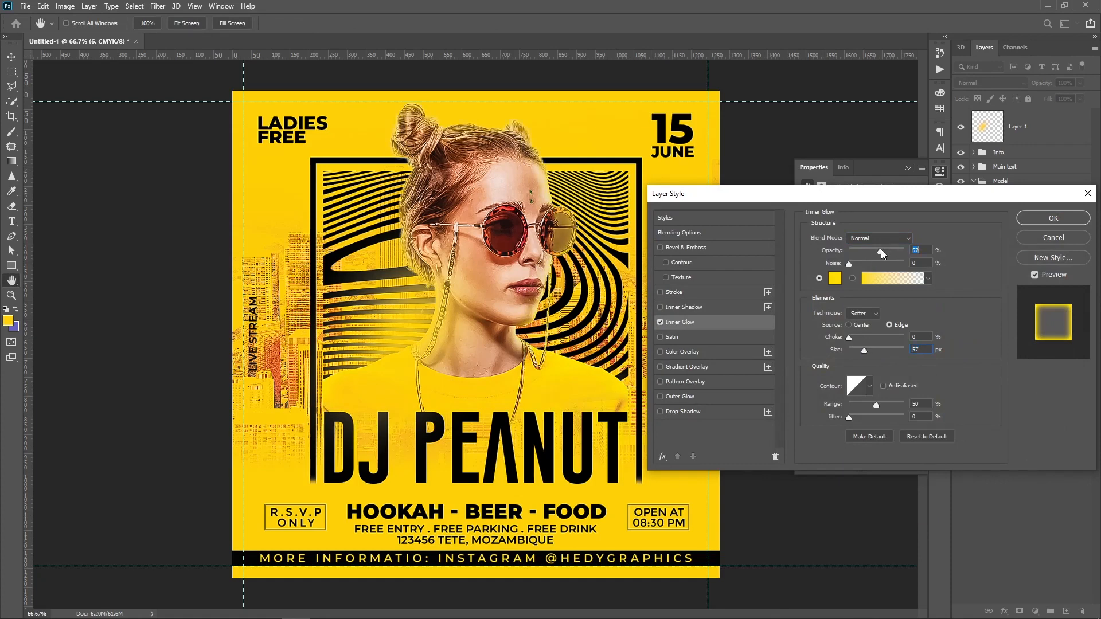
click(1058, 216)
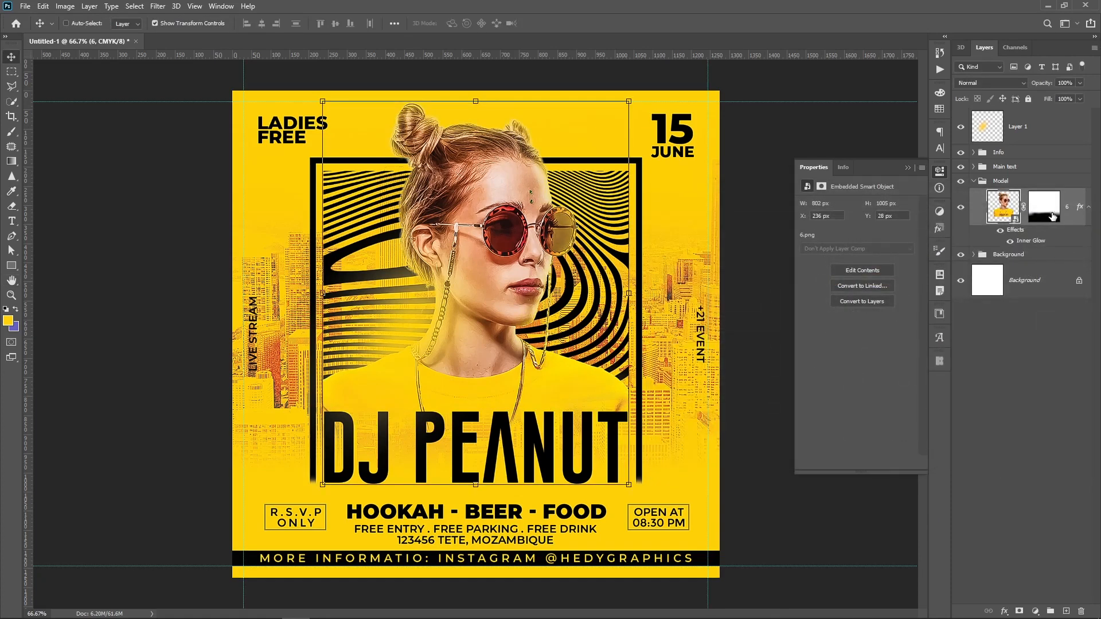
Step: Compare the model cutout with and without its Inner Glow effect
click(1000, 231)
click(1000, 231)
click(1000, 230)
click(1001, 231)
click(1018, 345)
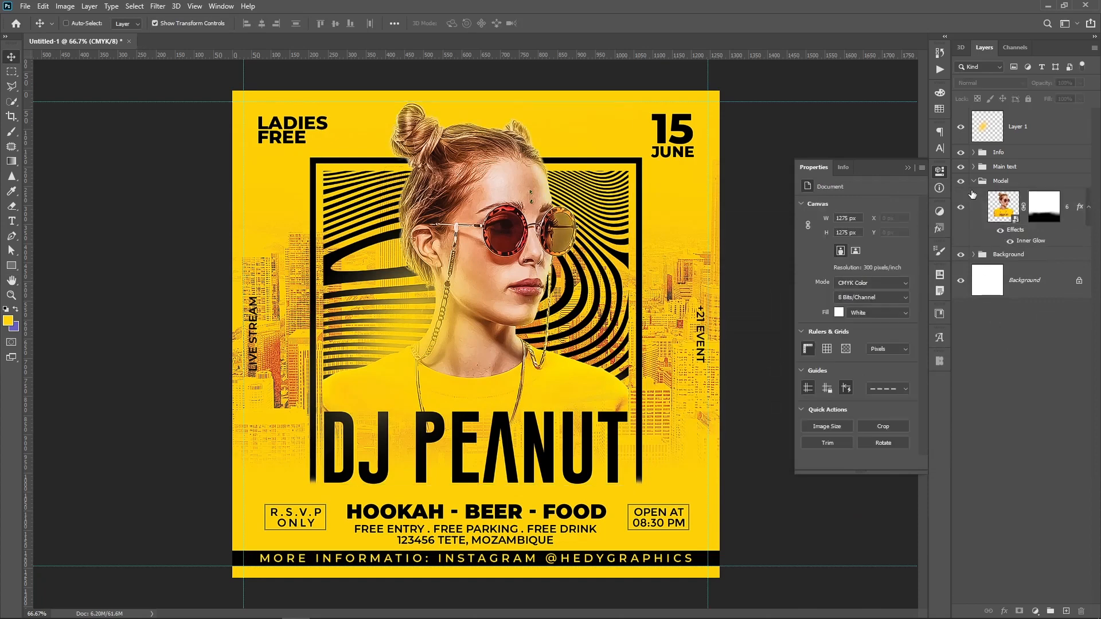
Step: Collapse the Model group and rename the yellow glow layer as "light"
click(974, 181)
click(1037, 138)
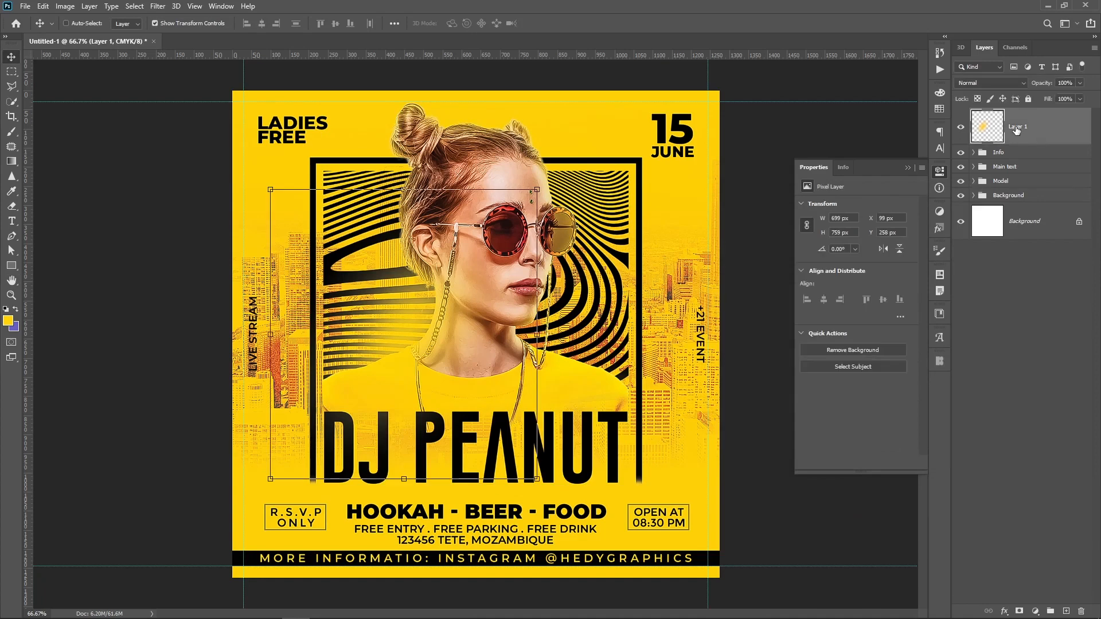
double_click(1017, 127)
key(Return)
Step: Undo a newly added blank layer and add a Channel Mixer adjustment layer above the light layer instead
click(1066, 610)
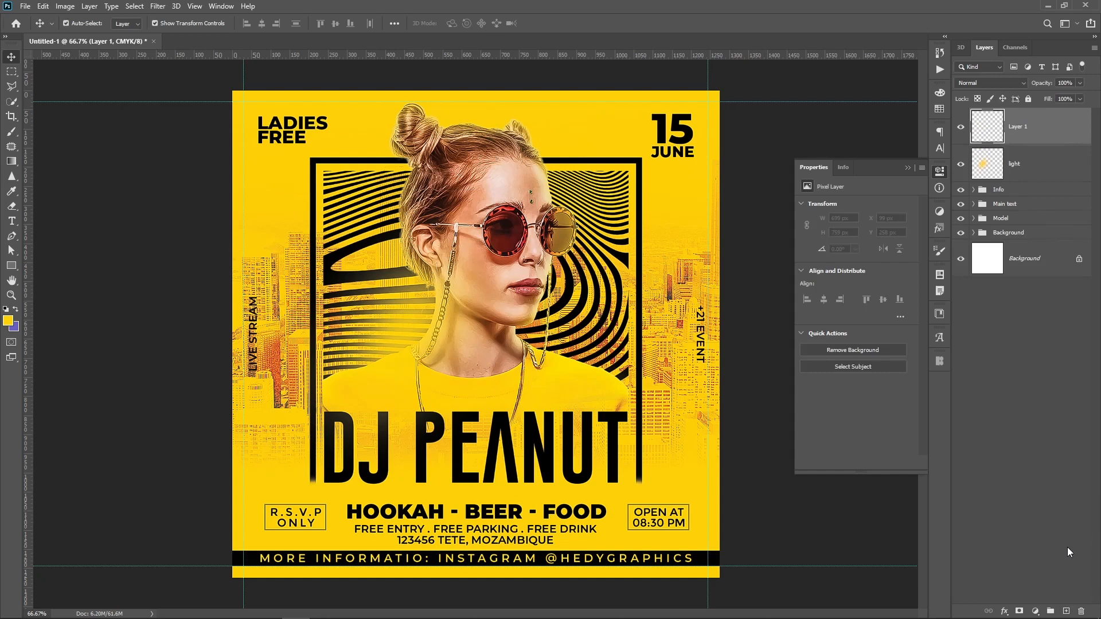
key(ctrl+z)
click(1038, 611)
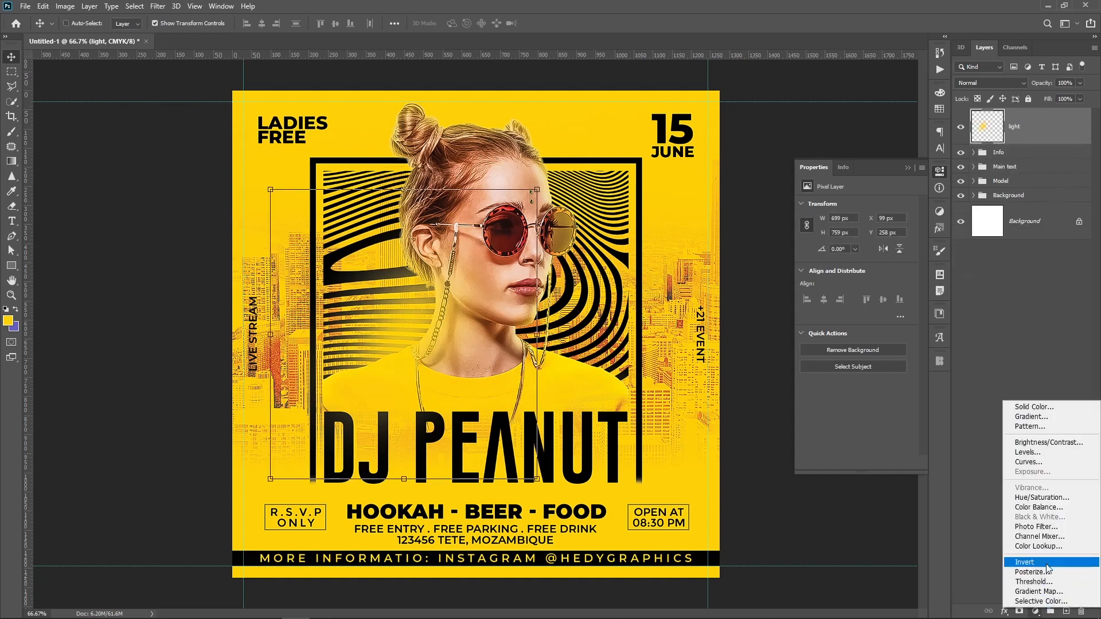
click(1045, 544)
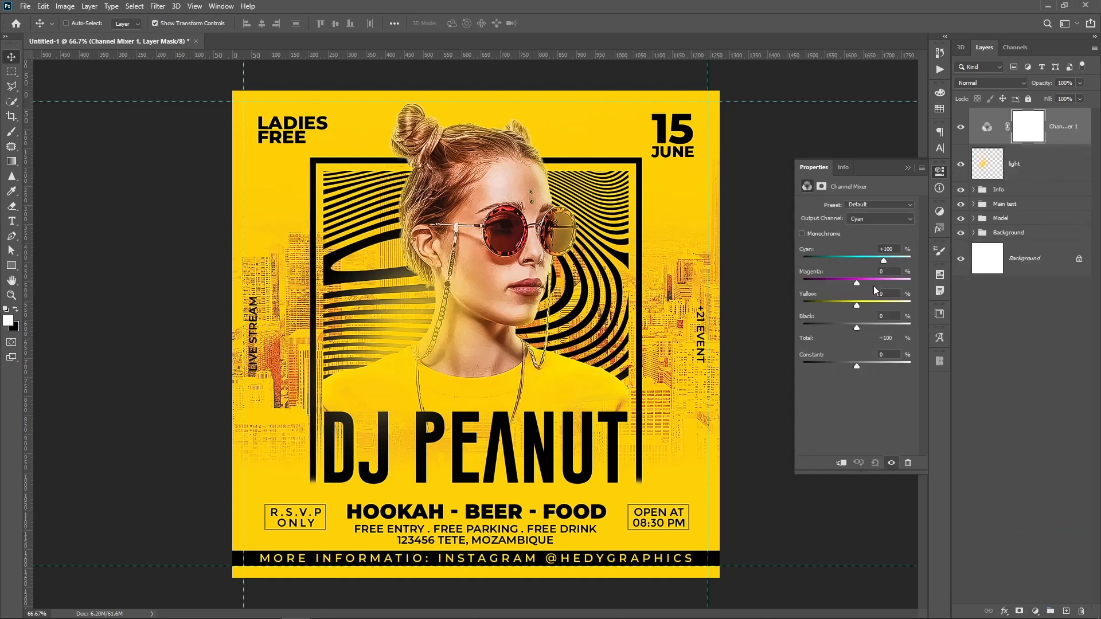
Step: In the Channel Mixer, set the Yellow output channel to Cyan +21, Magenta +30 and Yellow +121
click(873, 219)
click(872, 243)
drag(859, 261, 848, 284)
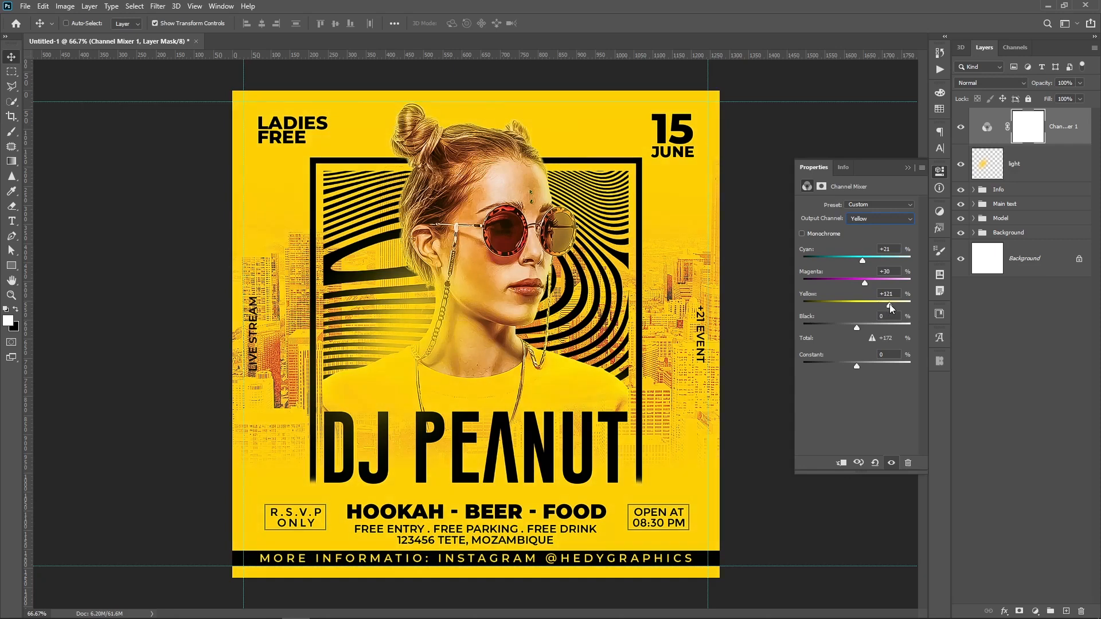
Step: Compare the poster with and without the Channel Mixer adjustment
click(962, 131)
click(961, 131)
click(961, 131)
click(962, 131)
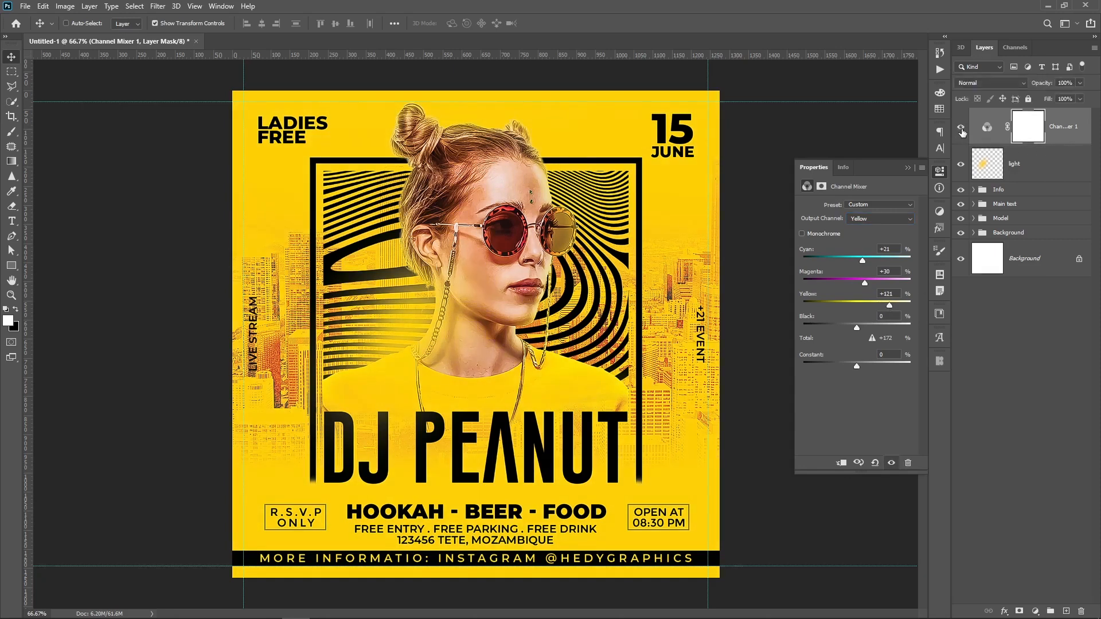
Step: Add a Levels adjustment layer above the Channel Mixer with the midtone input at 0.95 and the white input at 244
ctrl+click(1073, 137)
click(1076, 135)
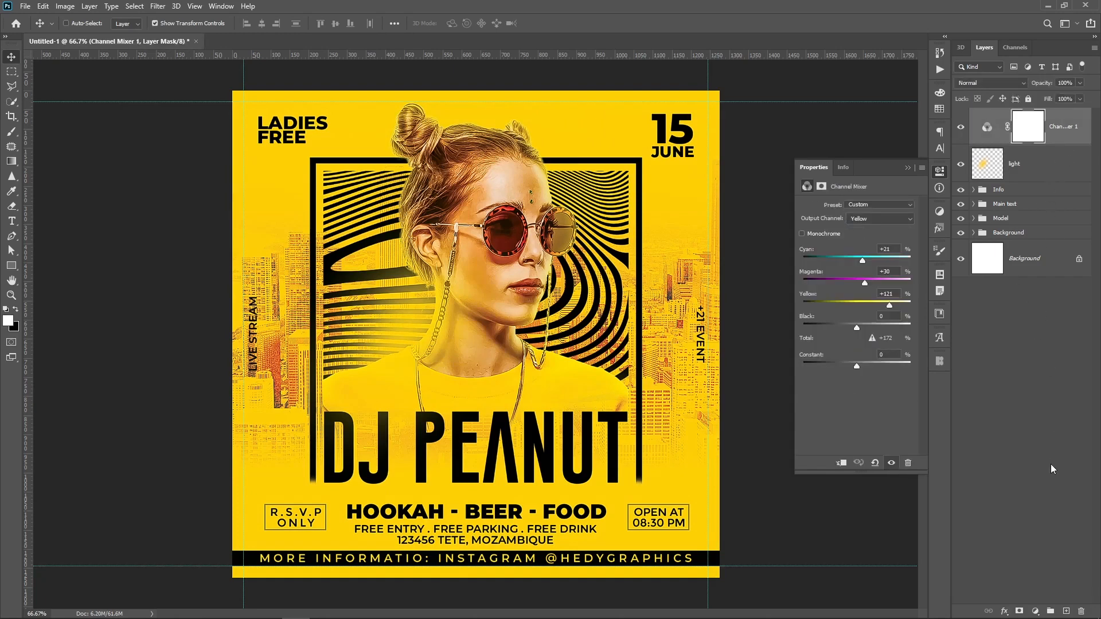
click(1034, 611)
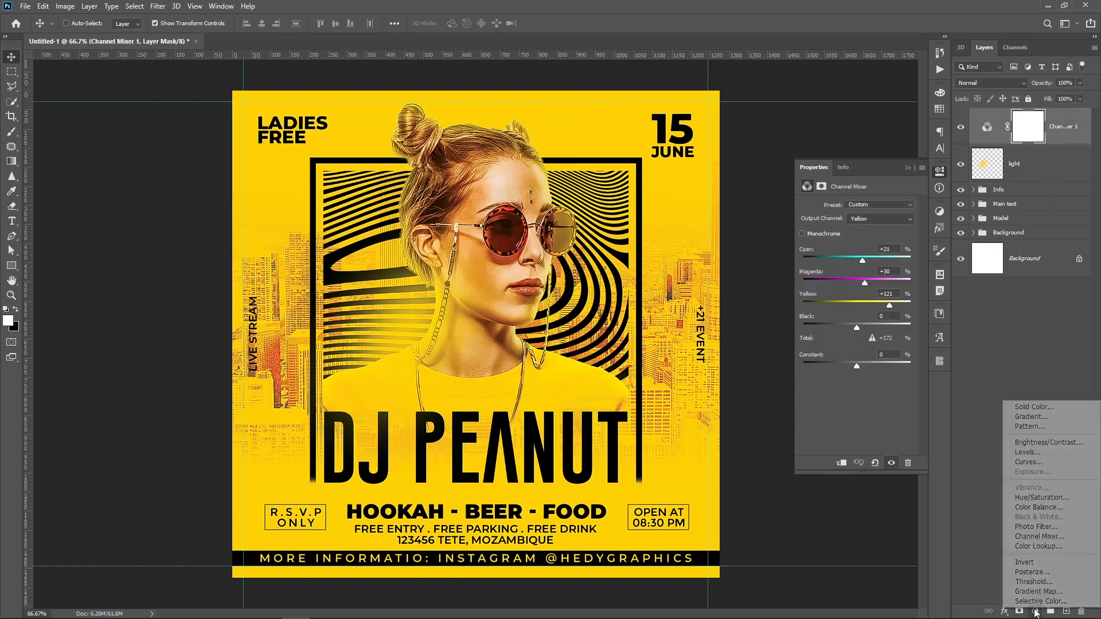
click(1027, 452)
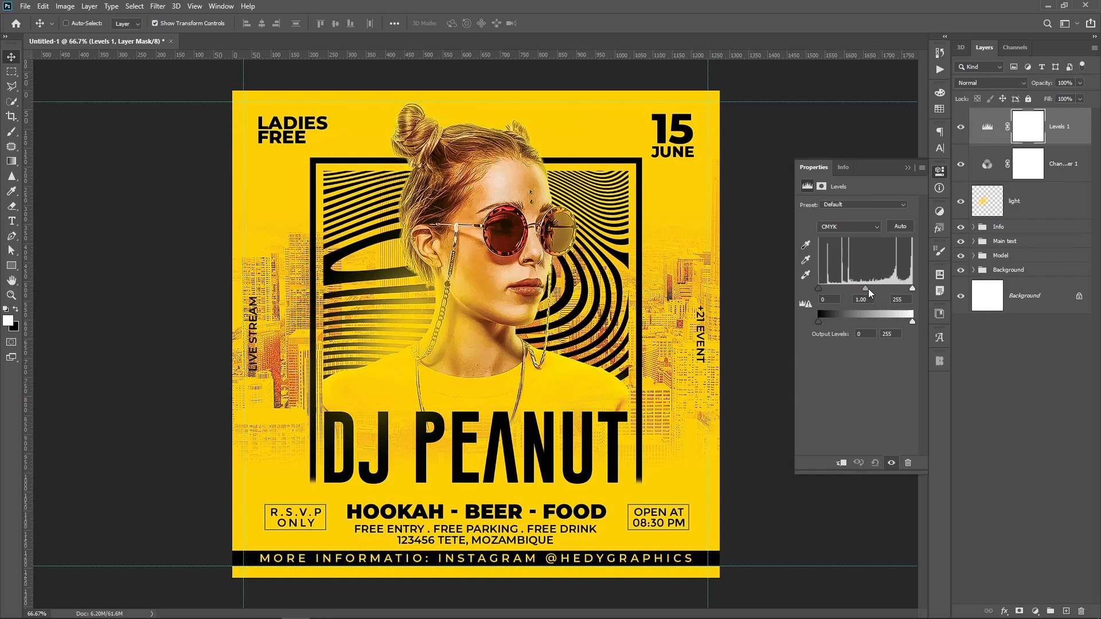
drag(868, 288, 907, 288)
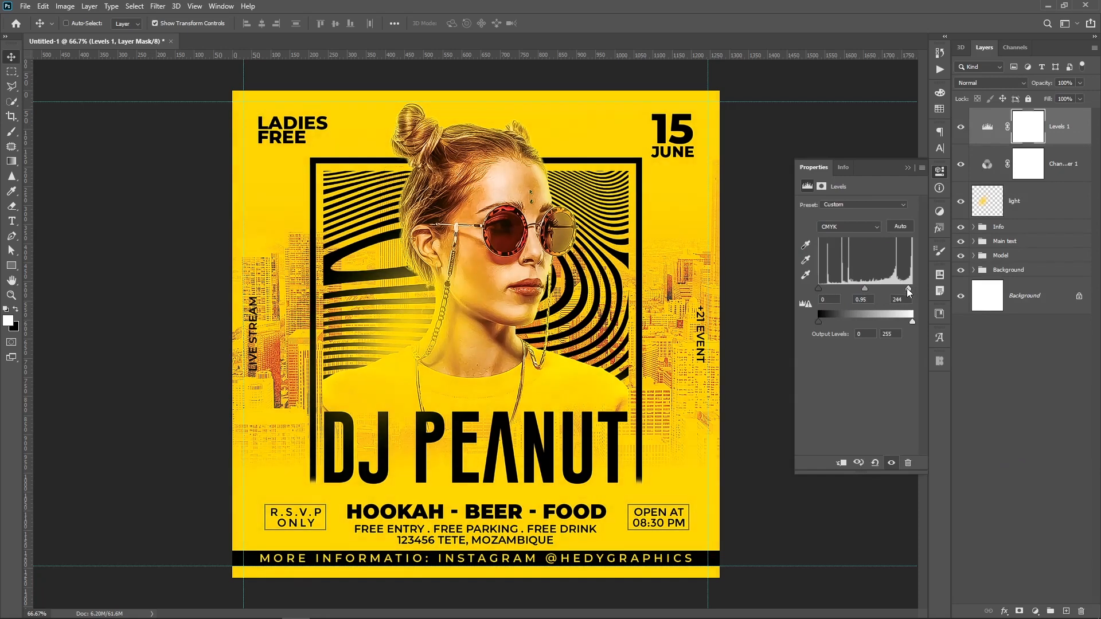
Step: Group the Levels, Channel Mixer and light layers together and name the group "Adjustments"
click(1061, 203)
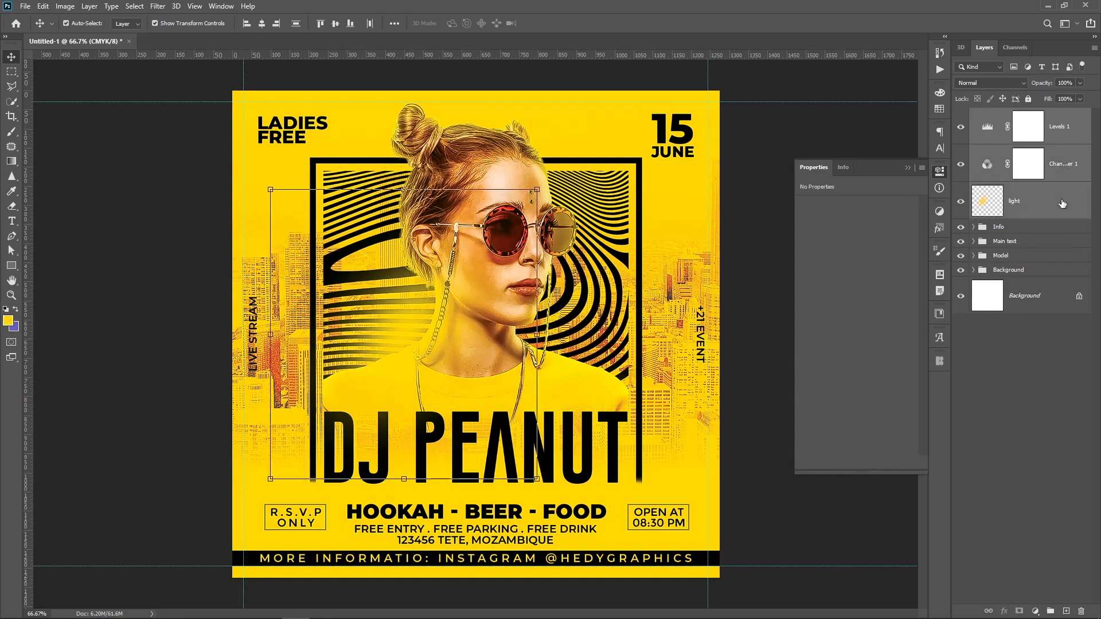
key(ctrl+g)
double_click(1012, 114)
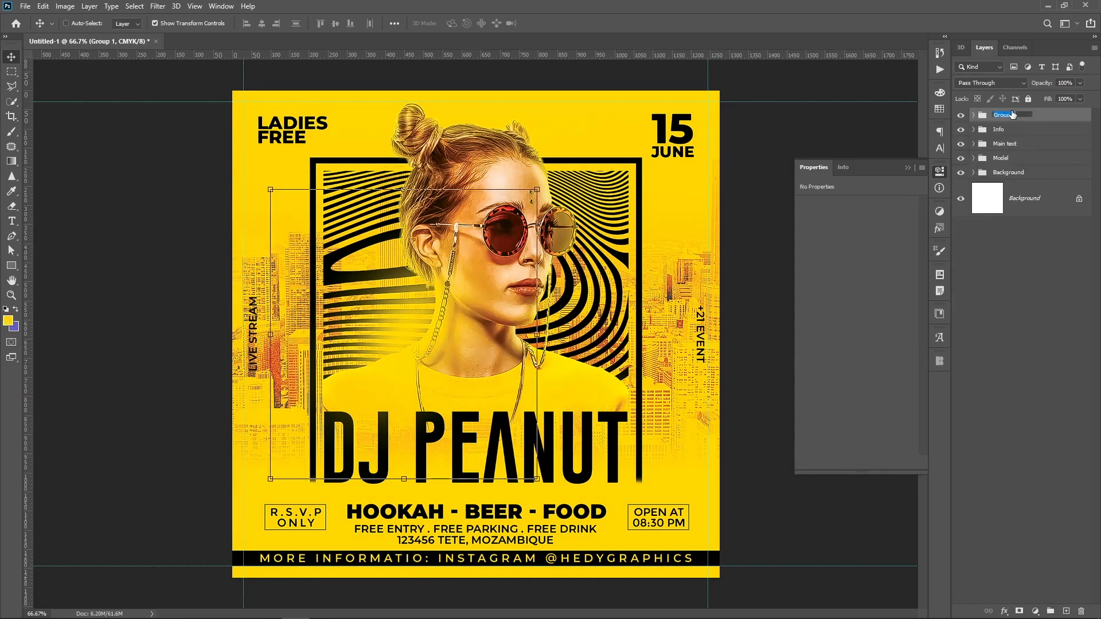
text(Adjustments)
key(Return)
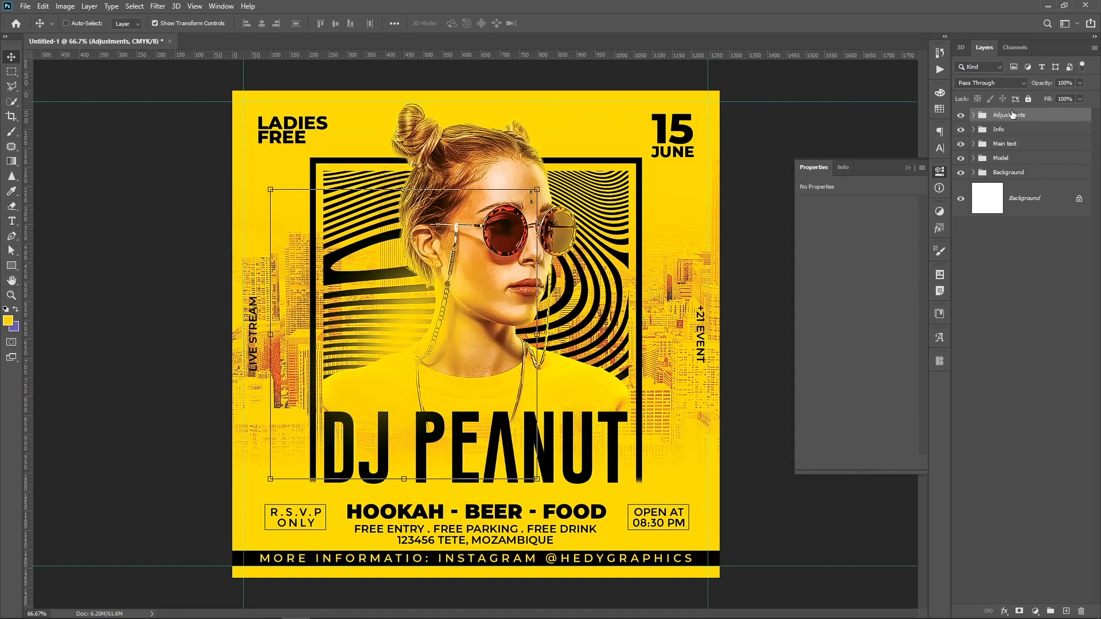
Step: Colour-label the Adjustments group red and the Info group orange
right_click(965, 116)
click(981, 165)
right_click(965, 111)
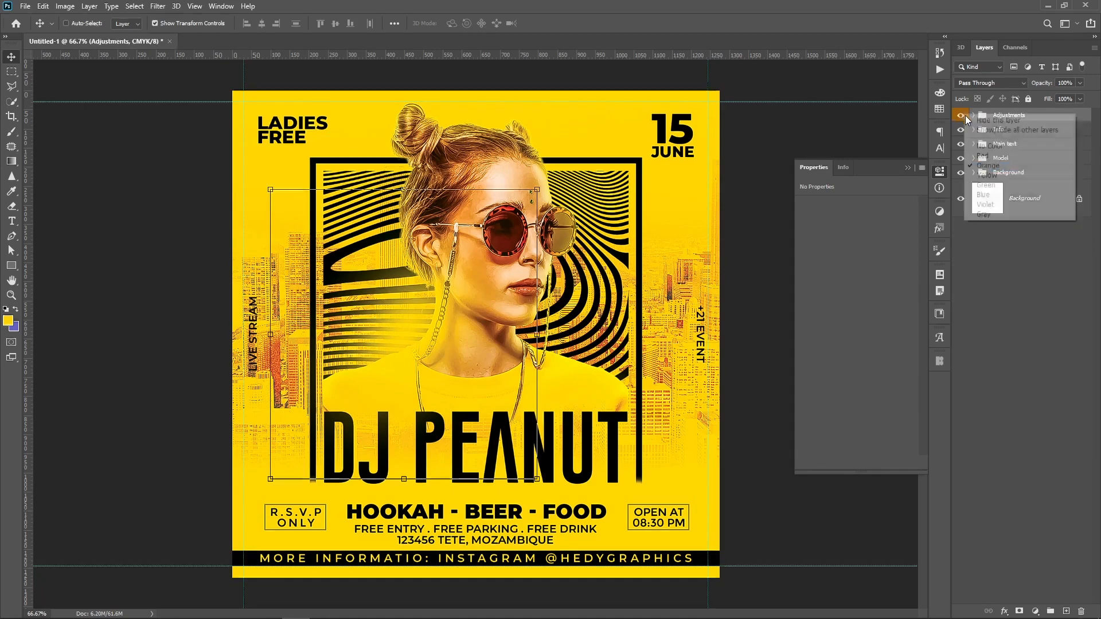
click(983, 152)
right_click(966, 130)
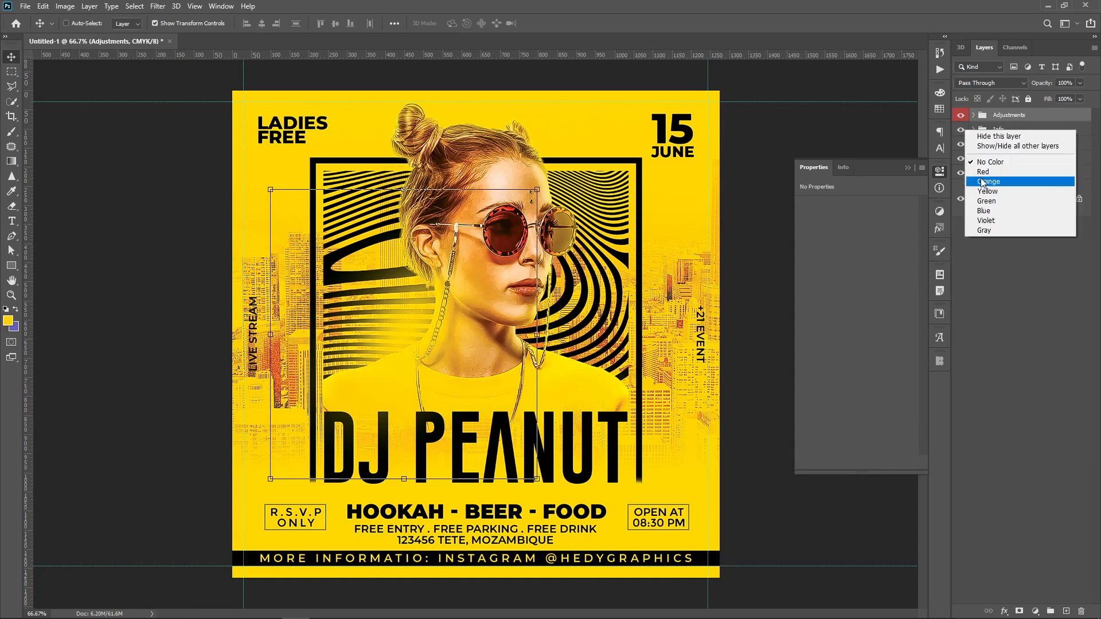
click(983, 182)
Step: Colour-label the Main text group yellow, the Model group green and the Background group blue
right_click(959, 139)
click(985, 200)
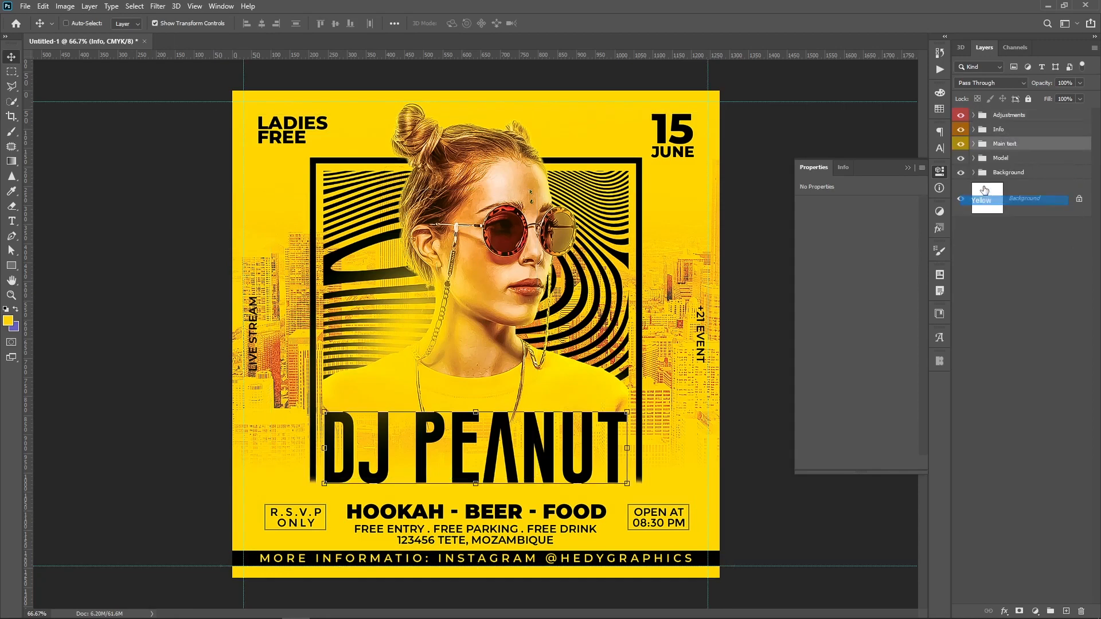
right_click(960, 158)
click(981, 228)
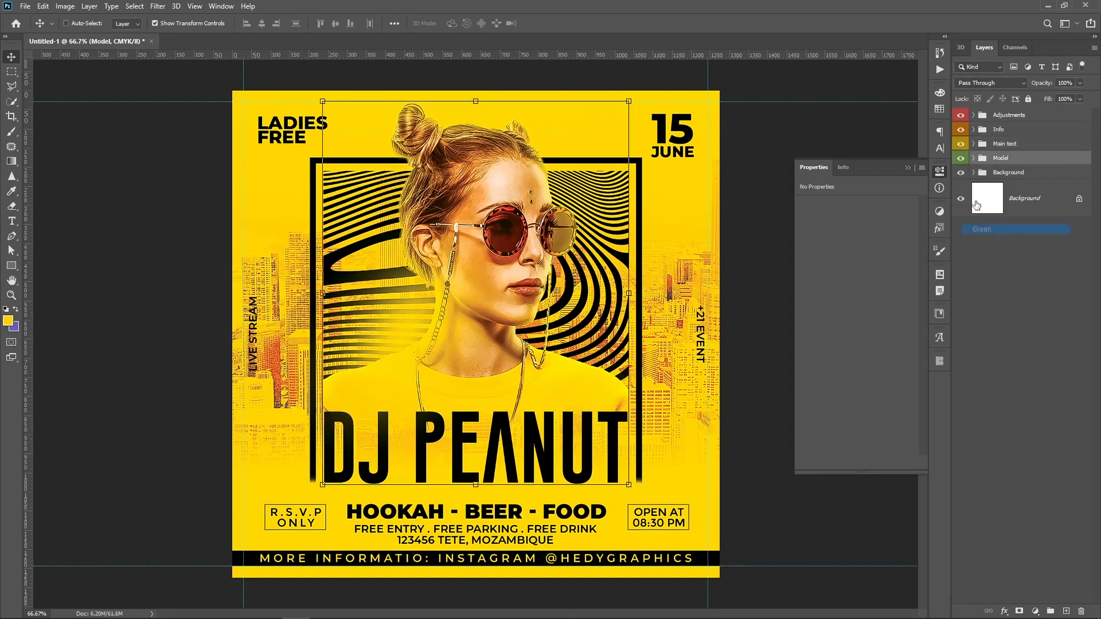
right_click(961, 173)
click(984, 247)
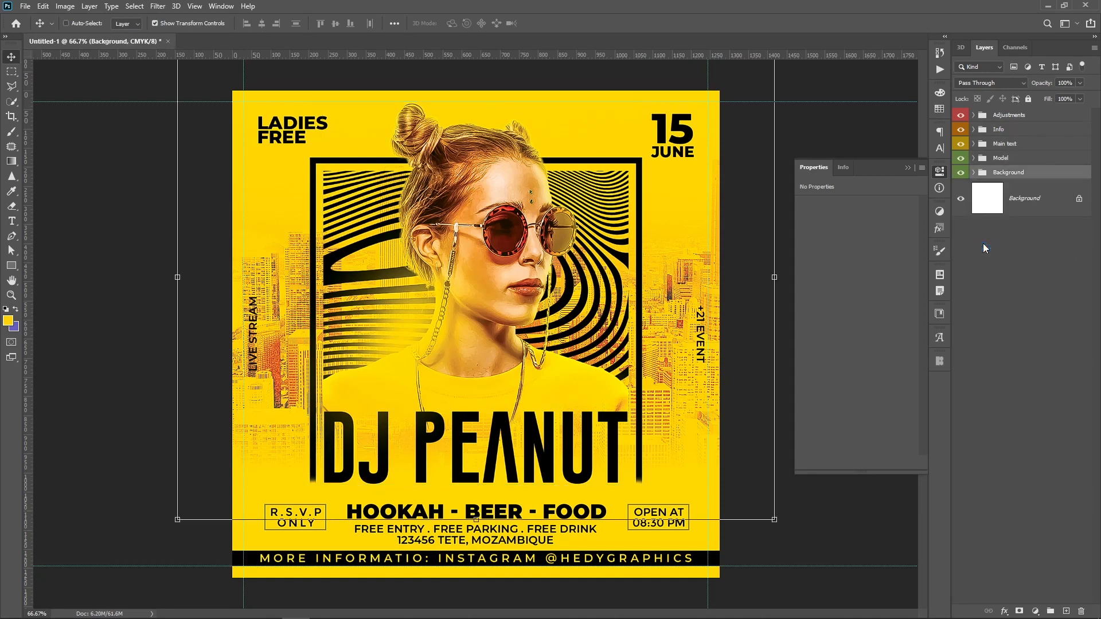
right_click(961, 175)
click(982, 259)
Step: Deselect all layers and view the finished poster enlarged, with the interface panels and guides hidden
click(1034, 248)
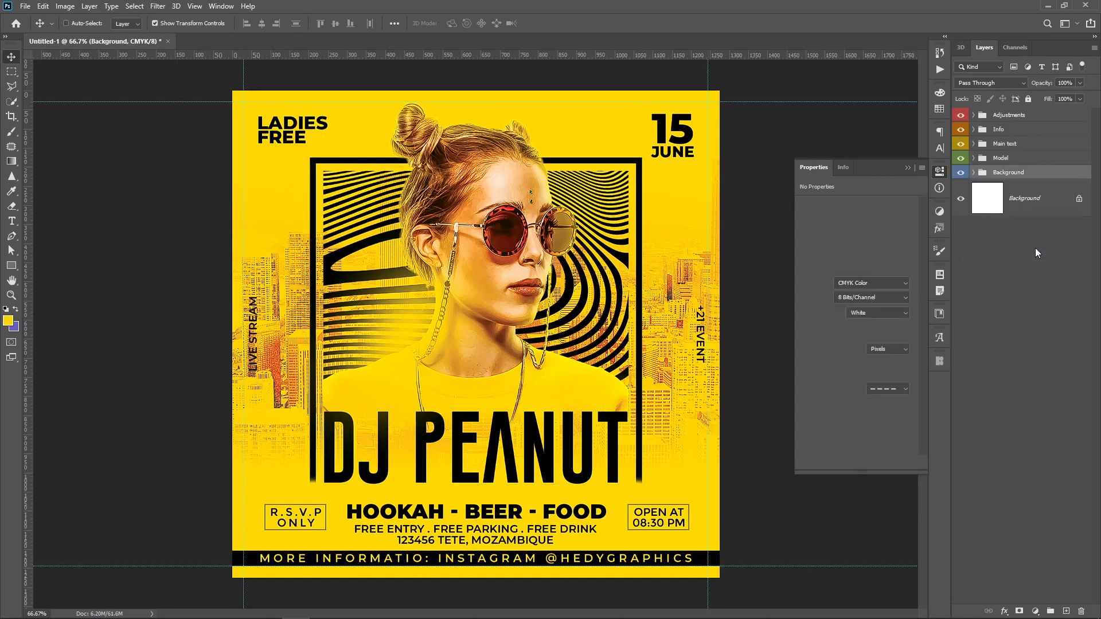
click(907, 168)
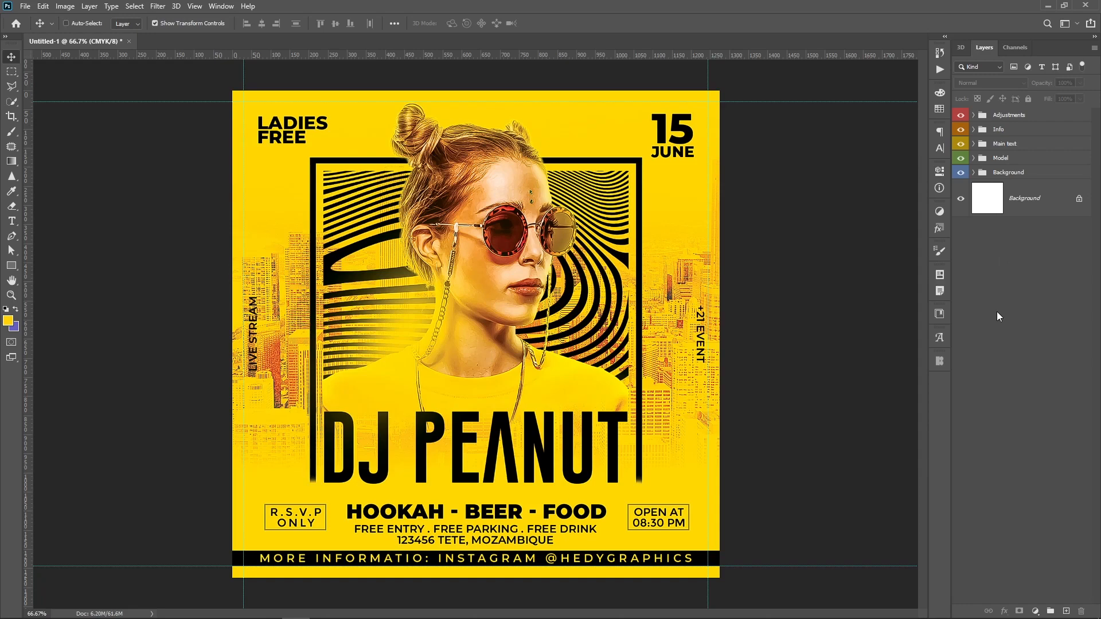
key(Tab)
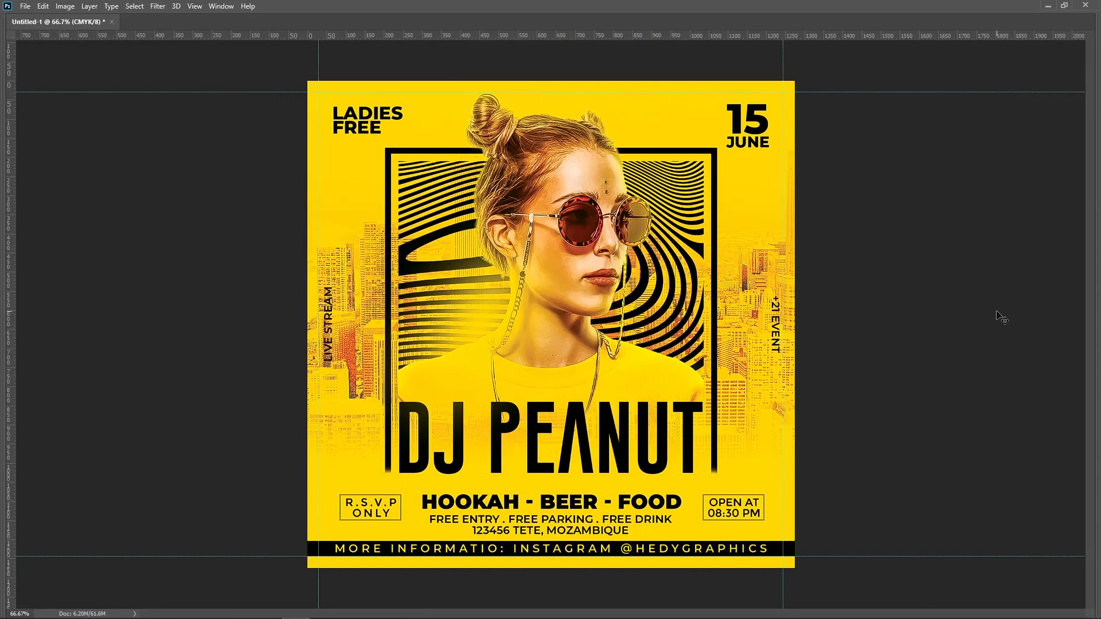
key(ctrl+semicolon)
key(ctrl+plus)
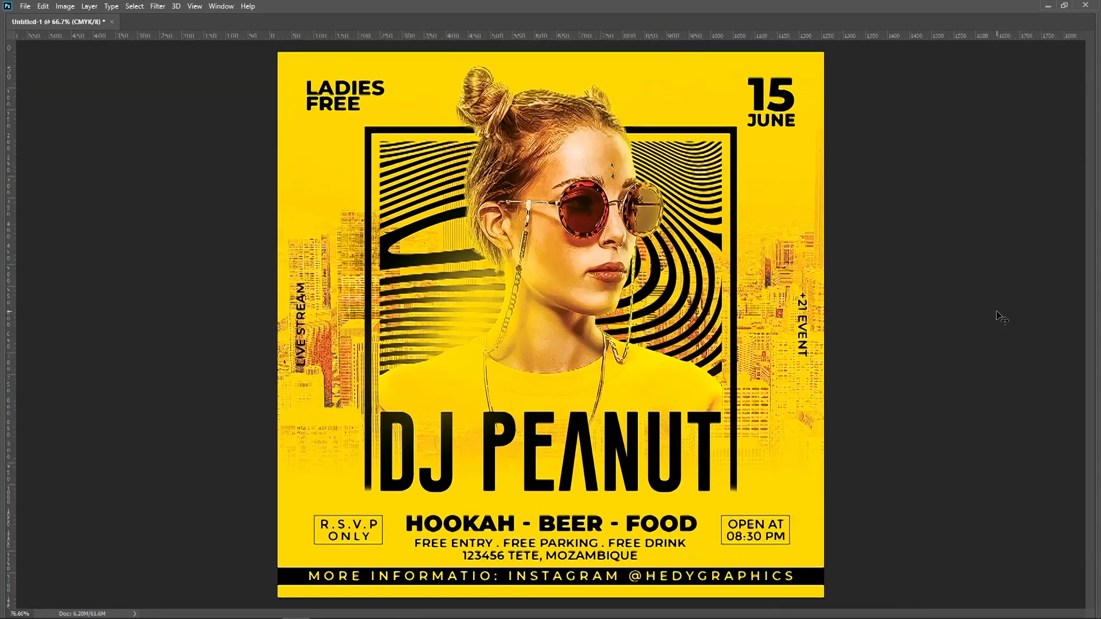